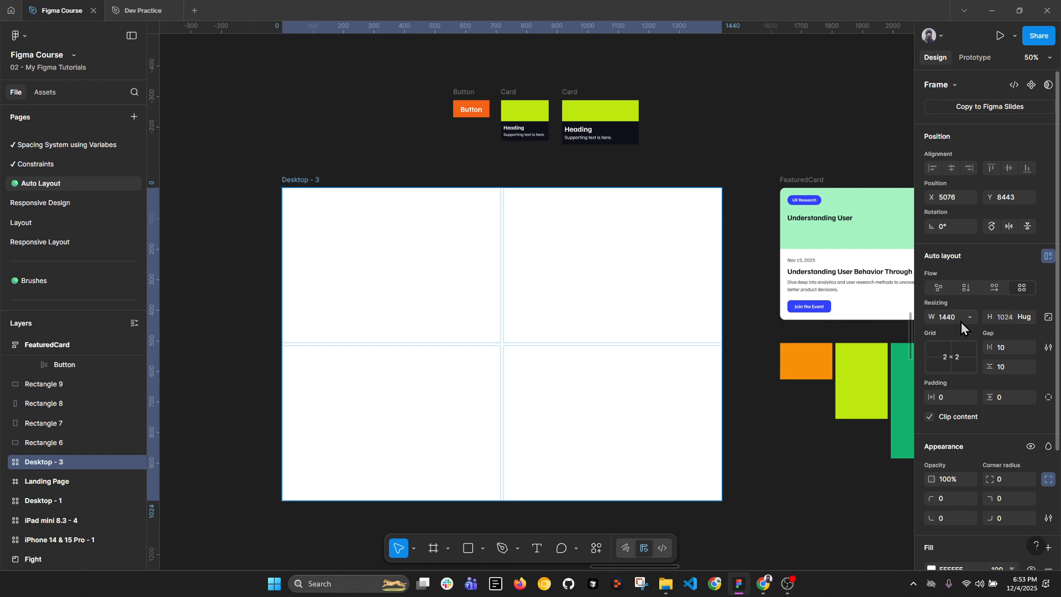
Step: Set the Desktop - 3 frame's auto layout grid to 11 columns and 6 rows
{"action": "left_click", "coordinate": [963, 350]}
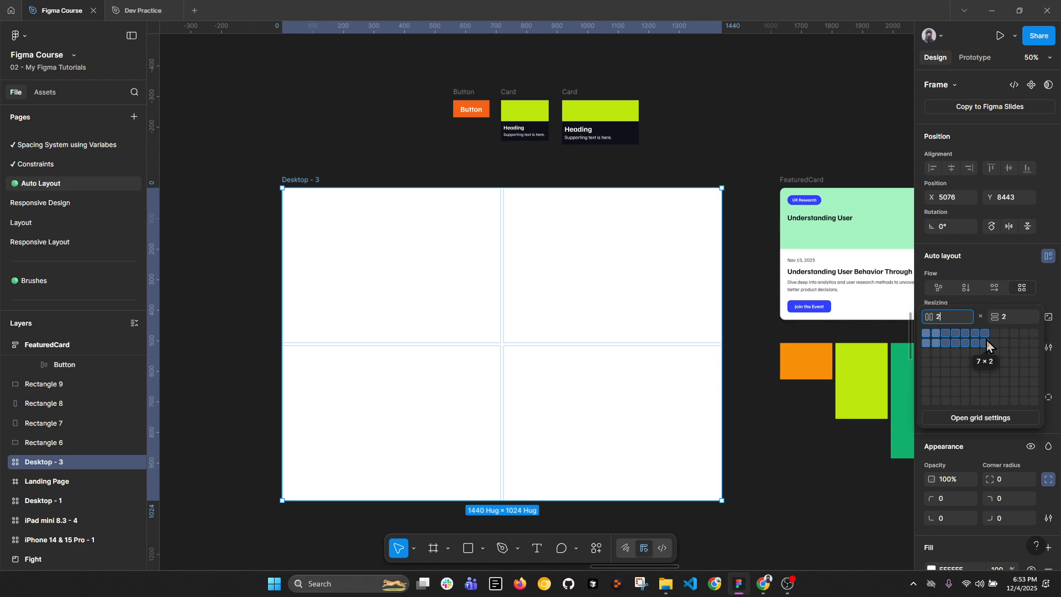
{"action": "left_click", "coordinate": [1026, 343]}
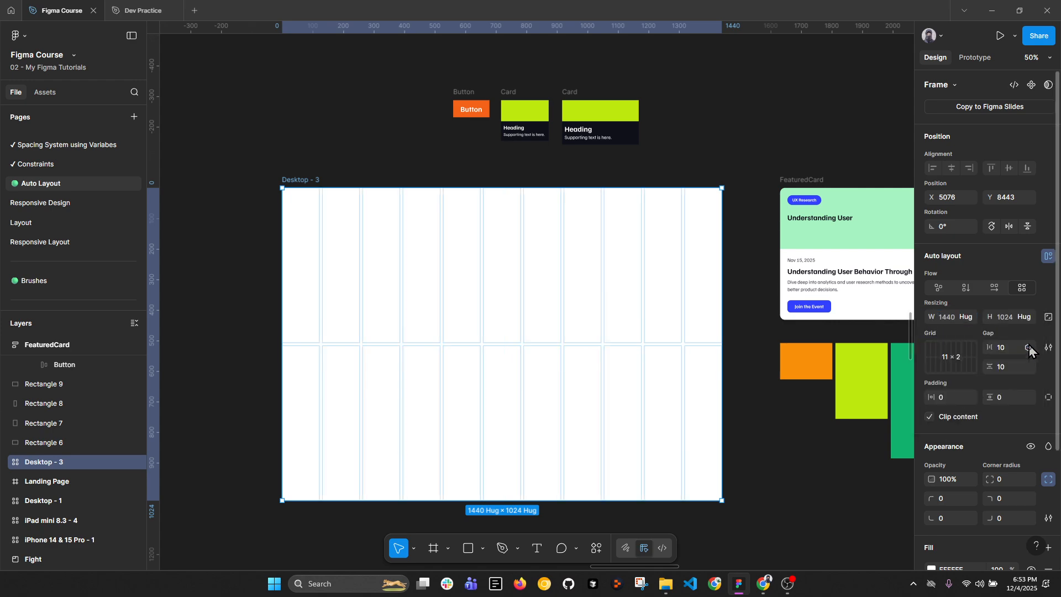
{"action": "left_click", "coordinate": [952, 360]}
{"action": "type", "text": "6"}
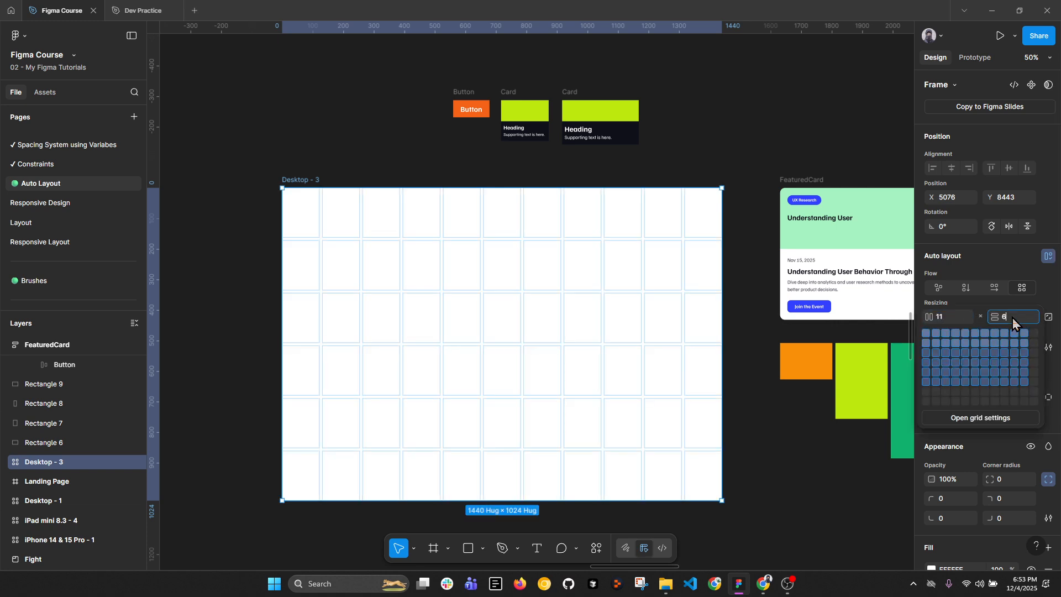
{"action": "key", "text": "Return"}
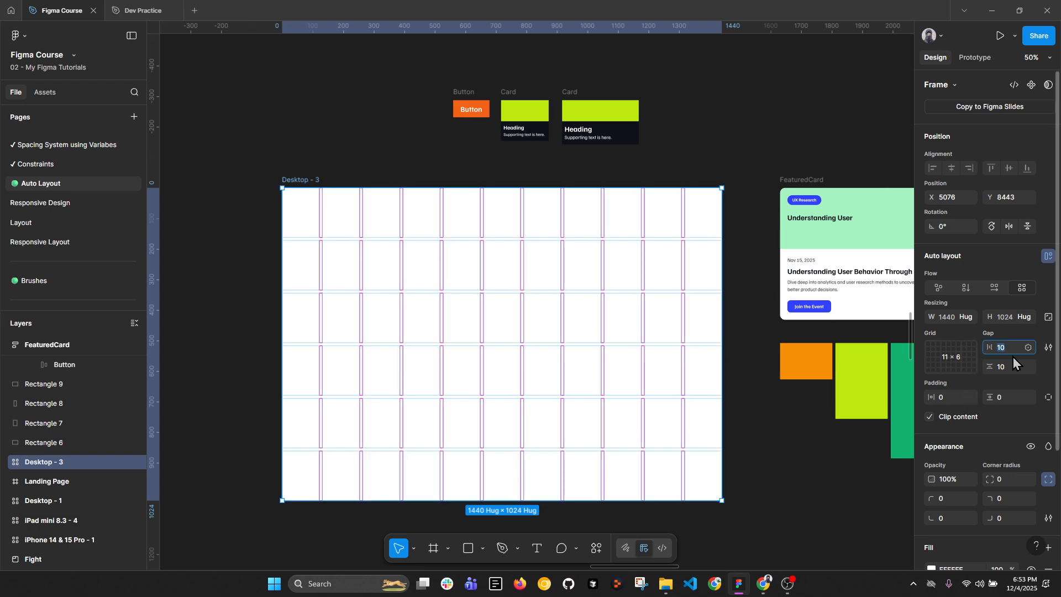
Step: Set both the horizontal and vertical gaps of the Desktop - 3 grid to 24
{"action": "type", "text": "24"}
{"action": "left_click", "coordinate": [1014, 374]}
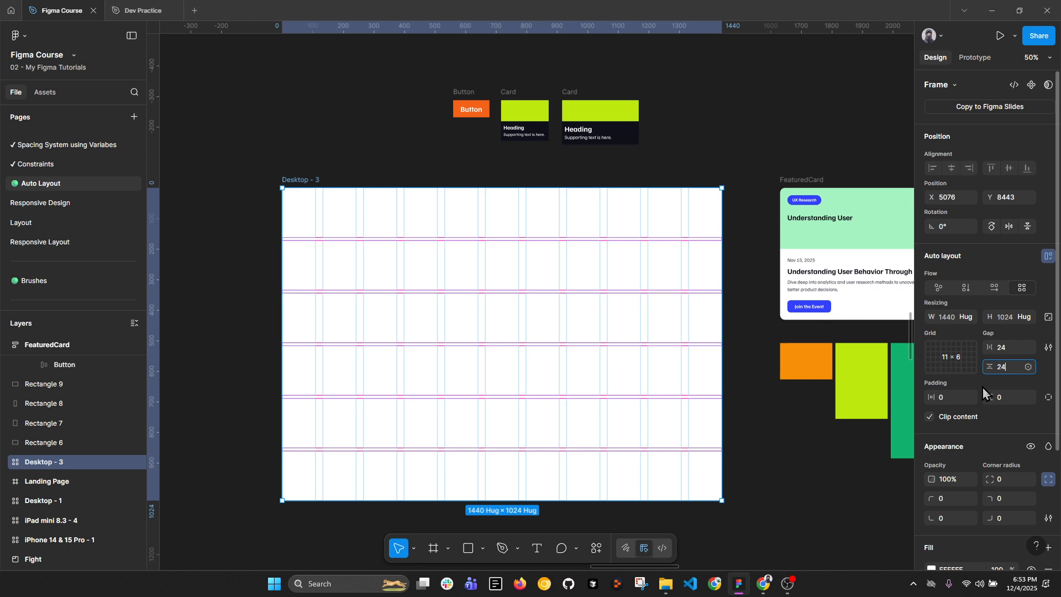
{"action": "type", "text": "24"}
{"action": "key", "text": "Tab"}
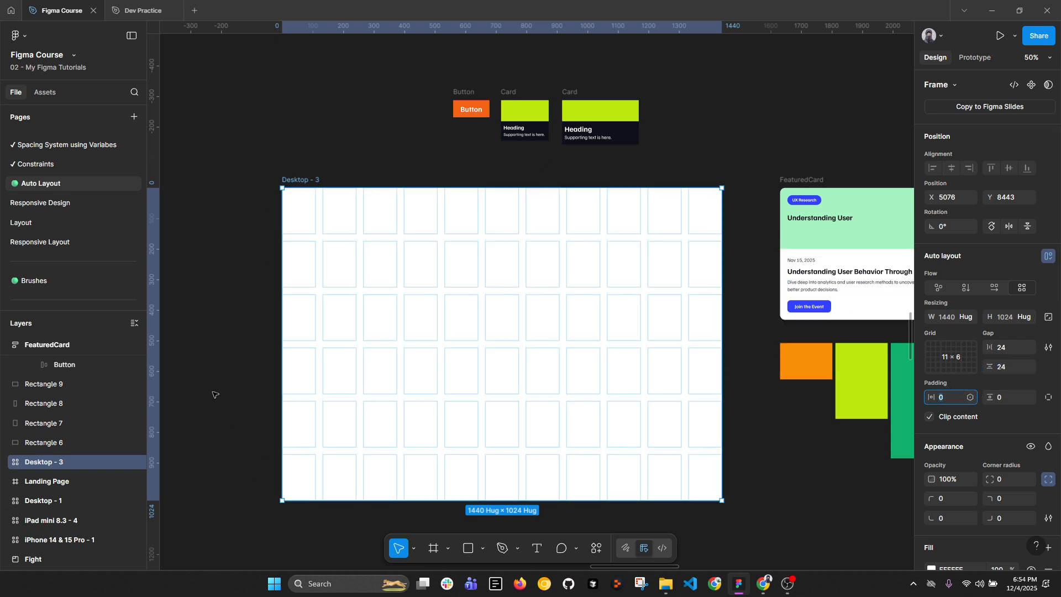
Step: Set the horizontal and vertical padding of the Desktop - 3 frame to 32
{"action": "type", "text": "32"}
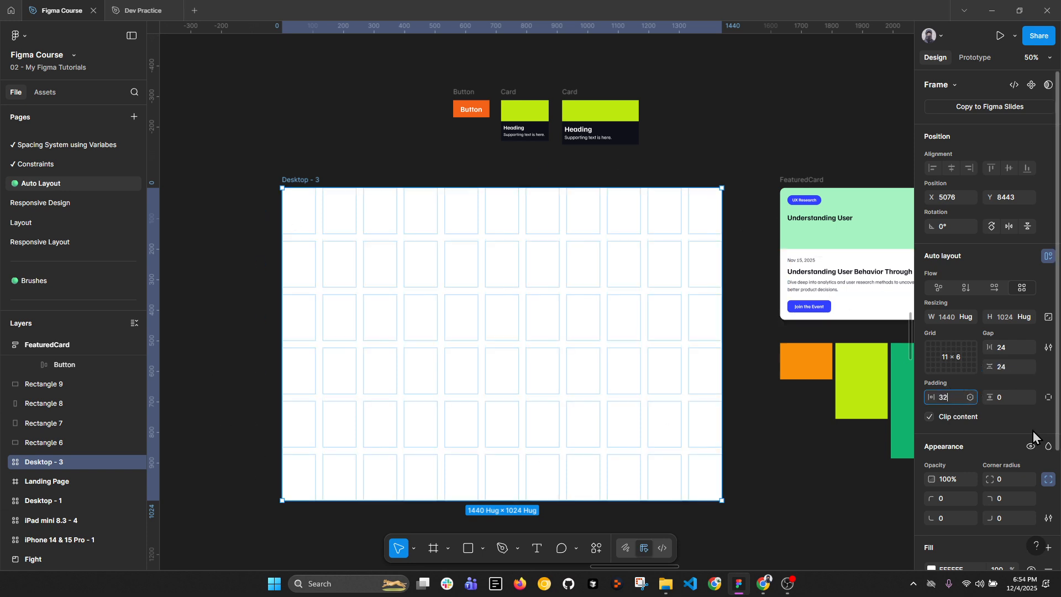
{"action": "left_click", "coordinate": [1015, 403]}
{"action": "type", "text": "32"}
{"action": "key", "text": "Return"}
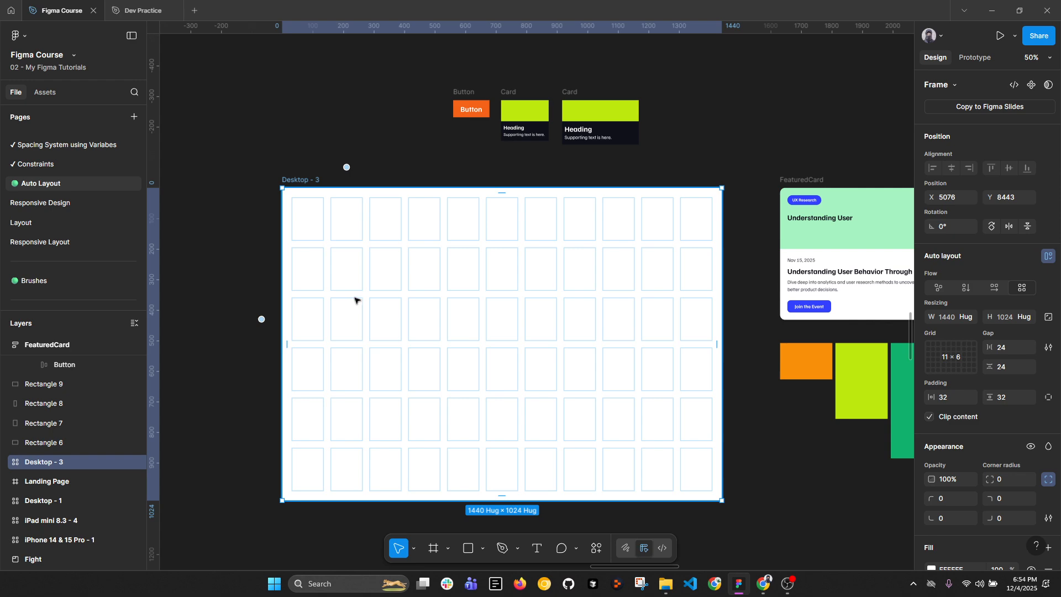
Step: Deselect the Desktop - 3 frame and select it again to examine its grid cells
{"action": "left_click", "coordinate": [260, 129]}
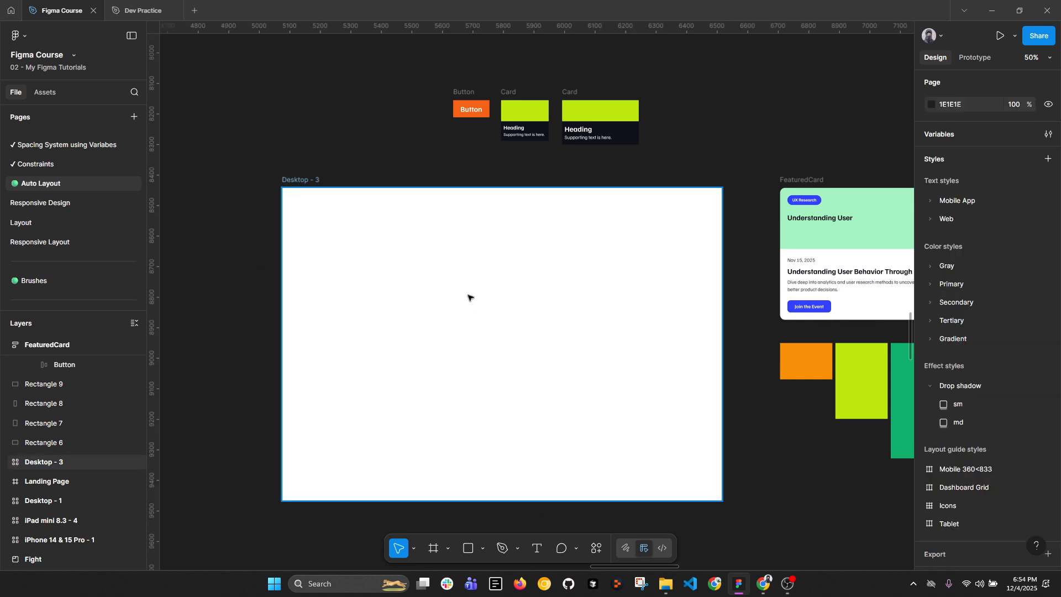
{"action": "left_click", "coordinate": [308, 191]}
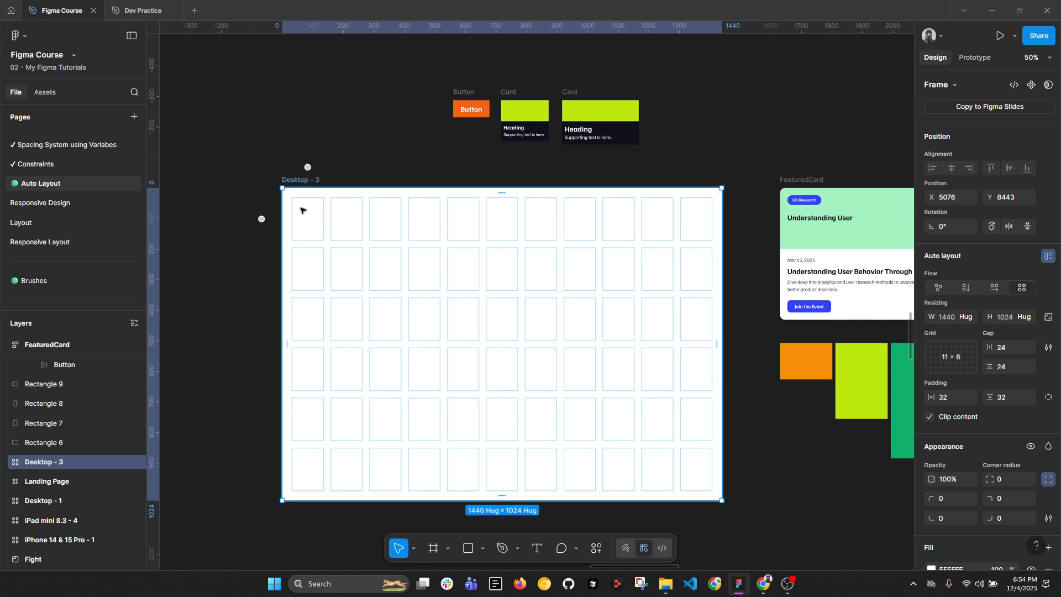
{"action": "mouse_move", "coordinate": [309, 173]}
Step: Switch to the browser and examine the Bento Grid search results on Dribbble for grid layout inspiration
{"action": "left_click", "coordinate": [764, 588]}
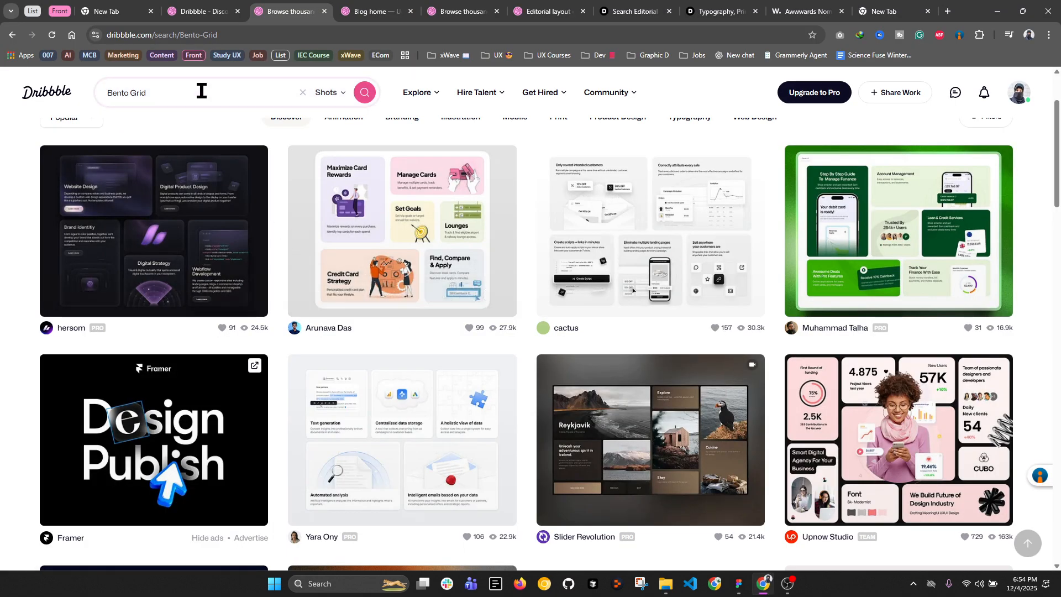
{"action": "left_click_drag", "start_coordinate": [147, 94], "coordinate": [94, 101]}
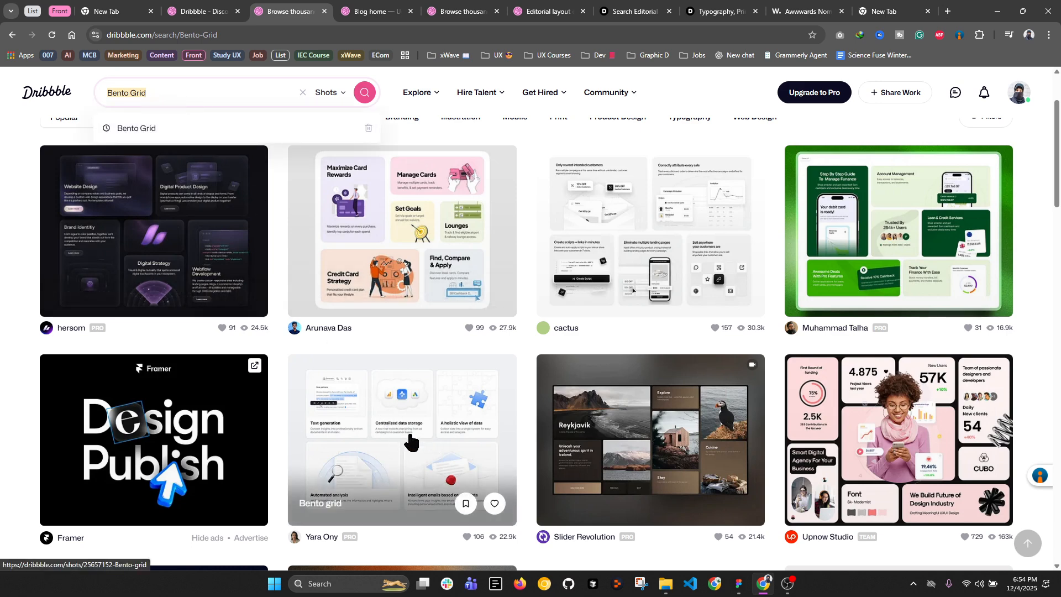
{"action": "scroll", "coordinate": [410, 441], "scroll_direction": "down", "scroll_amount": 1}
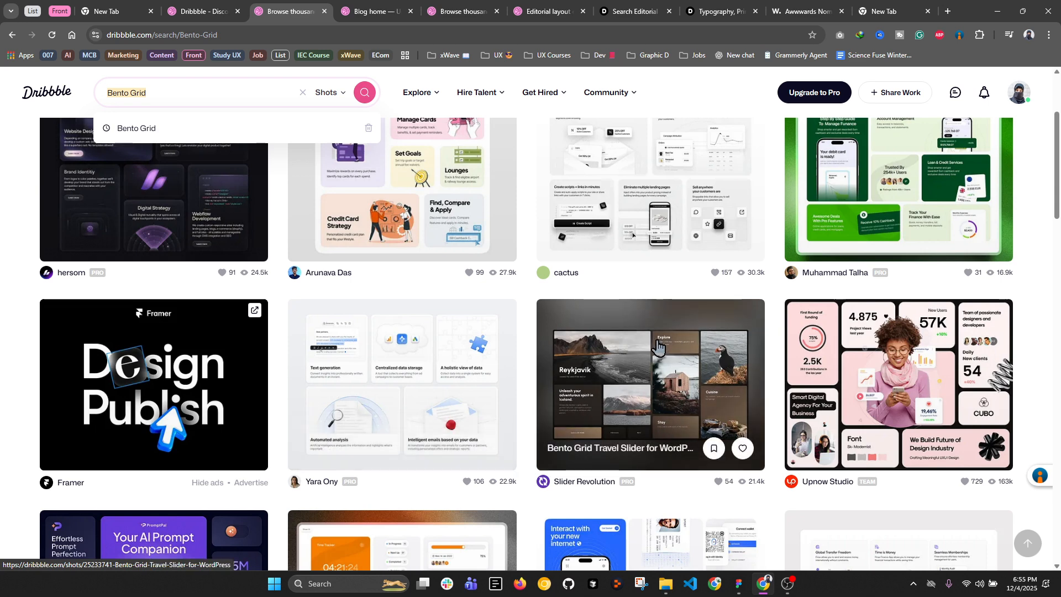
{"action": "scroll", "coordinate": [635, 332], "scroll_direction": "up", "scroll_amount": 1}
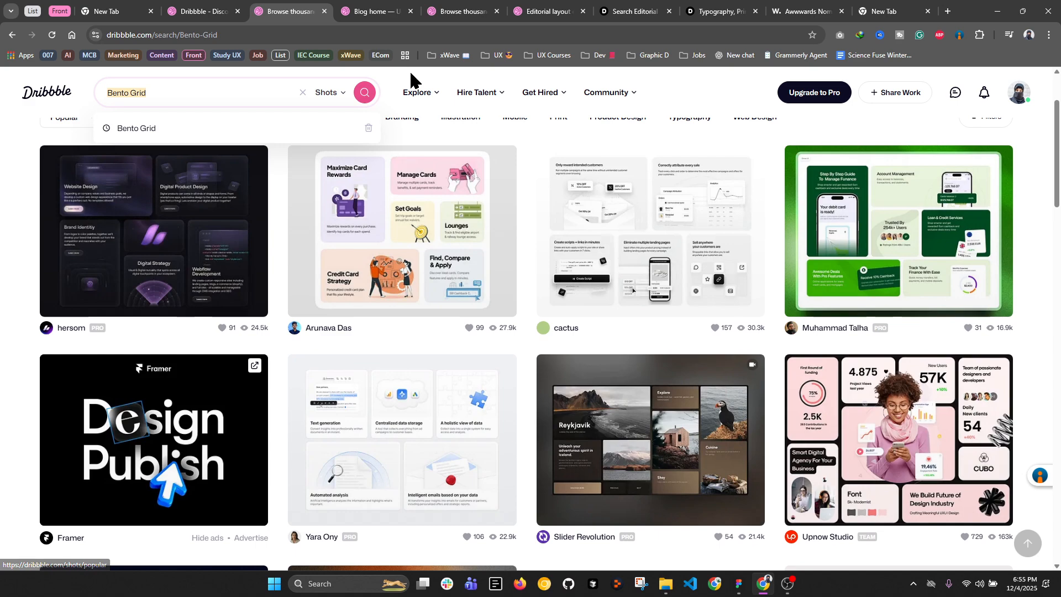
Step: Examine the Untitled UI blog home shot, including its hero area and the three-column grid of featured posts
{"action": "key", "text": "ctrl+Tab"}
{"action": "scroll", "coordinate": [412, 274], "scroll_direction": "down", "scroll_amount": 4}
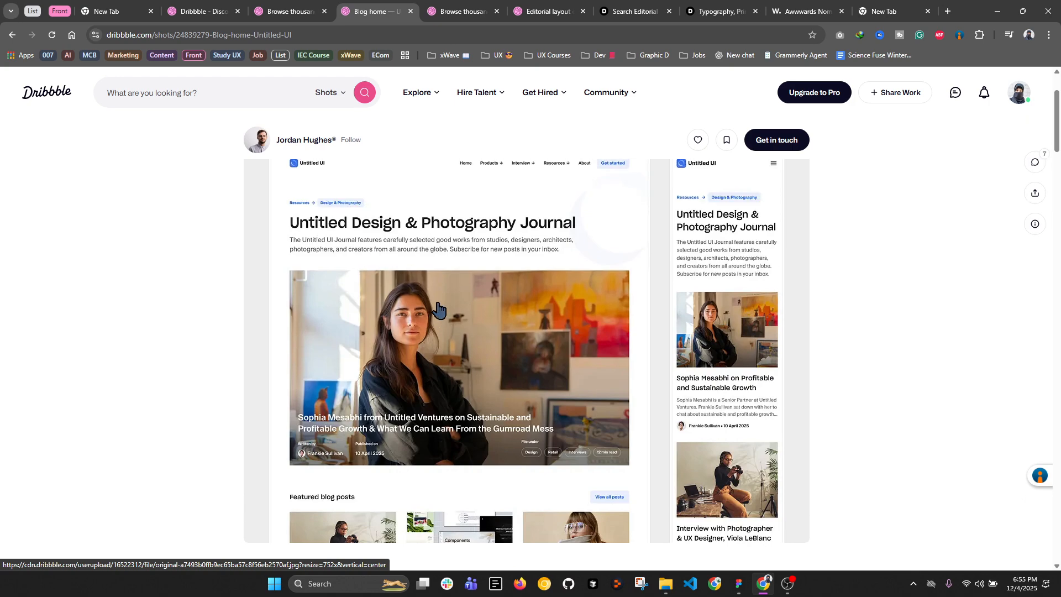
{"action": "scroll", "coordinate": [441, 320], "scroll_direction": "down", "scroll_amount": 2}
{"action": "scroll", "coordinate": [441, 321], "scroll_direction": "down", "scroll_amount": 6}
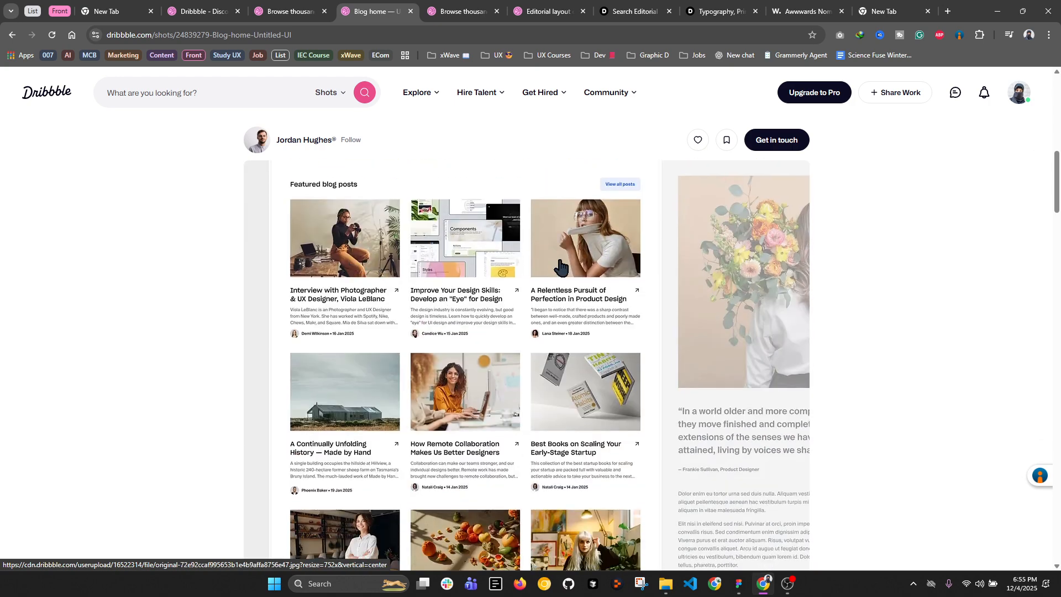
{"action": "scroll", "coordinate": [597, 303], "scroll_direction": "down", "scroll_amount": 3}
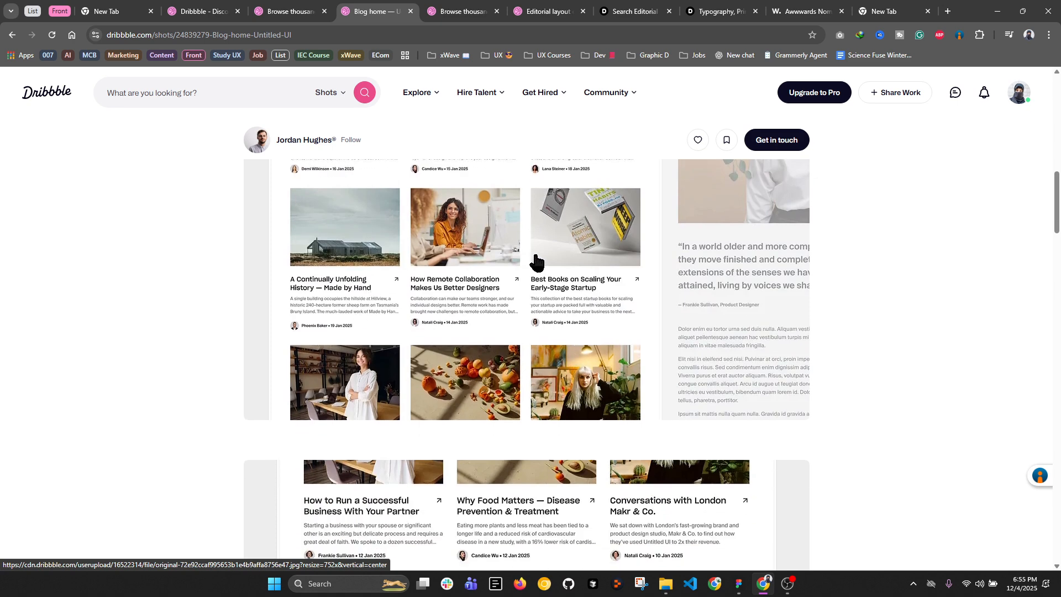
{"action": "scroll", "coordinate": [414, 218], "scroll_direction": "up", "scroll_amount": 2}
{"action": "scroll", "coordinate": [608, 259], "scroll_direction": "down", "scroll_amount": 10}
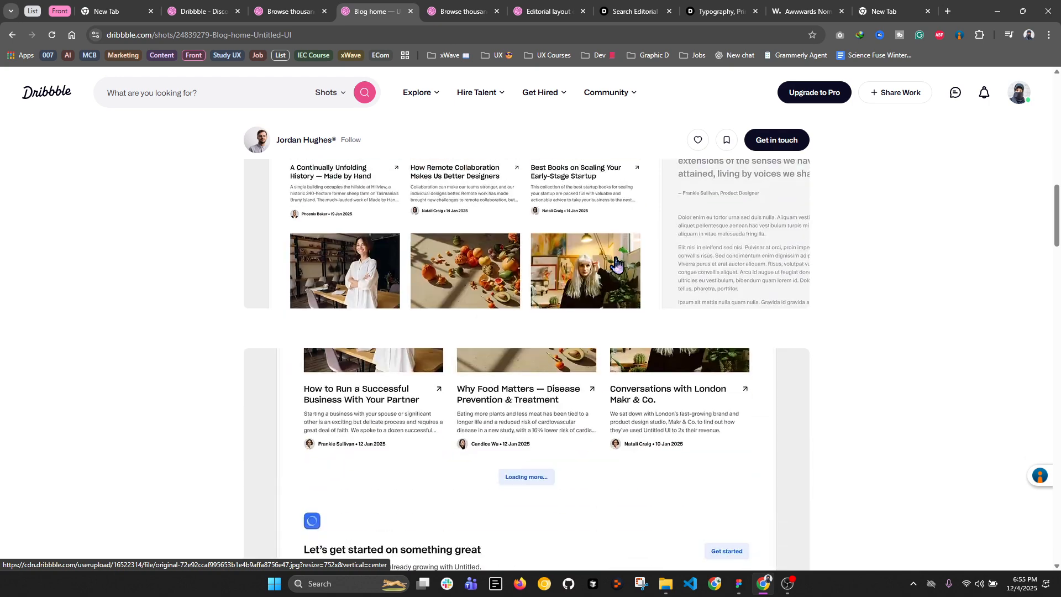
Step: Look through the Dribbble search results for editorial layout as examples of grid-based designs
{"action": "left_click", "coordinate": [463, 11]}
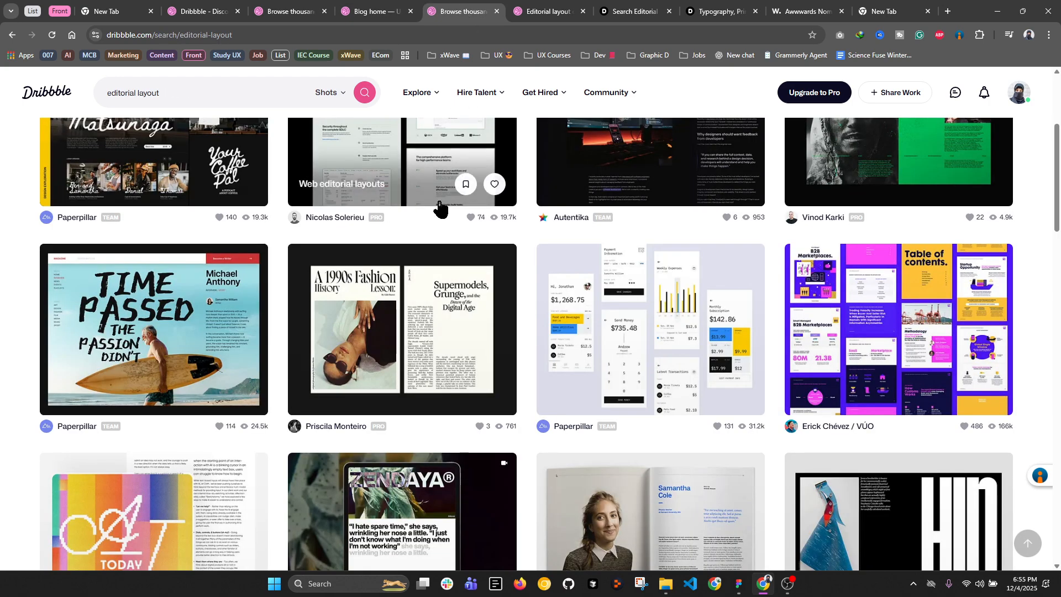
{"action": "scroll", "coordinate": [431, 345], "scroll_direction": "up", "scroll_amount": 2}
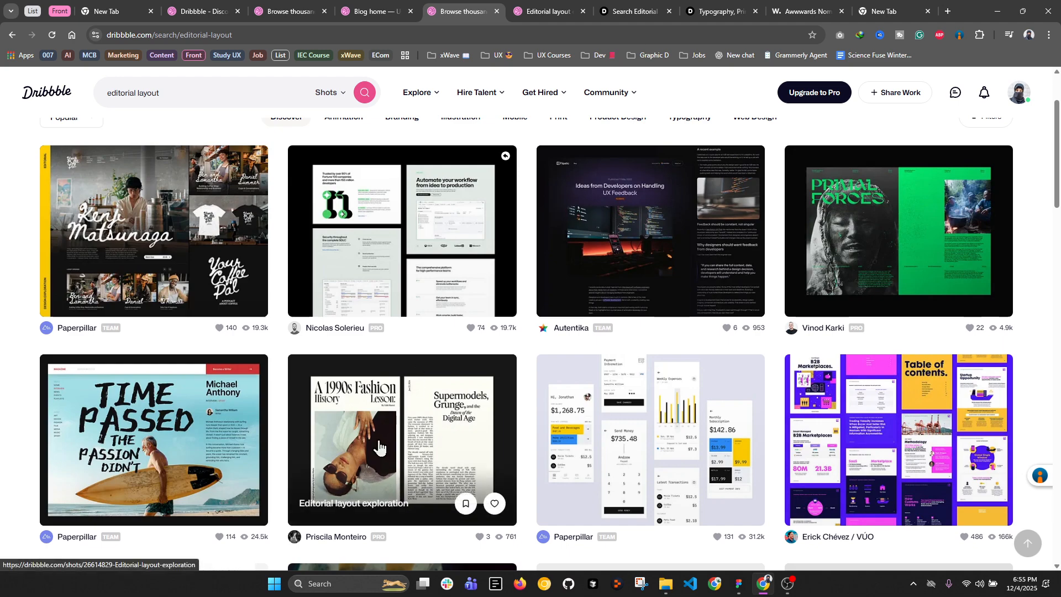
{"action": "scroll", "coordinate": [378, 420], "scroll_direction": "down", "scroll_amount": 1}
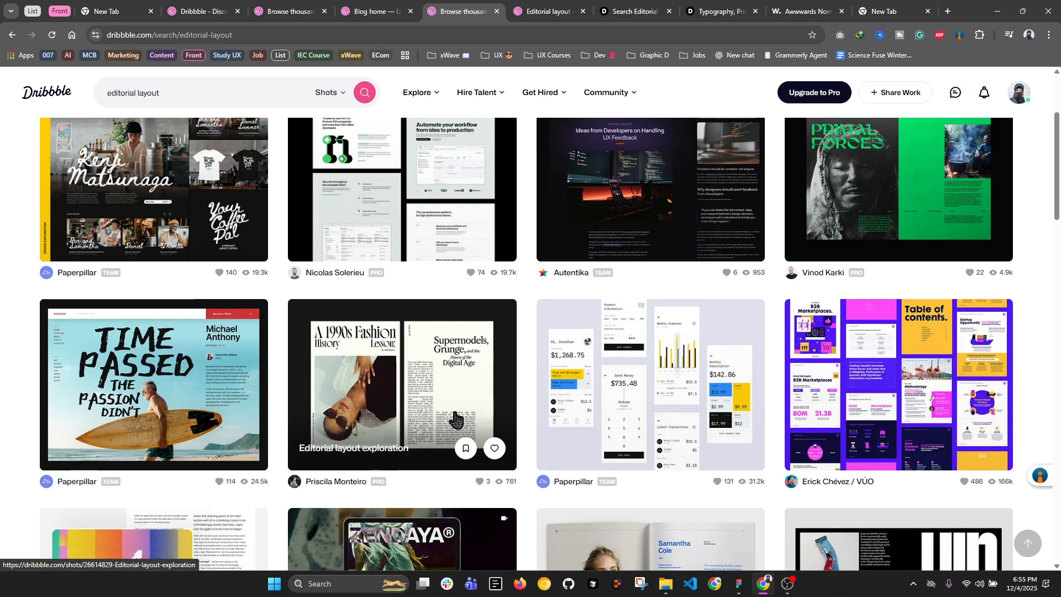
{"action": "scroll", "coordinate": [474, 403], "scroll_direction": "down", "scroll_amount": 1}
{"action": "scroll", "coordinate": [386, 327], "scroll_direction": "down", "scroll_amount": 2}
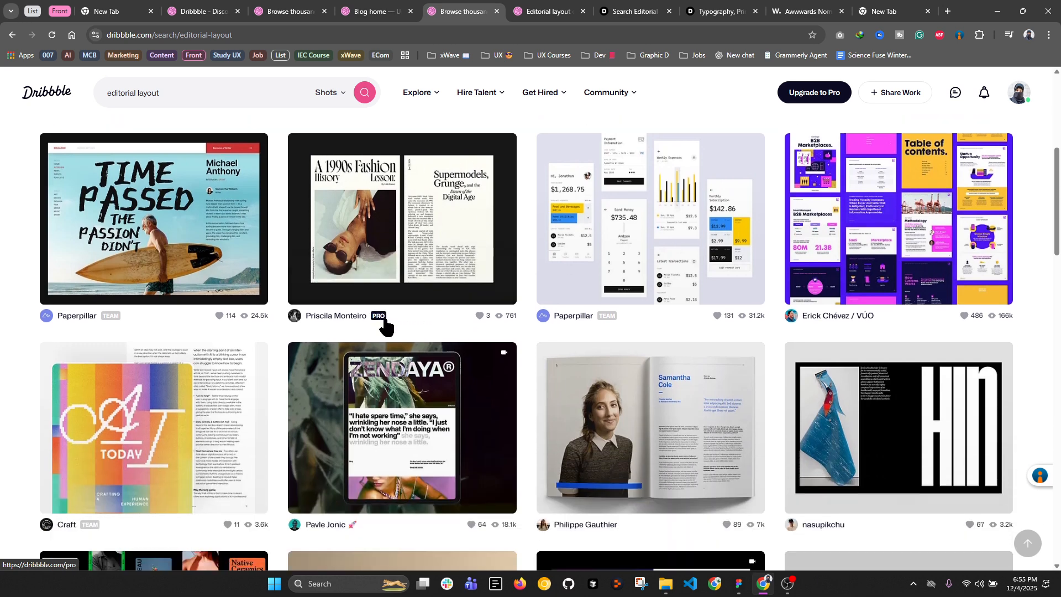
{"action": "scroll", "coordinate": [385, 326], "scroll_direction": "down", "scroll_amount": 1}
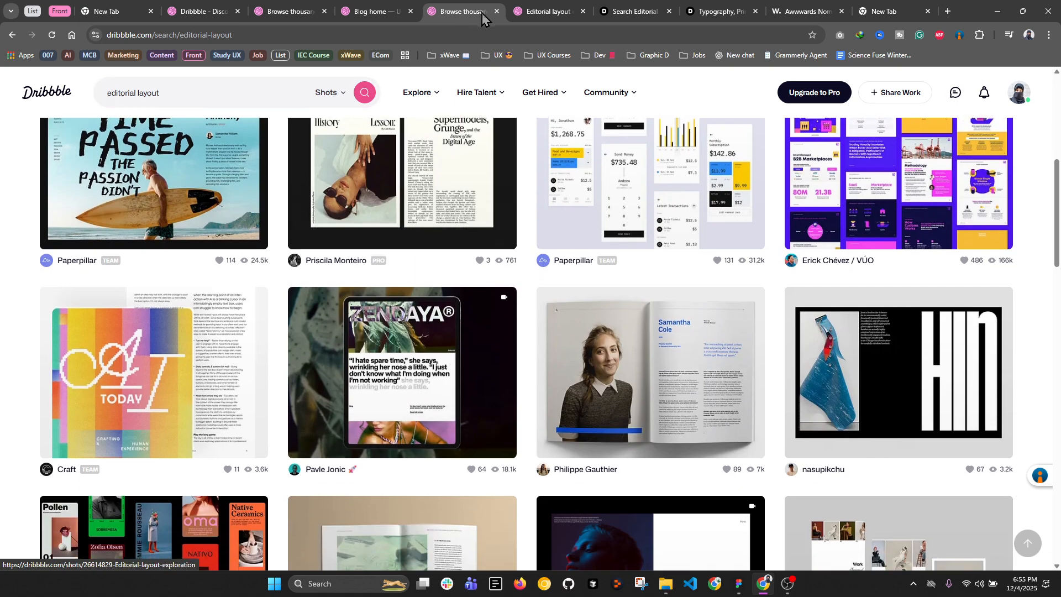
Step: Examine the magazine spreads in the Editorial layout exploration shot to see how text and images sit on a grid
{"action": "left_click", "coordinate": [539, 4]}
{"action": "scroll", "coordinate": [642, 296], "scroll_direction": "down", "scroll_amount": 4}
{"action": "scroll", "coordinate": [641, 295], "scroll_direction": "up", "scroll_amount": 2}
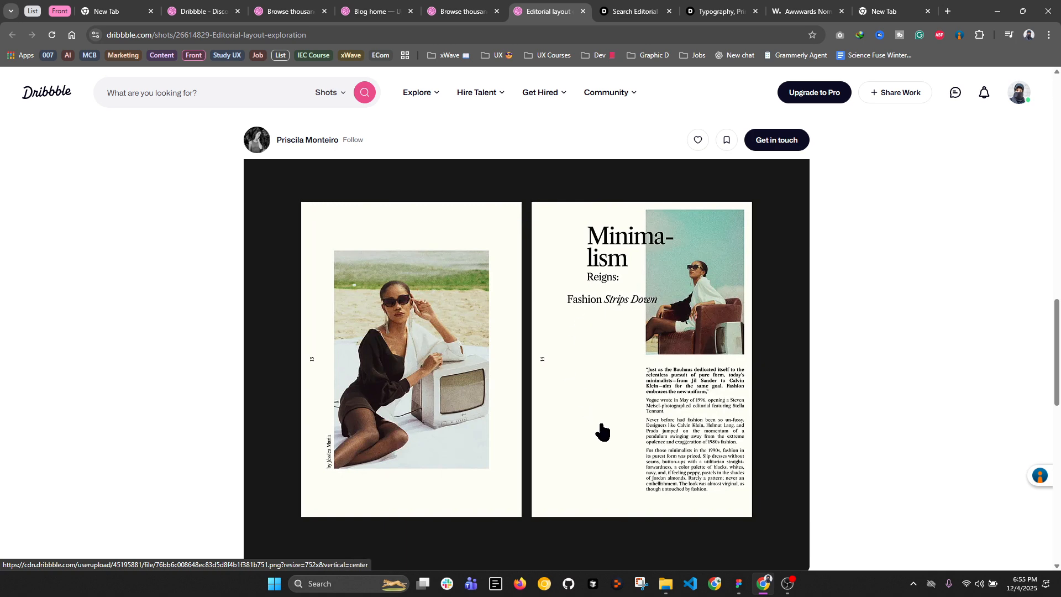
{"action": "scroll", "coordinate": [603, 430], "scroll_direction": "up", "scroll_amount": 5}
{"action": "scroll", "coordinate": [603, 430], "scroll_direction": "up", "scroll_amount": 3}
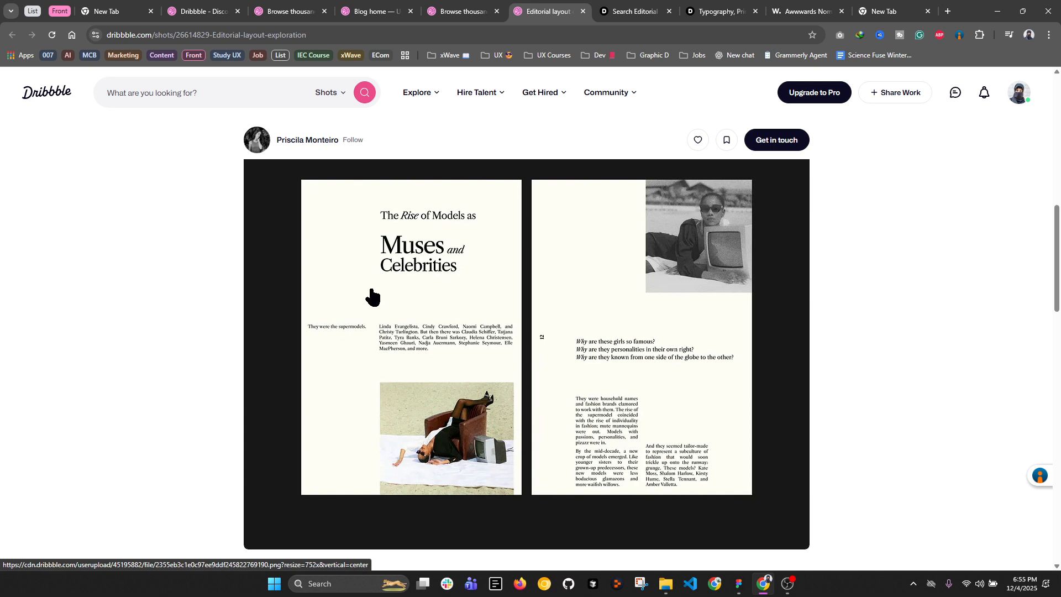
Step: Switch back to Figma, add a layout guide to the Desktop - 3 frame and remove it again
{"action": "left_click", "coordinate": [739, 584]}
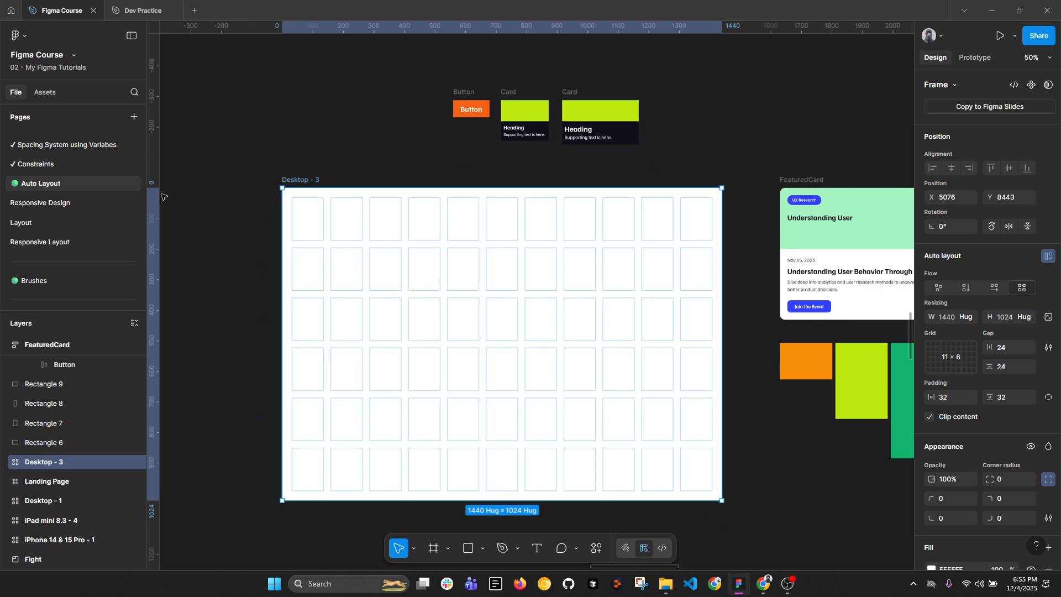
{"action": "mouse_move", "coordinate": [158, 191]}
{"action": "left_mouse_down"}
{"action": "mouse_move", "coordinate": [296, 201]}
{"action": "mouse_move", "coordinate": [146, 204]}
{"action": "left_mouse_up"}
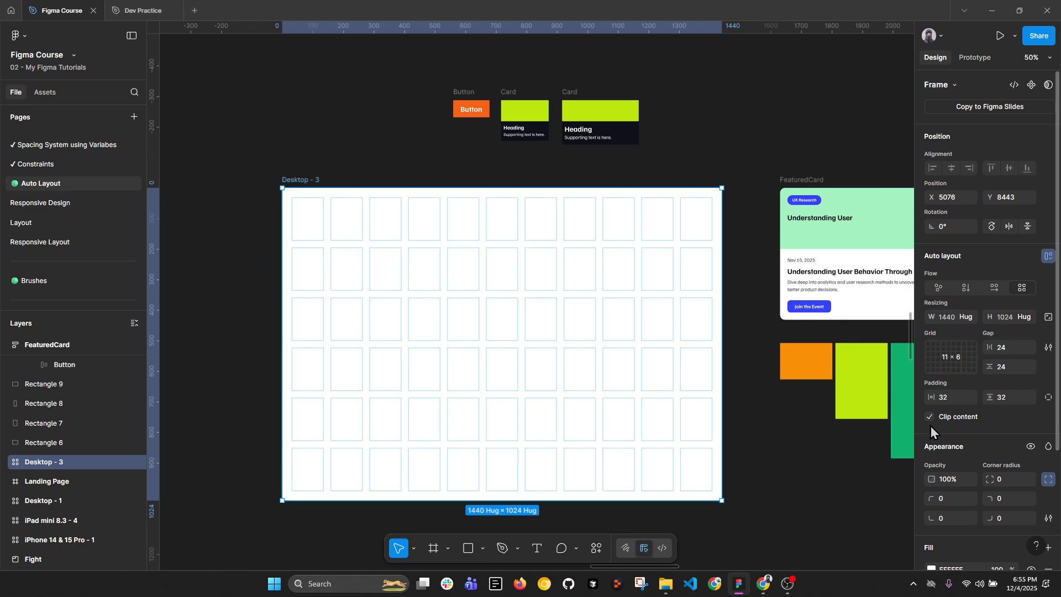
{"action": "scroll", "coordinate": [979, 511], "scroll_direction": "down", "scroll_amount": 3}
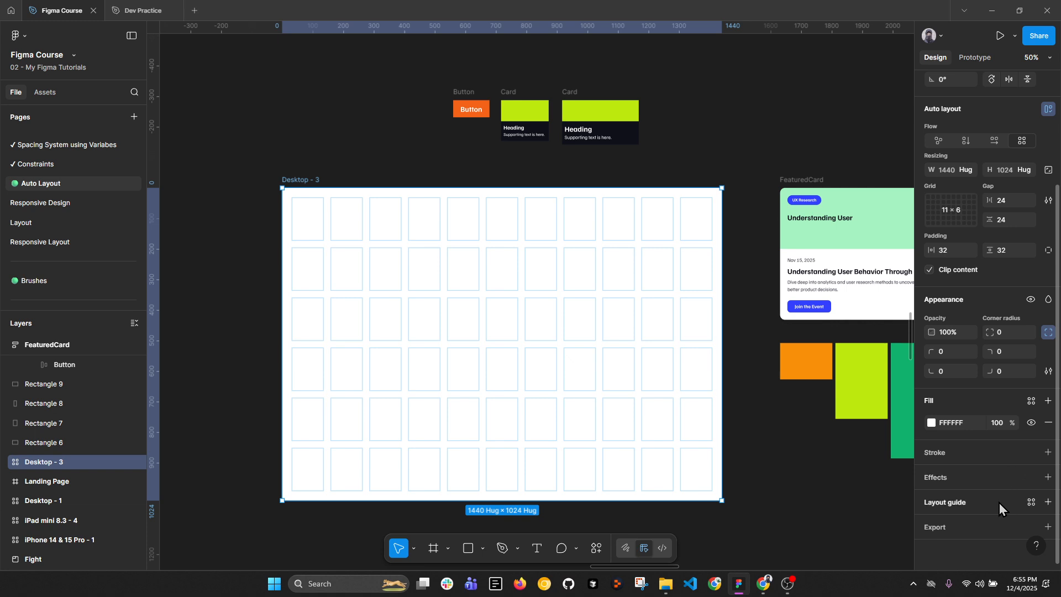
{"action": "left_click", "coordinate": [1047, 502]}
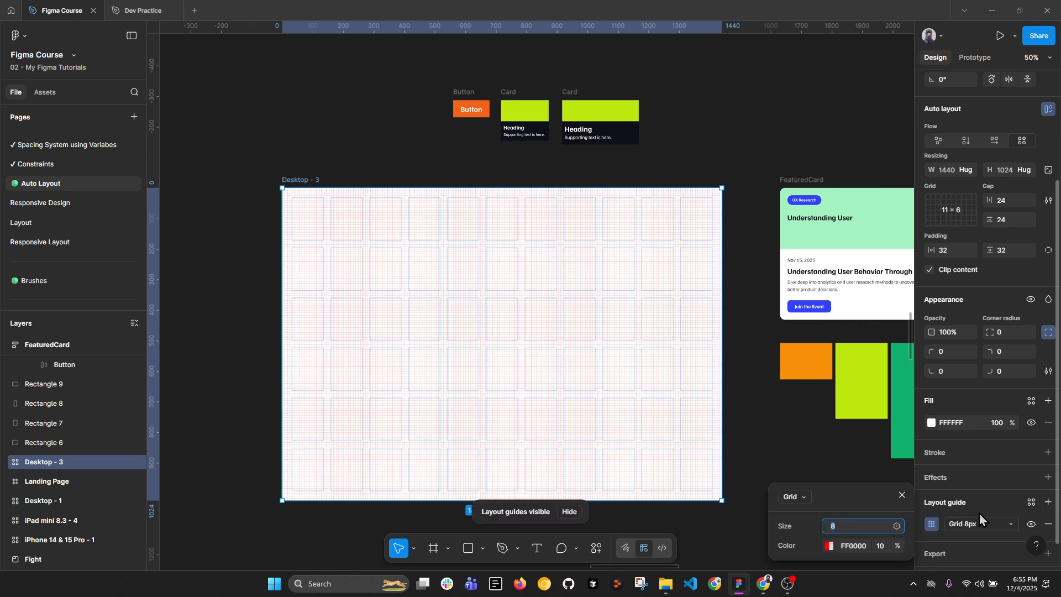
{"action": "left_click", "coordinate": [1049, 525]}
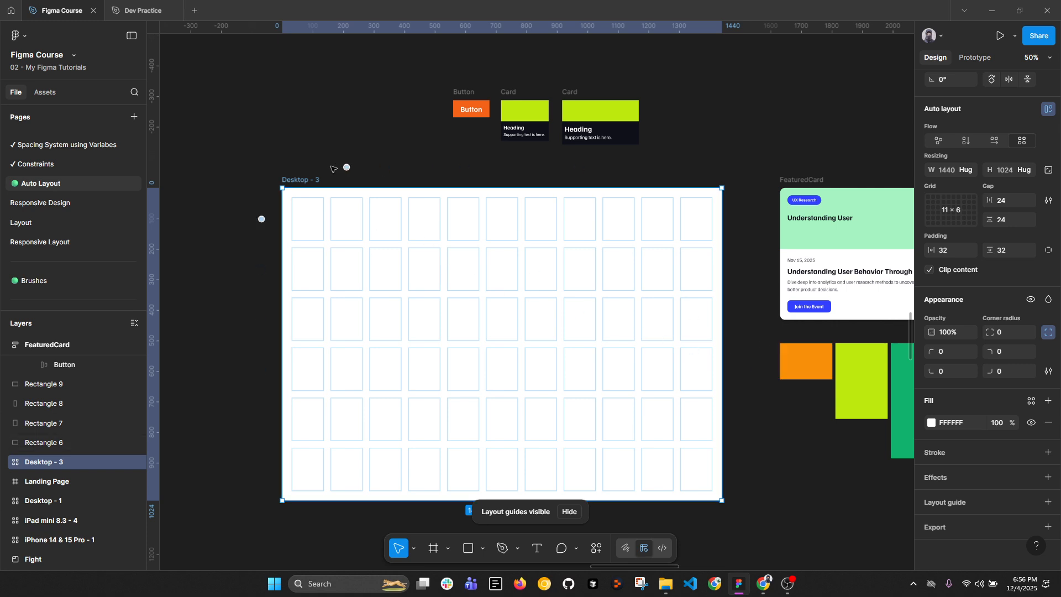
Step: View the grid's column and row sizing settings for Desktop - 3 and return to the frame's properties
{"action": "left_click", "coordinate": [302, 168]}
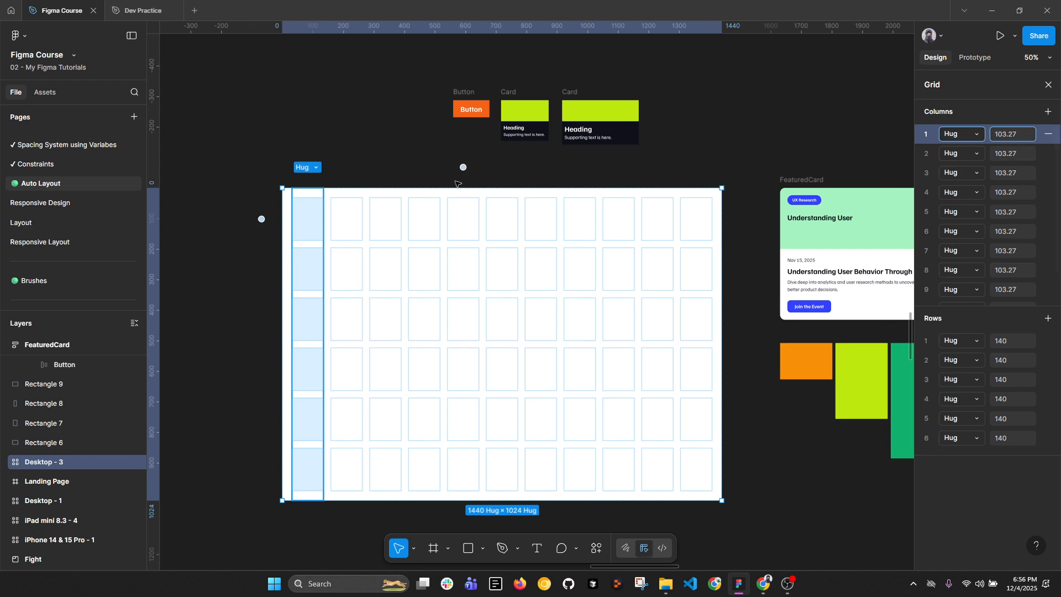
{"action": "left_click", "coordinate": [263, 218]}
{"action": "left_click", "coordinate": [292, 181]}
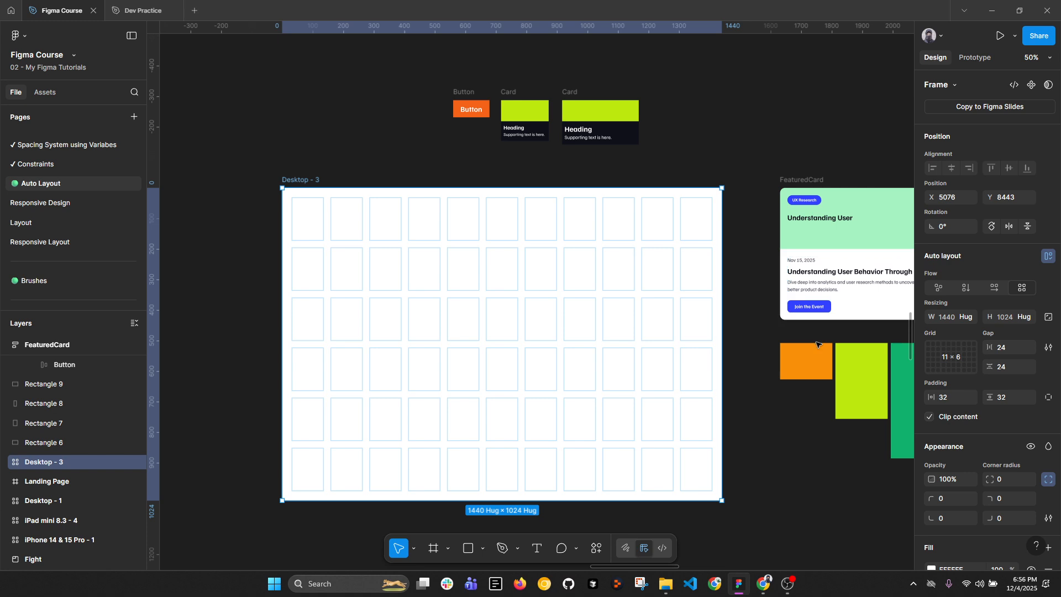
Step: Move the orange rectangle into the first cell of the Desktop - 3 grid and the lime rectangle into the second row's second cell
{"action": "left_click", "coordinate": [812, 362]}
{"action": "left_click_drag", "start_coordinate": [803, 361], "coordinate": [319, 210]}
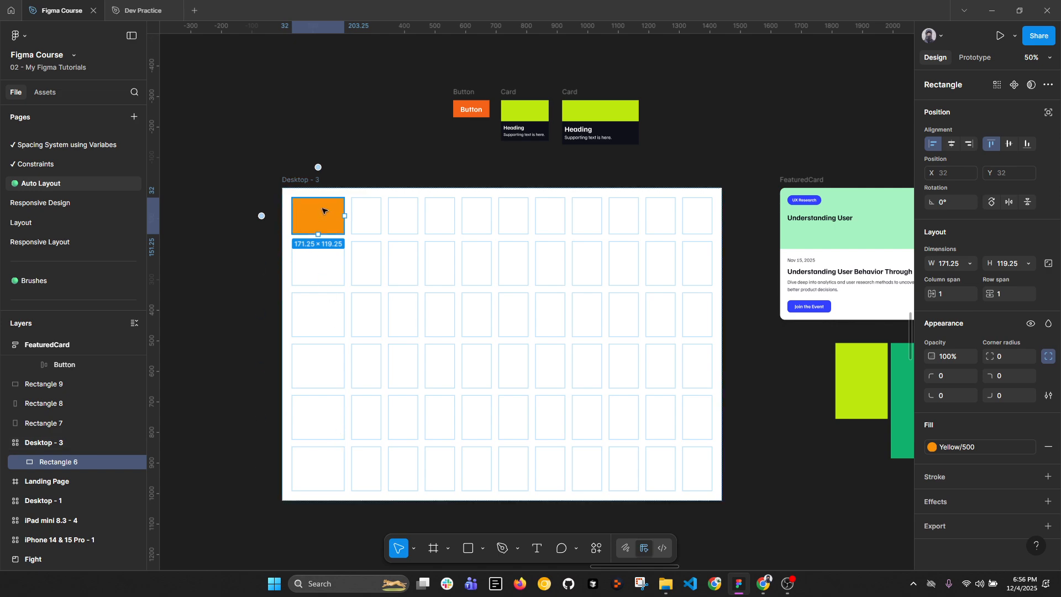
{"action": "left_click_drag", "start_coordinate": [857, 387], "coordinate": [381, 274]}
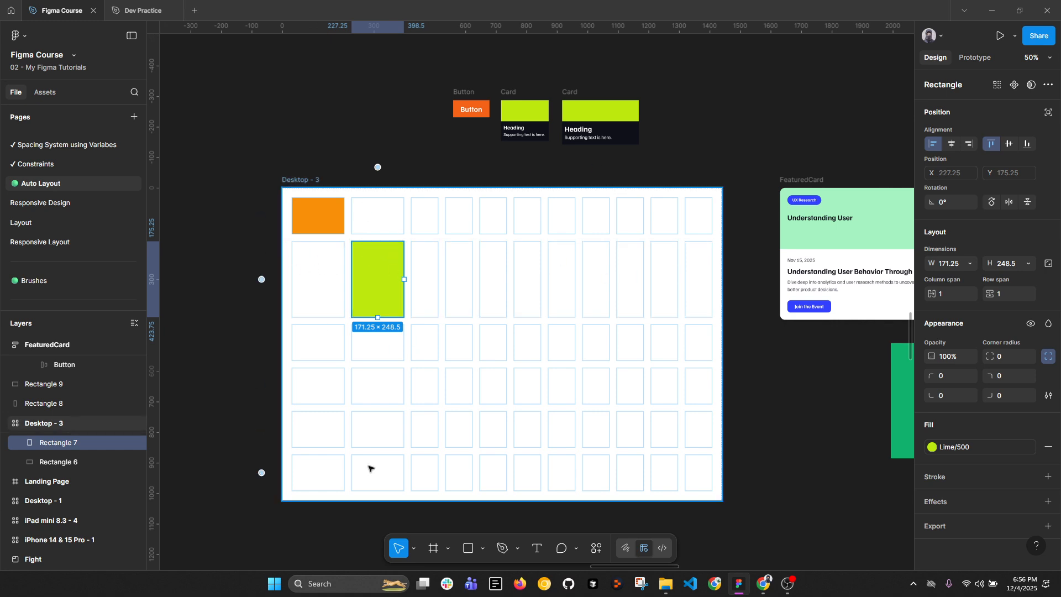
{"action": "left_click", "coordinate": [823, 430]}
{"action": "left_click_drag", "start_coordinate": [836, 411], "coordinate": [778, 404]}
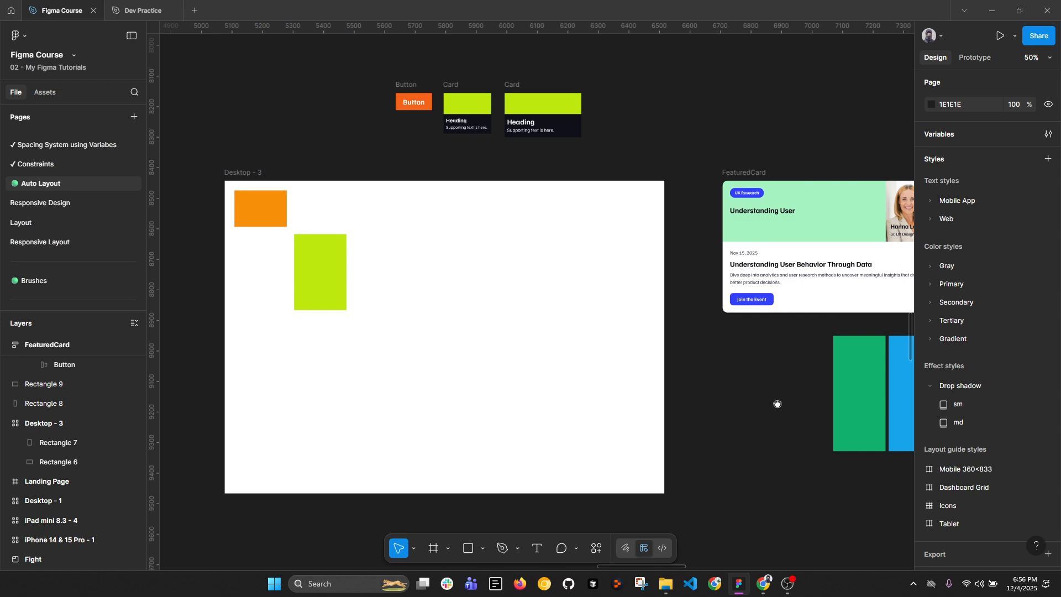
Step: Move the orange rectangle cell by cell across the first grid row to the last column and return it to the first cell
{"action": "left_click", "coordinate": [266, 213]}
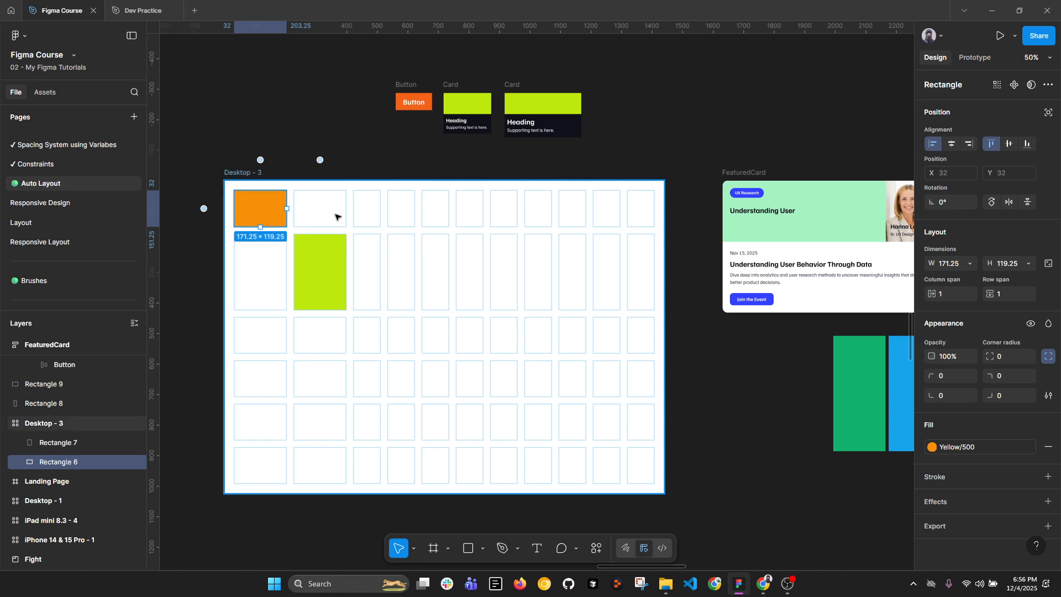
{"action": "key", "text": "Right"}
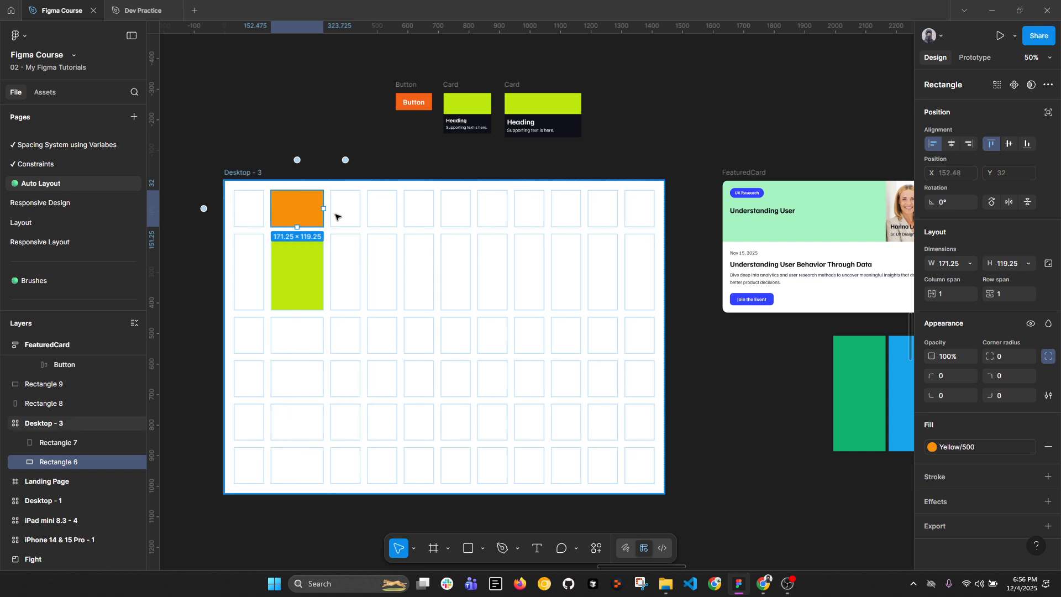
{"action": "key", "text": "Right"}
{"action": "key", "text": "Right"}
{"action": "key", "text": "Right"}
{"action": "key", "text": "Right"}
{"action": "key", "text": "Right"}
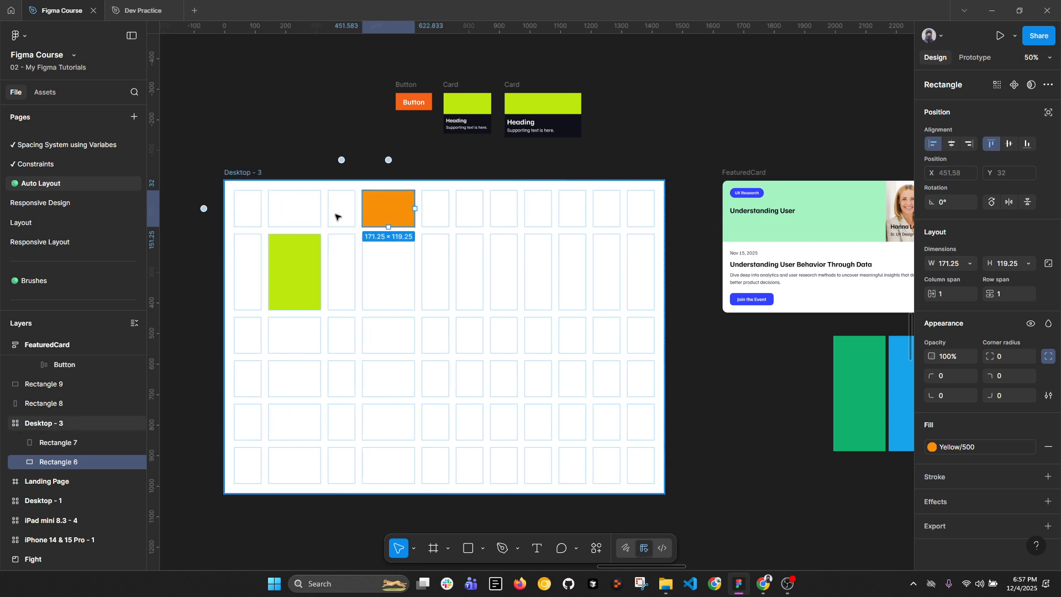
{"action": "key", "text": "Right"}
{"action": "key", "text": "Right"}
{"action": "key", "text": "Right"}
{"action": "key", "text": "Right"}
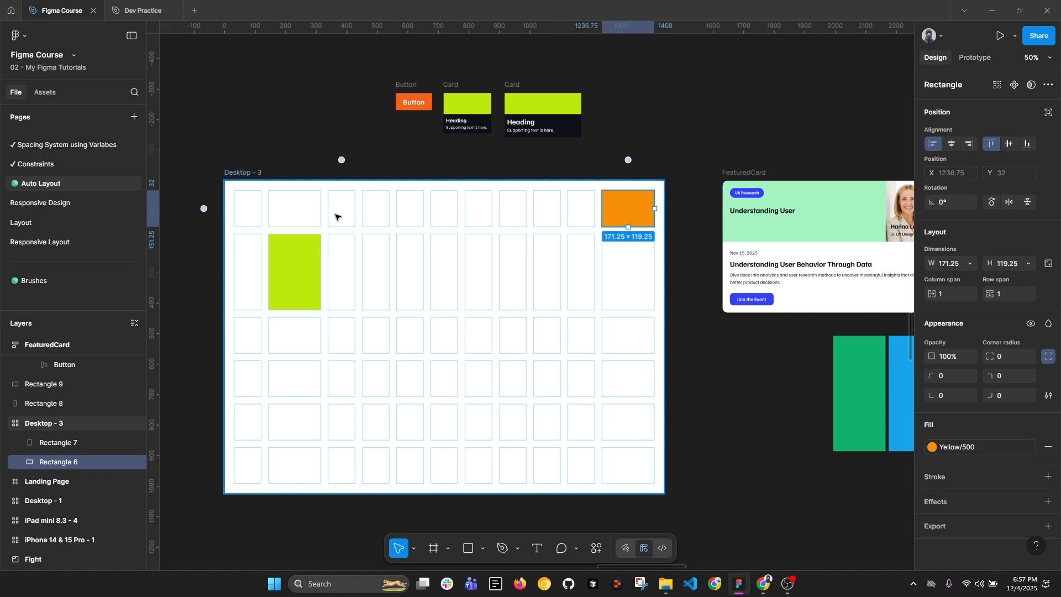
{"action": "key", "text": "Right"}
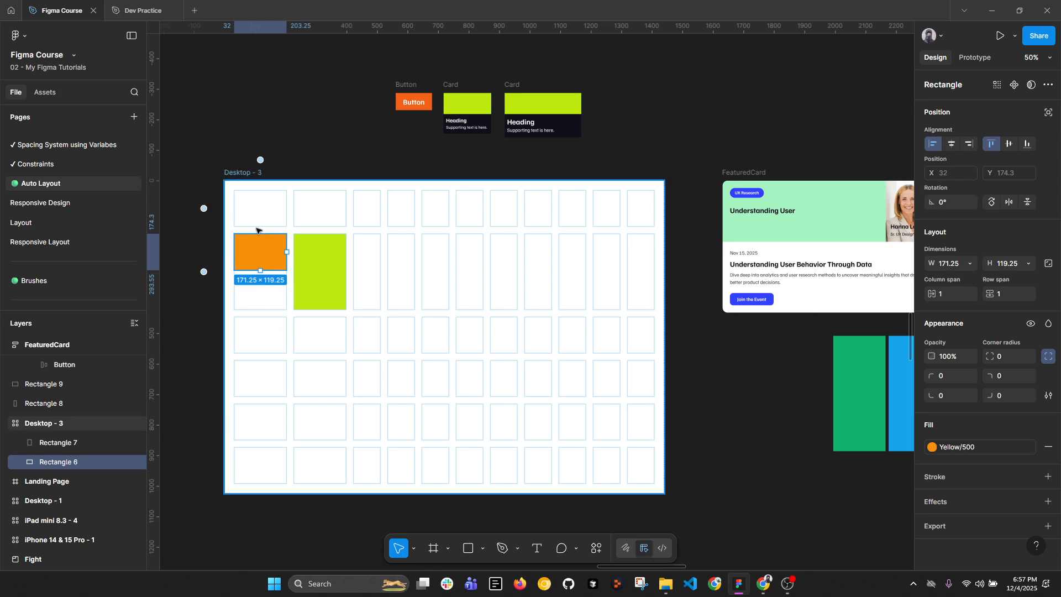
{"action": "key", "text": "Up"}
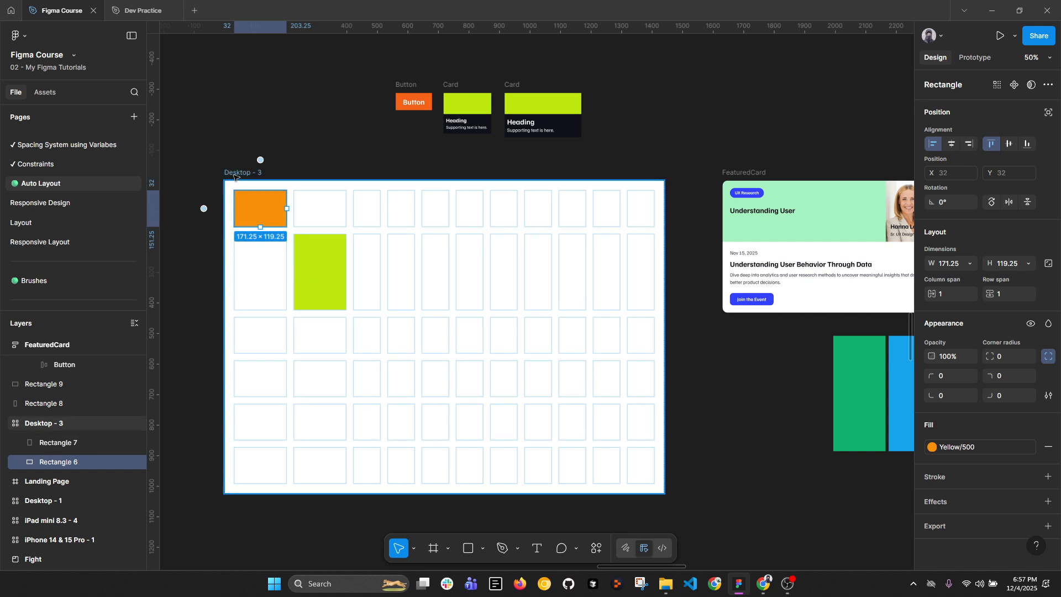
Step: Place the green rectangle in the first row's third cell of the Desktop - 3 grid and shrink it to about 172 × 47
{"action": "left_click", "coordinate": [283, 181]}
{"action": "left_click_drag", "start_coordinate": [855, 367], "coordinate": [372, 226]}
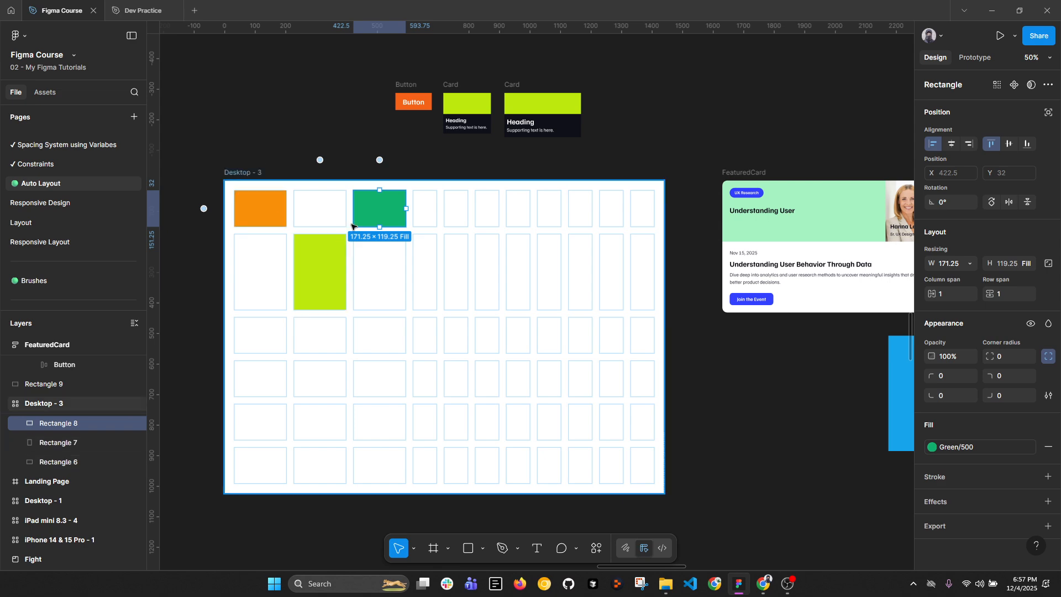
{"action": "left_click_drag", "start_coordinate": [380, 226], "coordinate": [380, 205]}
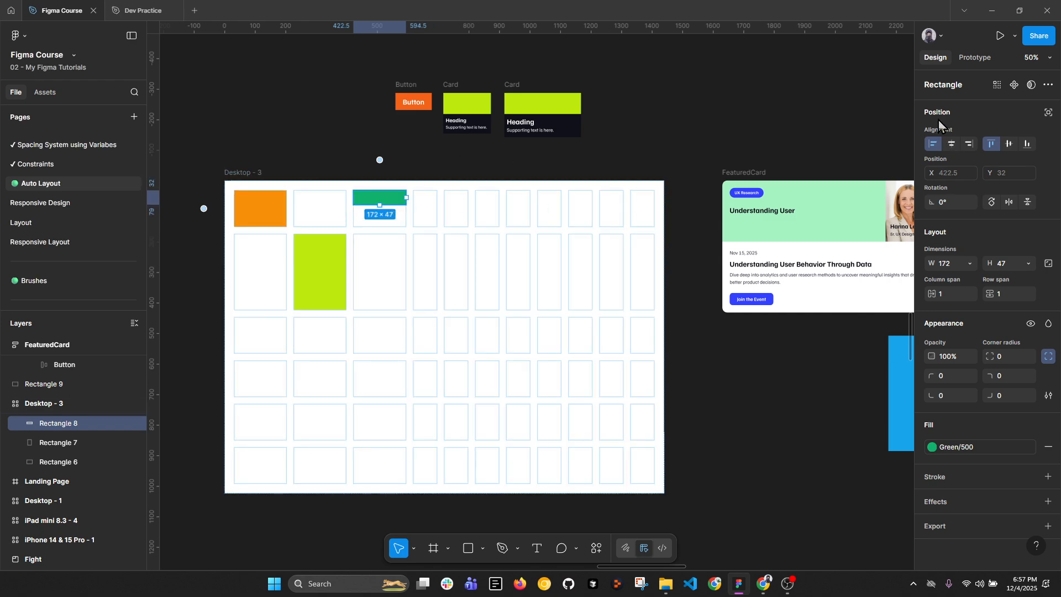
Step: Align the green rectangle to the bottom and horizontal centre of its cell and enlarge it to about 189 × 80
{"action": "left_click", "coordinate": [1010, 145]}
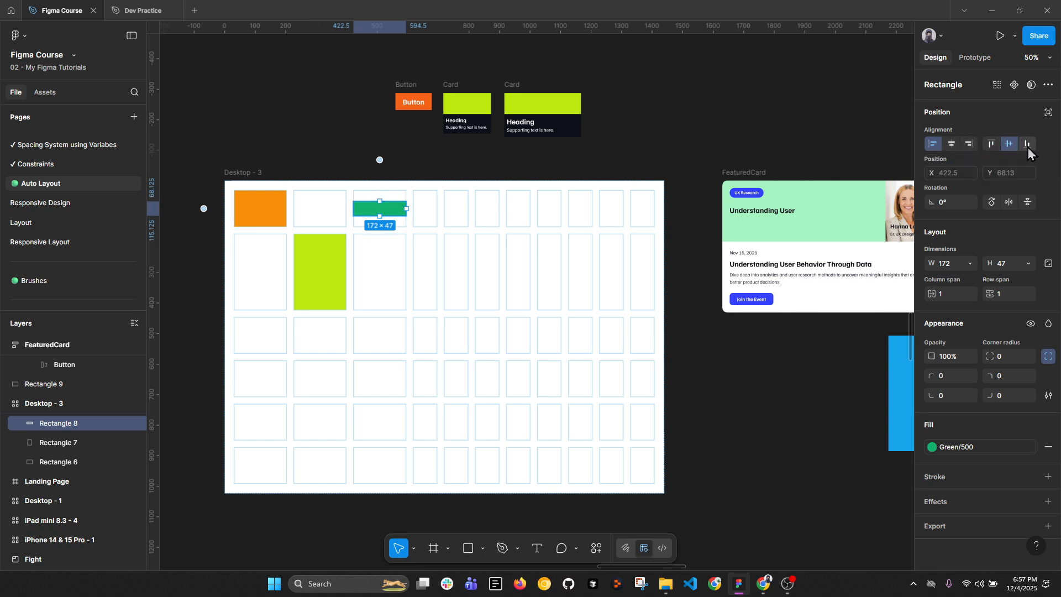
{"action": "left_click", "coordinate": [1027, 146]}
{"action": "left_click", "coordinate": [955, 143]}
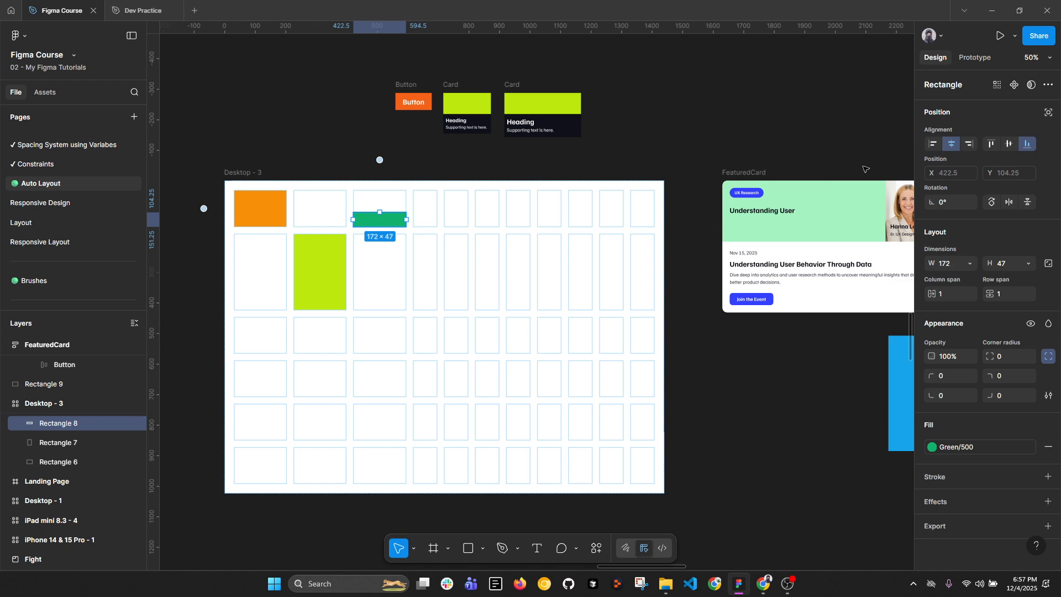
{"action": "left_click_drag", "start_coordinate": [406, 219], "coordinate": [381, 202]}
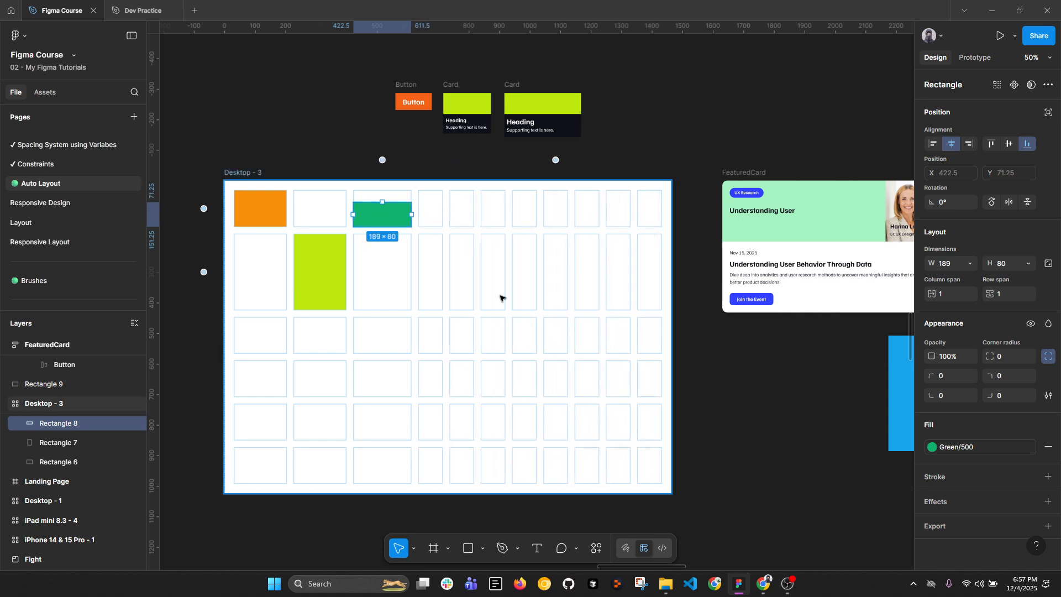
Step: Move the orange, lime and green rectangles together out of Desktop - 3 onto the canvas below the FeaturedCard
{"action": "left_click", "coordinate": [250, 174]}
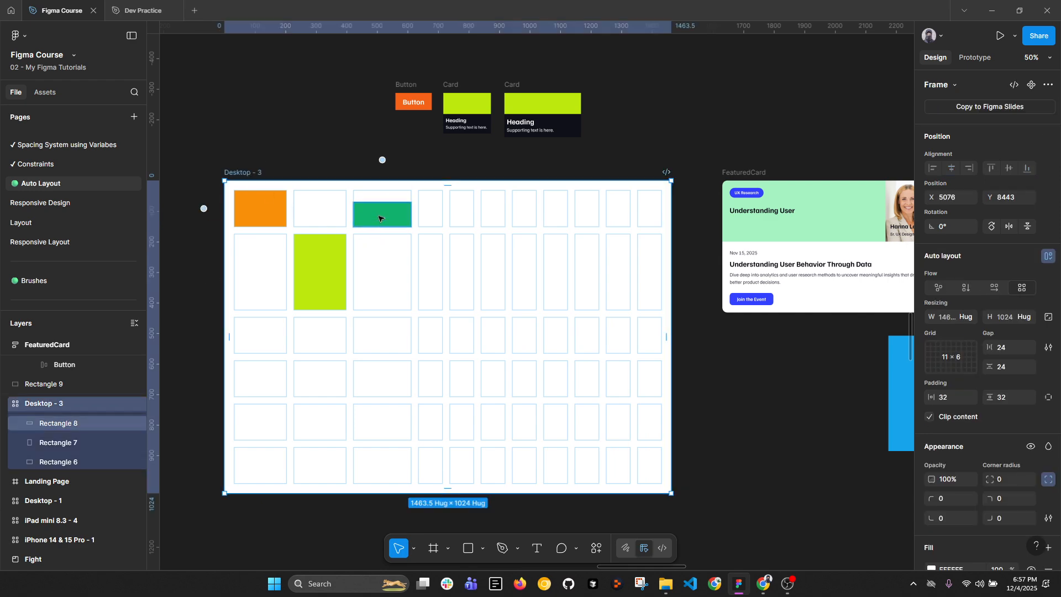
{"action": "left_click", "coordinate": [282, 212]}
{"action": "left_click", "coordinate": [387, 227], "text": "shift"}
{"action": "left_click", "coordinate": [324, 277], "text": "shift"}
{"action": "left_click_drag", "start_coordinate": [323, 268], "coordinate": [797, 441]}
{"action": "left_click", "coordinate": [235, 173]}
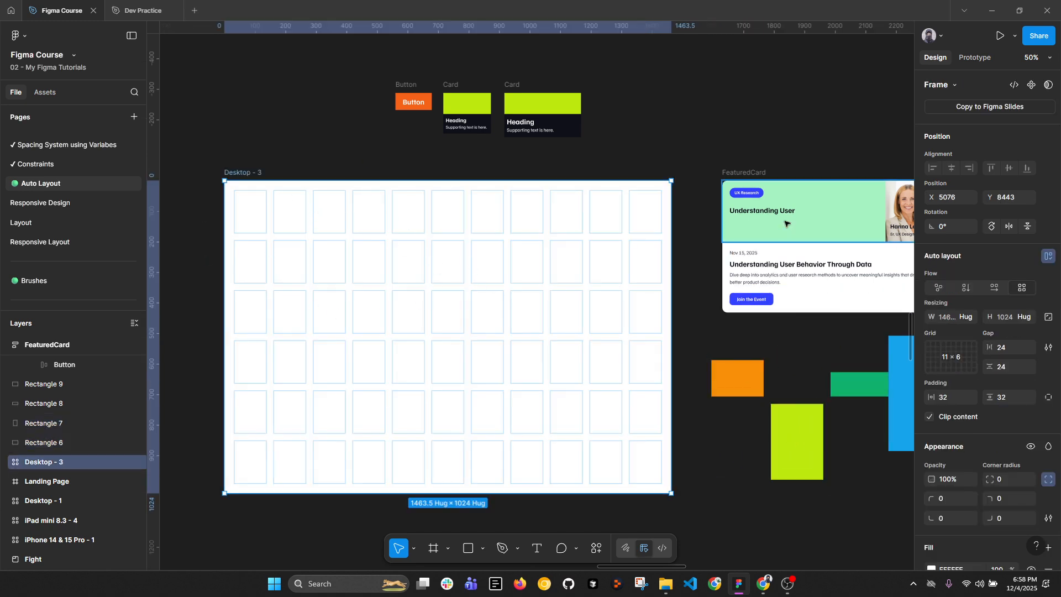
Step: Set the FeaturedCard's width to 700 and move the card into the first cell of the Desktop - 3 grid
{"action": "left_click", "coordinate": [750, 174]}
{"action": "scroll", "coordinate": [580, 152], "scroll_direction": "right", "scroll_amount": 5}
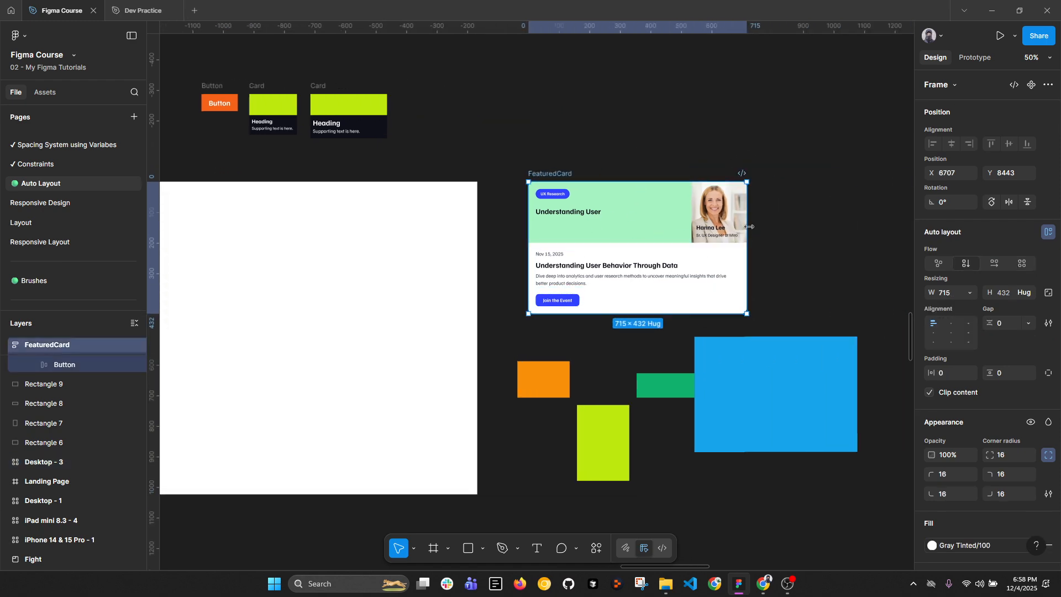
{"action": "left_click_drag", "start_coordinate": [740, 226], "coordinate": [687, 225]}
{"action": "key", "text": "ctrl+z"}
{"action": "scroll", "coordinate": [769, 240], "scroll_direction": "down", "scroll_amount": 2}
{"action": "scroll", "coordinate": [768, 240], "scroll_direction": "left", "scroll_amount": 3}
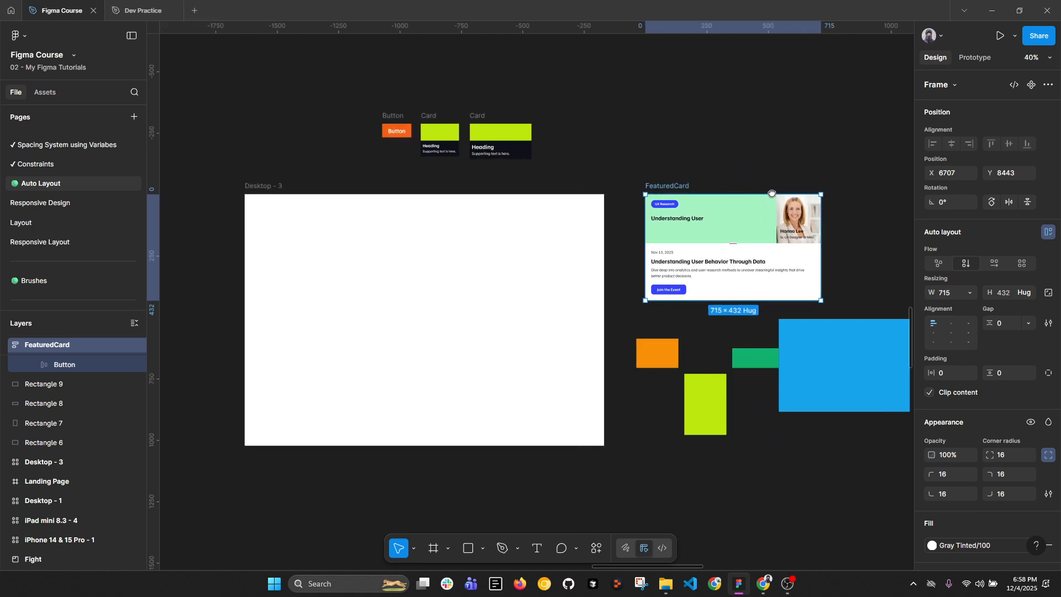
{"action": "left_click", "coordinate": [959, 293]}
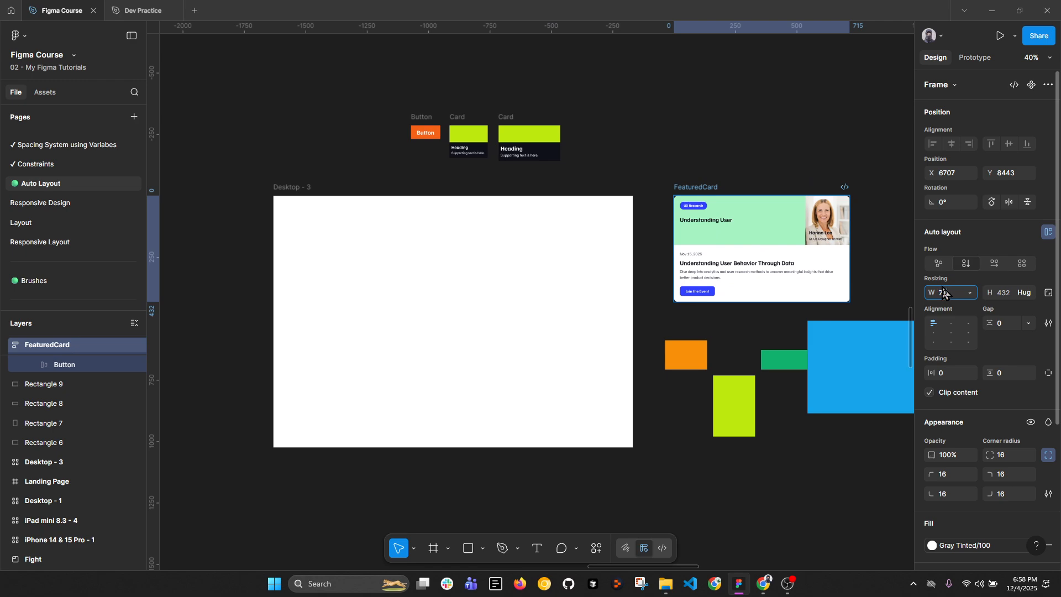
{"action": "type", "text": "700"}
{"action": "key", "text": "Return"}
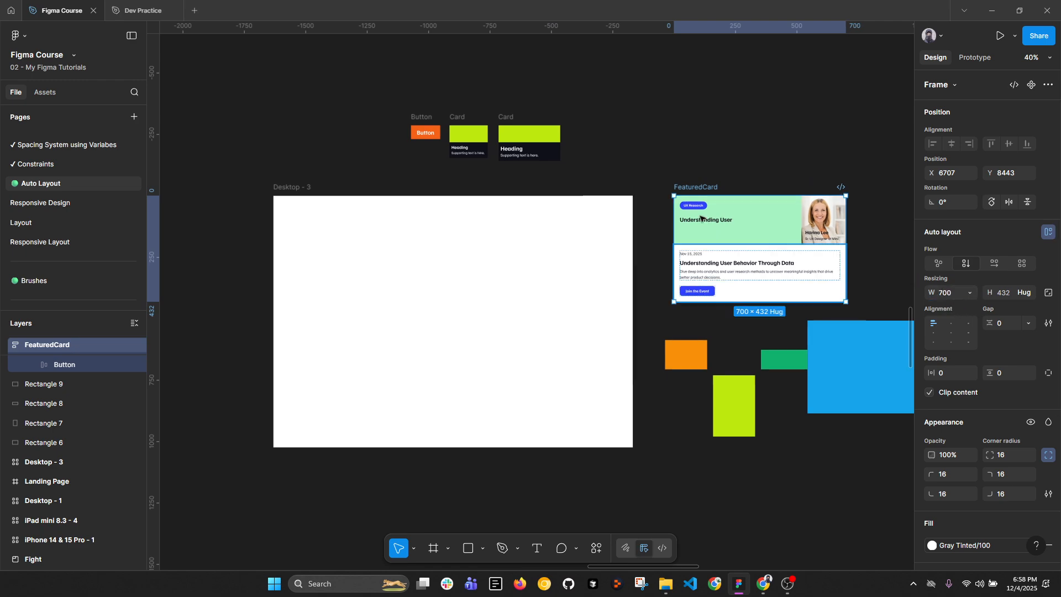
{"action": "left_click_drag", "start_coordinate": [696, 189], "coordinate": [305, 208]}
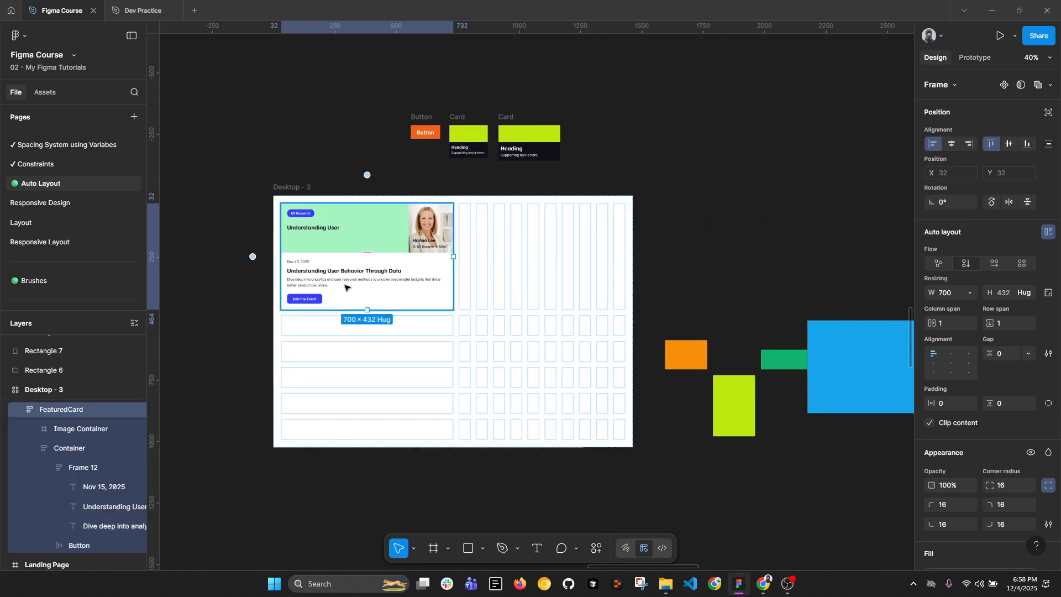
{"action": "scroll", "coordinate": [345, 287], "scroll_direction": "up", "scroll_amount": 3}
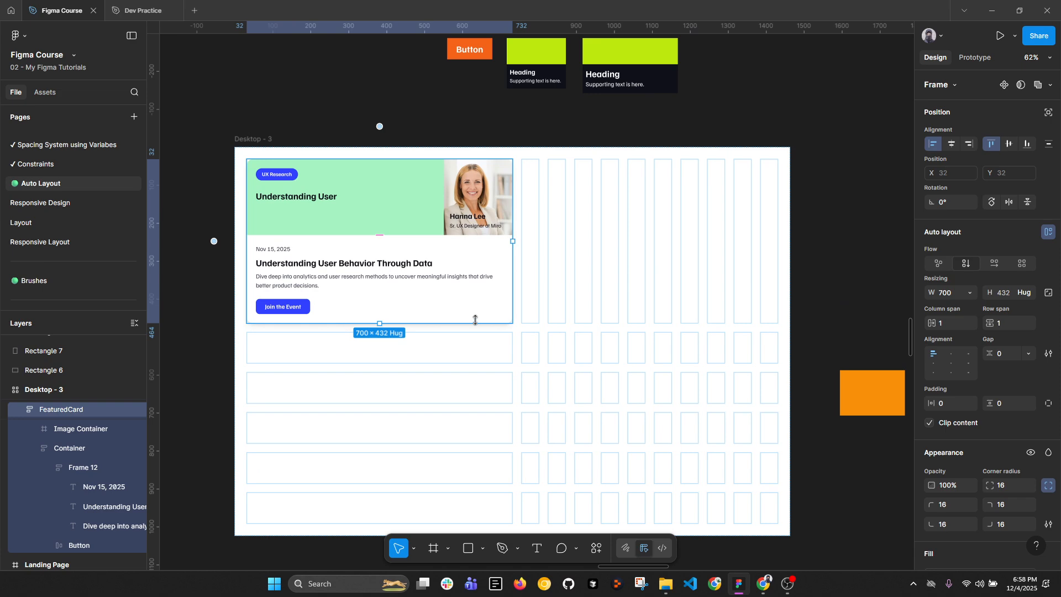
Step: Duplicate the FeaturedCard into the next cell of the first row and set the Desktop - 3 frame's width to 1440
{"action": "key", "text": "ctrl+d"}
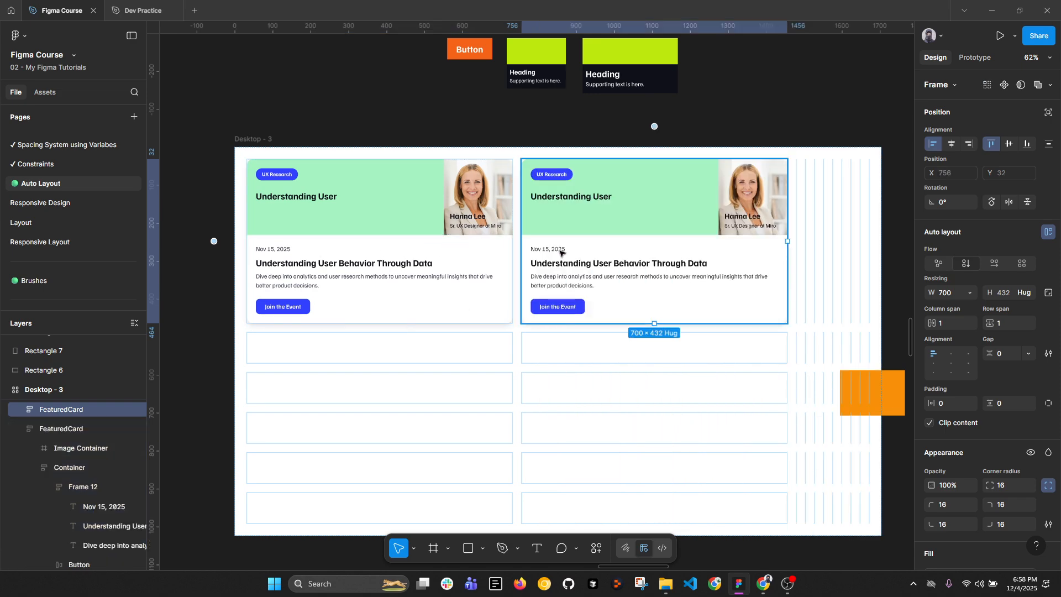
{"action": "left_click", "coordinate": [251, 140]}
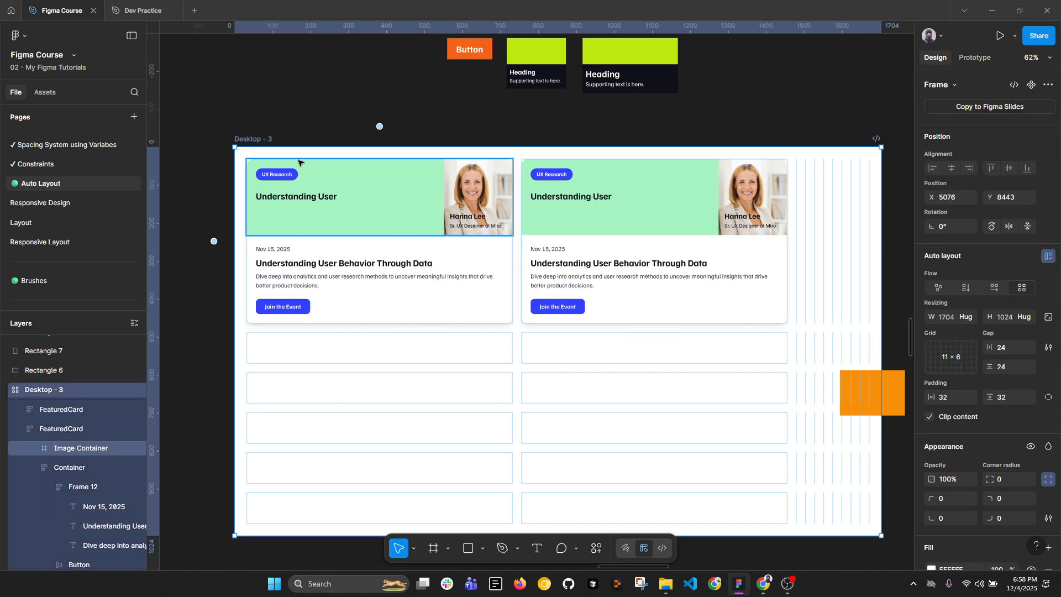
{"action": "scroll", "coordinate": [299, 161], "scroll_direction": "down", "scroll_amount": 3}
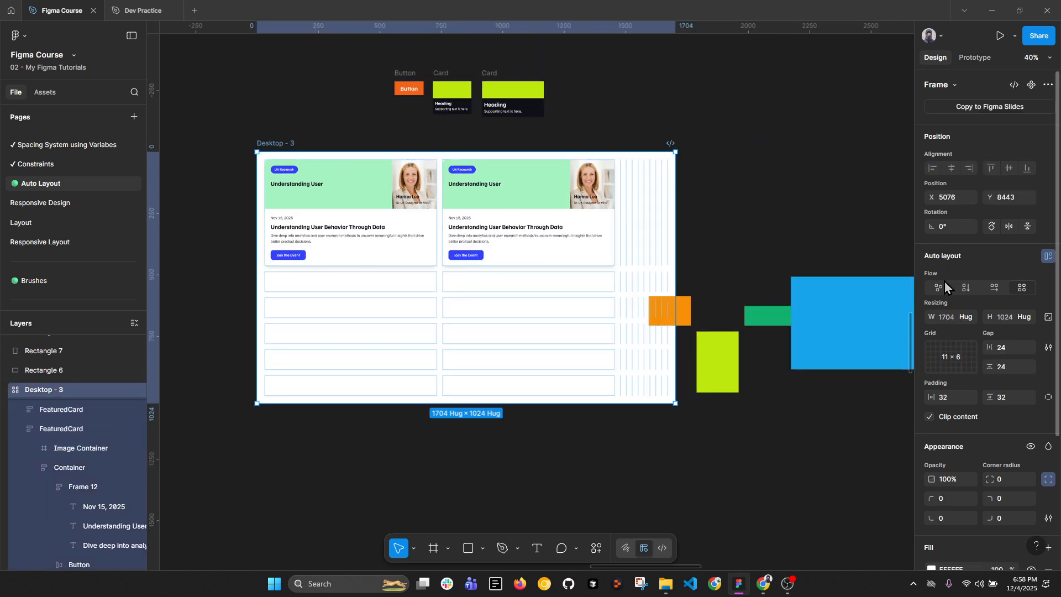
{"action": "left_click", "coordinate": [949, 320]}
{"action": "type", "text": "1"}
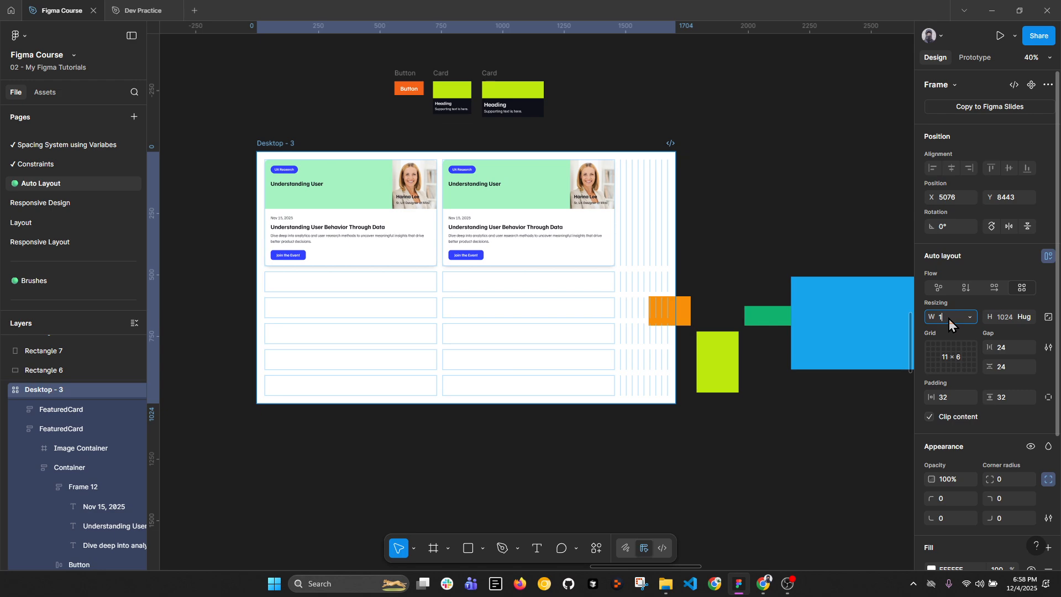
{"action": "type", "text": "440"}
{"action": "key", "text": "Return"}
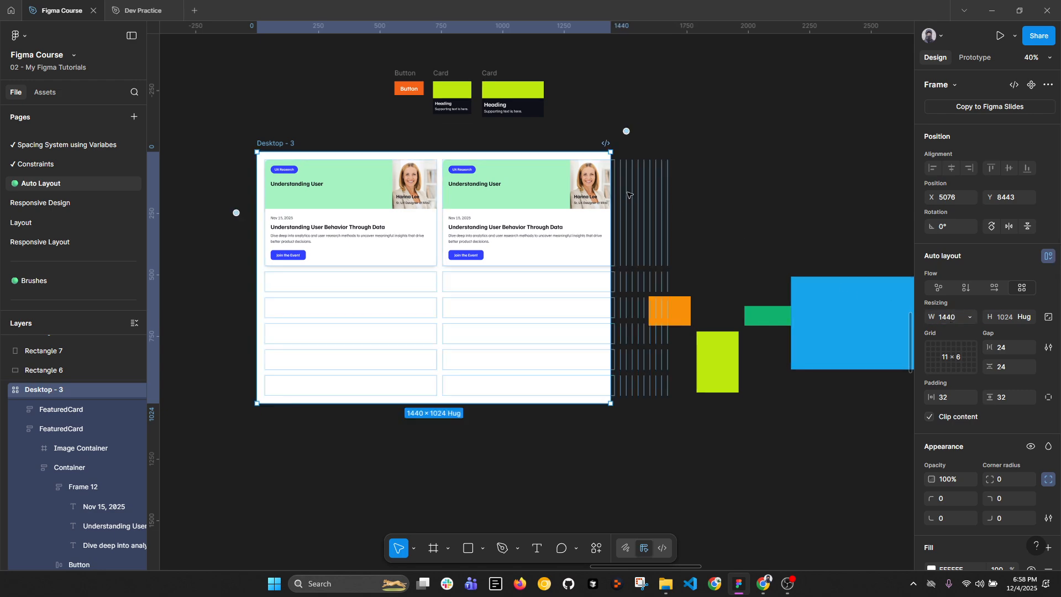
{"action": "scroll", "coordinate": [565, 173], "scroll_direction": "up", "scroll_amount": 1}
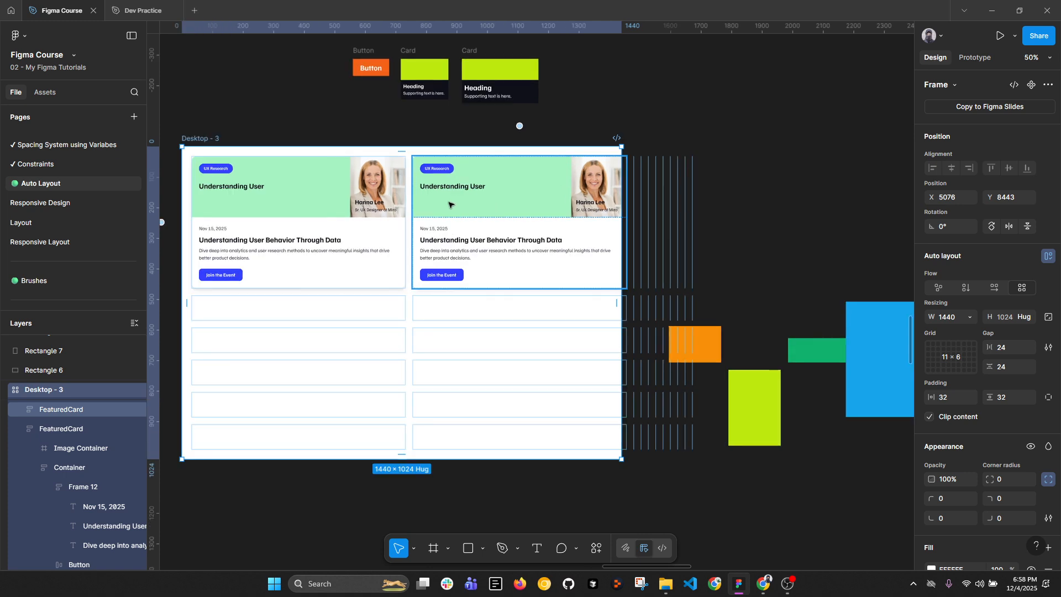
Step: Undo the Desktop - 3 width change and delete the duplicate FeaturedCard
{"action": "key", "text": "ctrl+z"}
{"action": "left_click", "coordinate": [487, 210]}
{"action": "key", "text": "Delete"}
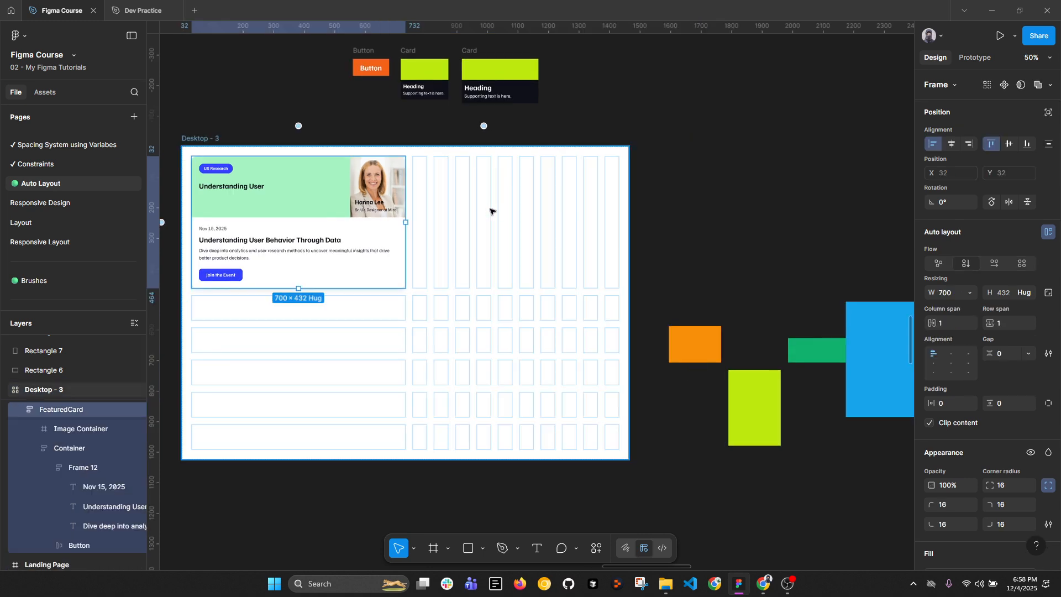
Step: Change the first column of the Desktop - 3 grid to Fill container (1fr)
{"action": "left_click_drag", "start_coordinate": [299, 195], "coordinate": [336, 202]}
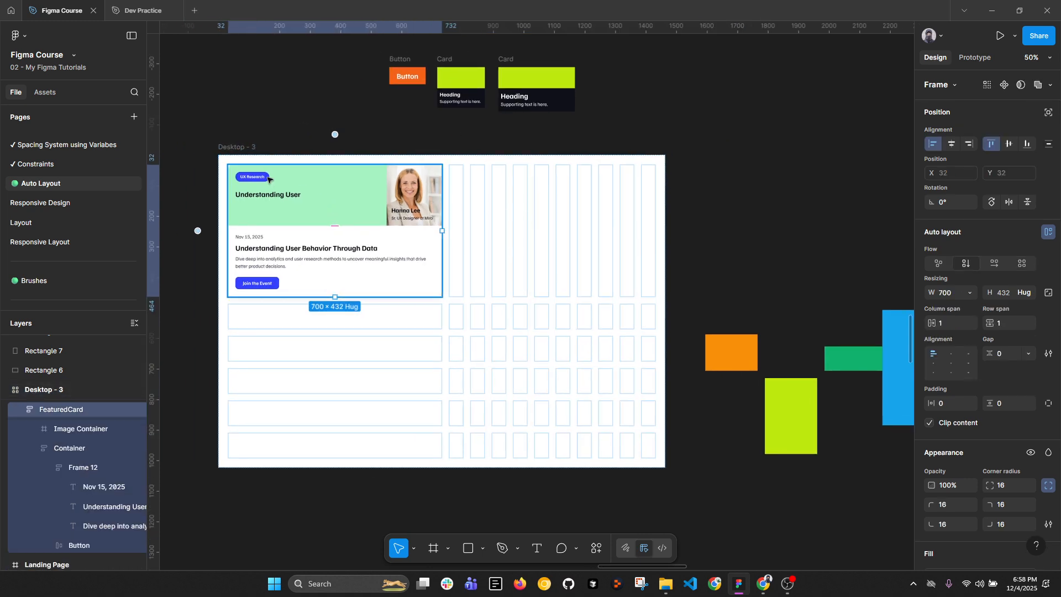
{"action": "left_click", "coordinate": [246, 133]}
{"action": "left_click", "coordinate": [260, 181]}
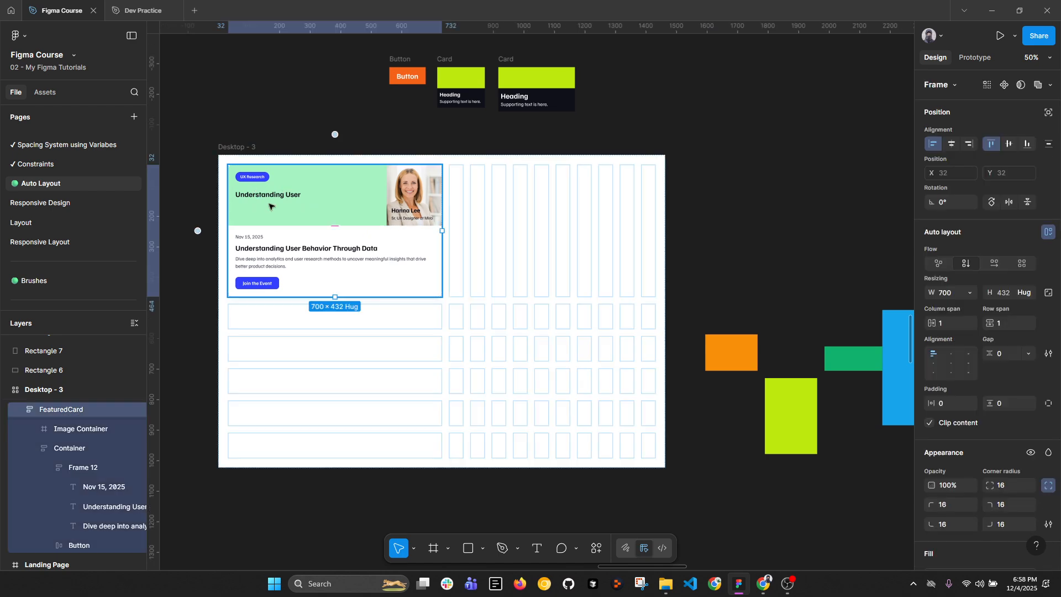
{"action": "left_click", "coordinate": [236, 147]}
{"action": "scroll", "coordinate": [298, 140], "scroll_direction": "left", "scroll_amount": 2}
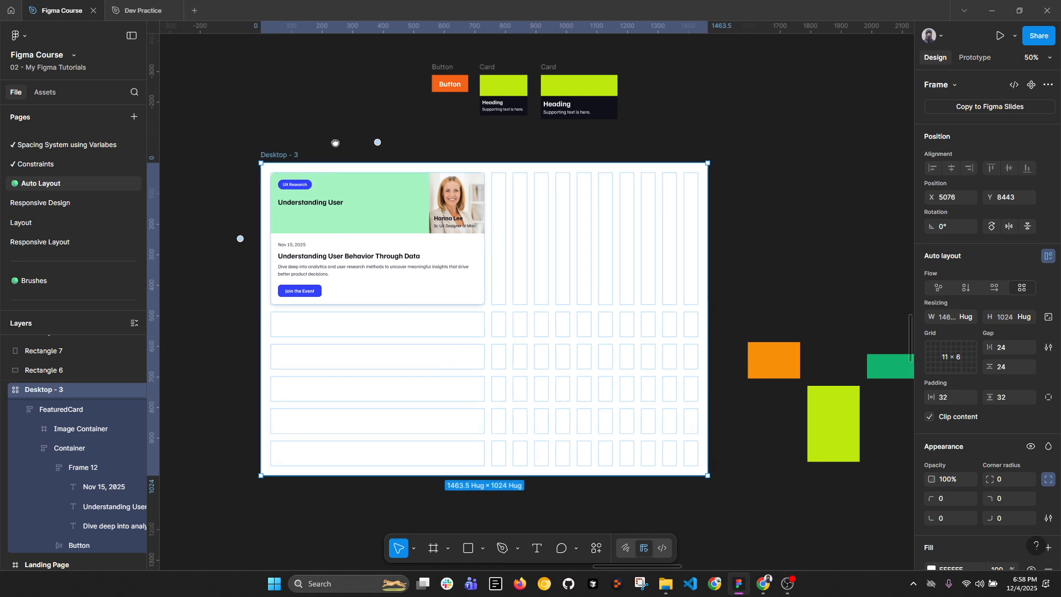
{"action": "left_click", "coordinate": [374, 145]}
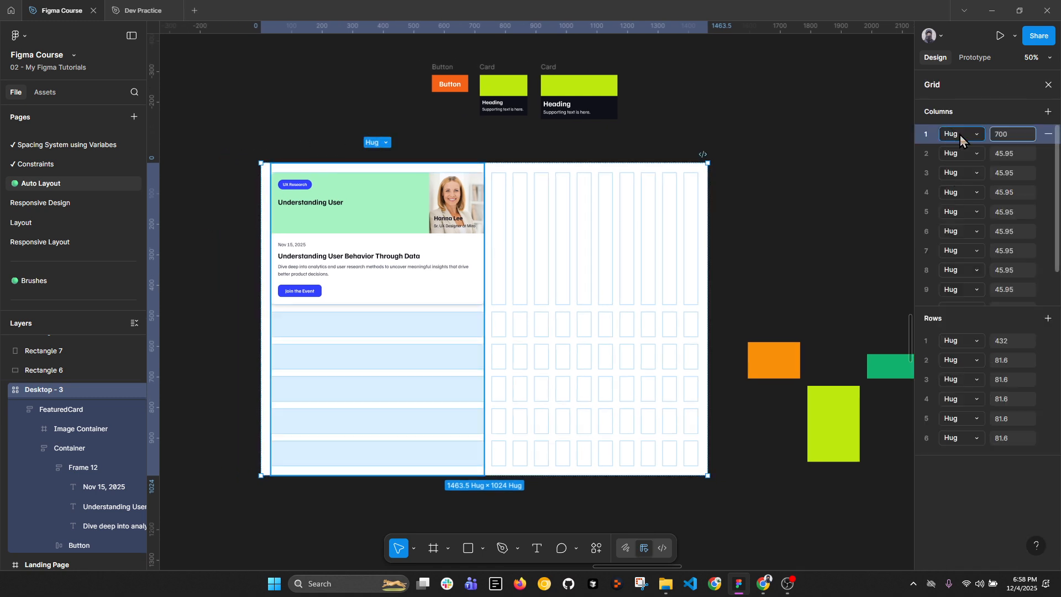
{"action": "left_click", "coordinate": [974, 136]}
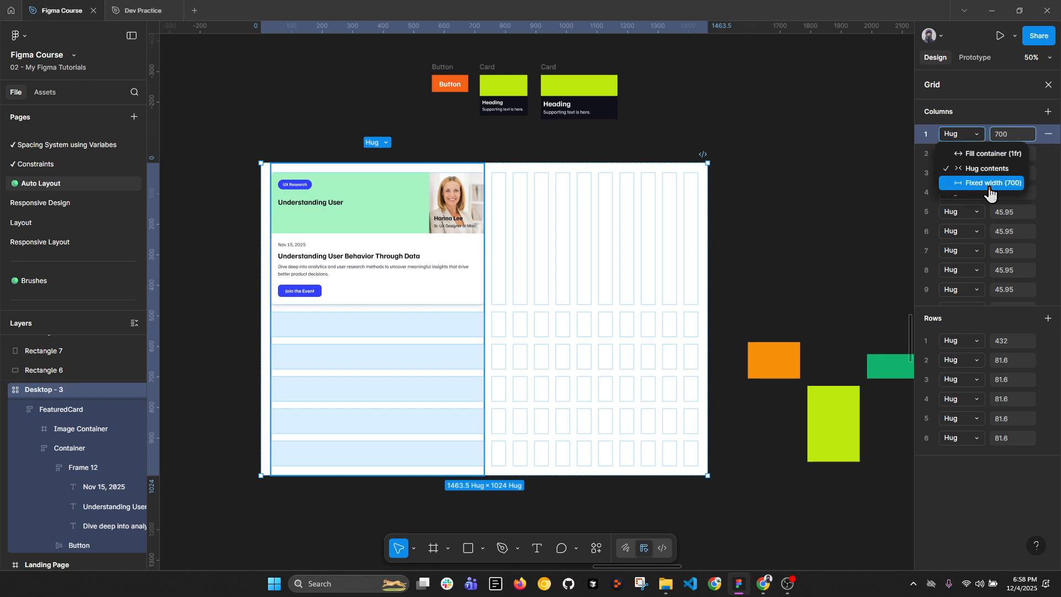
{"action": "left_click", "coordinate": [986, 154]}
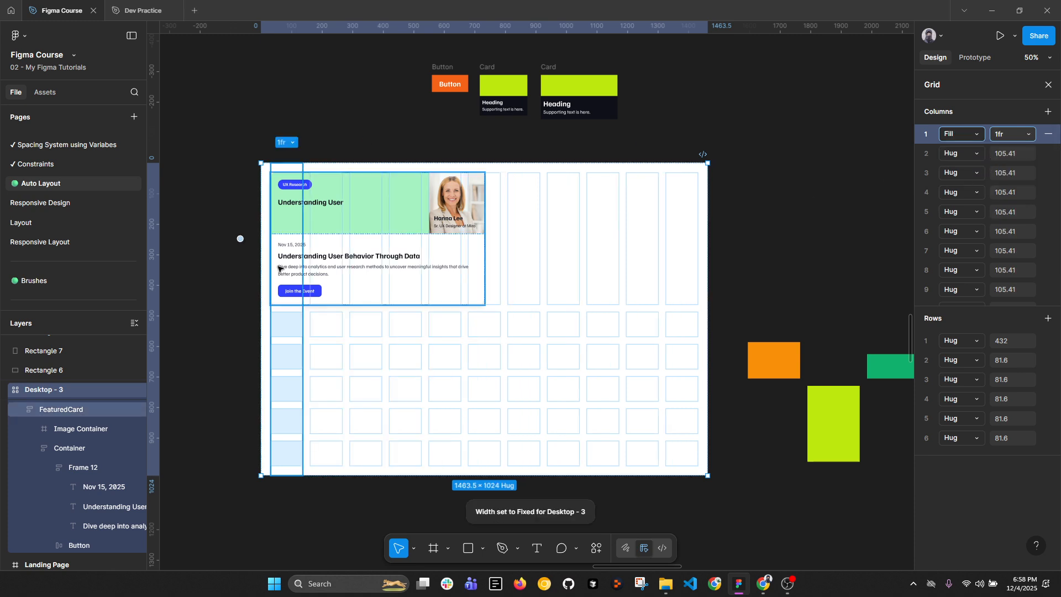
{"action": "left_click", "coordinate": [563, 230]}
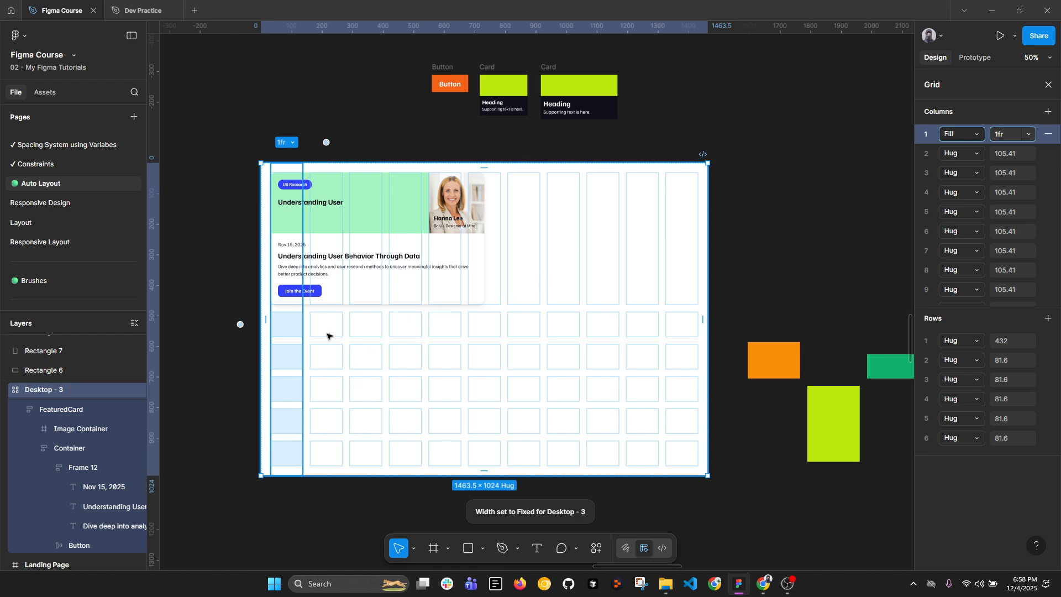
Step: Widen the FeaturedCard to about 831 so that it spans five columns of the grid's first row
{"action": "left_click", "coordinate": [223, 295]}
{"action": "left_click", "coordinate": [354, 234]}
{"action": "scroll", "coordinate": [357, 233], "scroll_direction": "up", "scroll_amount": 1}
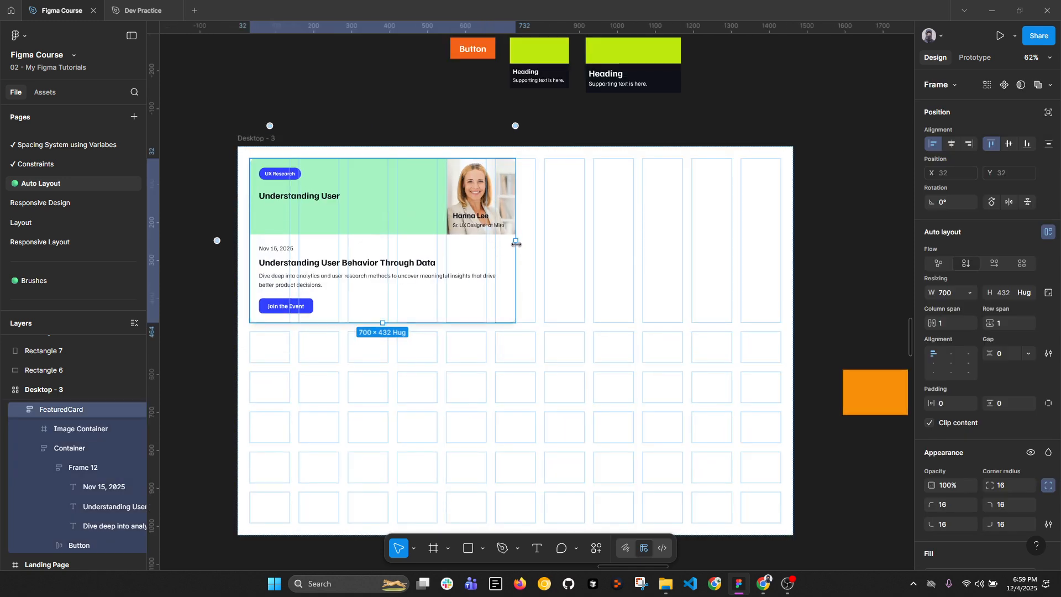
{"action": "left_click_drag", "start_coordinate": [520, 242], "coordinate": [564, 245]}
{"action": "scroll", "coordinate": [377, 273], "scroll_direction": "down", "scroll_amount": 1}
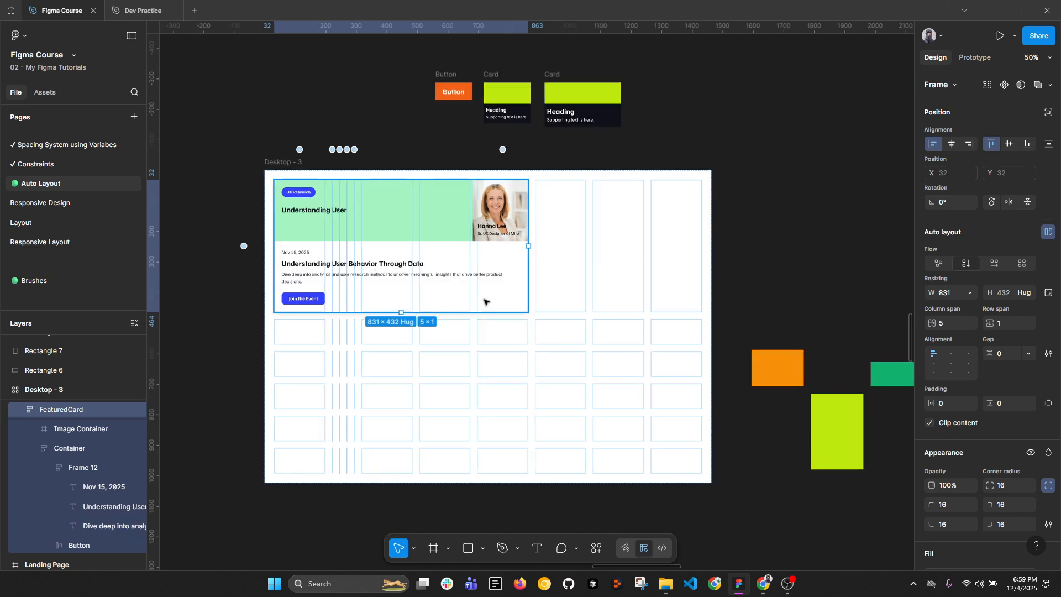
Step: Undo the FeaturedCard's widening and its placement in the Desktop - 3 grid
{"action": "key", "text": "ctrl+z"}
{"action": "key", "text": "ctrl+z"}
{"action": "key", "text": "ctrl+z"}
{"action": "key", "text": "ctrl+z"}
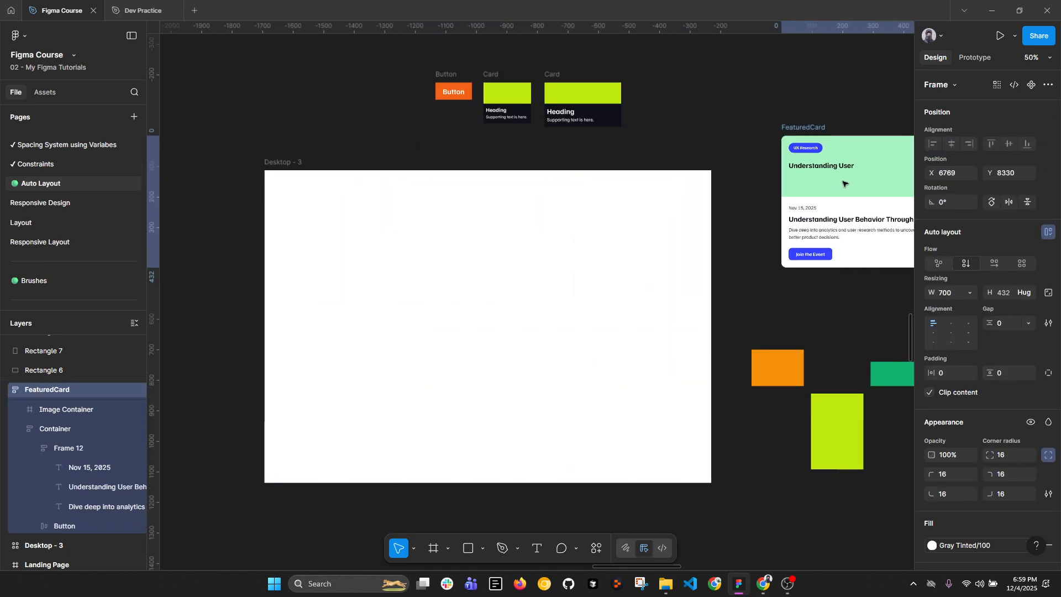
Step: Place the orange rectangle in the grid's first row, about 1401 wide, and the FeaturedCard in the second row, about 651 wide
{"action": "left_click", "coordinate": [789, 365]}
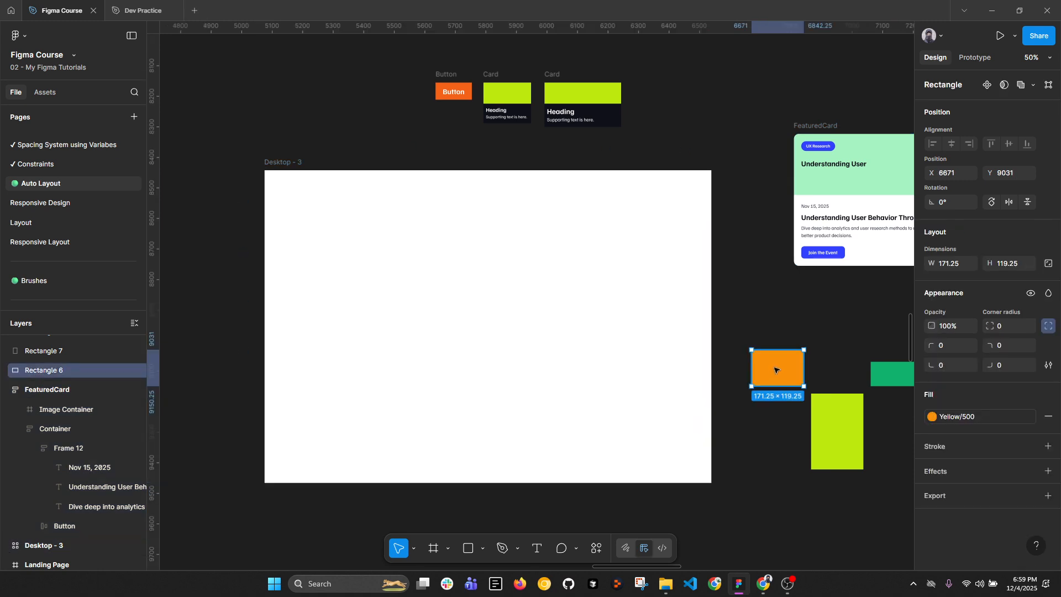
{"action": "left_click_drag", "start_coordinate": [789, 364], "coordinate": [702, 199]}
{"action": "mouse_move", "coordinate": [514, 216]}
{"action": "left_mouse_down"}
{"action": "mouse_move", "coordinate": [512, 191]}
{"action": "mouse_move", "coordinate": [513, 206]}
{"action": "left_mouse_up"}
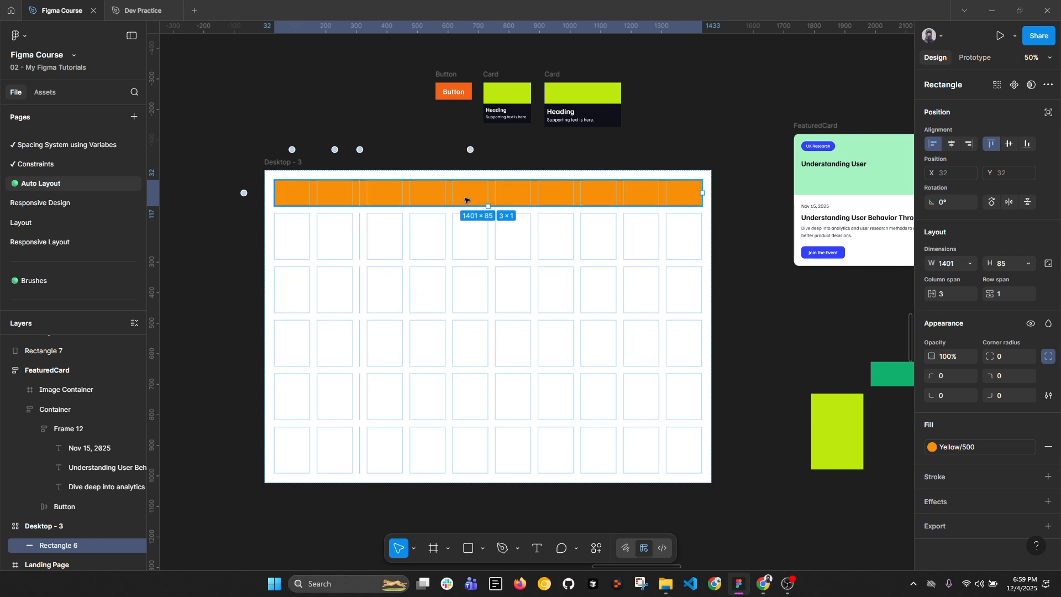
{"action": "left_click_drag", "start_coordinate": [856, 166], "coordinate": [337, 245]}
{"action": "mouse_move", "coordinate": [487, 267]}
{"action": "left_mouse_down"}
{"action": "mouse_move", "coordinate": [457, 270]}
{"action": "mouse_move", "coordinate": [471, 269]}
{"action": "left_mouse_up"}
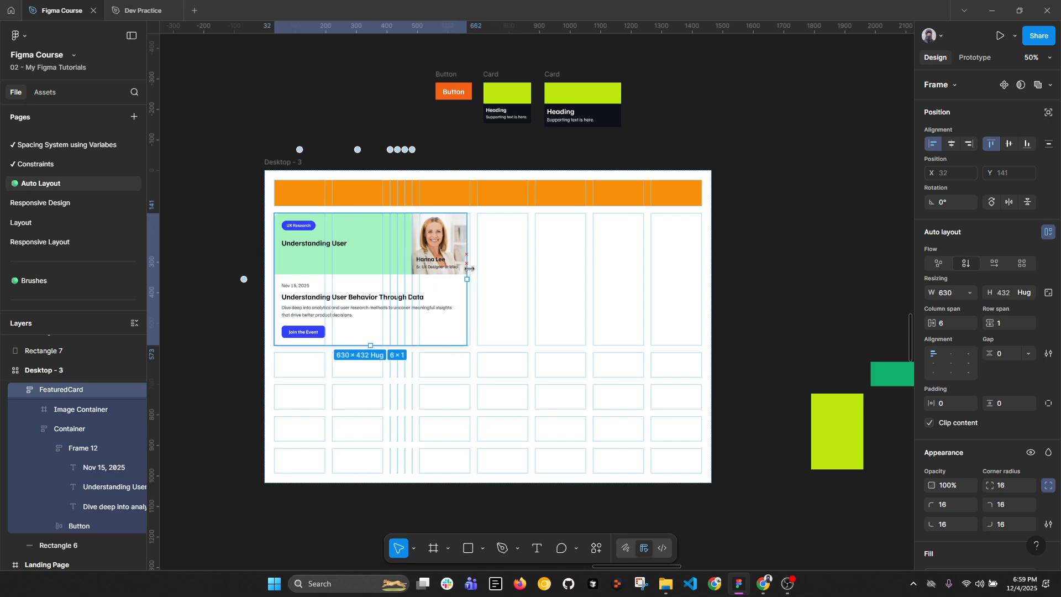
Step: Change the first two columns of the Desktop - 3 grid to Hug contents
{"action": "left_click", "coordinate": [289, 164]}
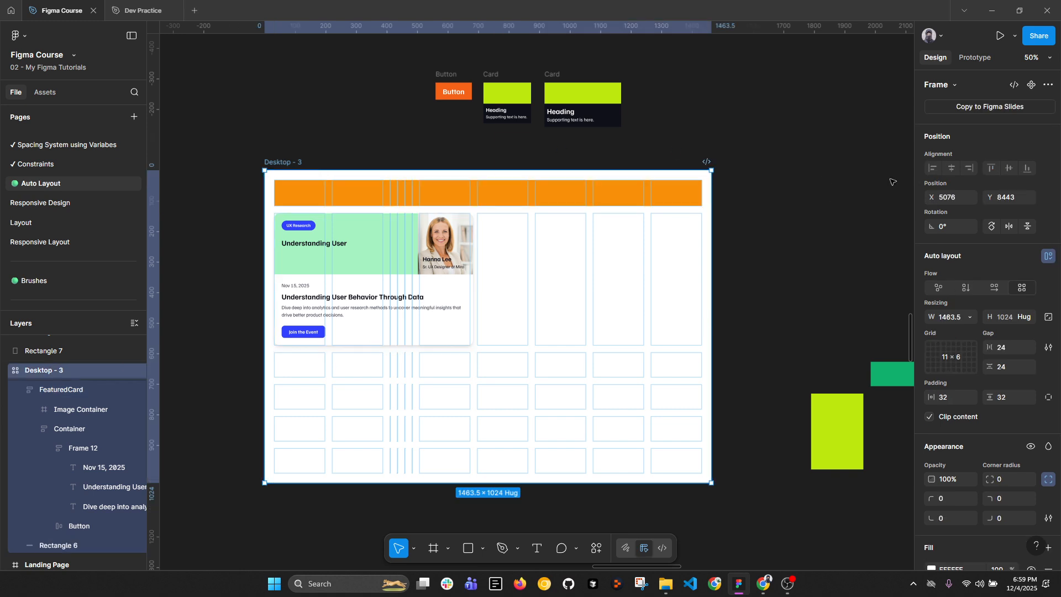
{"action": "left_click", "coordinate": [301, 150]}
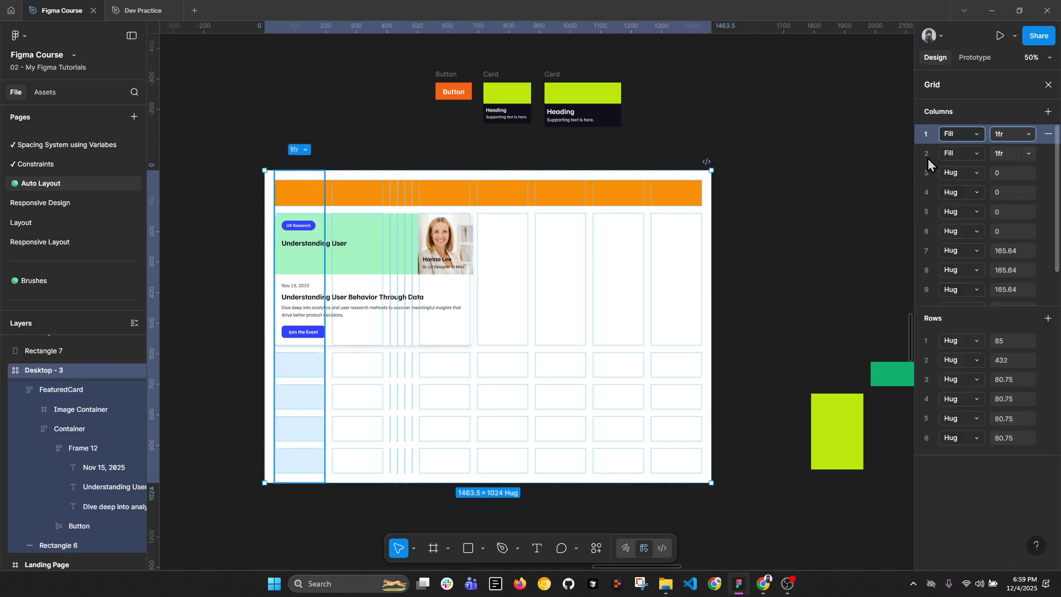
{"action": "left_click", "coordinate": [973, 135]}
{"action": "left_click", "coordinate": [974, 167]}
{"action": "left_click", "coordinate": [973, 155]}
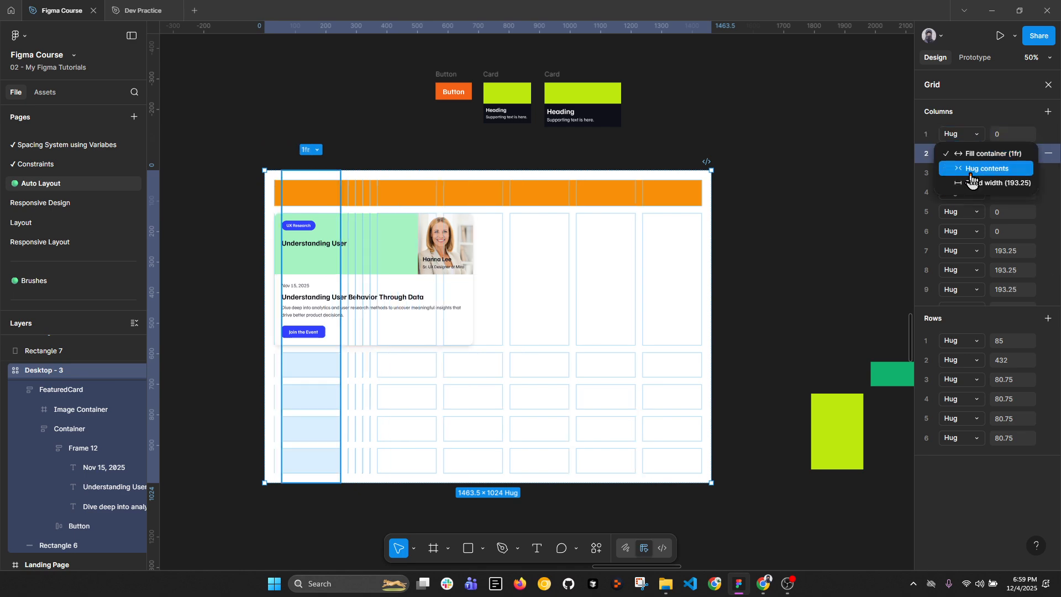
{"action": "left_click", "coordinate": [972, 164]}
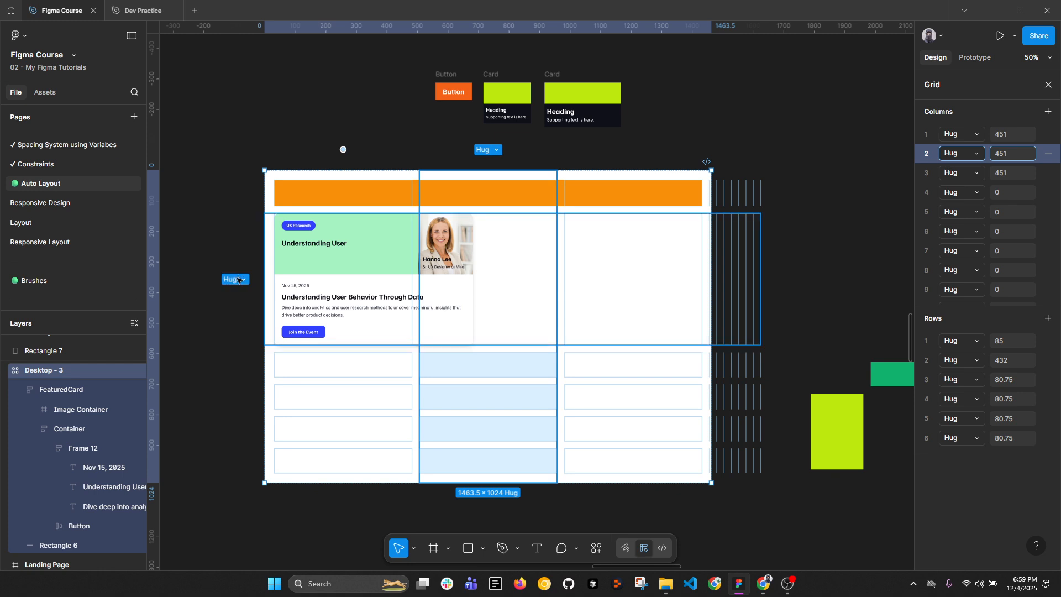
Step: Widen the FeaturedCard to about 927 and try moving it out of the Desktop - 3 frame
{"action": "left_click", "coordinate": [327, 261]}
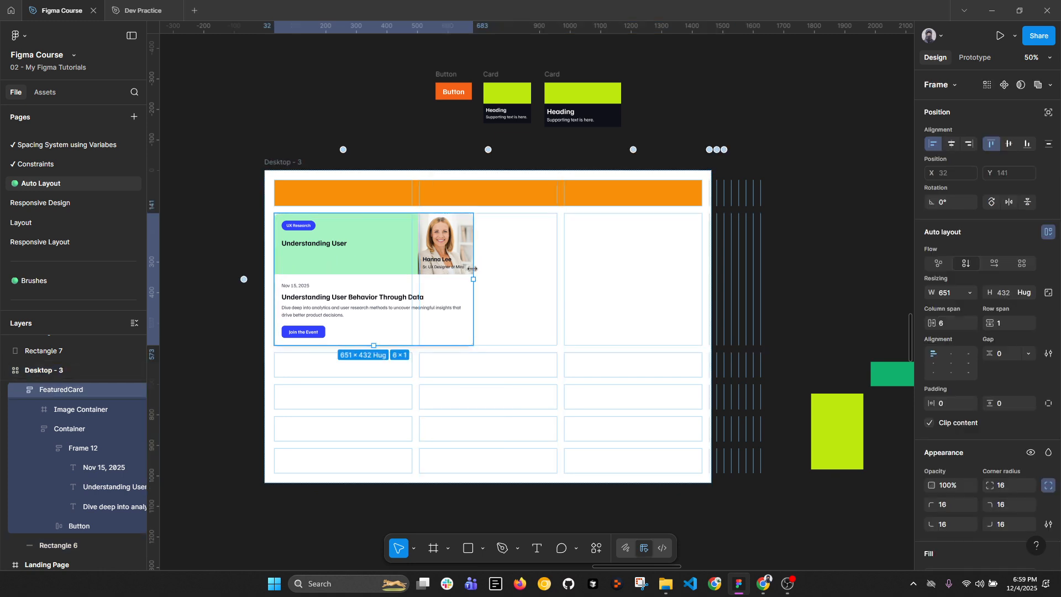
{"action": "left_click_drag", "start_coordinate": [474, 271], "coordinate": [558, 272]}
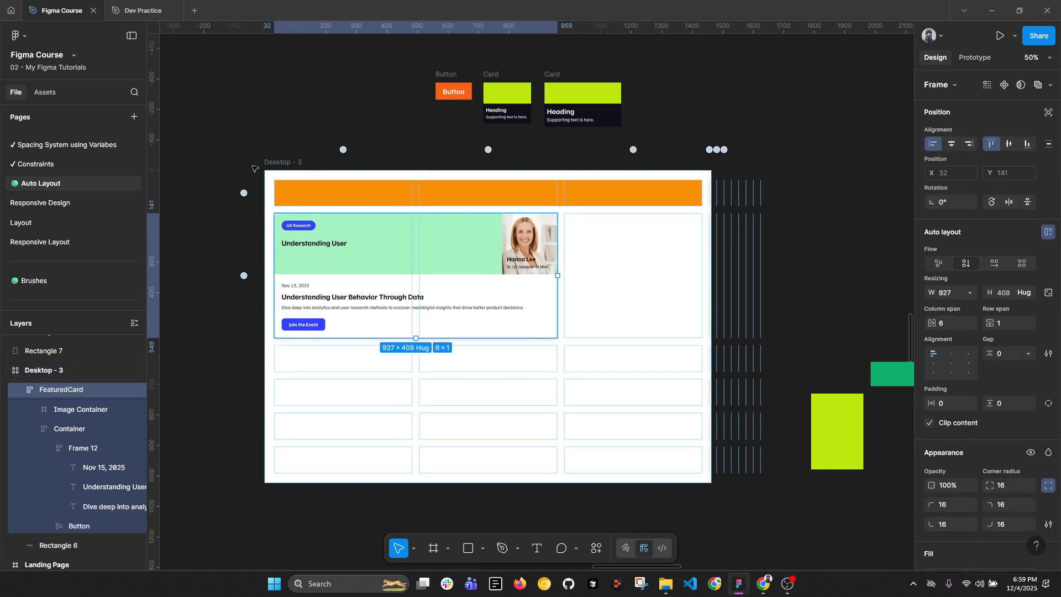
{"action": "left_click_drag", "start_coordinate": [416, 254], "coordinate": [894, 221]}
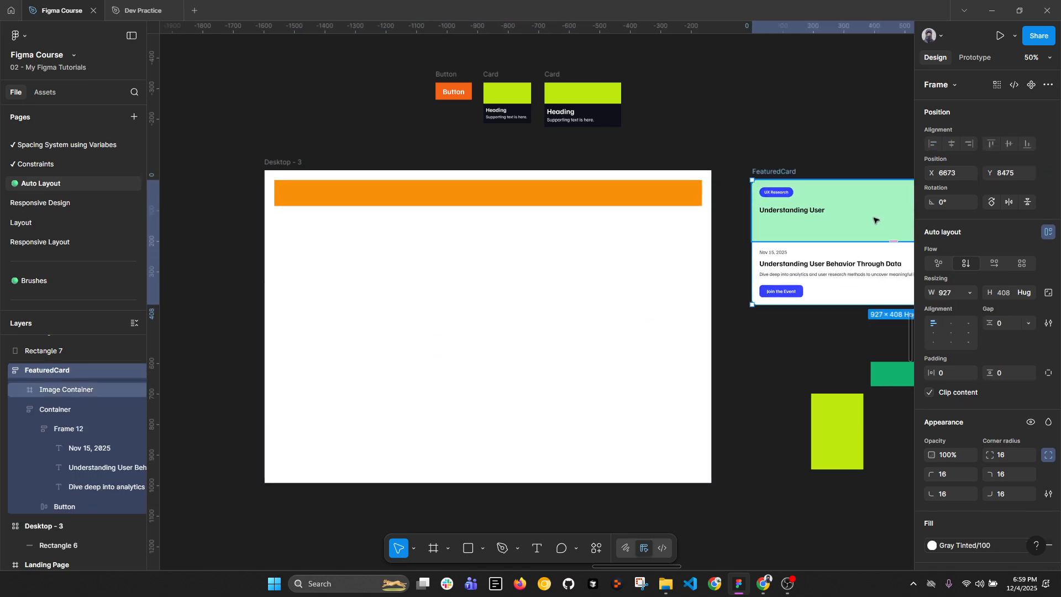
{"action": "key", "text": "alt"}
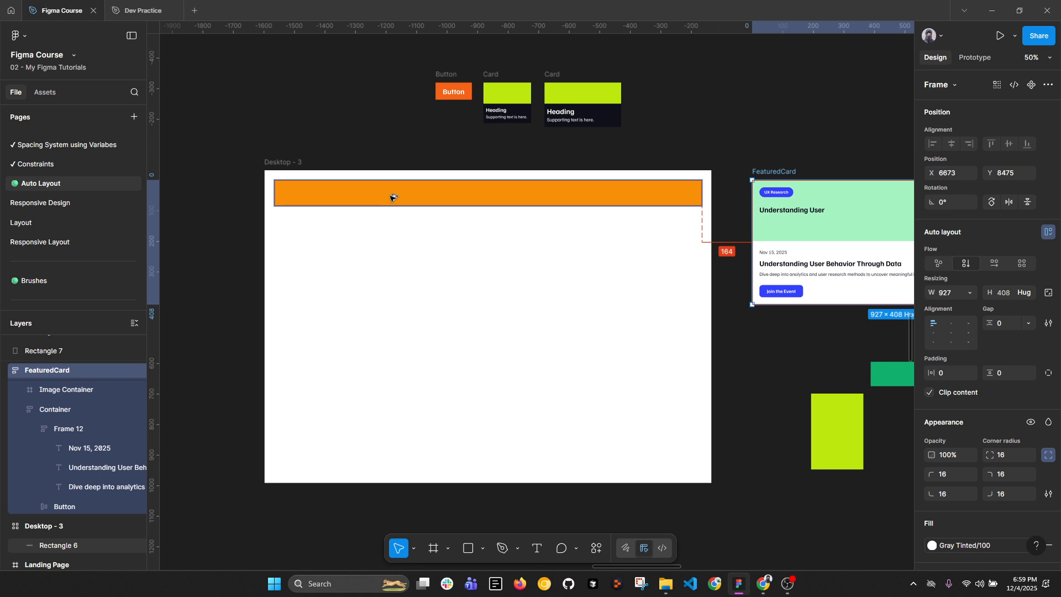
{"action": "key", "text": "ctrl+z"}
{"action": "left_click", "coordinate": [819, 162]}
Step: Set all 11 columns of the Desktop - 3 grid to Fill container (1fr)
{"action": "left_click", "coordinate": [288, 161]}
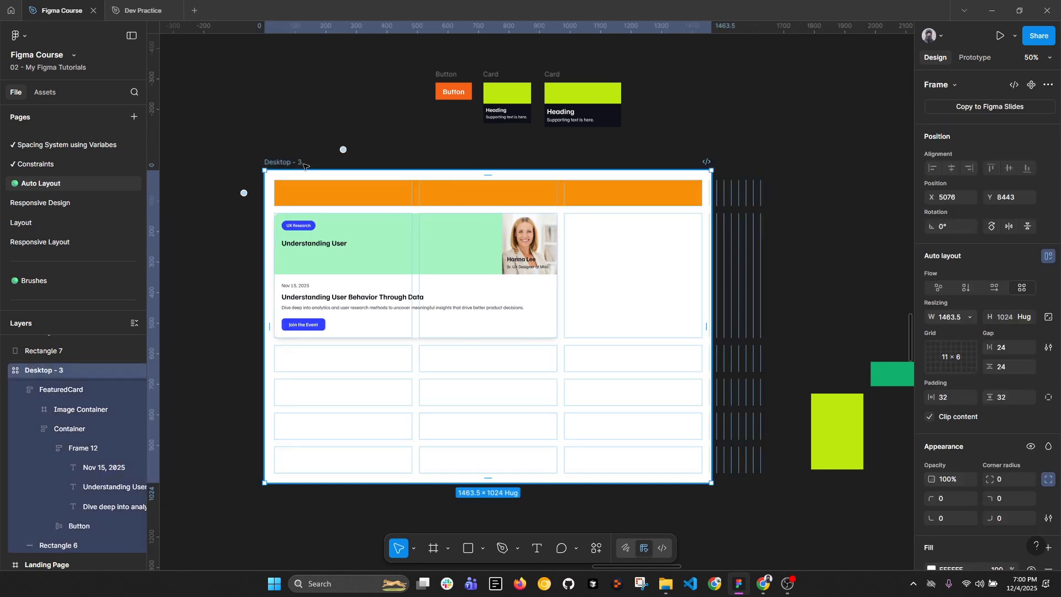
{"action": "left_click", "coordinate": [343, 149]}
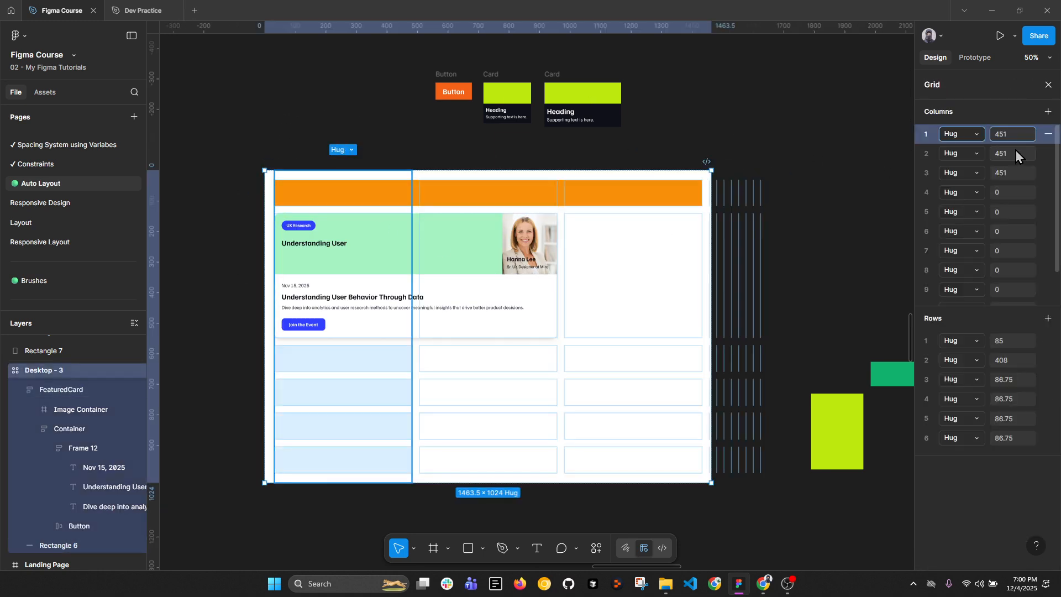
{"action": "scroll", "coordinate": [939, 282], "scroll_direction": "down", "scroll_amount": 2}
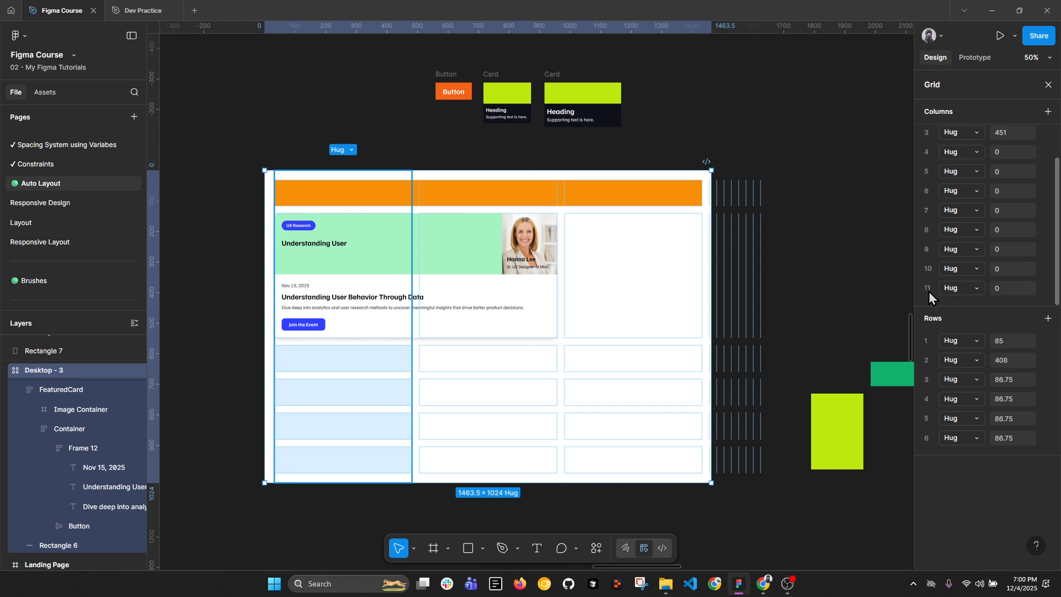
{"action": "left_click", "coordinate": [927, 292], "text": "shift"}
{"action": "scroll", "coordinate": [953, 263], "scroll_direction": "up", "scroll_amount": 2}
{"action": "scroll", "coordinate": [978, 298], "scroll_direction": "down", "scroll_amount": 2}
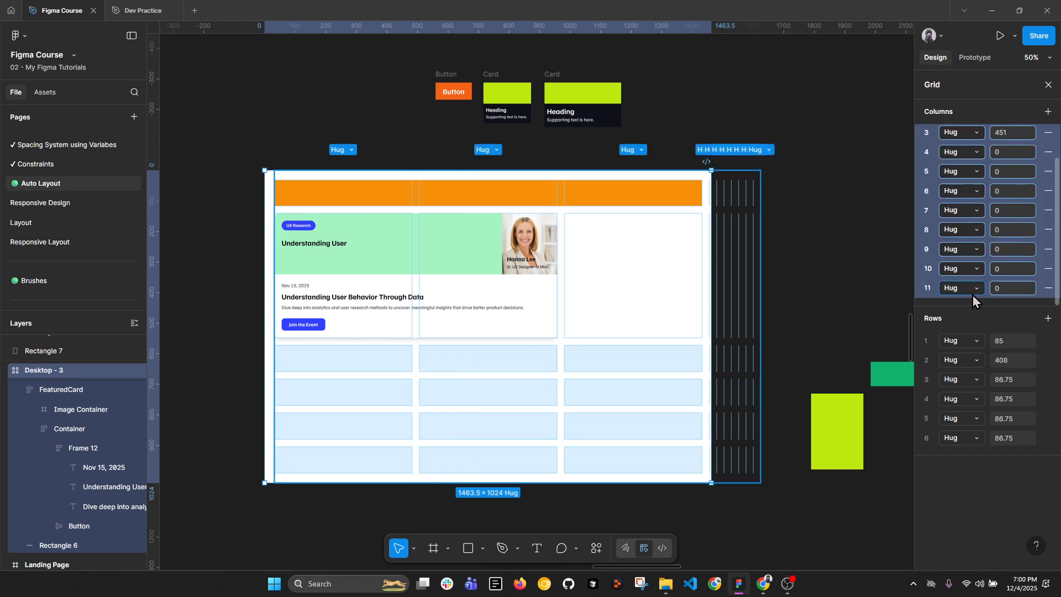
{"action": "left_click", "coordinate": [976, 288]}
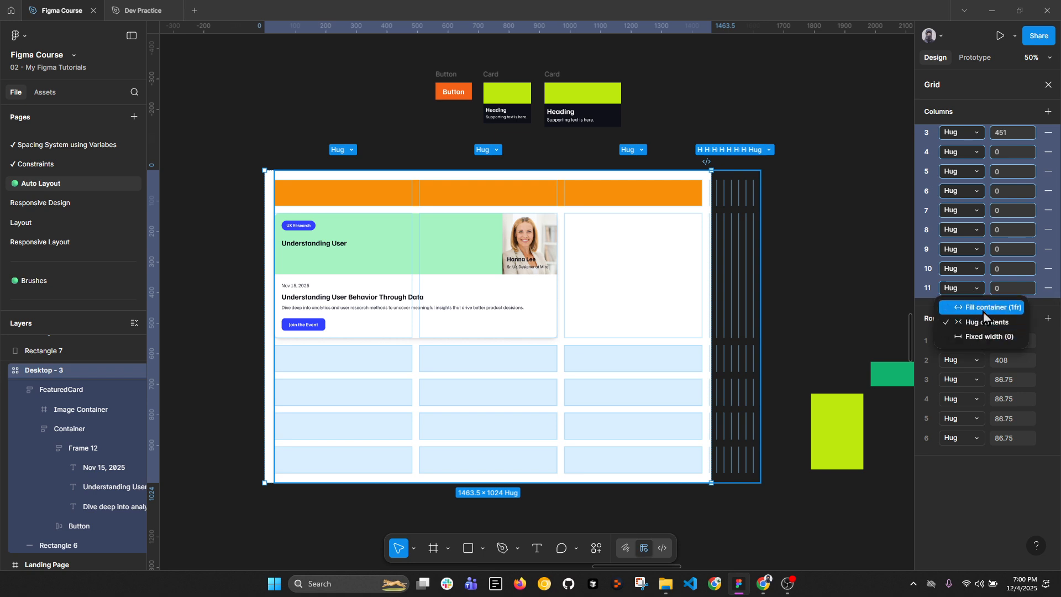
{"action": "left_click", "coordinate": [981, 308]}
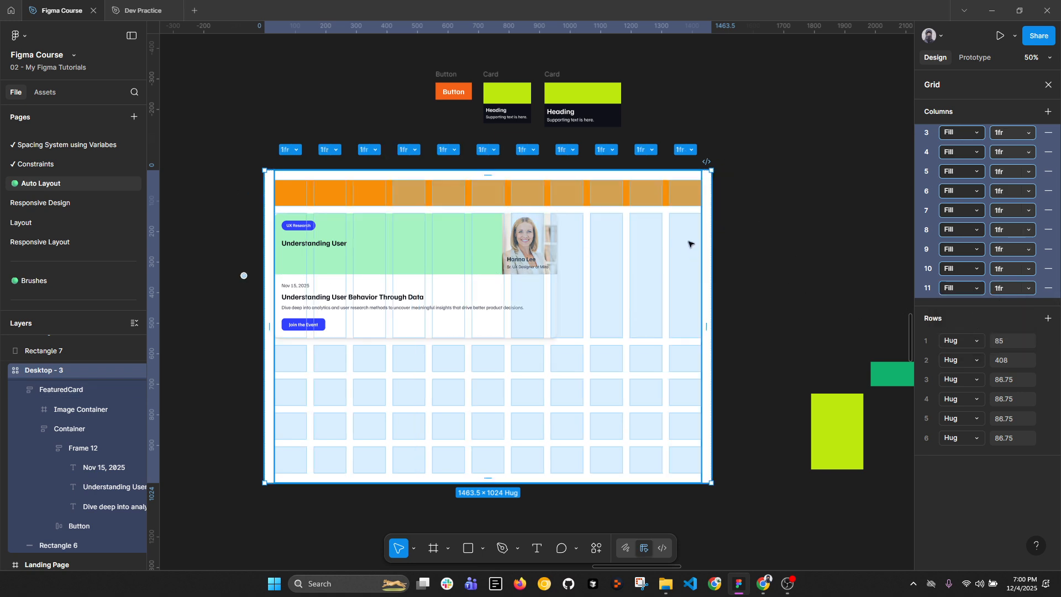
Step: Resize the FeaturedCard so that it fills the first six columns of the grid's second row
{"action": "left_click", "coordinate": [788, 223]}
{"action": "left_click", "coordinate": [464, 251]}
{"action": "left_click_drag", "start_coordinate": [558, 271], "coordinate": [501, 273]}
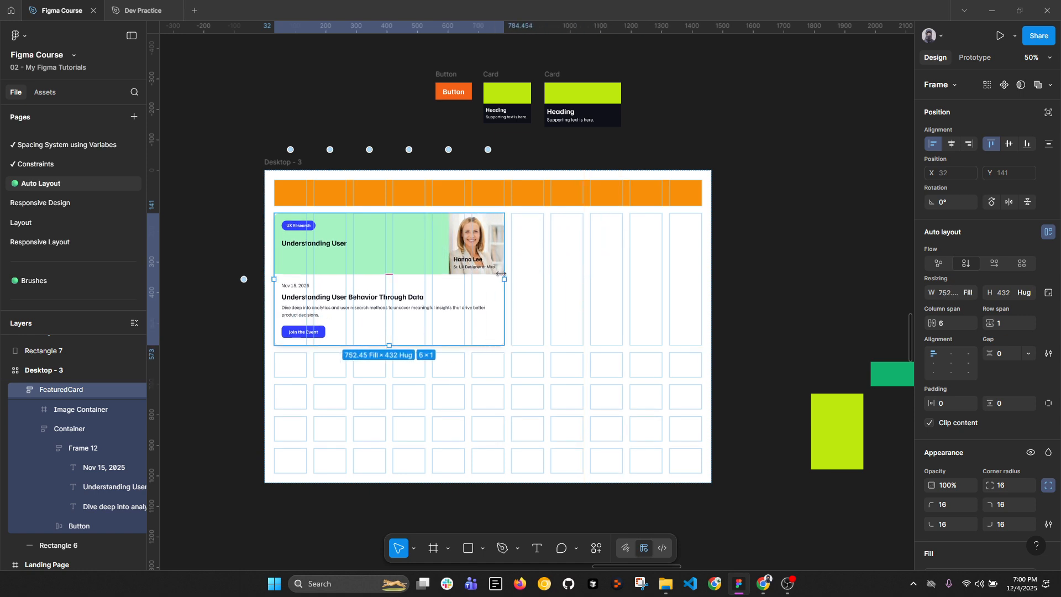
Step: Set the Desktop - 3 grid to 12 columns
{"action": "left_click", "coordinate": [285, 164]}
{"action": "left_click", "coordinate": [956, 349]}
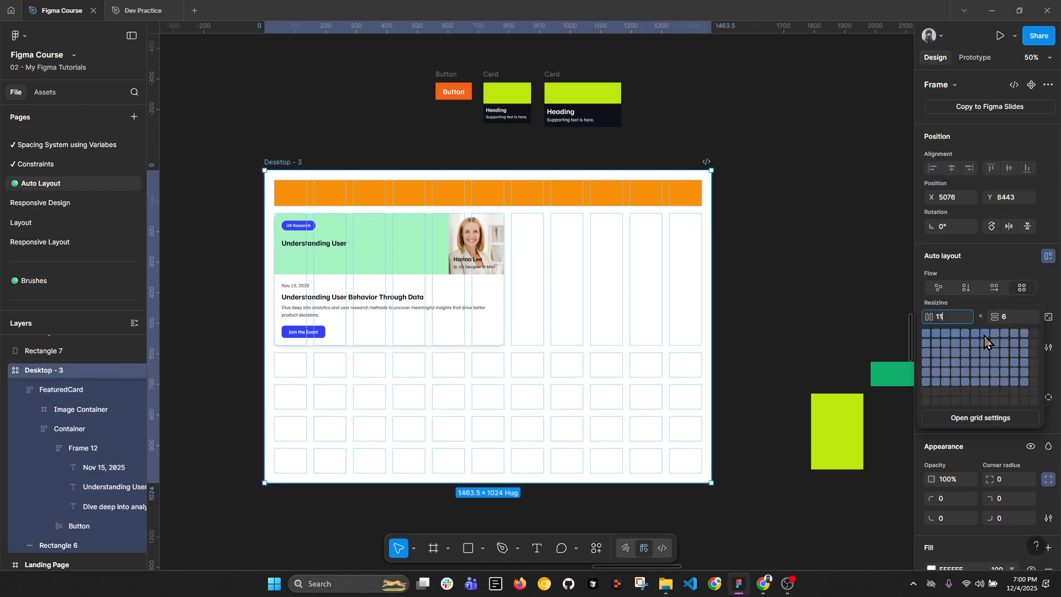
{"action": "left_click_drag", "start_coordinate": [955, 314], "coordinate": [921, 320]}
{"action": "type", "text": "12"}
{"action": "key", "text": "Return"}
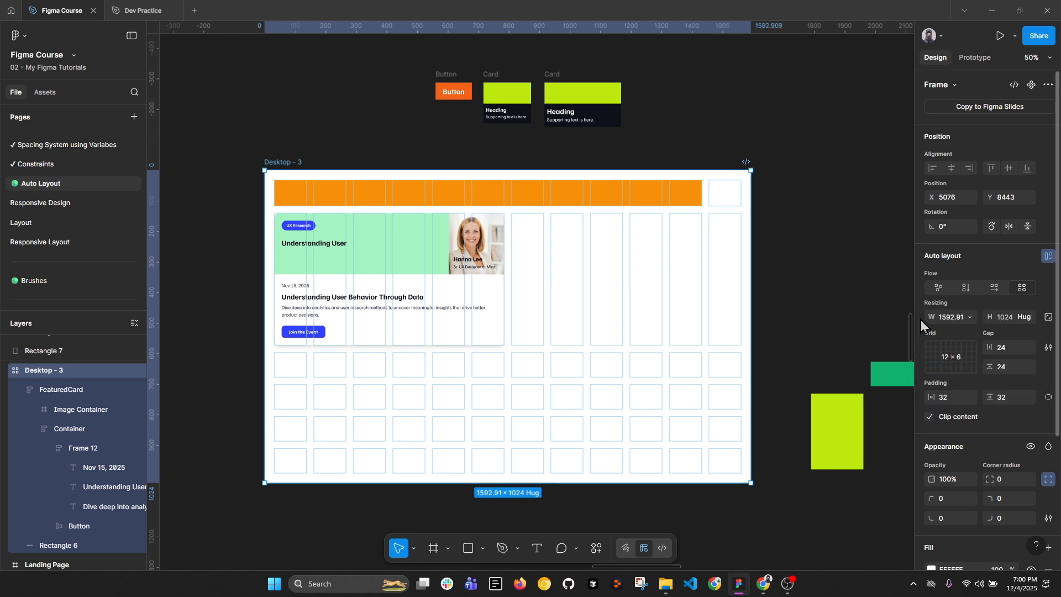
Step: Set the Desktop - 3 frame's width to 1442
{"action": "left_click", "coordinate": [953, 317]}
{"action": "type", "text": "1"}
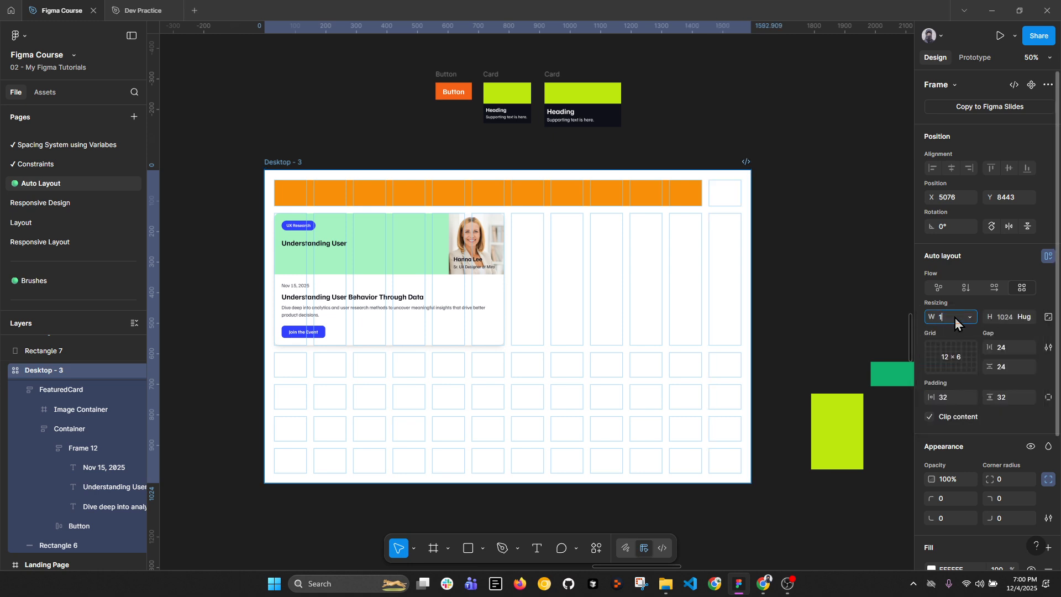
{"action": "type", "text": "442"}
{"action": "key", "text": "Return"}
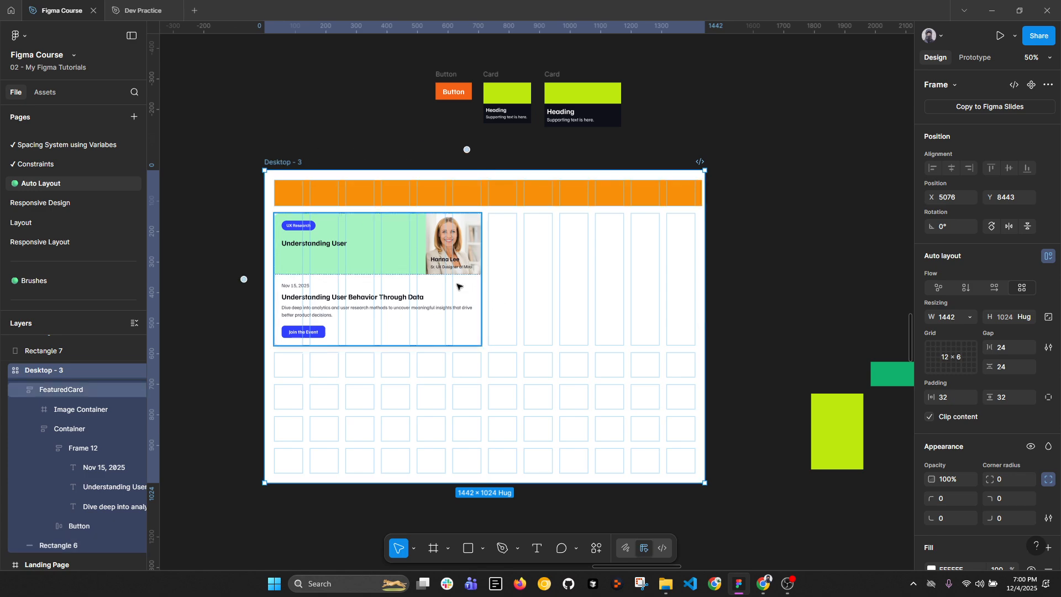
Step: Duplicate the FeaturedCard into the remaining six columns of the grid's second row
{"action": "left_click", "coordinate": [477, 283]}
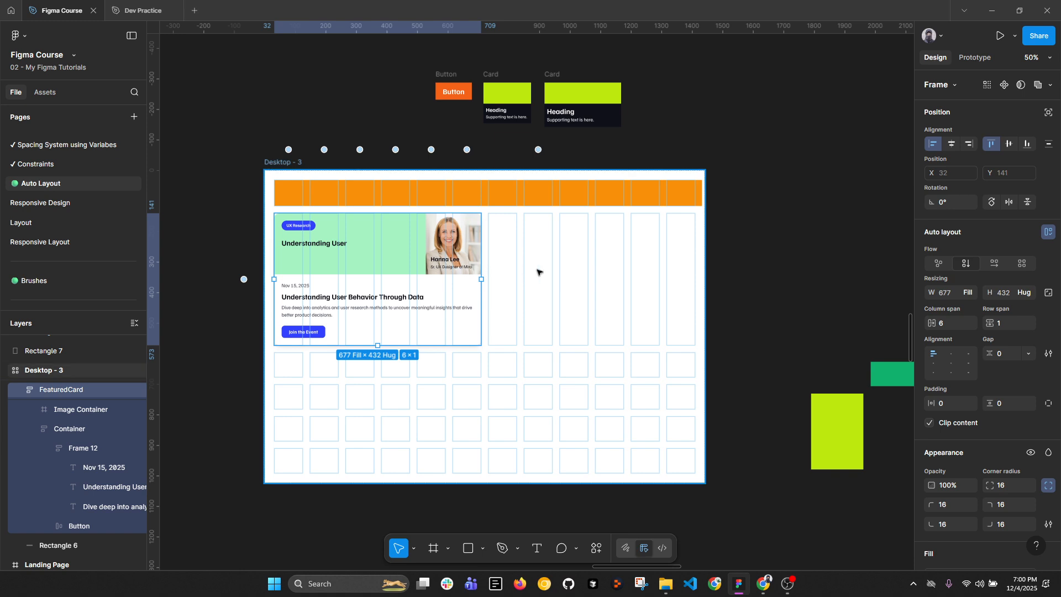
{"action": "key", "text": "ctrl+d"}
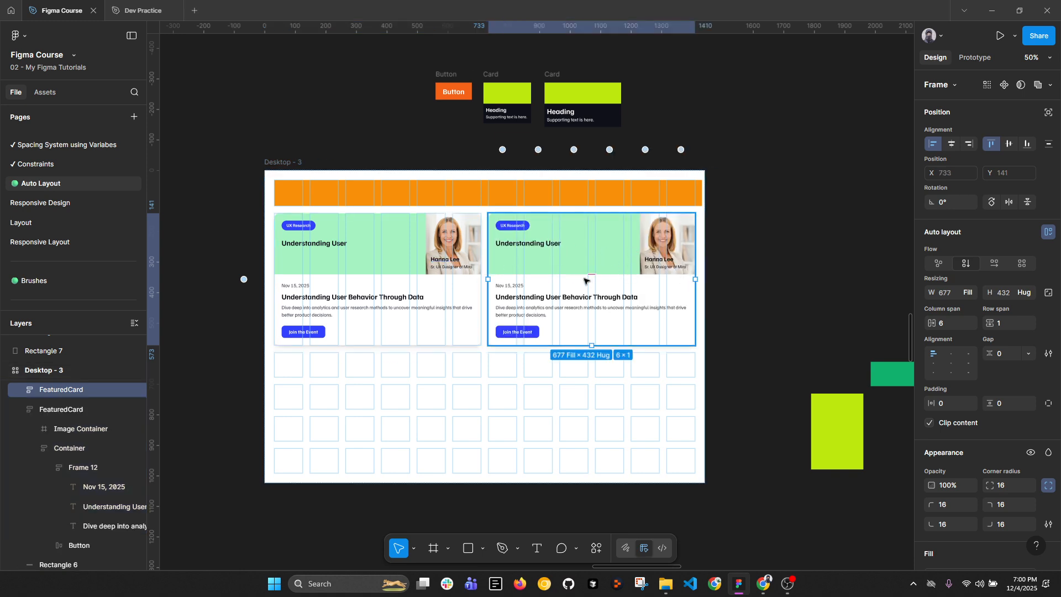
{"action": "left_click", "coordinate": [276, 171]}
{"action": "scroll", "coordinate": [408, 207], "scroll_direction": "down", "scroll_amount": 1}
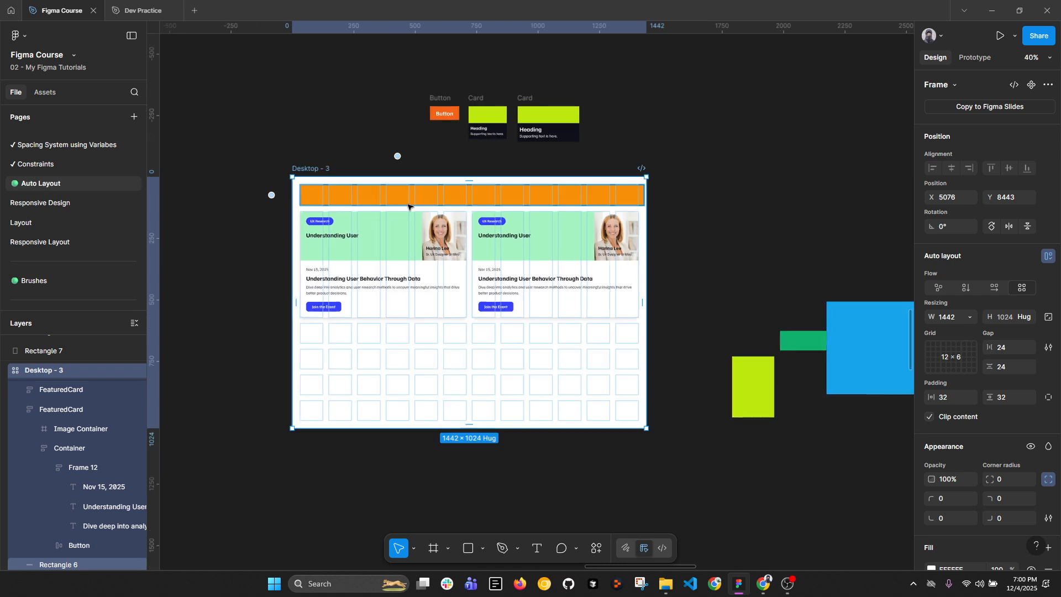
{"action": "left_click", "coordinate": [429, 266]}
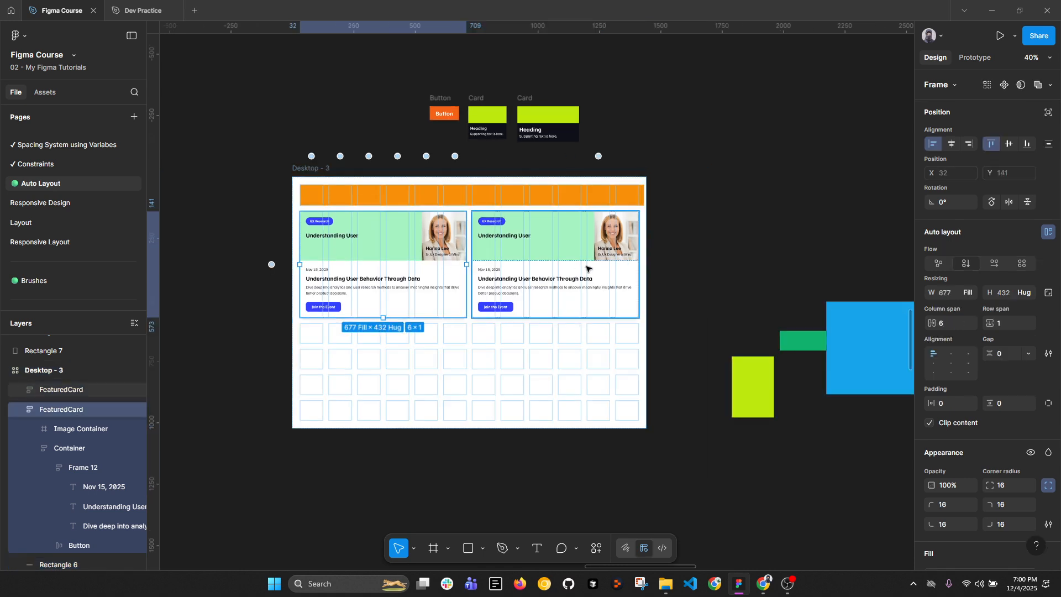
{"action": "left_click", "coordinate": [323, 196]}
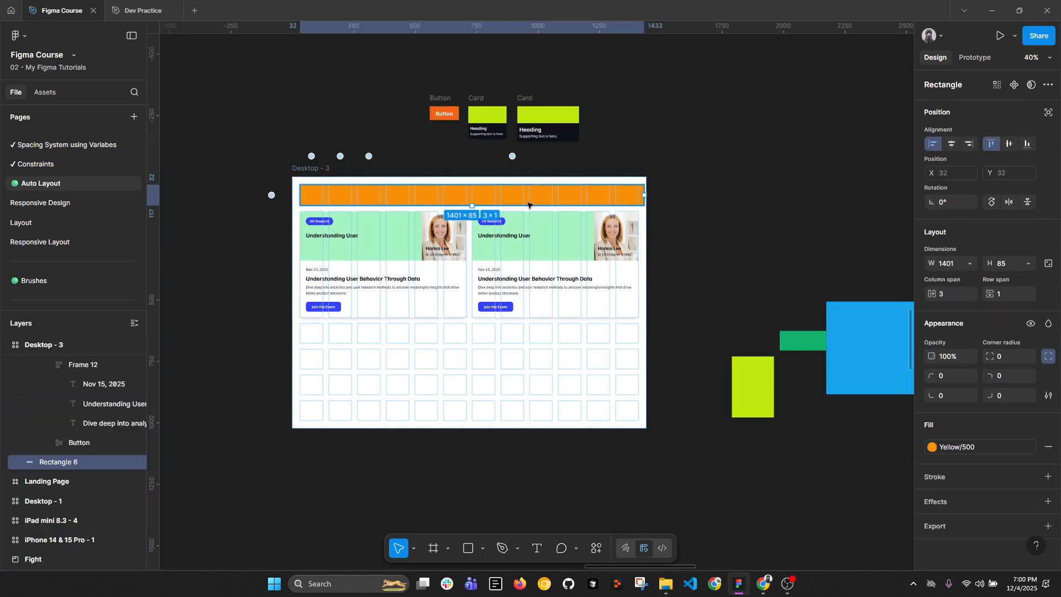
{"action": "left_click", "coordinate": [398, 254]}
Step: Move the loose lime, green and blue rectangles together to just below the Desktop - 3 frame
{"action": "scroll", "coordinate": [405, 193], "scroll_direction": "down", "scroll_amount": 3}
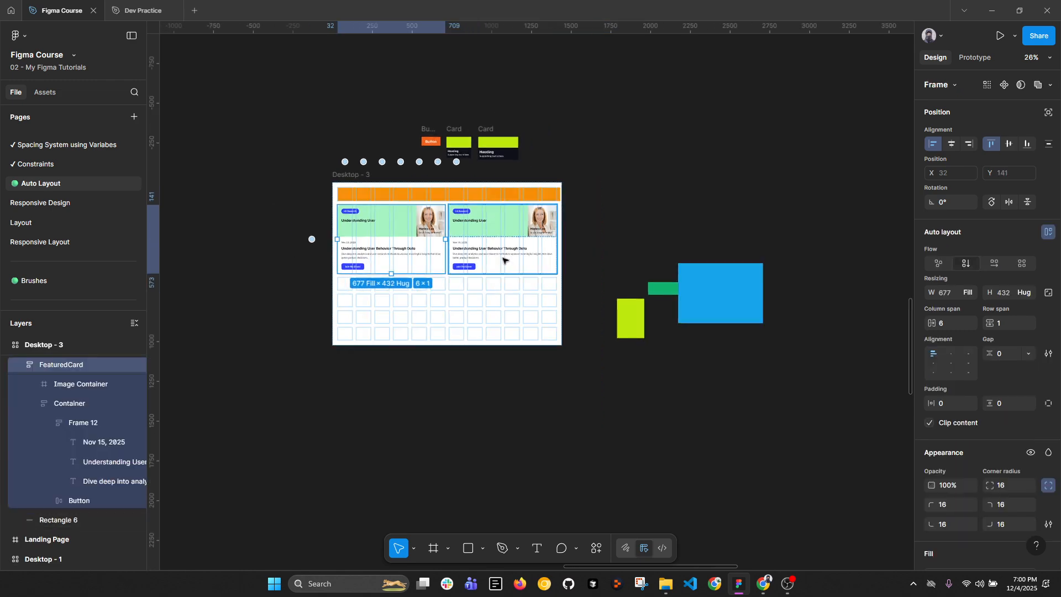
{"action": "mouse_move", "coordinate": [622, 283]}
{"action": "left_mouse_down"}
{"action": "mouse_move", "coordinate": [388, 277]}
{"action": "mouse_move", "coordinate": [617, 271]}
{"action": "left_mouse_up"}
{"action": "left_click_drag", "start_coordinate": [749, 259], "coordinate": [671, 259]}
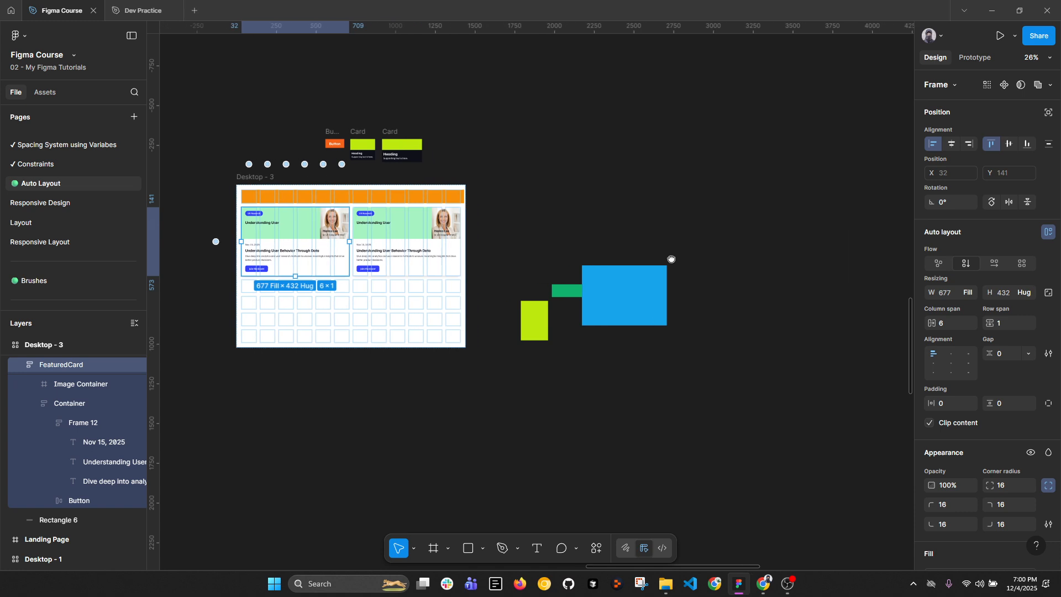
{"action": "left_click_drag", "start_coordinate": [516, 248], "coordinate": [348, 403]}
{"action": "left_click", "coordinate": [561, 317]}
{"action": "left_click_drag", "start_coordinate": [591, 291], "coordinate": [398, 309]}
Step: Create a frame from the 1440 × 1024 Desktop preset and move it below the loose rectangles, to about X 4833, Y 11031
{"action": "key", "text": "f"}
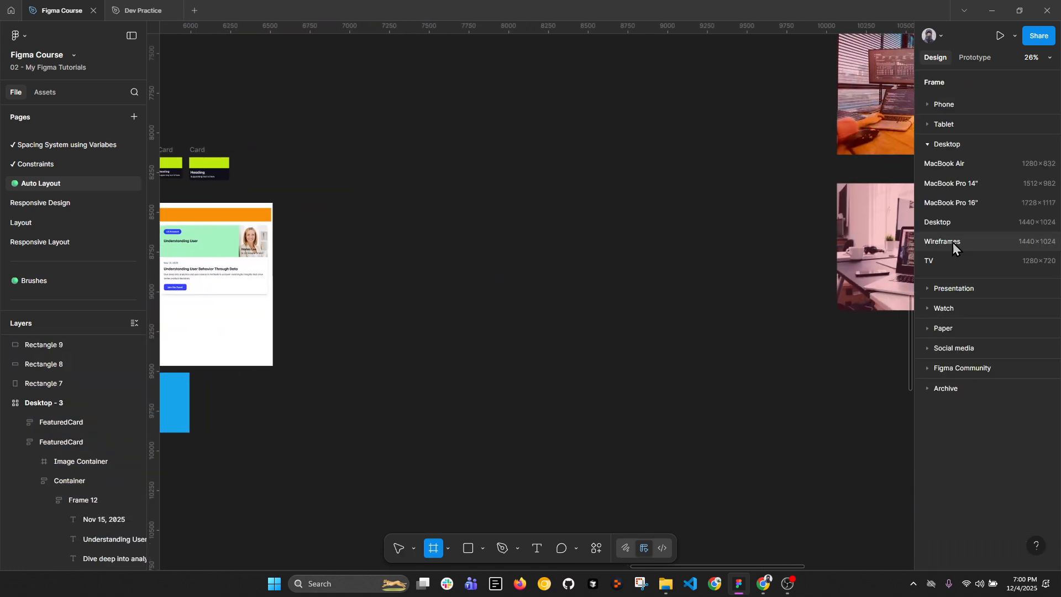
{"action": "left_click", "coordinate": [942, 291]}
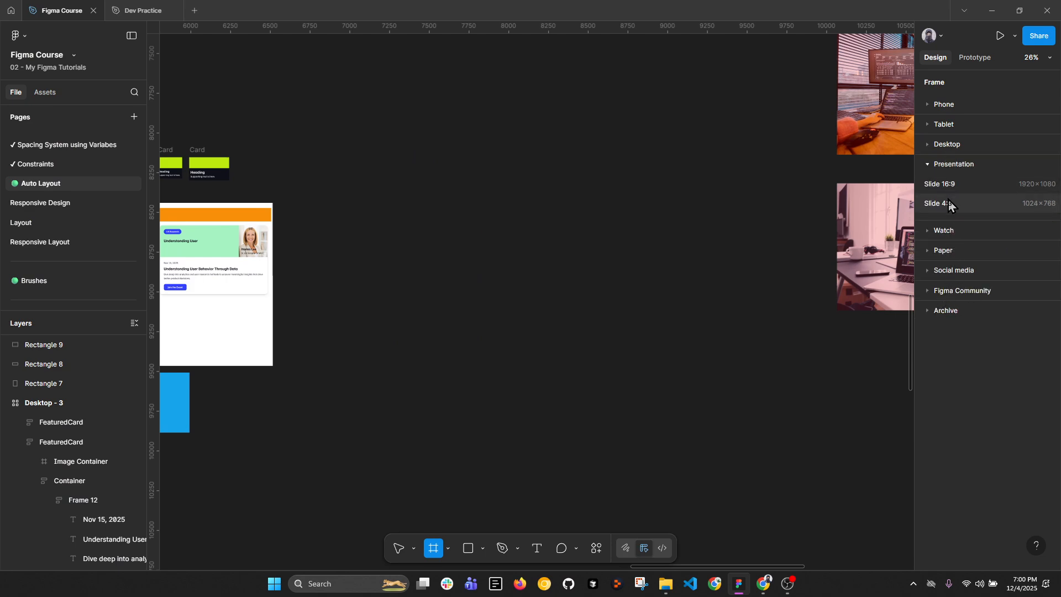
{"action": "left_click", "coordinate": [928, 144]}
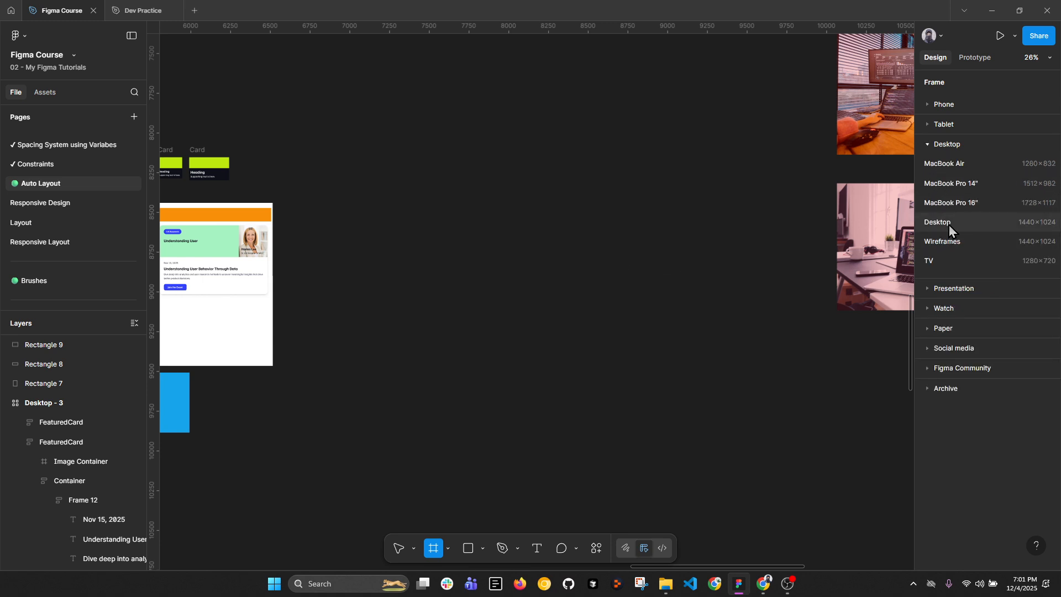
{"action": "left_click", "coordinate": [963, 222]}
{"action": "scroll", "coordinate": [554, 270], "scroll_direction": "down", "scroll_amount": 3, "text": "ctrl"}
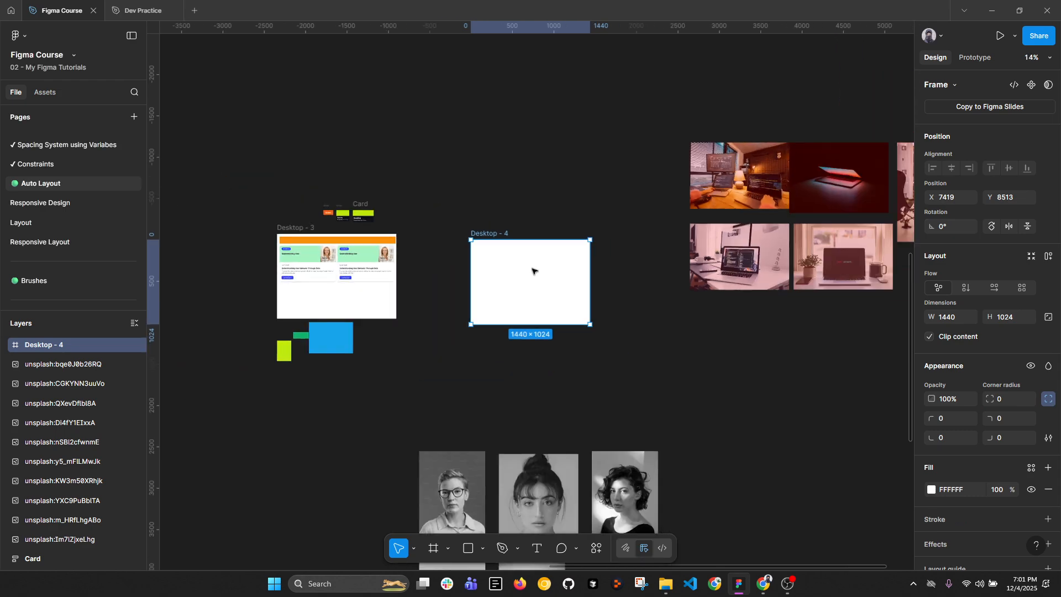
{"action": "left_click_drag", "start_coordinate": [536, 271], "coordinate": [496, 339]}
{"action": "scroll", "coordinate": [503, 331], "scroll_direction": "up", "scroll_amount": 2, "text": "ctrl"}
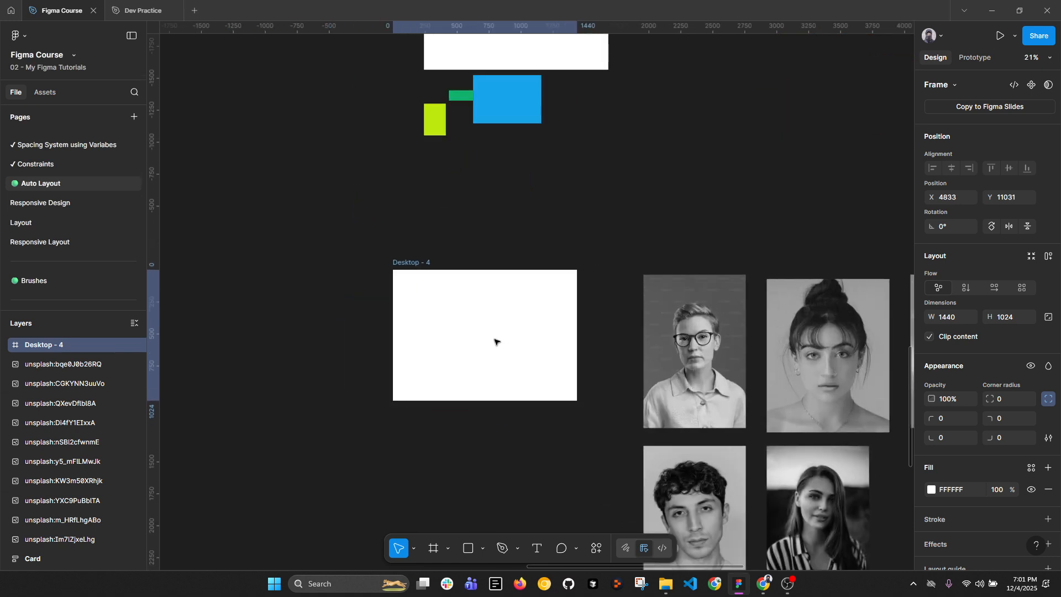
Step: Draw a frame of about 751 × 418 inside the Desktop - 4 frame
{"action": "scroll", "coordinate": [492, 337], "scroll_direction": "up", "scroll_amount": 2, "text": "ctrl"}
{"action": "scroll", "coordinate": [440, 320], "scroll_direction": "right", "scroll_amount": 2}
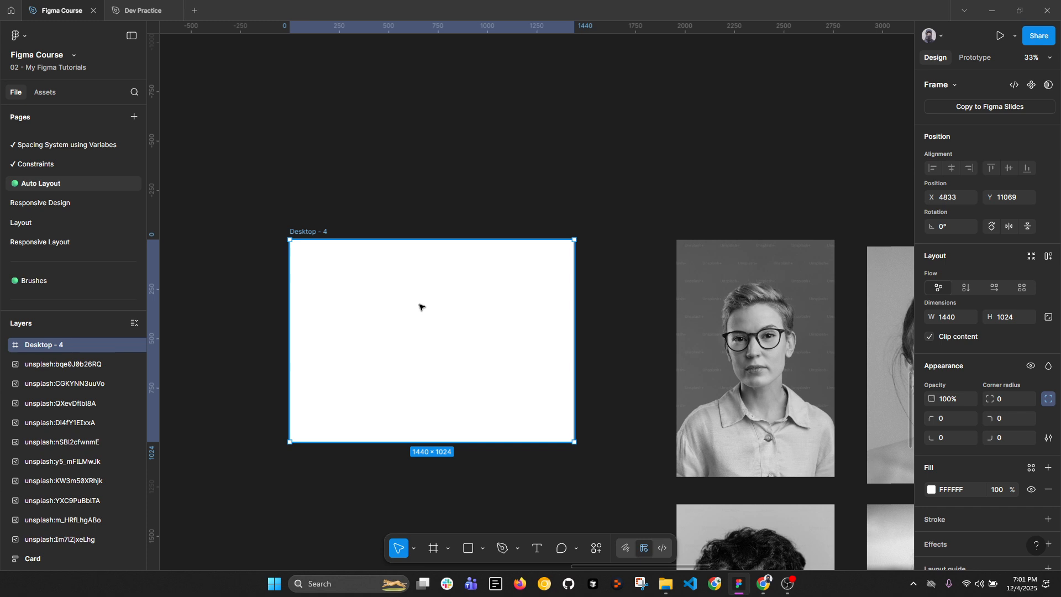
{"action": "key", "text": "f"}
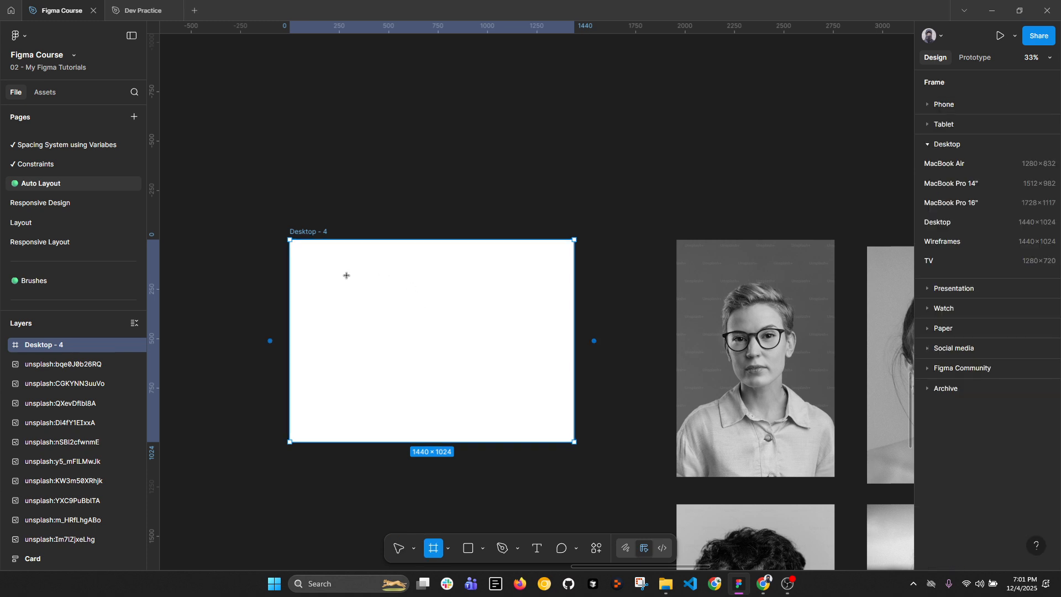
{"action": "left_click_drag", "start_coordinate": [347, 275], "coordinate": [496, 358]}
{"action": "scroll", "coordinate": [960, 377], "scroll_direction": "down", "scroll_amount": 1}
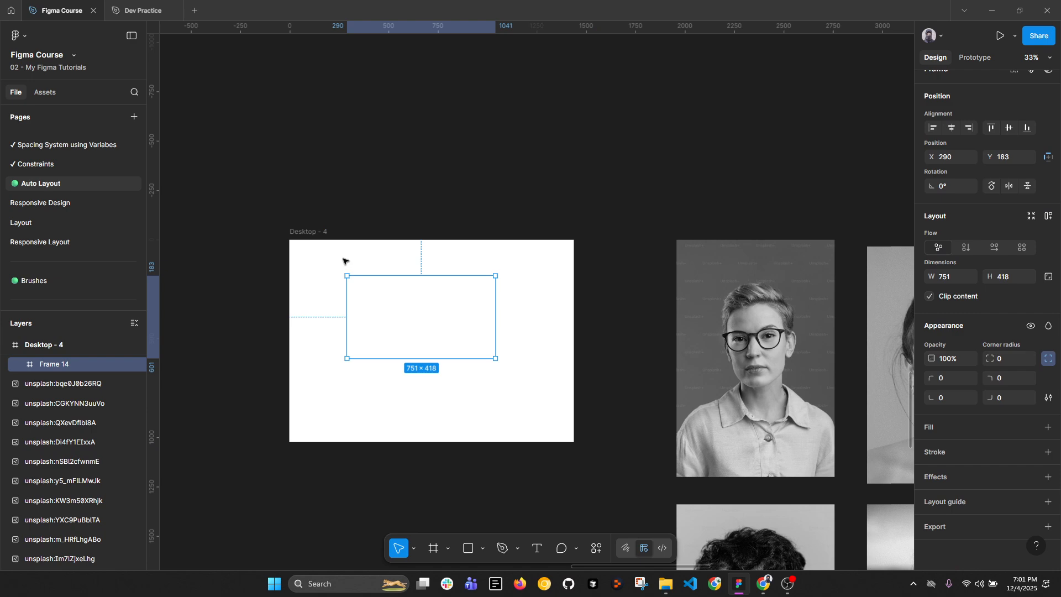
Step: Change the Desktop - 4 frame's fill to light gray EEEEEE
{"action": "left_click", "coordinate": [346, 261]}
{"action": "scroll", "coordinate": [996, 423], "scroll_direction": "down", "scroll_amount": 2}
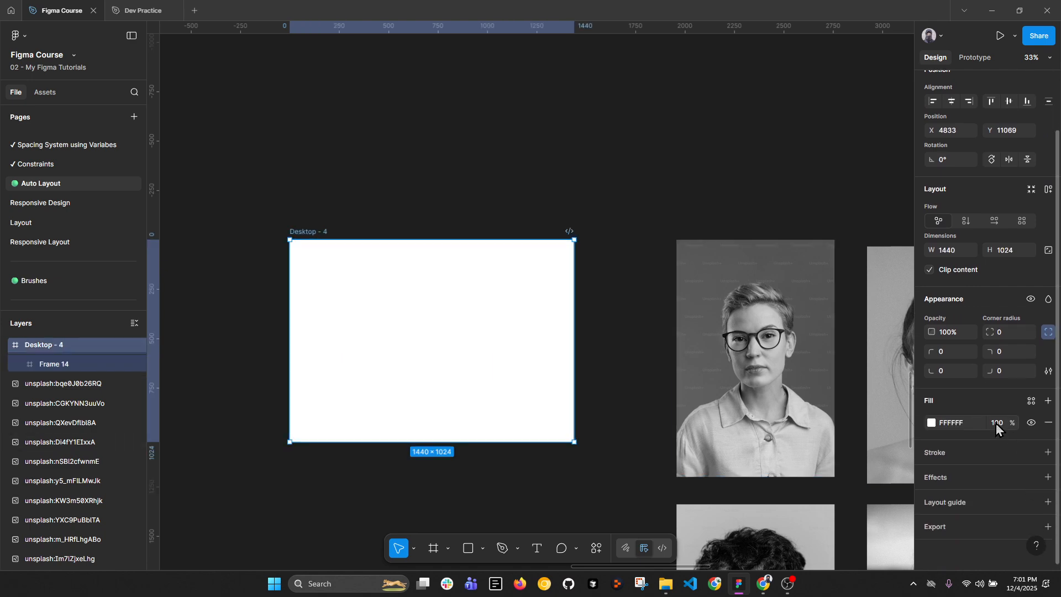
{"action": "left_click", "coordinate": [931, 423]}
{"action": "left_click_drag", "start_coordinate": [784, 331], "coordinate": [773, 335]}
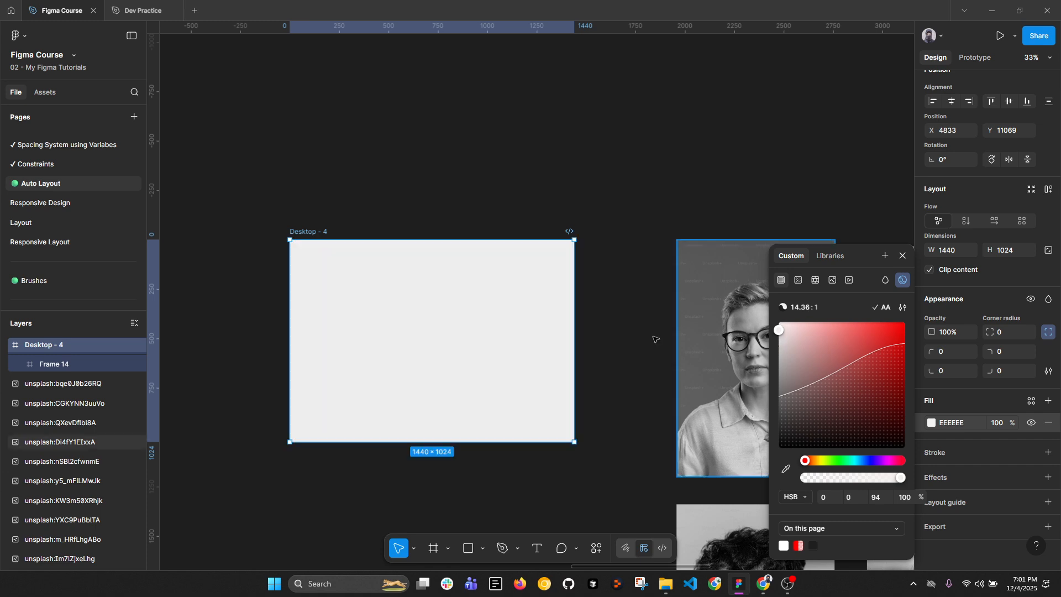
Step: Give the inner frame a white FFFFFF fill and move it to about X 81, Y 94 within Desktop - 4
{"action": "key", "text": "Return"}
{"action": "left_click", "coordinate": [1030, 432]}
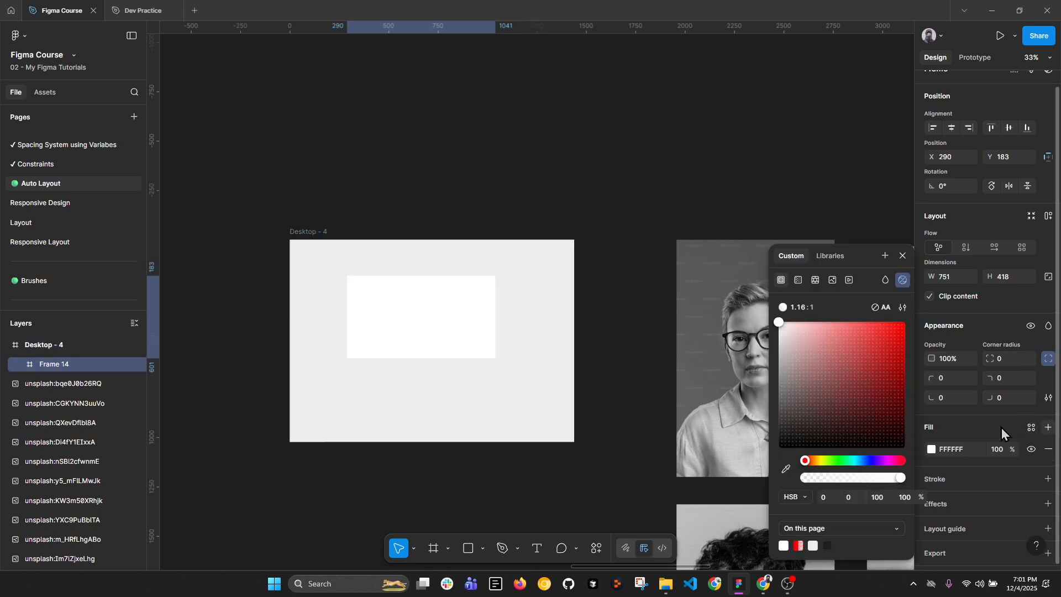
{"action": "left_click_drag", "start_coordinate": [464, 322], "coordinate": [422, 302]}
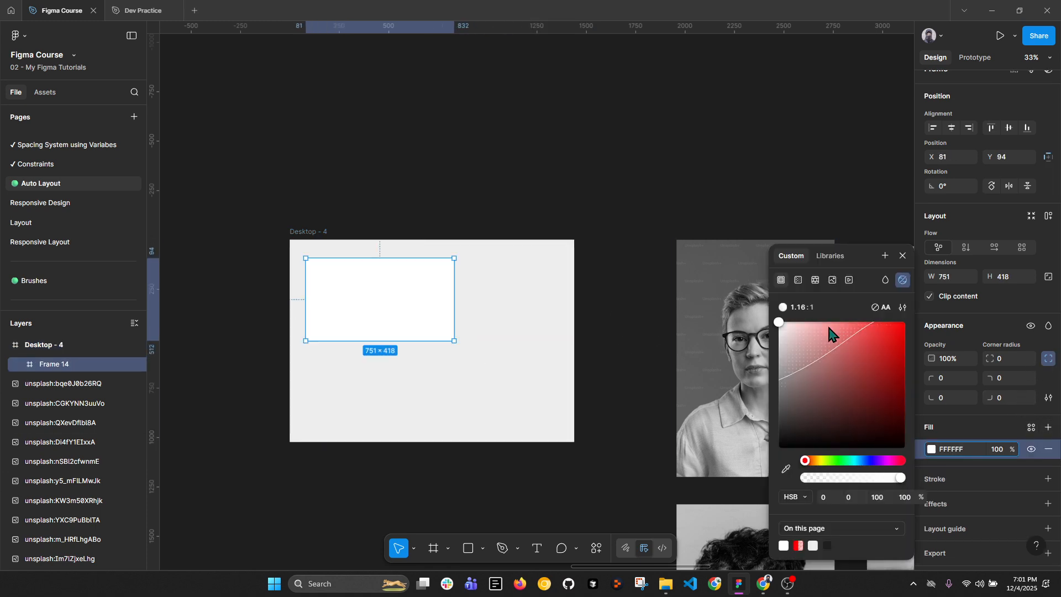
{"action": "left_click", "coordinate": [903, 256]}
{"action": "left_click", "coordinate": [327, 234]}
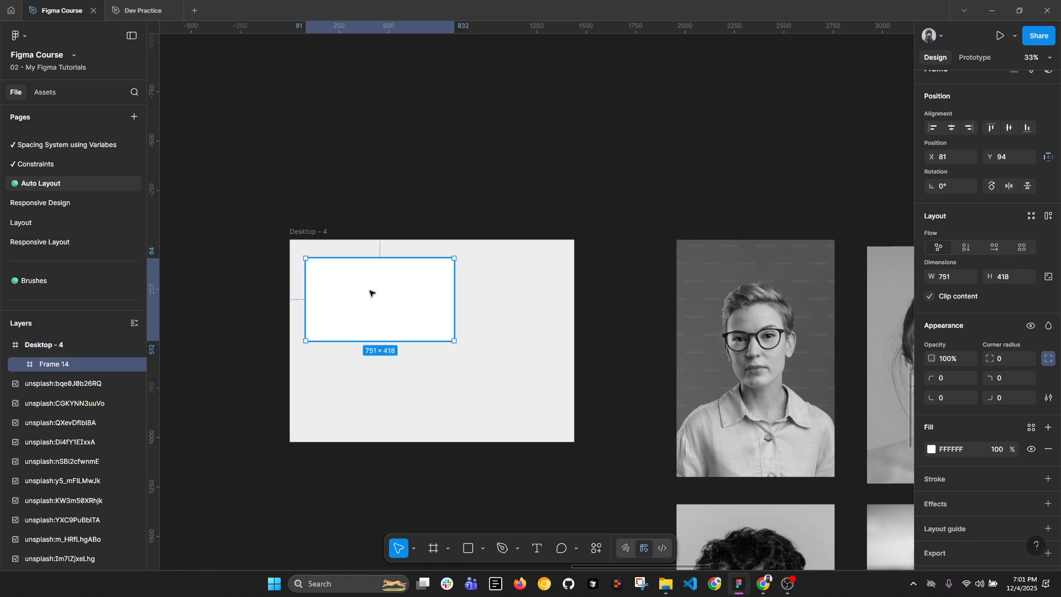
Step: Apply vertical auto layout to Desktop - 4 with the inner frame moved out, and put the inner frame back inside it
{"action": "left_click_drag", "start_coordinate": [372, 293], "coordinate": [439, 118]}
{"action": "left_click", "coordinate": [553, 260]}
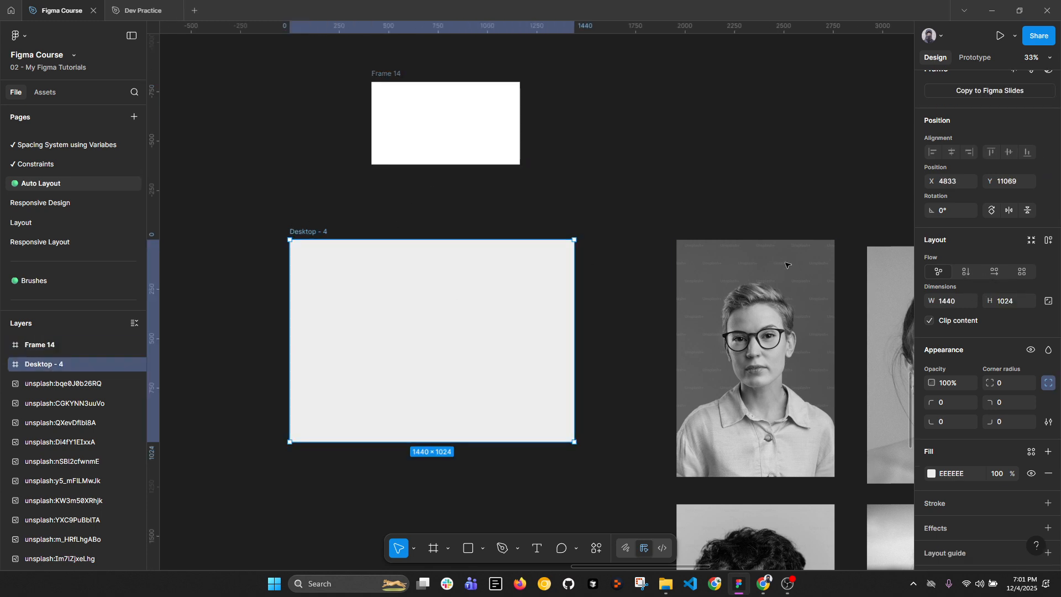
{"action": "left_click", "coordinate": [966, 274]}
{"action": "left_click", "coordinate": [472, 133]}
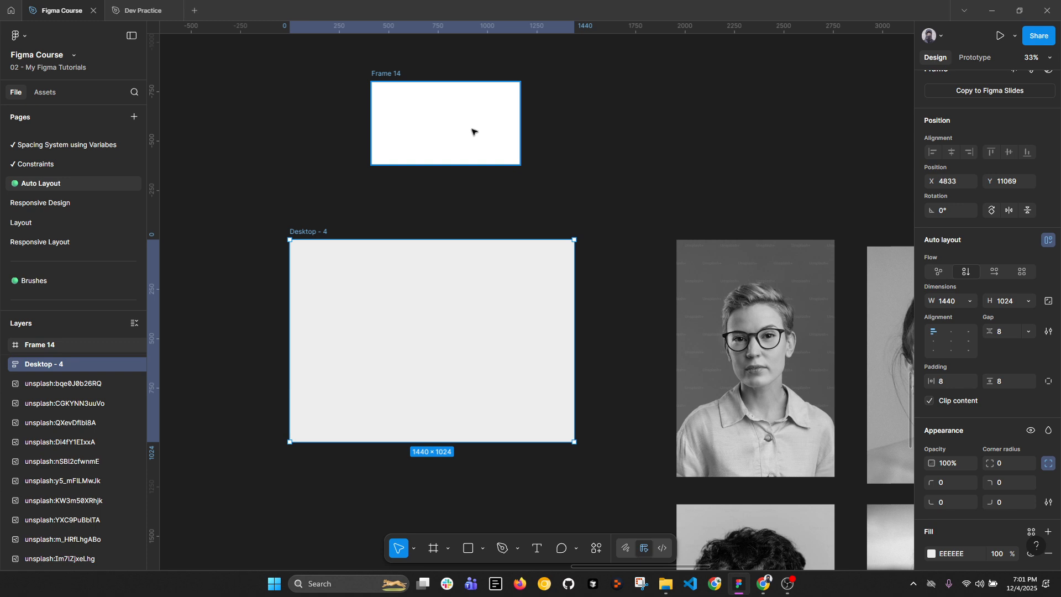
{"action": "left_click_drag", "start_coordinate": [472, 133], "coordinate": [474, 323]}
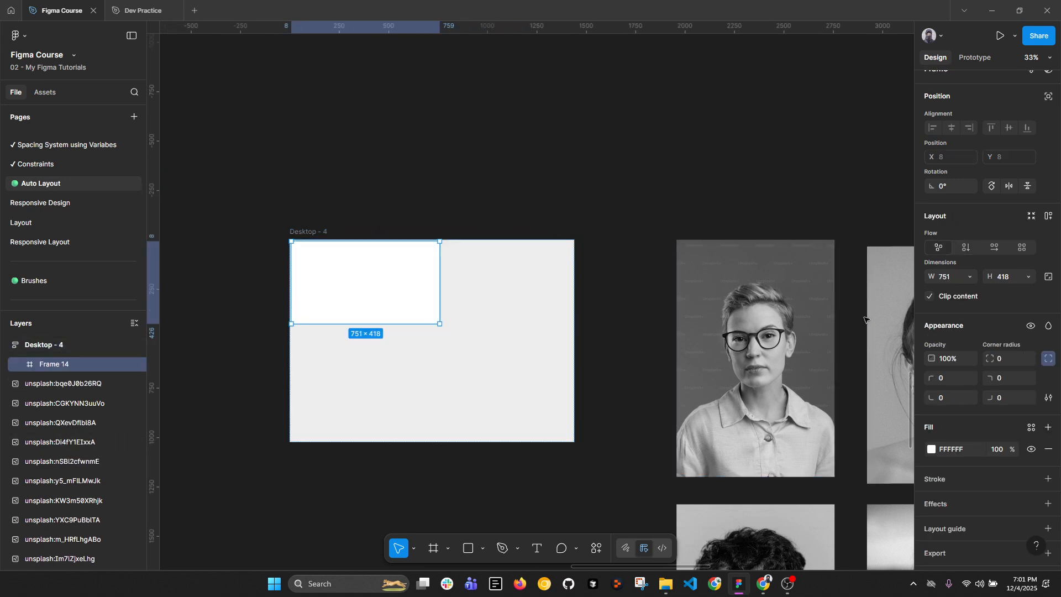
Step: Set the inner frame's width and height to fill the Desktop - 4 container
{"action": "left_click", "coordinate": [970, 278]}
{"action": "left_click", "coordinate": [953, 294]}
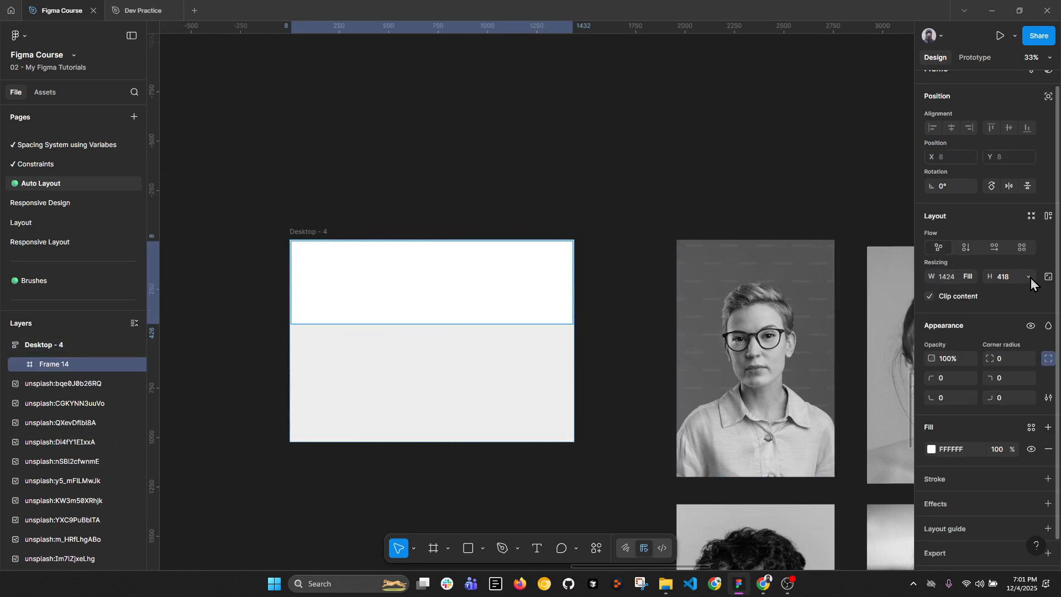
{"action": "left_click", "coordinate": [1029, 277]}
{"action": "left_click", "coordinate": [1007, 291]}
{"action": "left_click", "coordinate": [314, 221]}
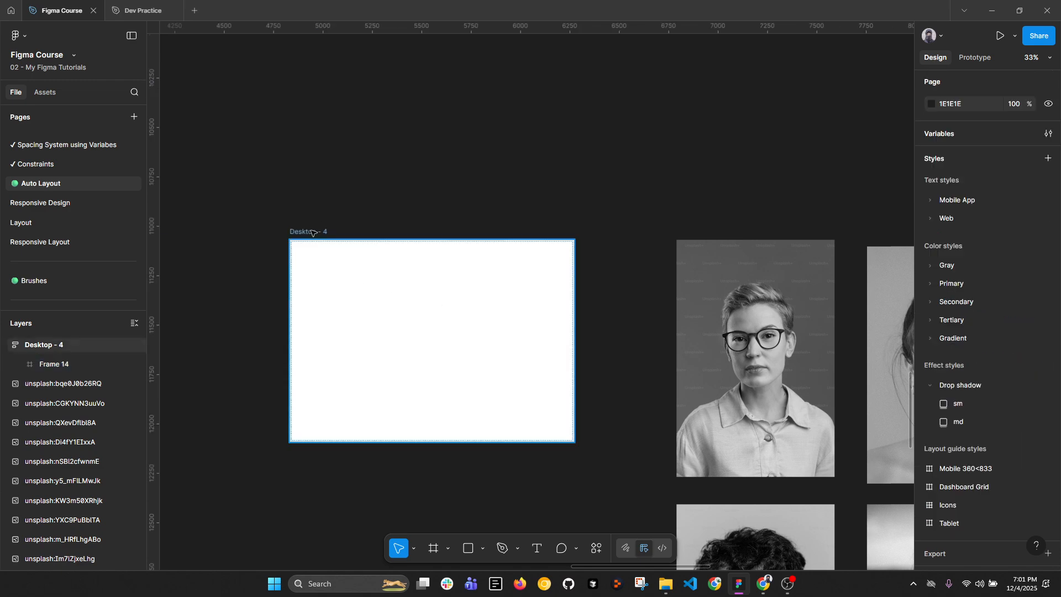
Step: Rename the Desktop - 4 frame as Main Frame and its inner frame as Grid
{"action": "left_click", "coordinate": [303, 228]}
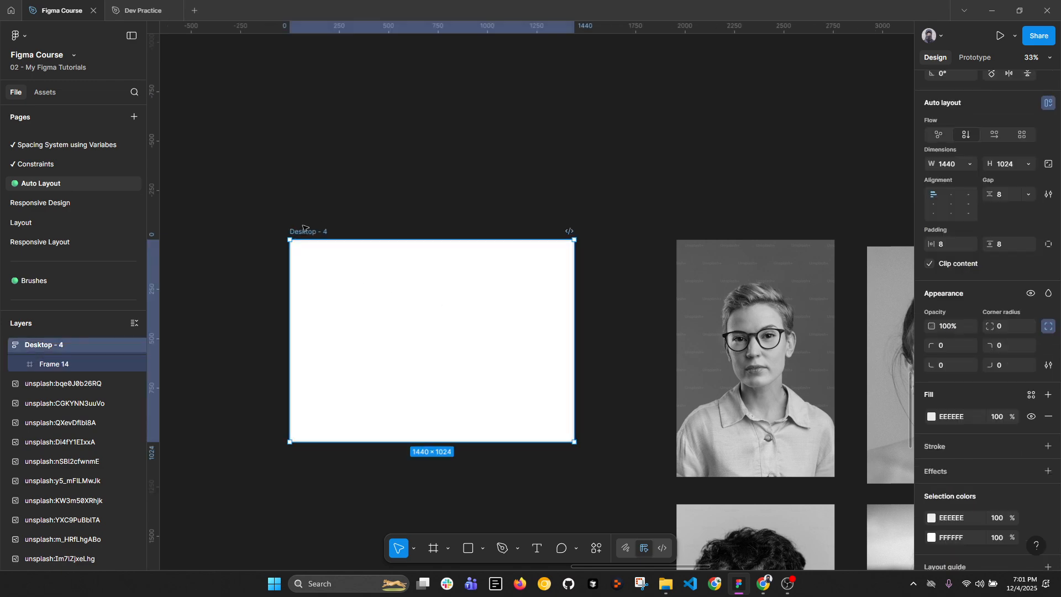
{"action": "double_click", "coordinate": [53, 343]}
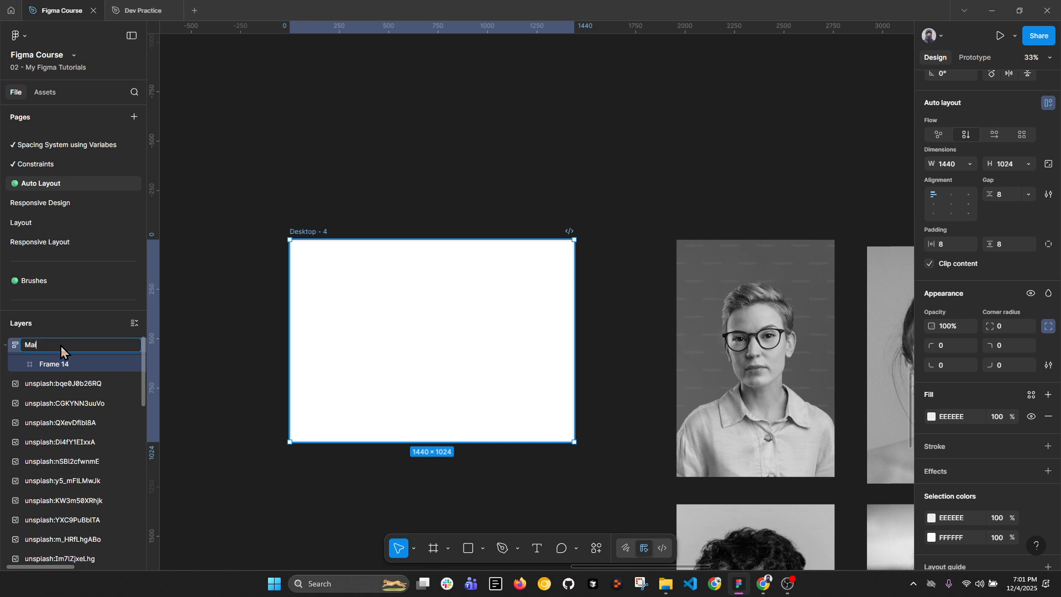
{"action": "type", "text": "Main Frame"}
{"action": "key", "text": "Return"}
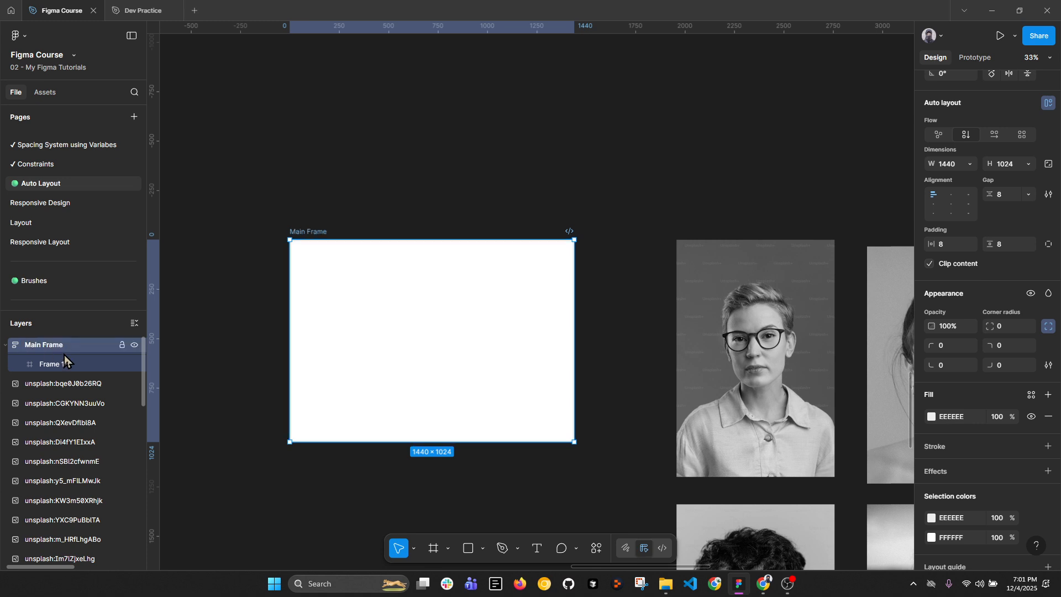
{"action": "double_click", "coordinate": [61, 368]}
{"action": "type", "text": "G"}
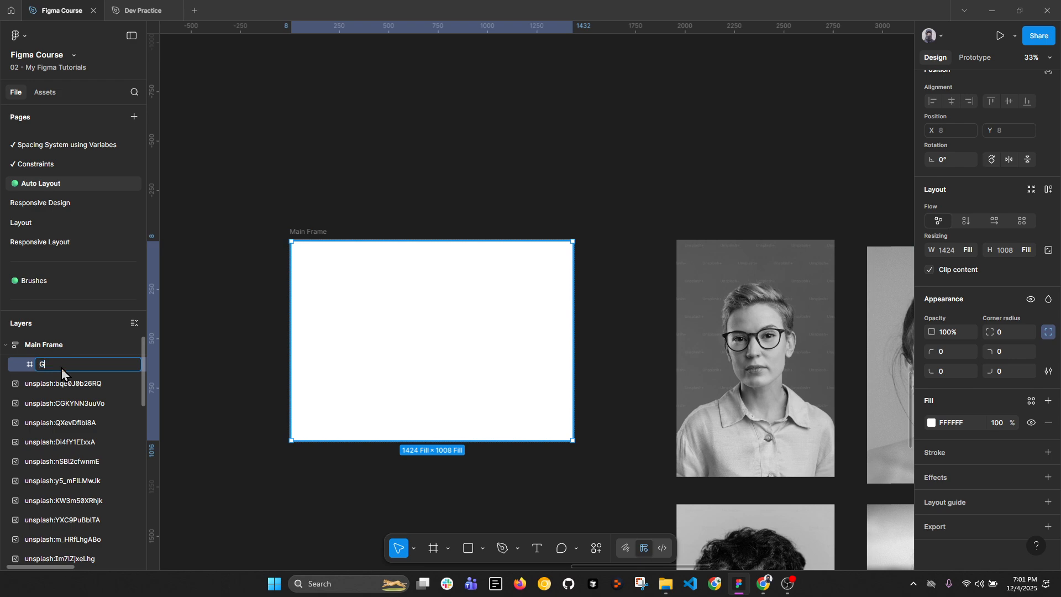
{"action": "type", "text": "rid"}
{"action": "key", "text": "Return"}
Step: Set the Main Frame's horizontal and vertical padding to 100
{"action": "left_click", "coordinate": [24, 343]}
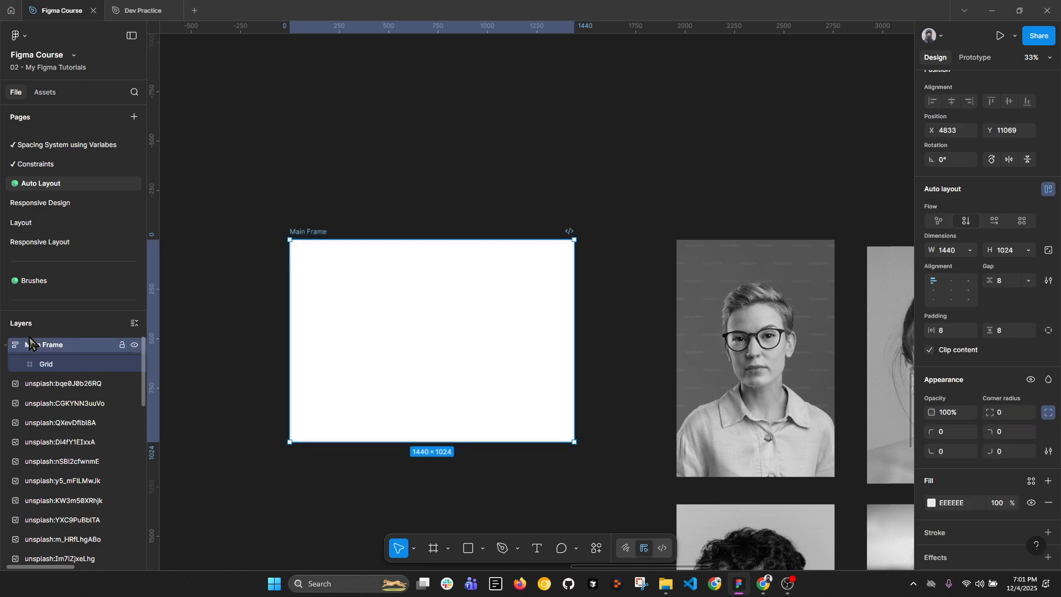
{"action": "left_click", "coordinate": [947, 330]}
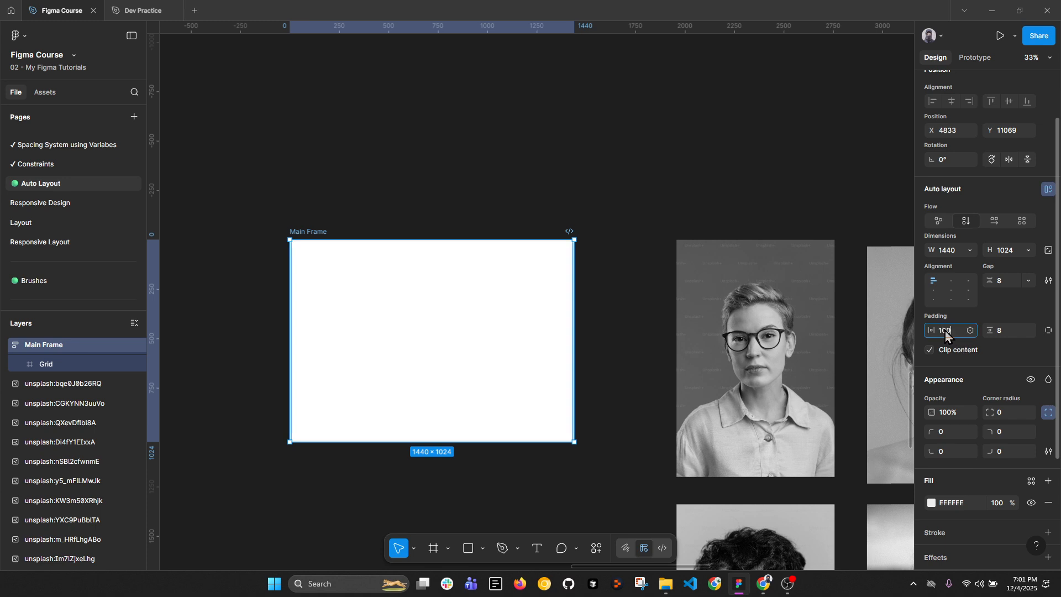
{"action": "type", "text": "100"}
{"action": "key", "text": "Return"}
{"action": "left_click", "coordinate": [1014, 330]}
{"action": "type", "text": "10"}
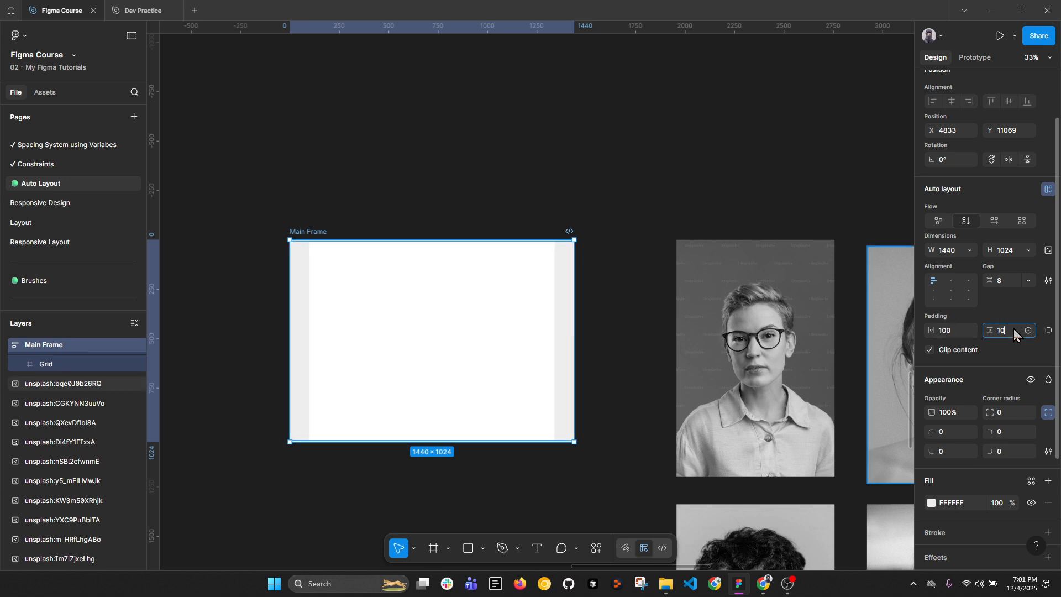
{"action": "type", "text": "0"}
{"action": "key", "text": "Return"}
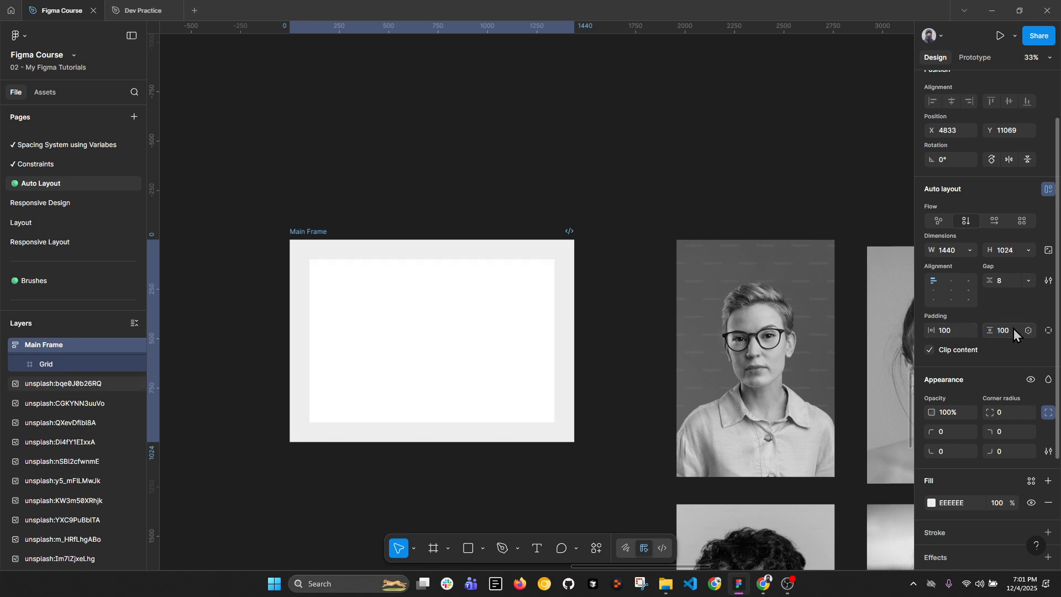
Step: Apply a grid auto layout with 10 columns and 5 rows to the Grid frame
{"action": "left_click", "coordinate": [468, 309]}
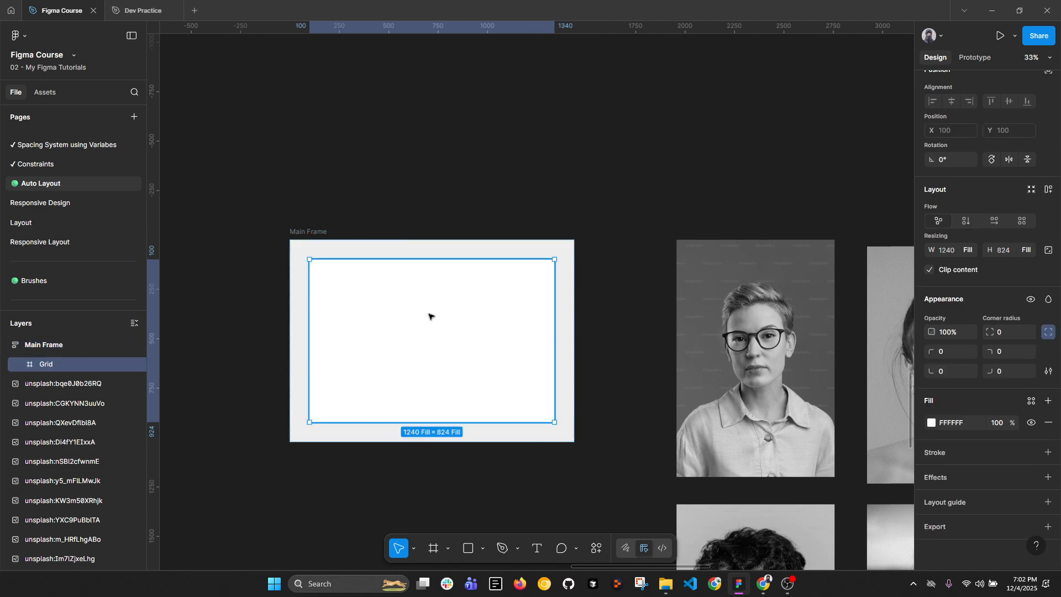
{"action": "left_click", "coordinate": [1022, 220]}
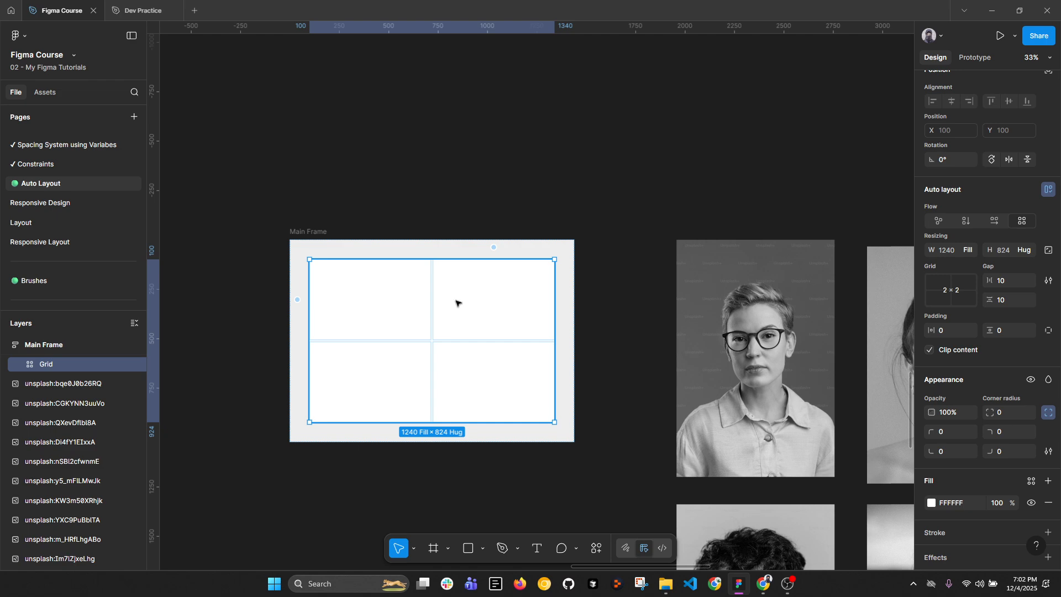
{"action": "left_click", "coordinate": [949, 293]}
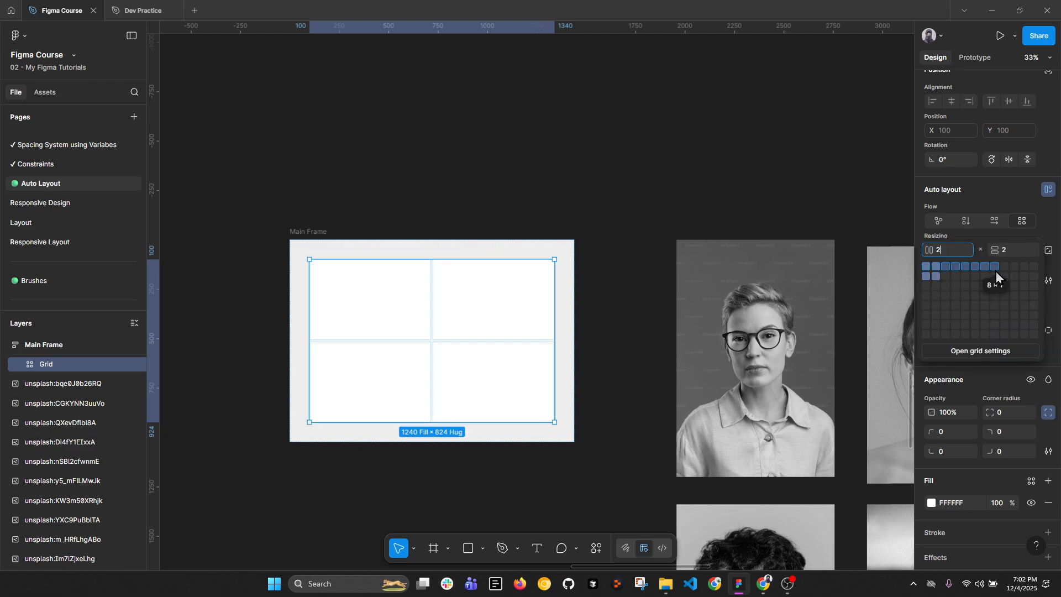
{"action": "left_click", "coordinate": [1014, 268]}
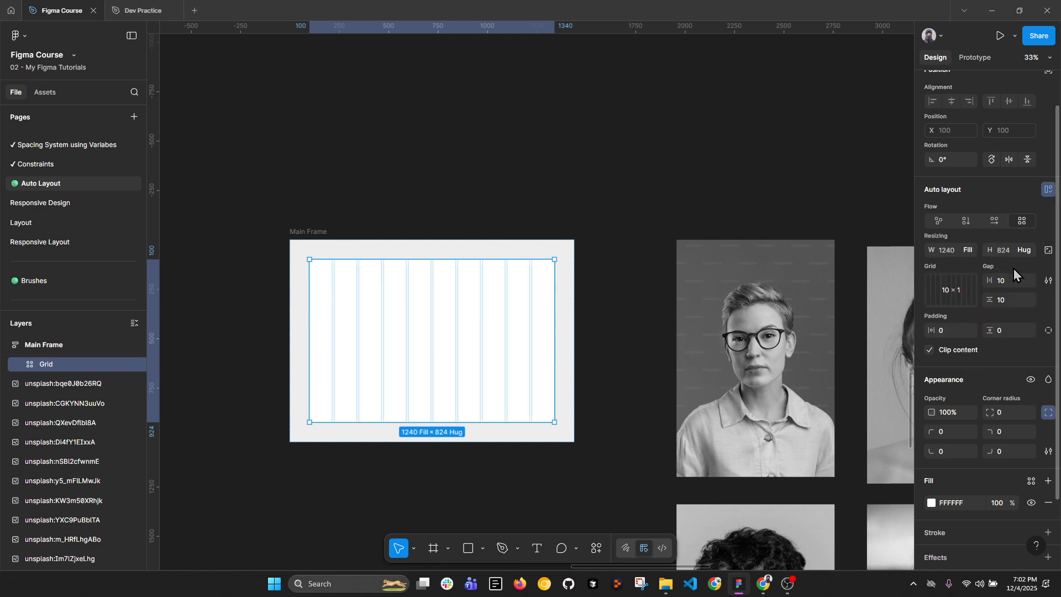
{"action": "left_click", "coordinate": [950, 293]}
{"action": "left_click", "coordinate": [1014, 254]}
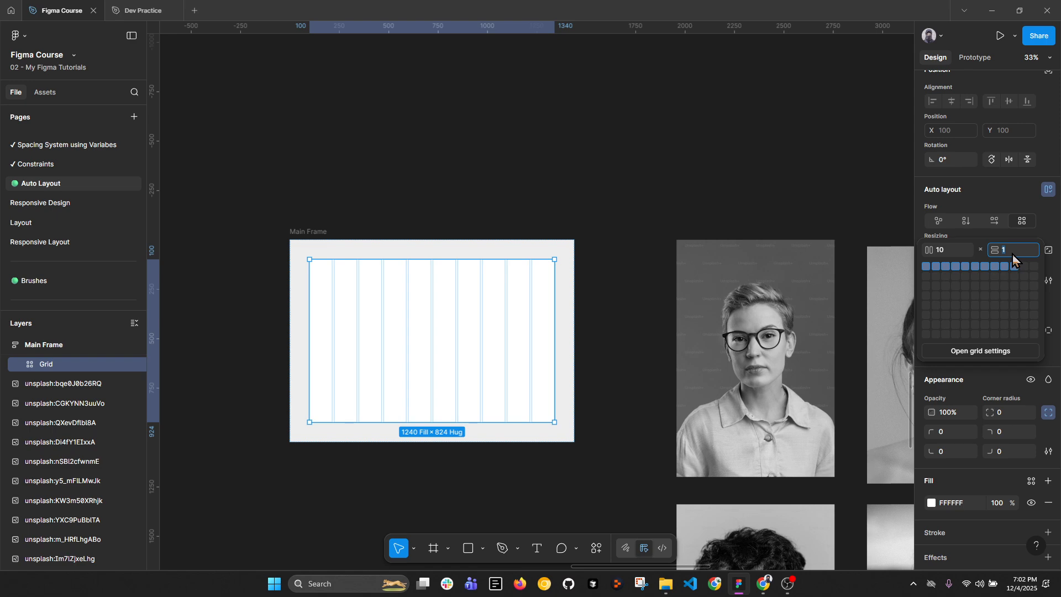
{"action": "type", "text": "5"}
{"action": "key", "text": "Return"}
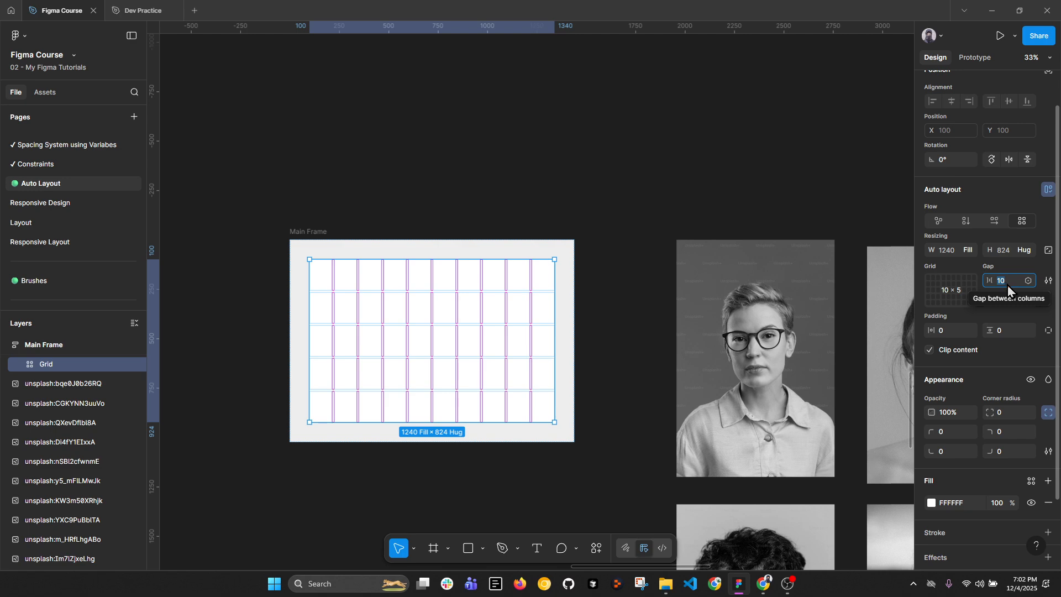
Step: Set the Grid frame's column gap and row gap to 24
{"action": "type", "text": "24"}
{"action": "left_click", "coordinate": [1006, 301]}
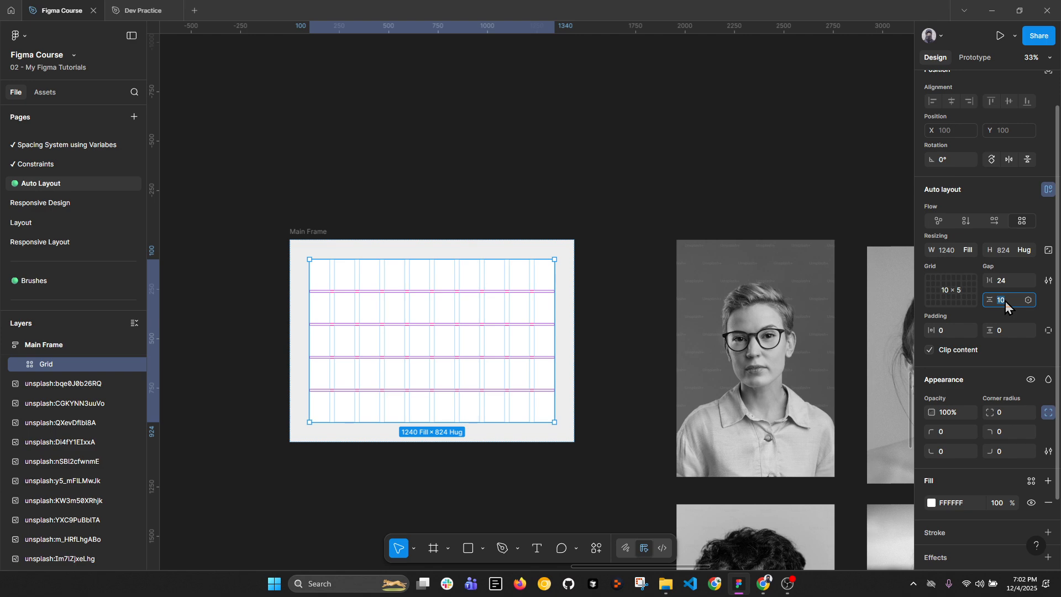
{"action": "type", "text": "24"}
{"action": "key", "text": "Return"}
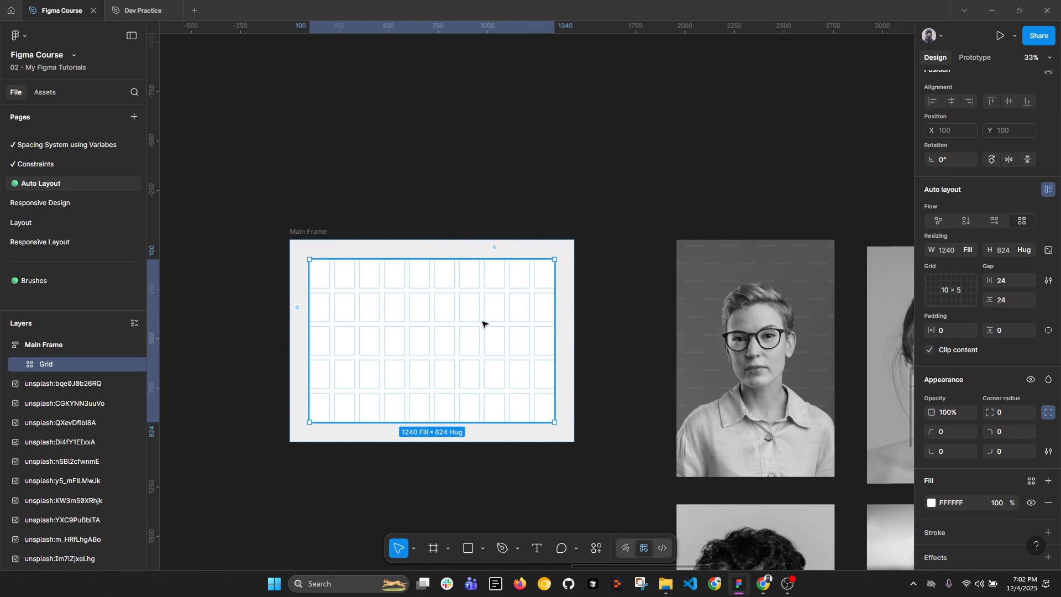
Step: Move the portrait photo of the person with glasses from the canvas into the Main Frame
{"action": "left_click", "coordinate": [299, 233]}
{"action": "scroll", "coordinate": [643, 260], "scroll_direction": "down", "scroll_amount": 2}
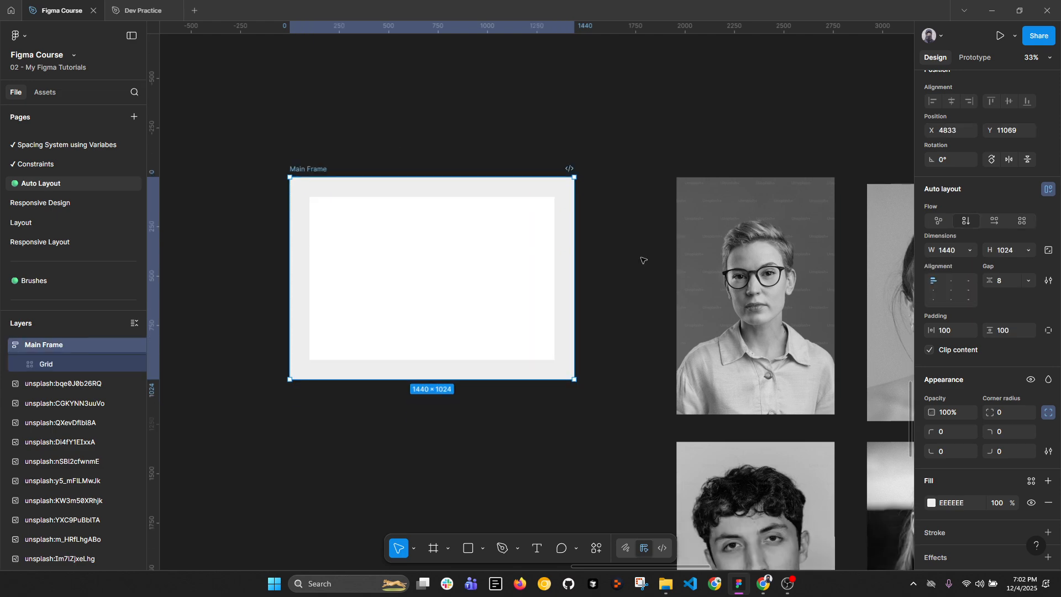
{"action": "left_click", "coordinate": [733, 246]}
{"action": "scroll", "coordinate": [733, 246], "scroll_direction": "down", "scroll_amount": 1}
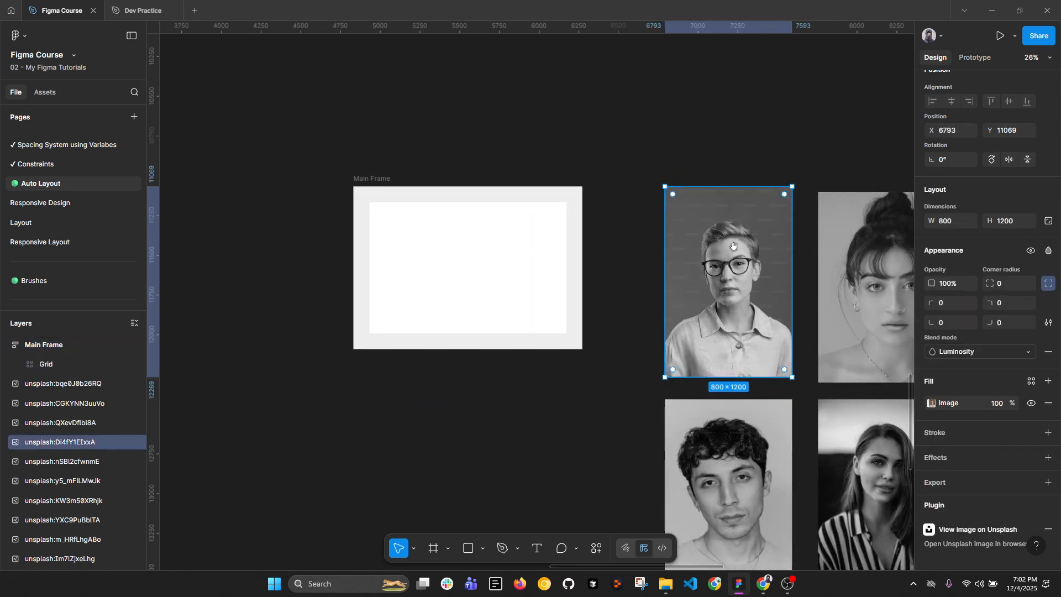
{"action": "left_click_drag", "start_coordinate": [733, 246], "coordinate": [633, 213]}
{"action": "left_click_drag", "start_coordinate": [503, 241], "coordinate": [655, 281]}
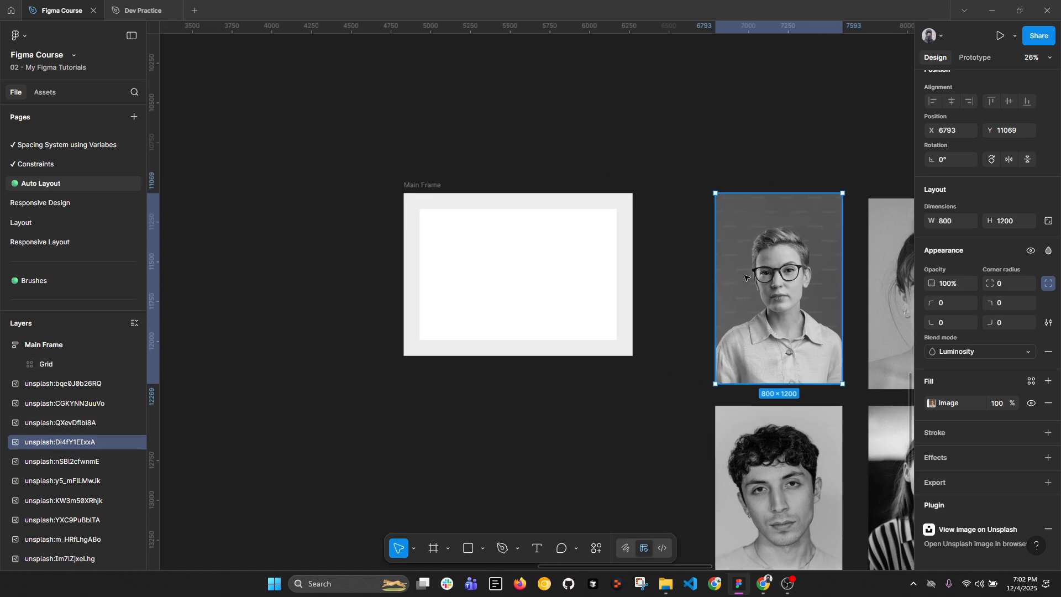
{"action": "left_click_drag", "start_coordinate": [744, 278], "coordinate": [462, 275]}
{"action": "scroll", "coordinate": [465, 278], "scroll_direction": "up", "scroll_amount": 2}
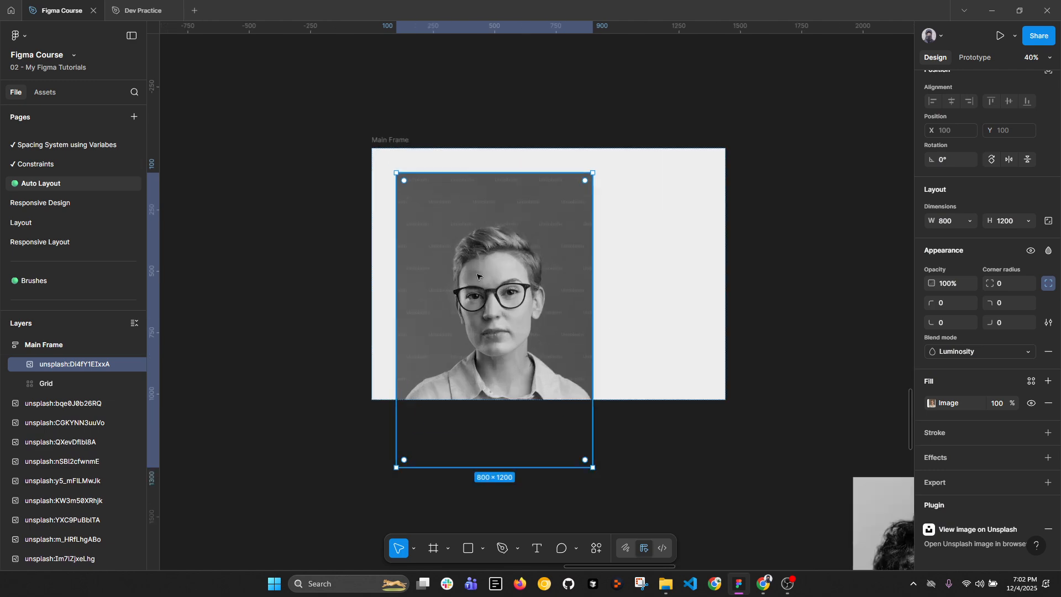
Step: Undo the placement of the portrait of the person with glasses in the Main Frame
{"action": "left_click", "coordinate": [640, 249]}
{"action": "left_click", "coordinate": [455, 221]}
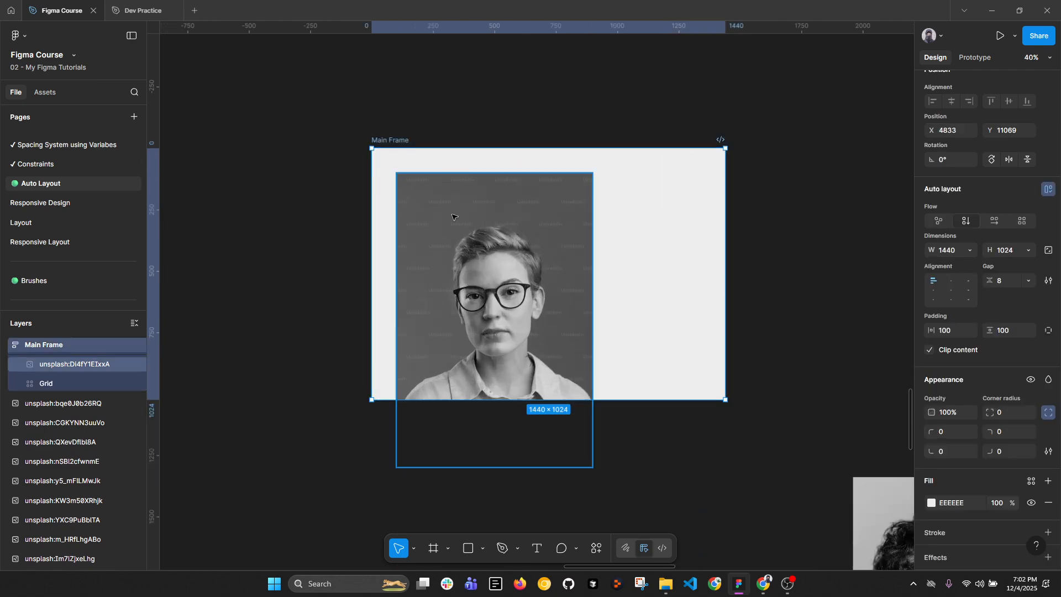
{"action": "left_click", "coordinate": [611, 217]}
{"action": "left_click", "coordinate": [65, 366]}
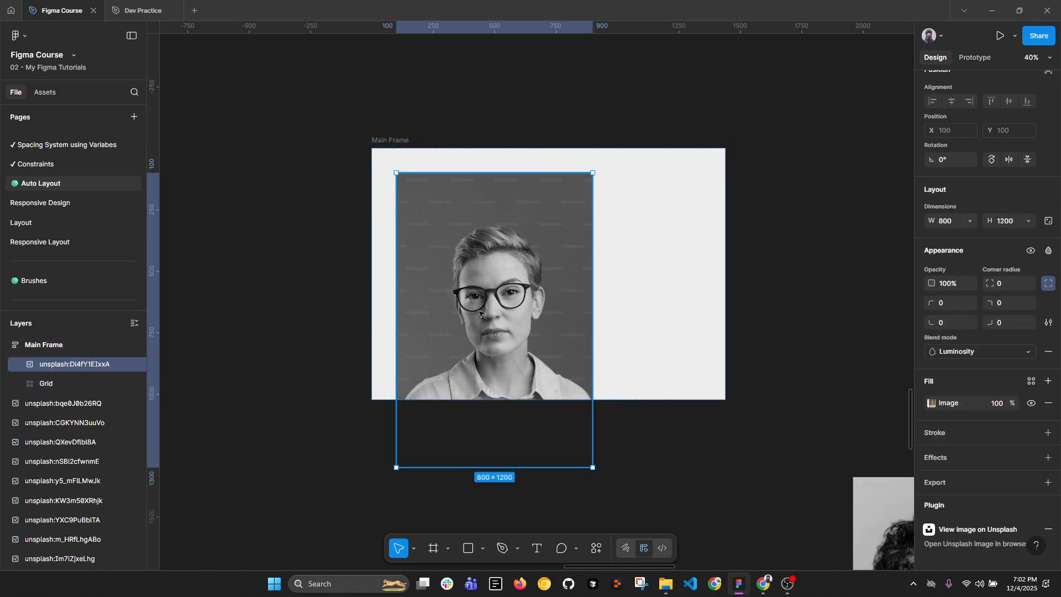
{"action": "key", "text": "ctrl+z"}
{"action": "key", "text": "ctrl+z"}
{"action": "key", "text": "ctrl+z"}
{"action": "left_click_drag", "start_coordinate": [772, 316], "coordinate": [635, 319]}
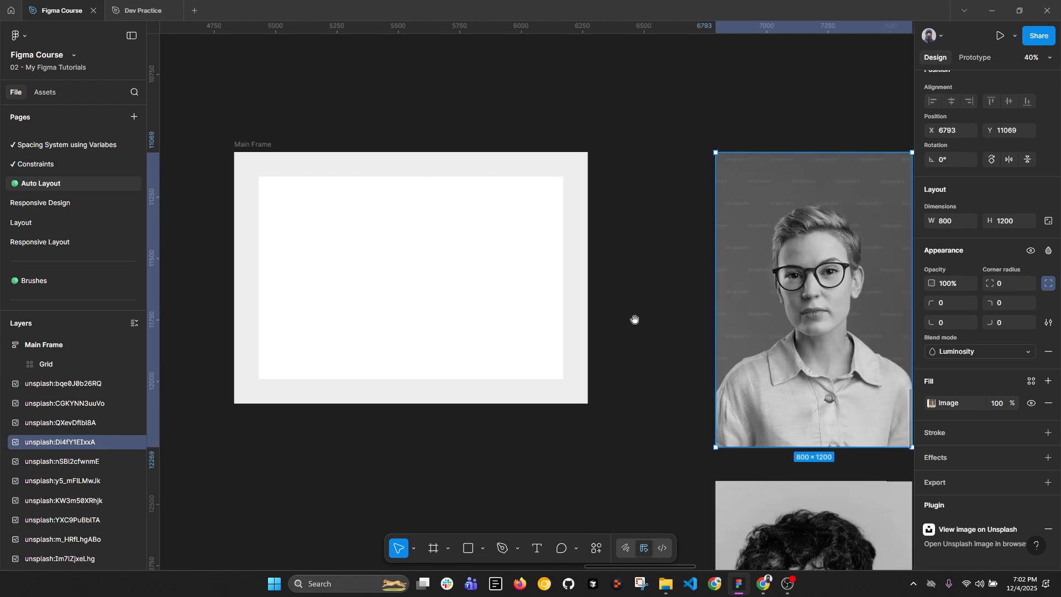
Step: Try to shrink the portrait of the person with glasses to about 355 × 532 on the canvas
{"action": "left_click", "coordinate": [375, 250]}
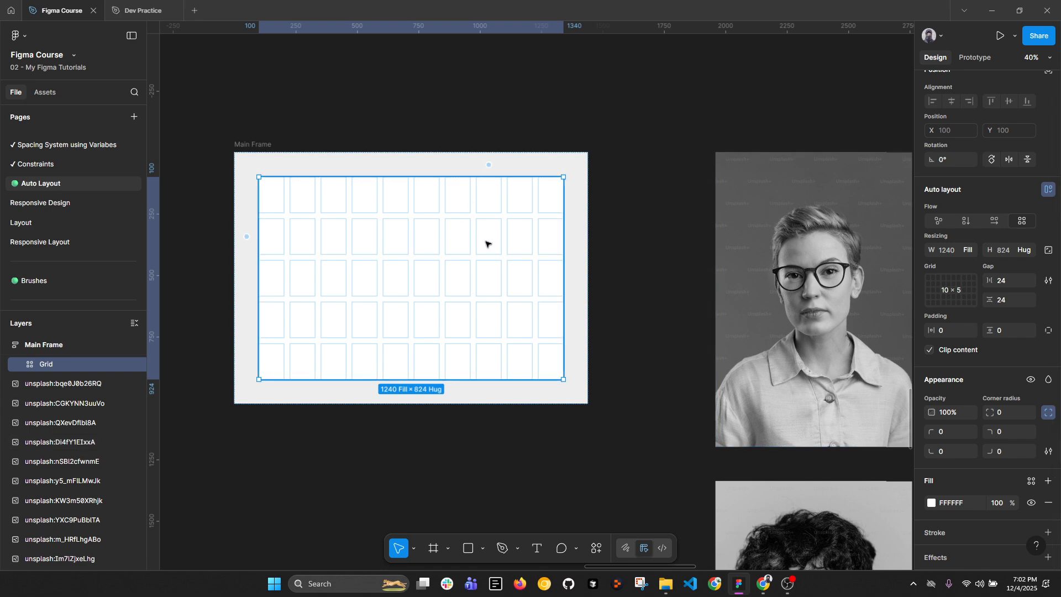
{"action": "left_click", "coordinate": [887, 430]}
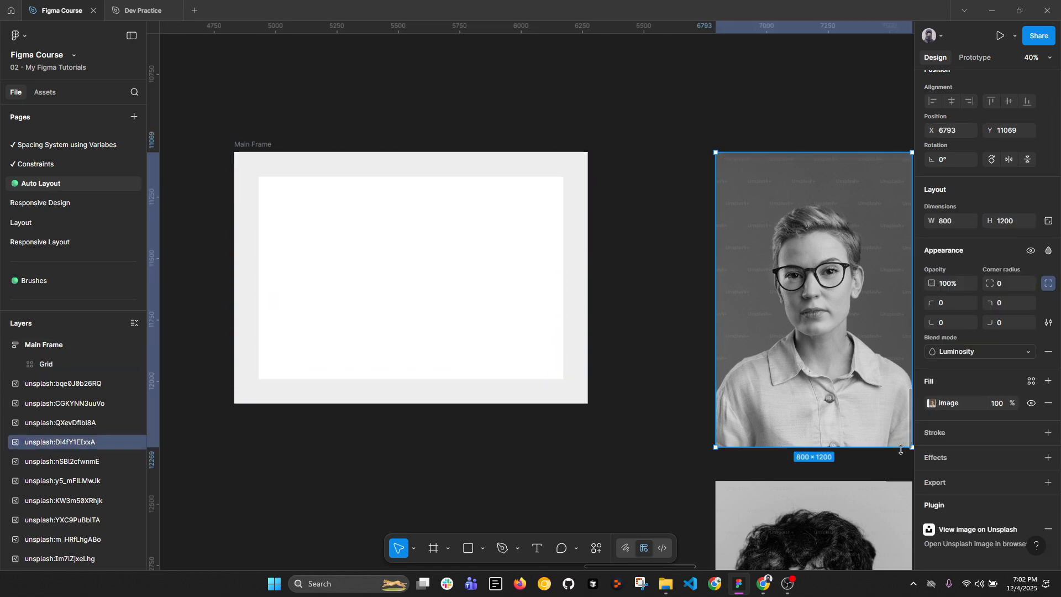
{"action": "left_click_drag", "start_coordinate": [894, 444], "coordinate": [764, 279]}
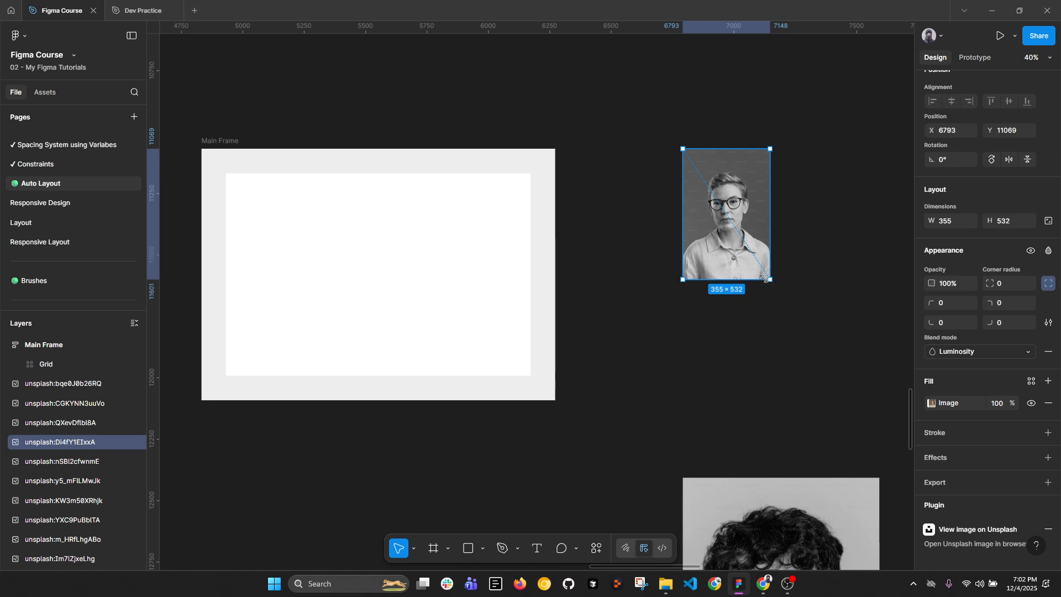
{"action": "key", "text": "ctrl+z"}
Step: Scale the five portrait photos beside the Main Frame to 0.5x
{"action": "scroll", "coordinate": [695, 182], "scroll_direction": "down", "scroll_amount": 5}
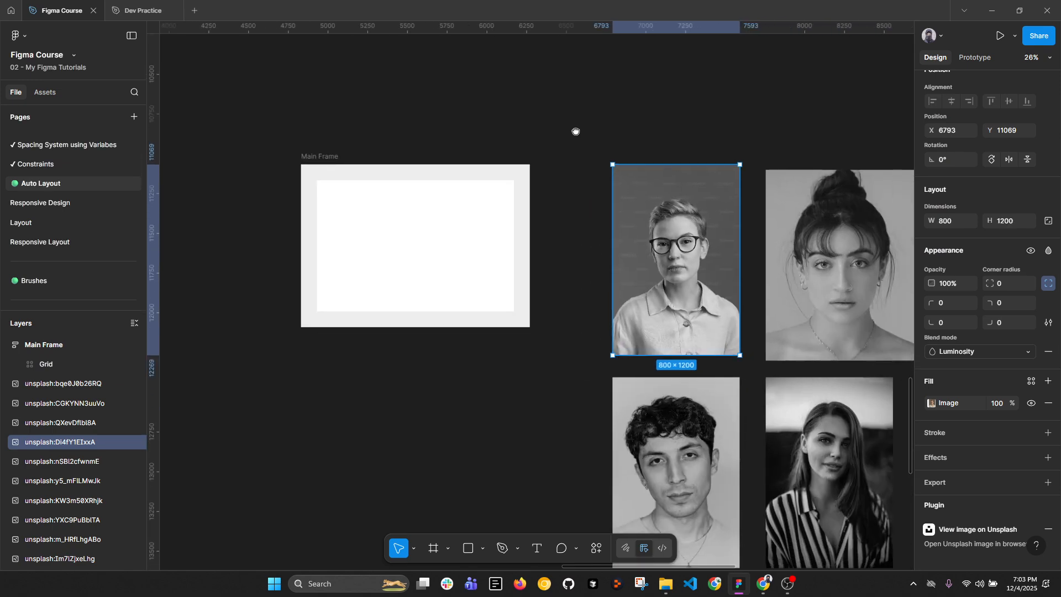
{"action": "left_click_drag", "start_coordinate": [566, 129], "coordinate": [885, 408]}
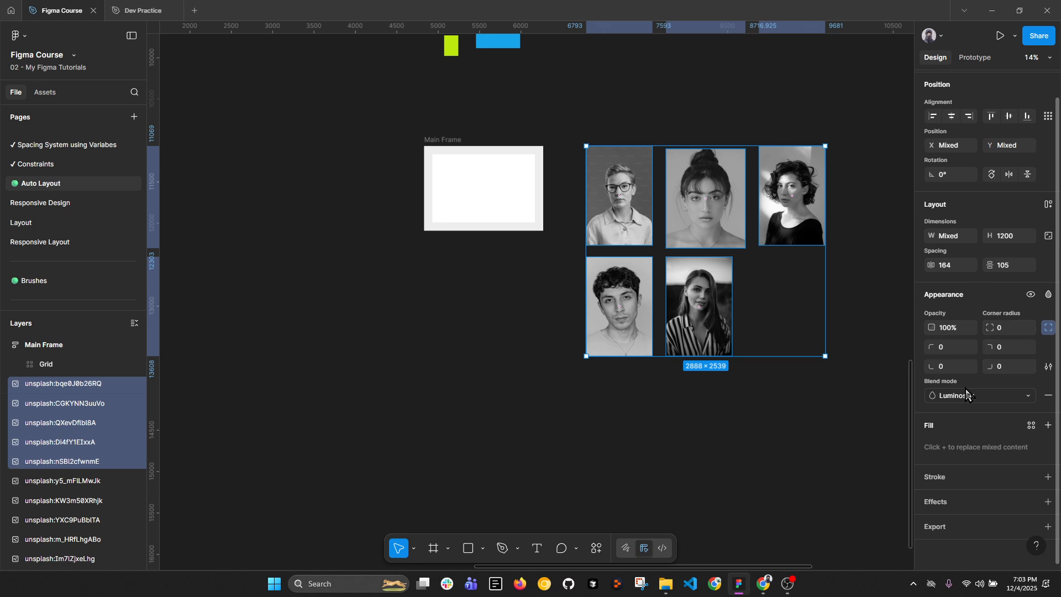
{"action": "key", "text": "k"}
{"action": "left_click", "coordinate": [973, 360]}
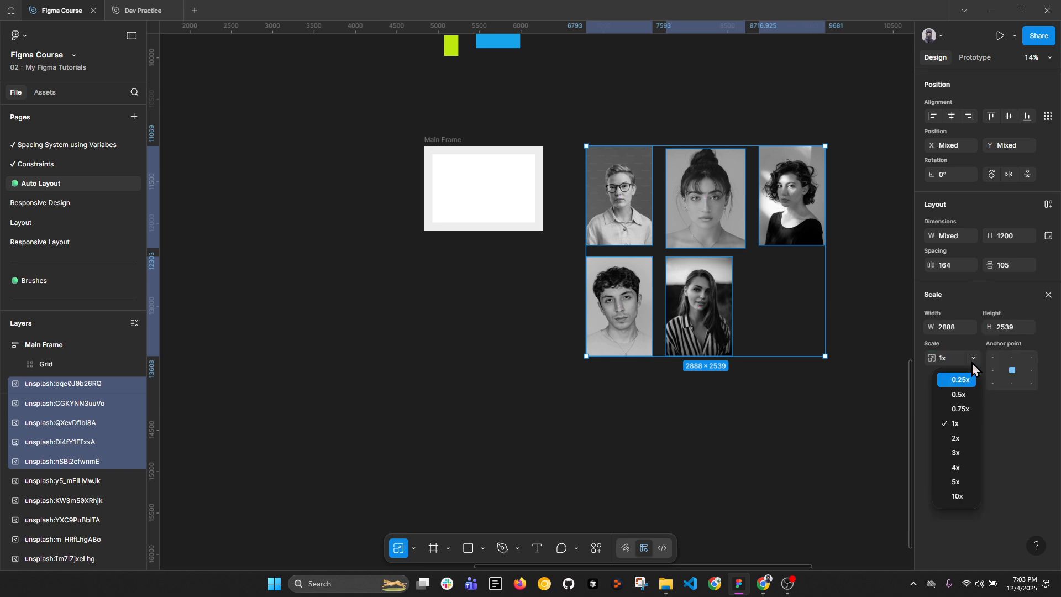
{"action": "left_click", "coordinate": [959, 394]}
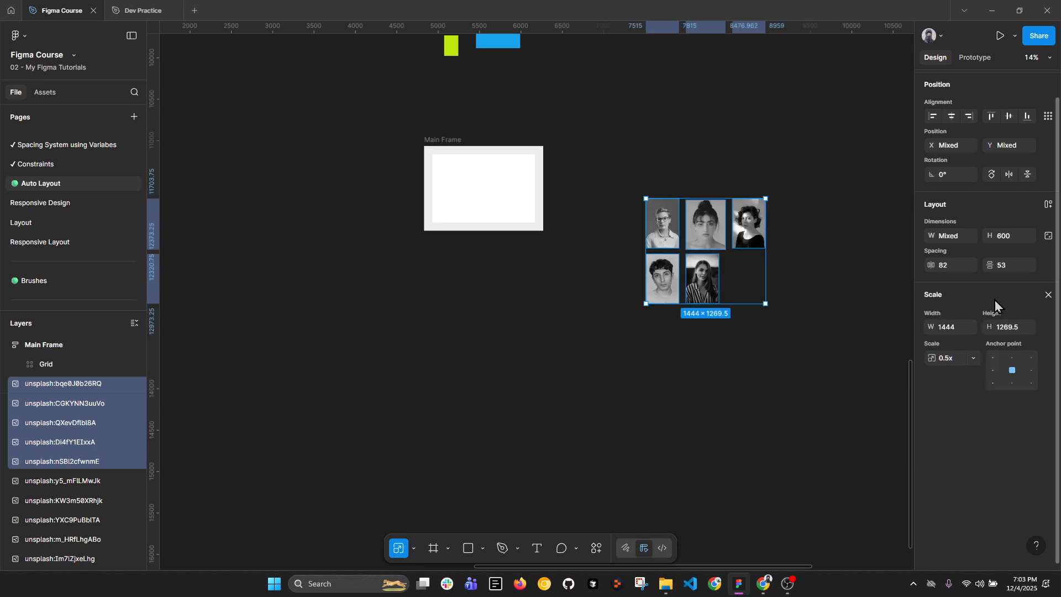
{"action": "left_click", "coordinate": [1049, 294]}
Step: Move the five scaled portraits closer to the Main Frame, aligned with its top edge
{"action": "left_click", "coordinate": [822, 360]}
{"action": "left_click_drag", "start_coordinate": [613, 193], "coordinate": [801, 313]}
{"action": "scroll", "coordinate": [710, 242], "scroll_direction": "up", "scroll_amount": 6}
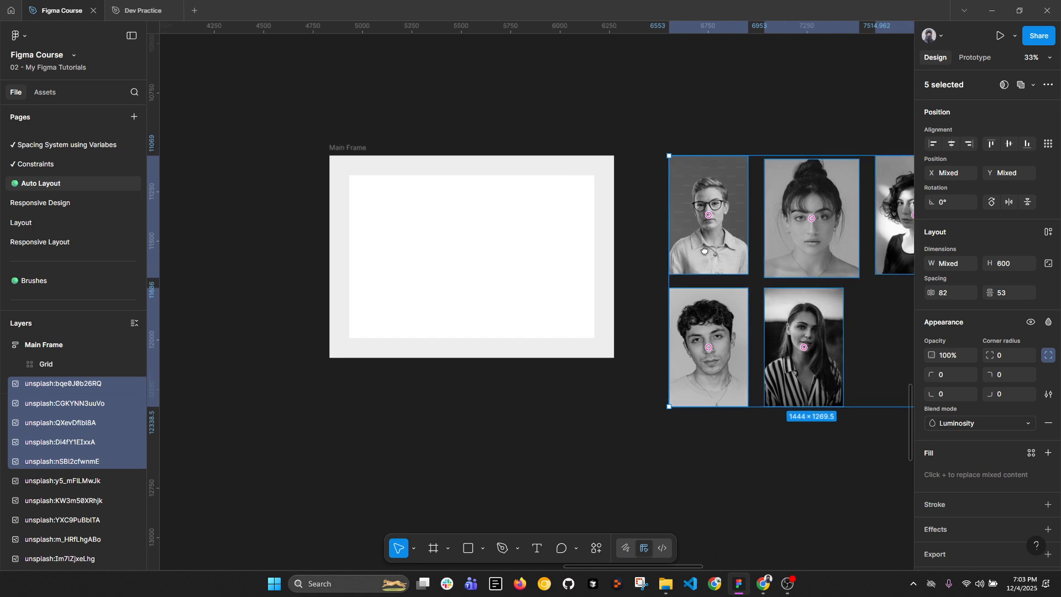
Step: Place the portrait of the person with glasses in the Grid frame's first cell, spanning three columns
{"action": "left_click", "coordinate": [717, 238]}
{"action": "left_click_drag", "start_coordinate": [717, 237], "coordinate": [369, 205]}
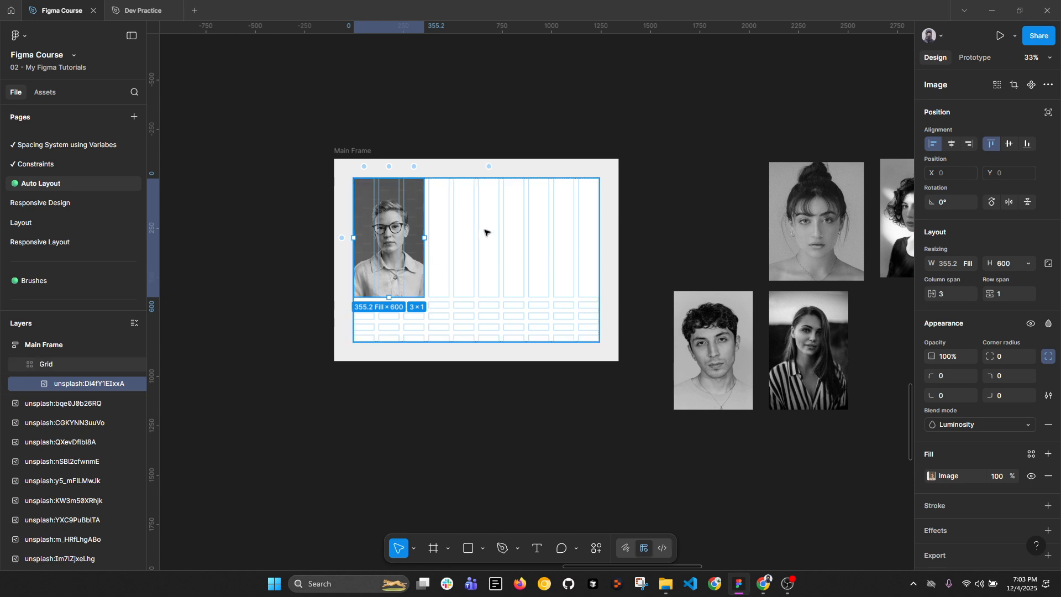
{"action": "scroll", "coordinate": [433, 230], "scroll_direction": "down", "scroll_amount": 2}
{"action": "scroll", "coordinate": [466, 273], "scroll_direction": "up", "scroll_amount": 2}
{"action": "scroll", "coordinate": [466, 273], "scroll_direction": "up", "scroll_amount": 2}
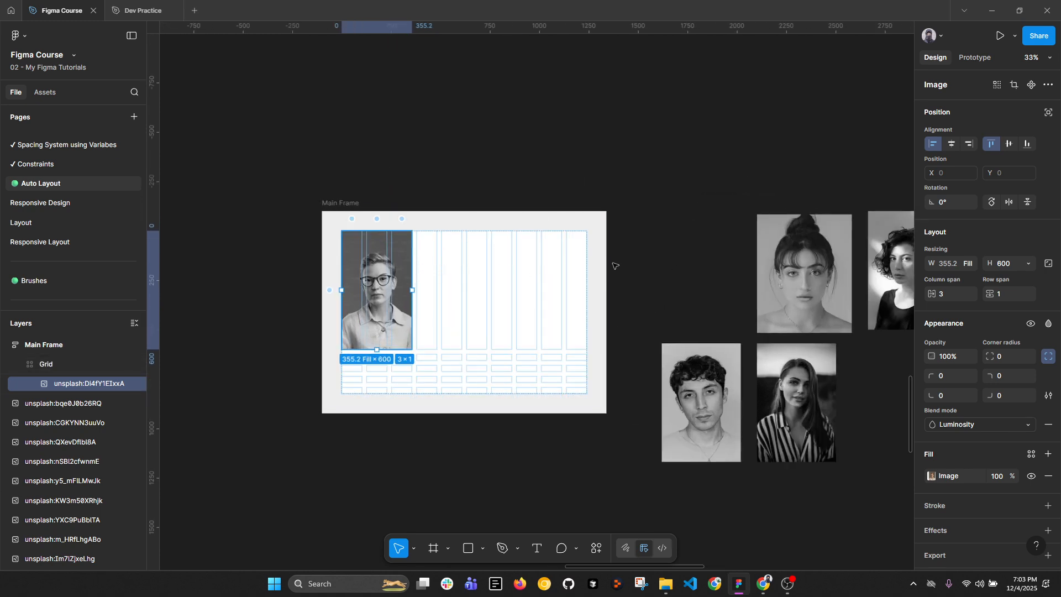
Step: Set all five rows of the Grid frame to Fill container (1fr)
{"action": "left_click", "coordinate": [522, 277]}
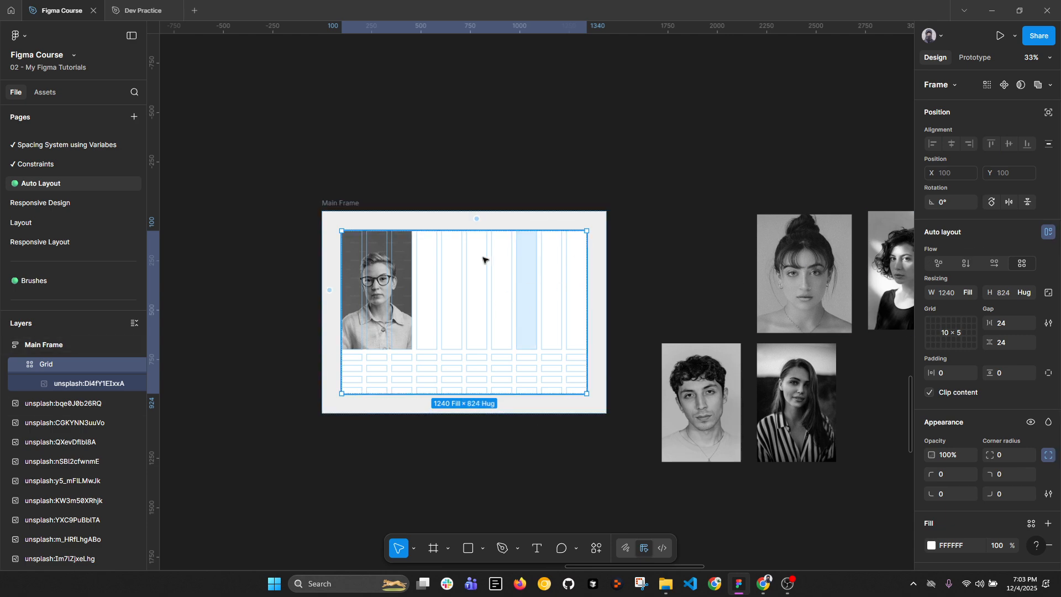
{"action": "left_click", "coordinate": [324, 291]}
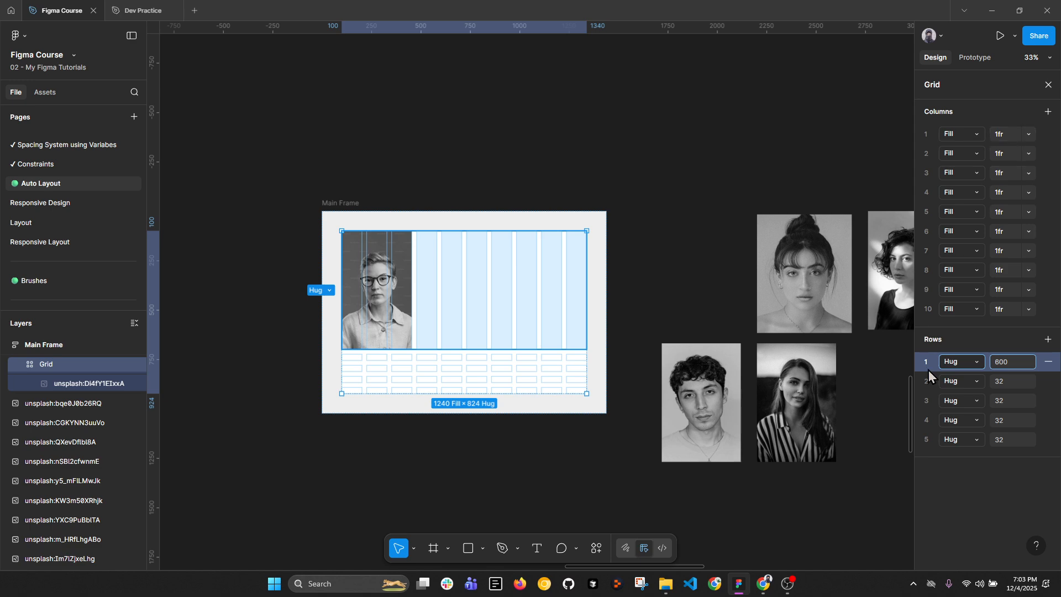
{"action": "left_click", "coordinate": [927, 440], "text": "shift"}
{"action": "left_click", "coordinate": [951, 362]}
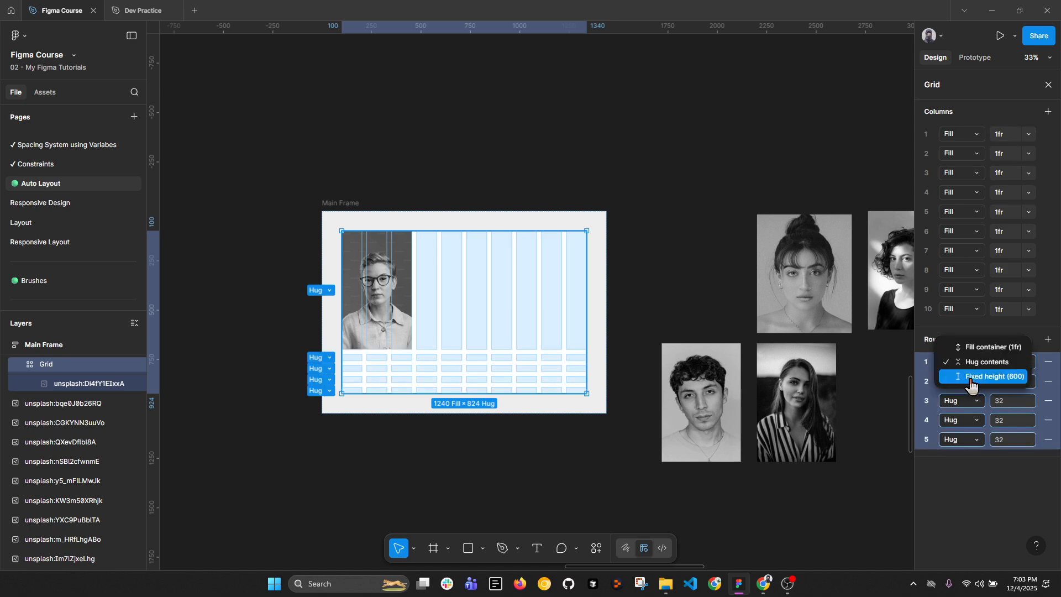
{"action": "key", "text": "Escape"}
{"action": "left_click", "coordinate": [928, 363]}
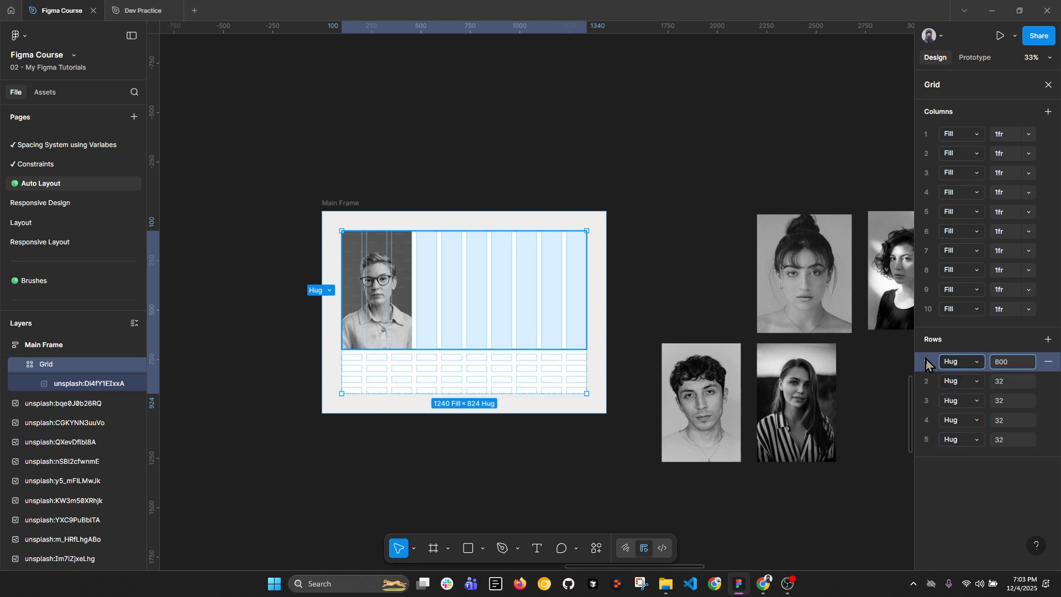
{"action": "left_click", "coordinate": [929, 446], "text": "shift"}
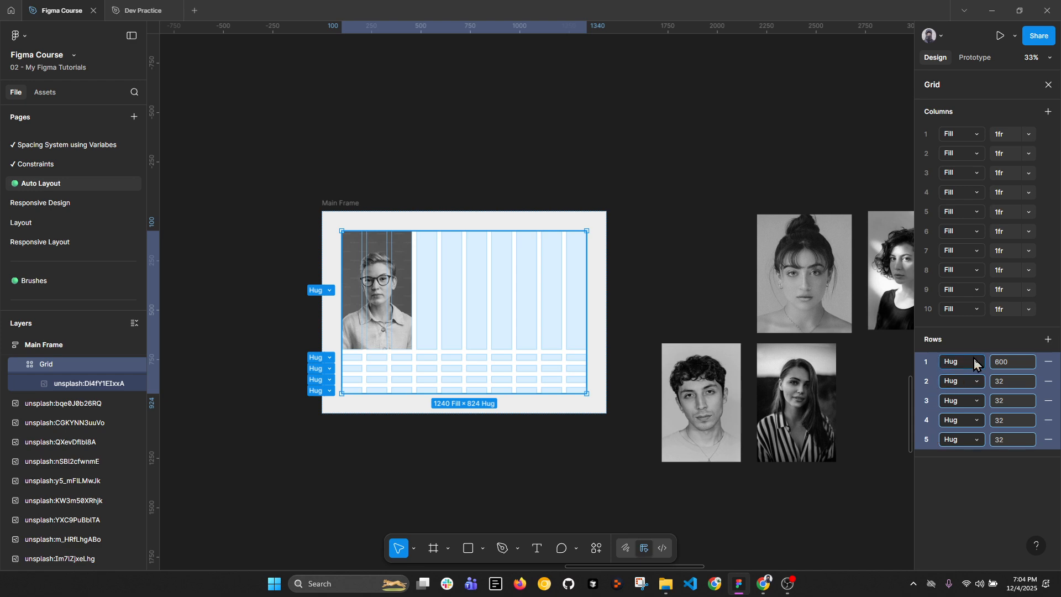
{"action": "left_click", "coordinate": [952, 362]}
{"action": "left_click", "coordinate": [991, 349]}
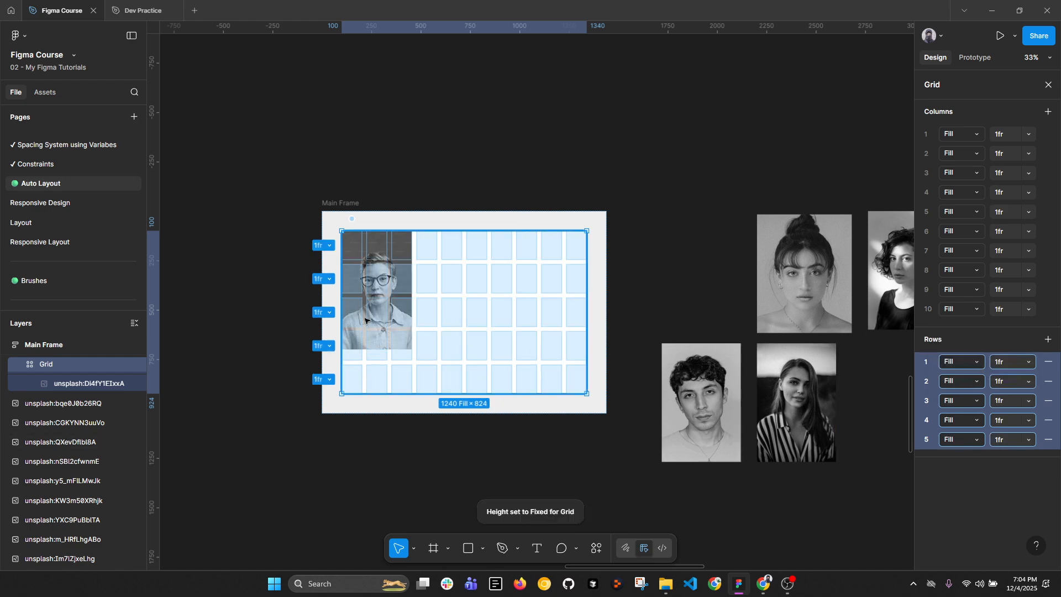
Step: Resize the portrait of the person with glasses to span three rows of the grid
{"action": "left_click", "coordinate": [445, 179]}
{"action": "left_click", "coordinate": [389, 269], "text": "ctrl"}
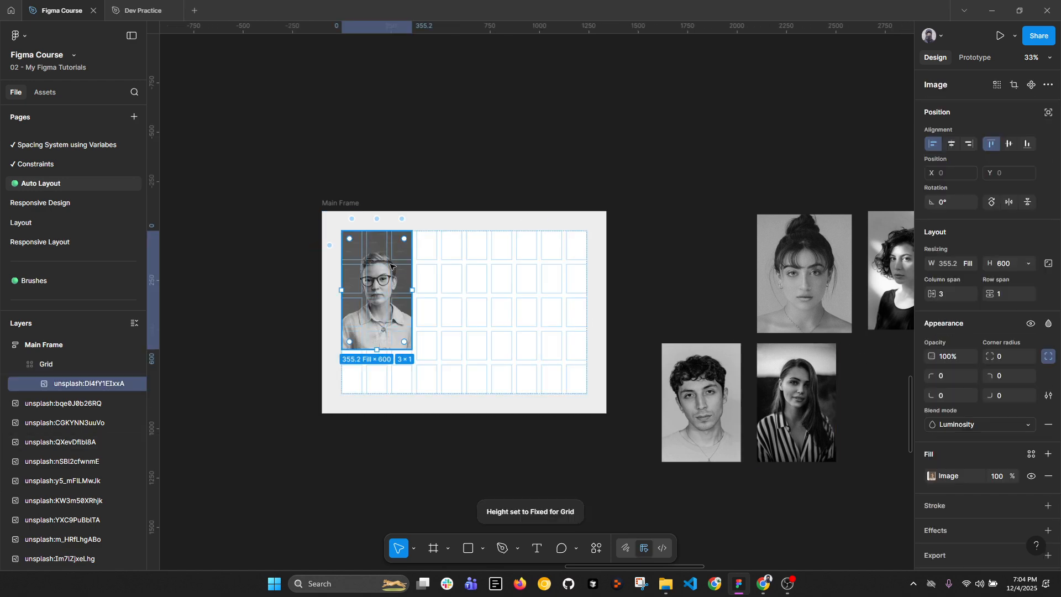
{"action": "scroll", "coordinate": [389, 269], "scroll_direction": "up", "scroll_amount": 2}
{"action": "left_click_drag", "start_coordinate": [404, 419], "coordinate": [399, 376]}
{"action": "scroll", "coordinate": [384, 271], "scroll_direction": "down", "scroll_amount": 2}
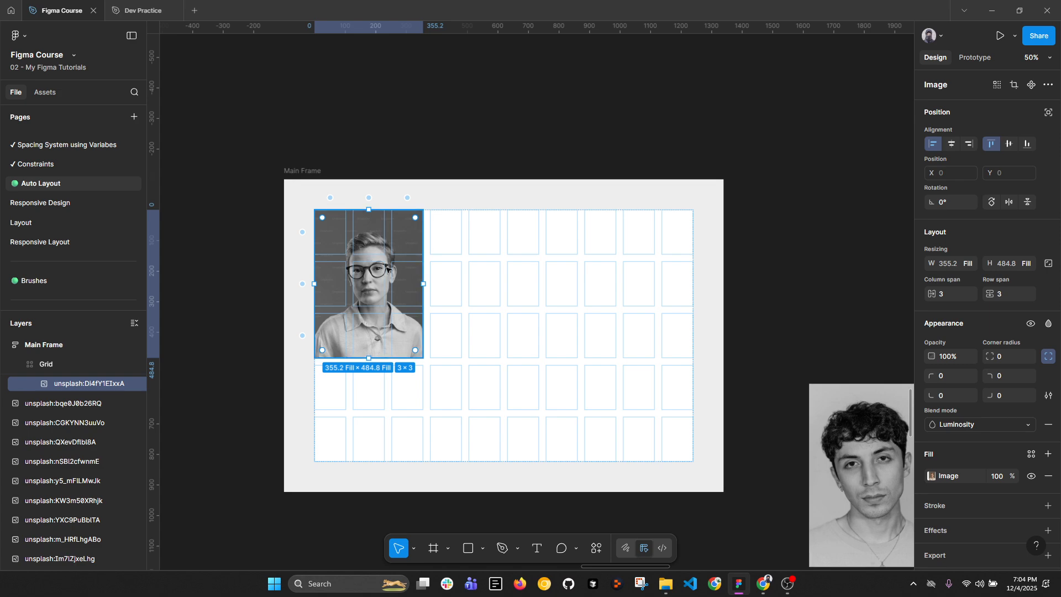
{"action": "left_click_drag", "start_coordinate": [579, 293], "coordinate": [612, 286]}
{"action": "scroll", "coordinate": [388, 249], "scroll_direction": "down", "scroll_amount": 2}
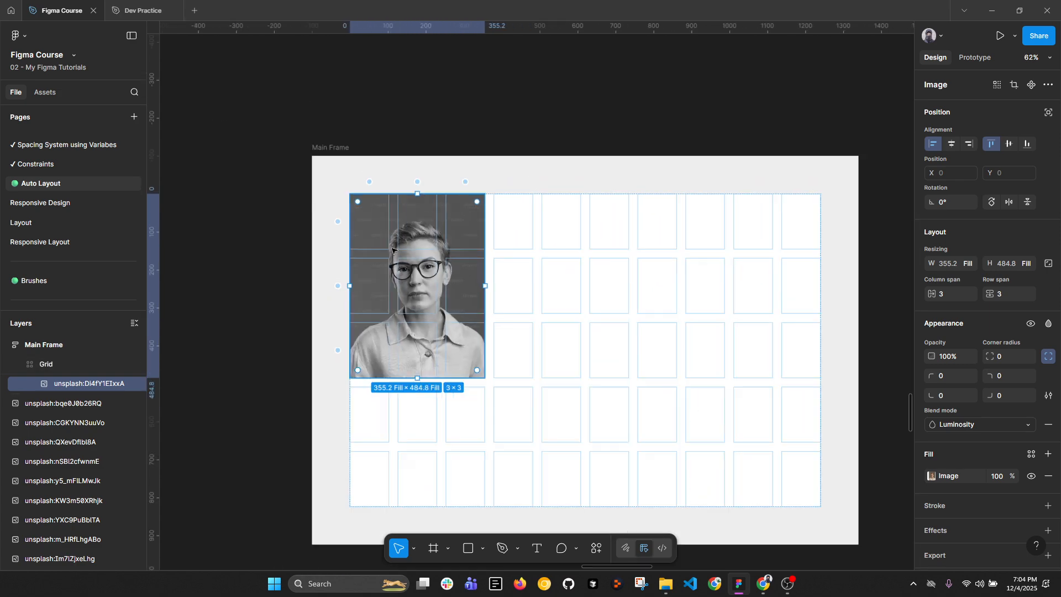
Step: Move the portrait with short curly hair into the Grid frame, starting at the fifth column and second row
{"action": "left_click_drag", "start_coordinate": [555, 289], "coordinate": [407, 242]}
{"action": "scroll", "coordinate": [408, 242], "scroll_direction": "down", "scroll_amount": 1}
{"action": "left_click", "coordinate": [796, 395]}
{"action": "left_click_drag", "start_coordinate": [795, 396], "coordinate": [417, 235]}
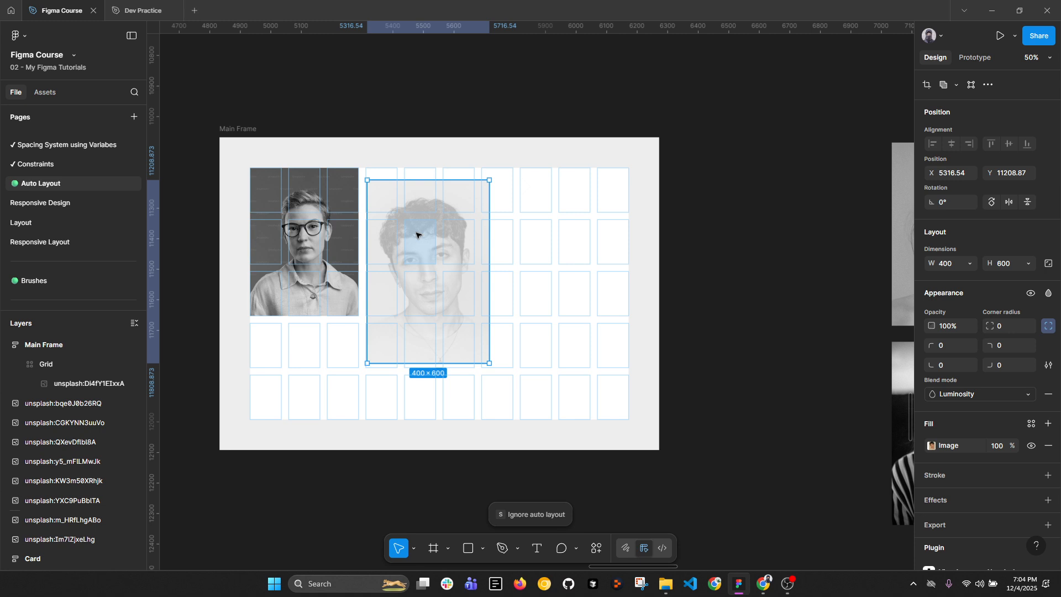
{"action": "left_click_drag", "start_coordinate": [416, 235], "coordinate": [441, 297]}
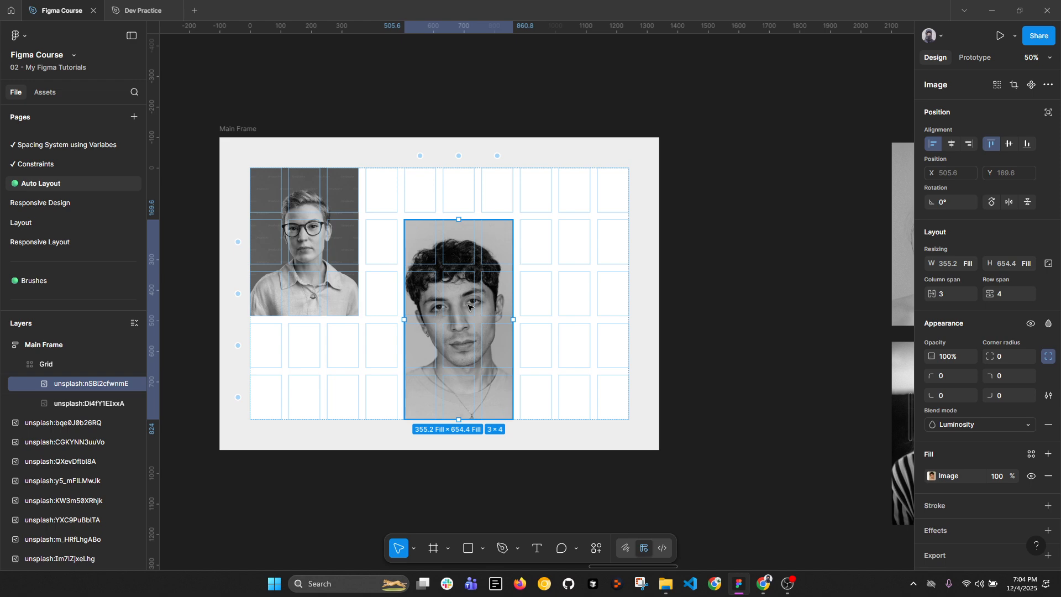
Step: Move the short curly-haired portrait to the grid's last three columns at the top row and reduce its row span to 3
{"action": "left_click_drag", "start_coordinate": [468, 307], "coordinate": [583, 255]}
{"action": "left_click_drag", "start_coordinate": [574, 369], "coordinate": [571, 314]}
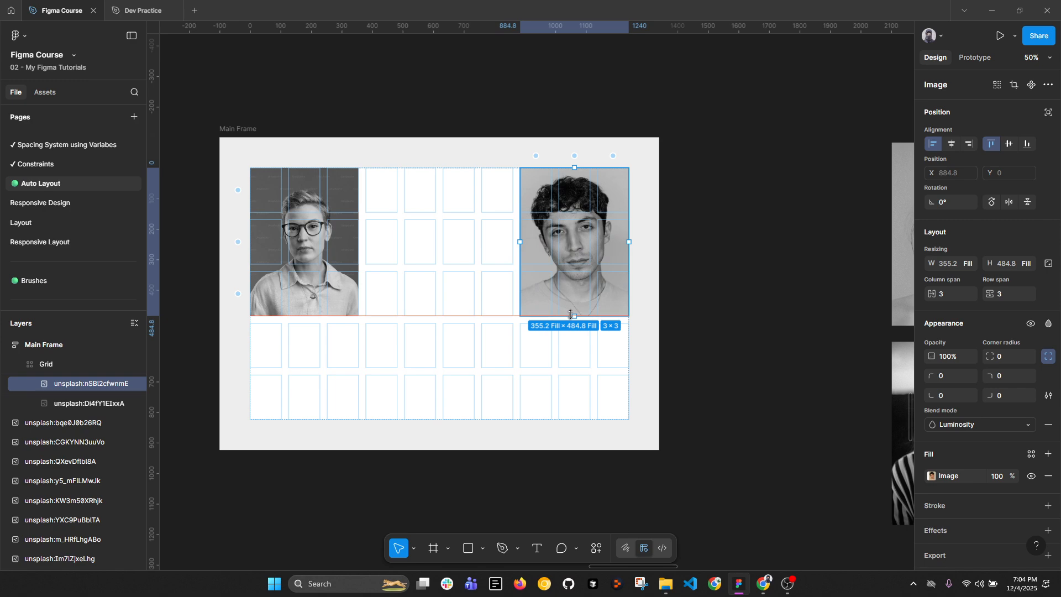
{"action": "mouse_move", "coordinate": [571, 314]}
{"action": "left_mouse_down"}
{"action": "mouse_move", "coordinate": [580, 412]}
{"action": "mouse_move", "coordinate": [587, 311]}
{"action": "left_mouse_up"}
Step: Place the portrait with the hair bun in the Grid frame across columns five to seven and rows three to five
{"action": "scroll", "coordinate": [538, 228], "scroll_direction": "down", "scroll_amount": 1}
{"action": "left_click_drag", "start_coordinate": [718, 266], "coordinate": [687, 258]}
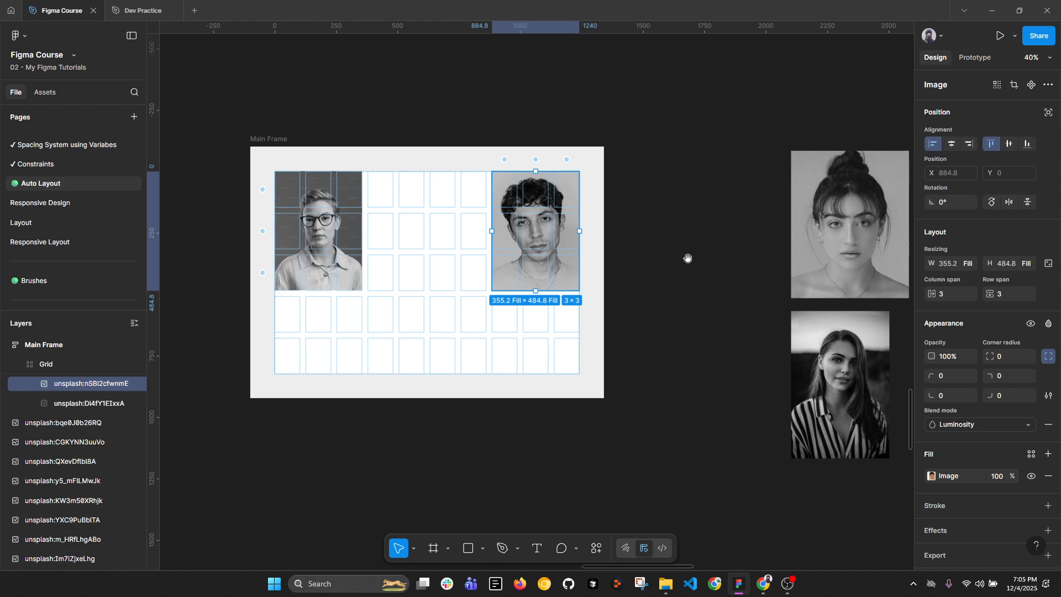
{"action": "left_click", "coordinate": [689, 258]}
{"action": "left_click_drag", "start_coordinate": [844, 238], "coordinate": [423, 280]}
Step: Set the Grid frame's number of columns to 12
{"action": "left_click", "coordinate": [562, 330]}
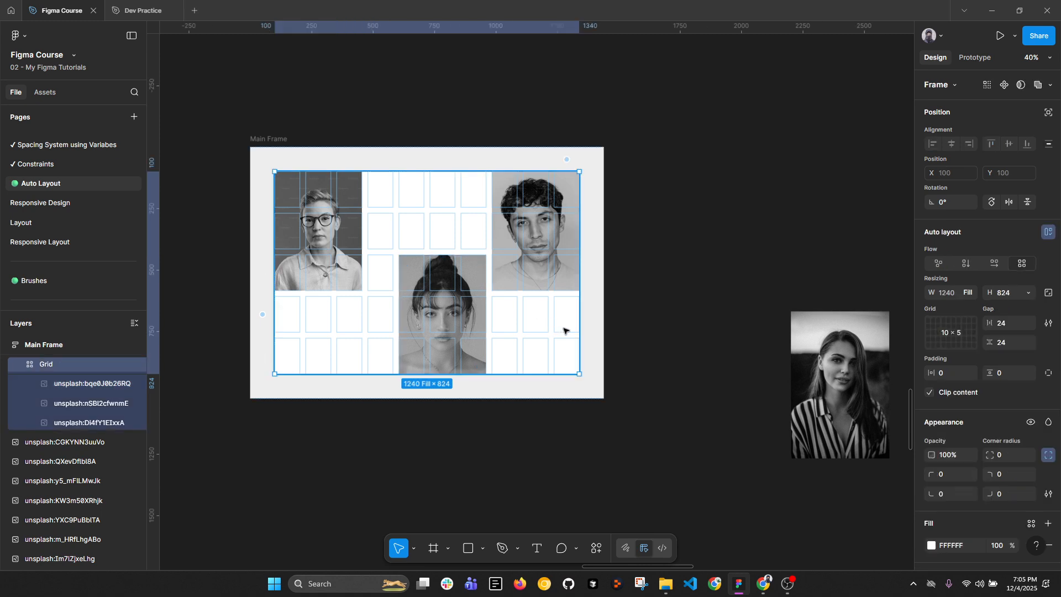
{"action": "left_click", "coordinate": [964, 326]}
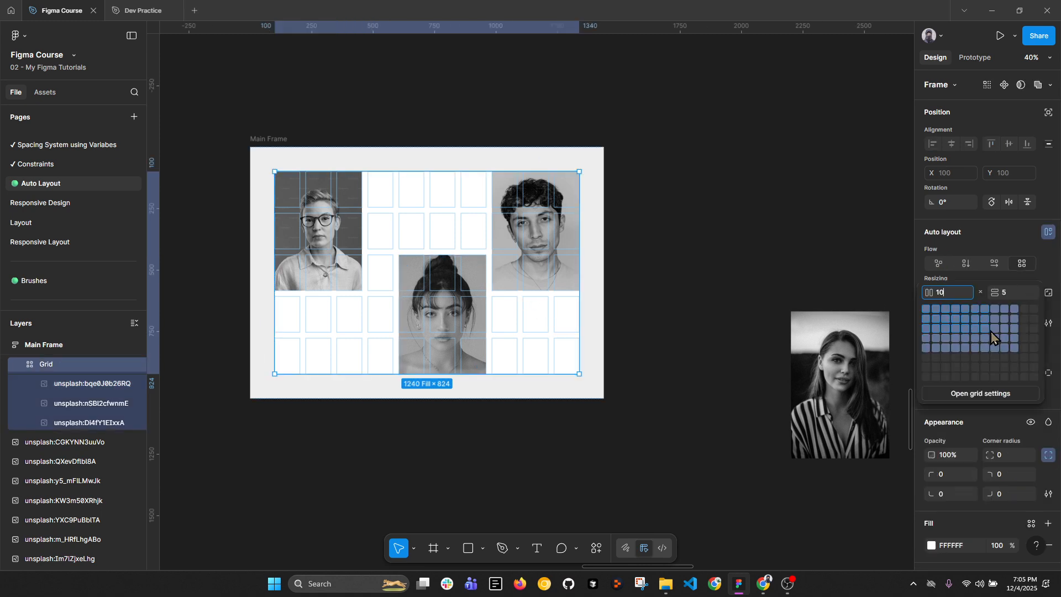
{"action": "key", "text": "BackSpace"}
{"action": "type", "text": "2"}
{"action": "key", "text": "Return"}
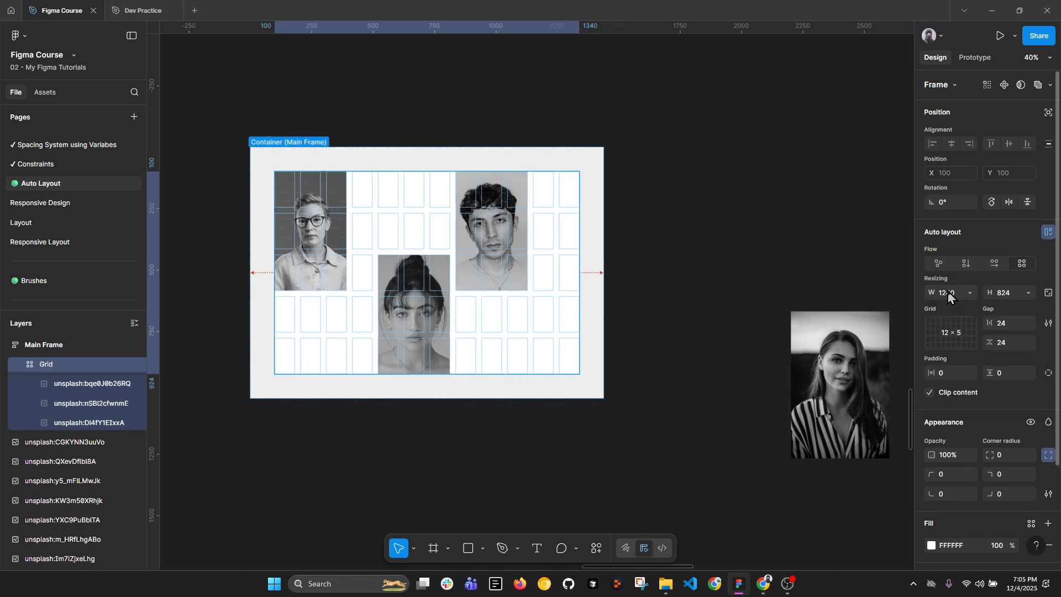
Step: Move the short curly-haired portrait to the last three columns and enlarge the hair-bun portrait to columns five to eight, rows two to five
{"action": "left_click", "coordinate": [498, 235]}
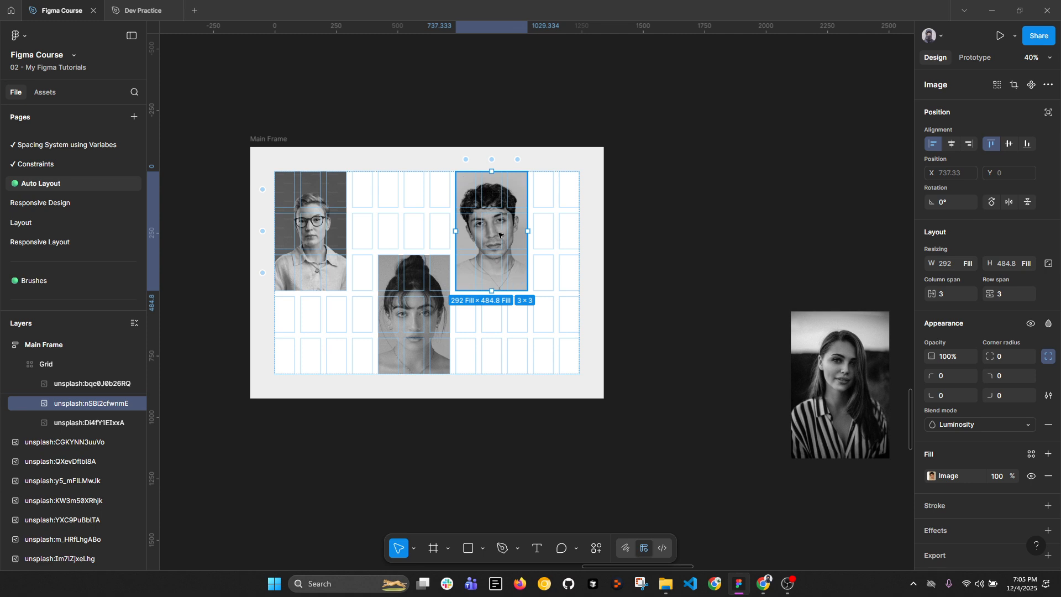
{"action": "left_click_drag", "start_coordinate": [499, 235], "coordinate": [551, 235]}
{"action": "left_click_drag", "start_coordinate": [411, 306], "coordinate": [478, 267]}
{"action": "left_click_drag", "start_coordinate": [426, 333], "coordinate": [433, 366]}
Step: Open the Grid frame's settings to examine its column and row sizing, and select the Main Frame
{"action": "left_click", "coordinate": [465, 215]}
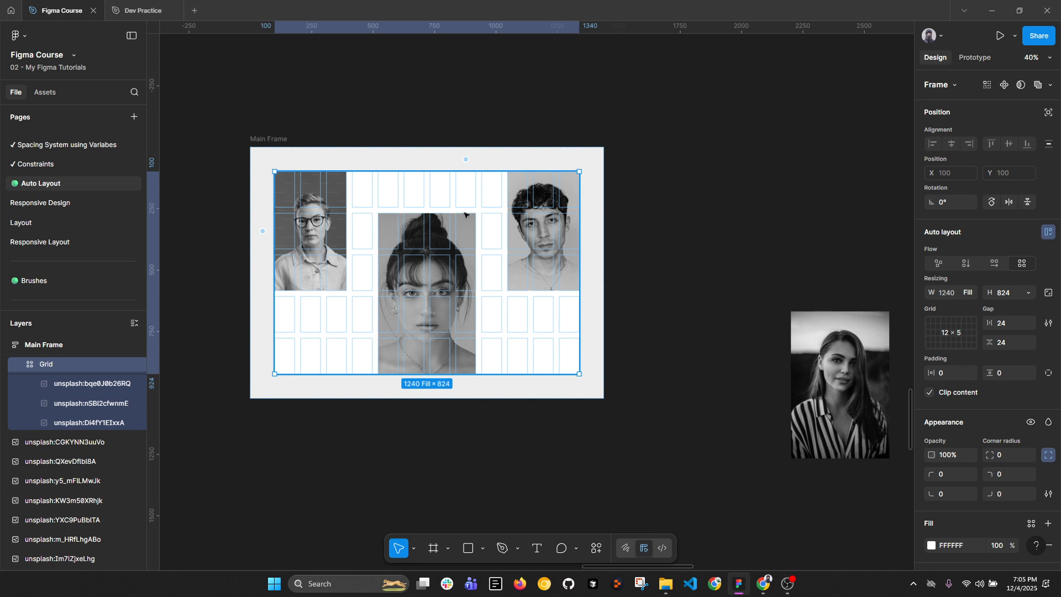
{"action": "left_click", "coordinate": [955, 319]}
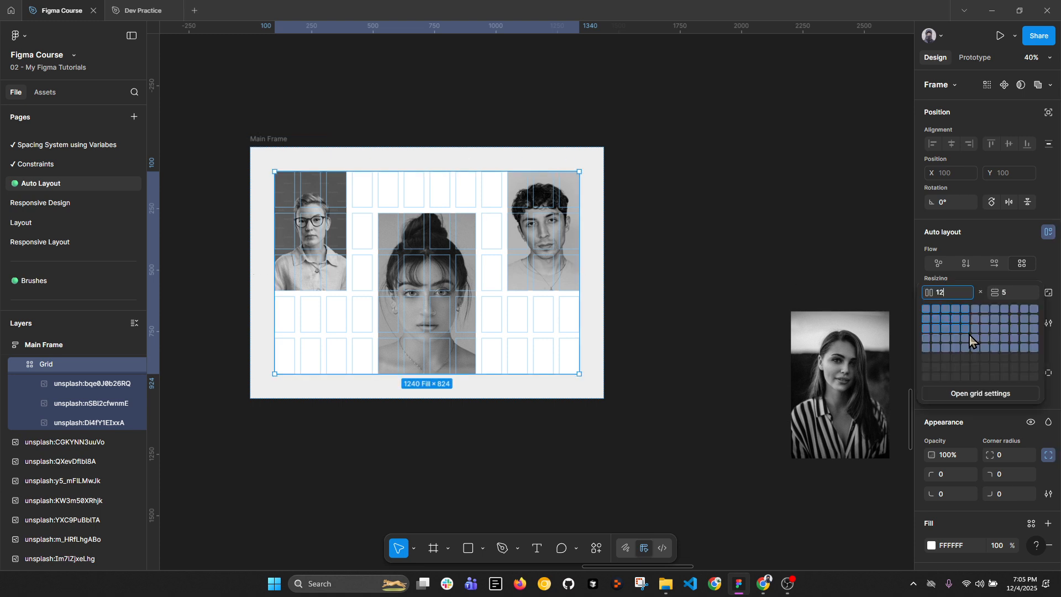
{"action": "left_click", "coordinate": [1011, 293]}
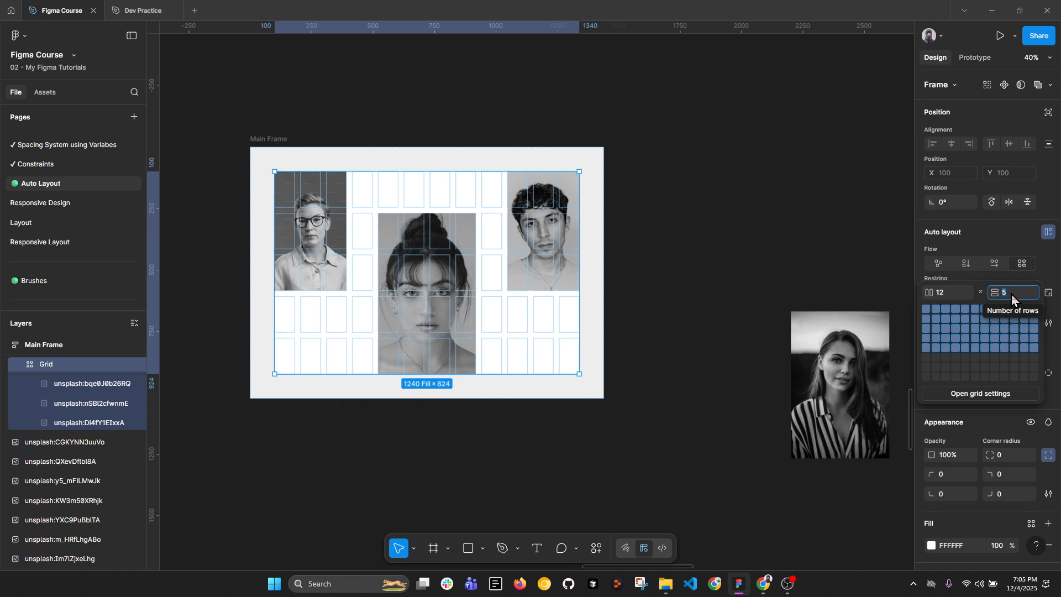
{"action": "left_click", "coordinate": [1000, 393]}
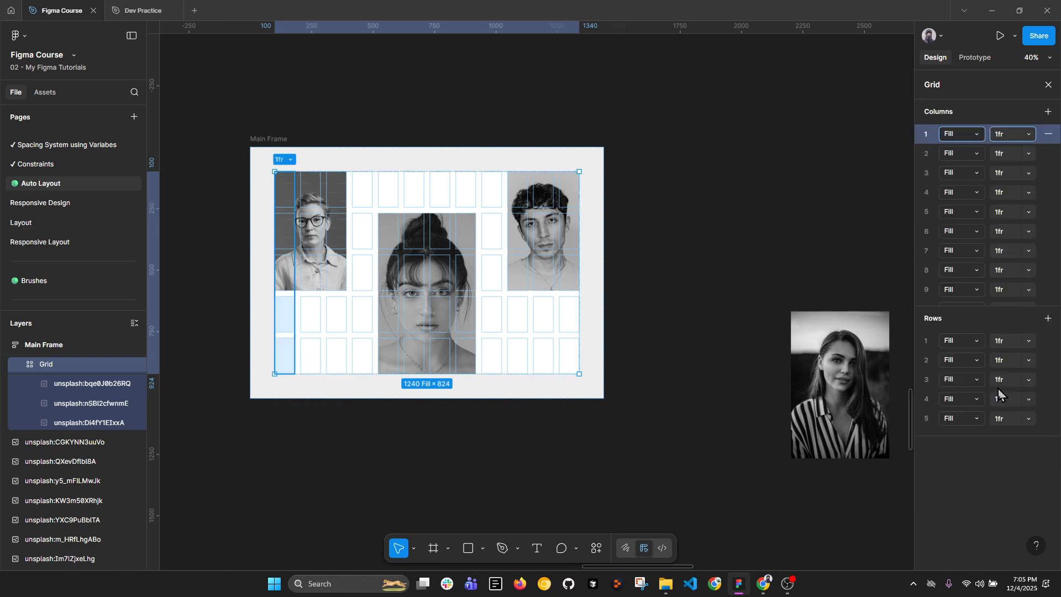
{"action": "left_click", "coordinate": [749, 269]}
{"action": "key", "text": "ctrl+z"}
{"action": "left_click", "coordinate": [394, 141]}
{"action": "left_click", "coordinate": [292, 170]}
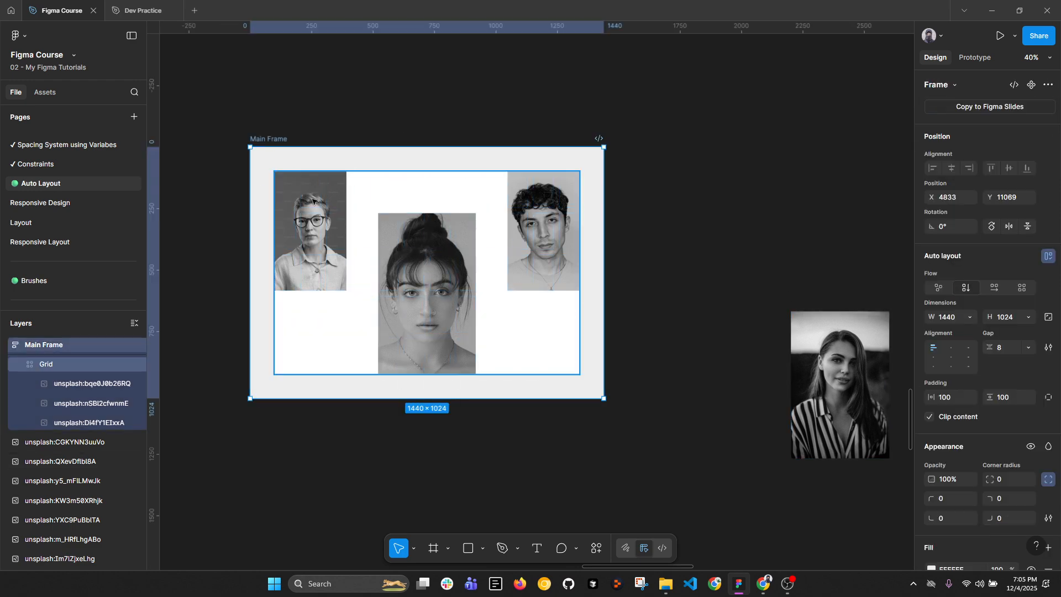
Step: Set the Grid frame inside the Main Frame to 12 columns and 8 rows
{"action": "double_click", "coordinate": [307, 200]}
{"action": "key", "text": "Escape"}
{"action": "left_click", "coordinate": [360, 207]}
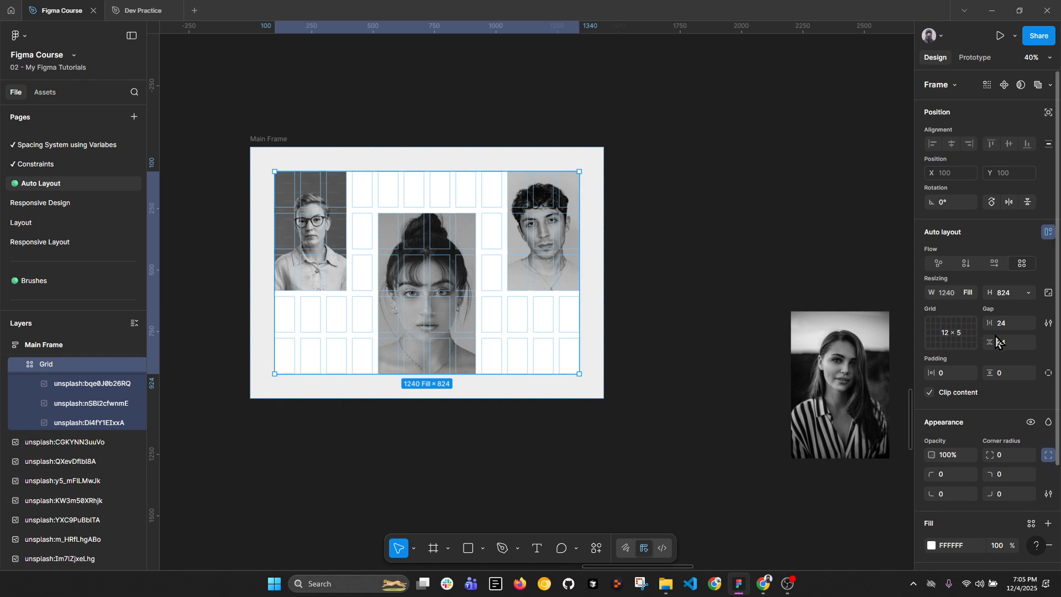
{"action": "key", "text": "shift+p"}
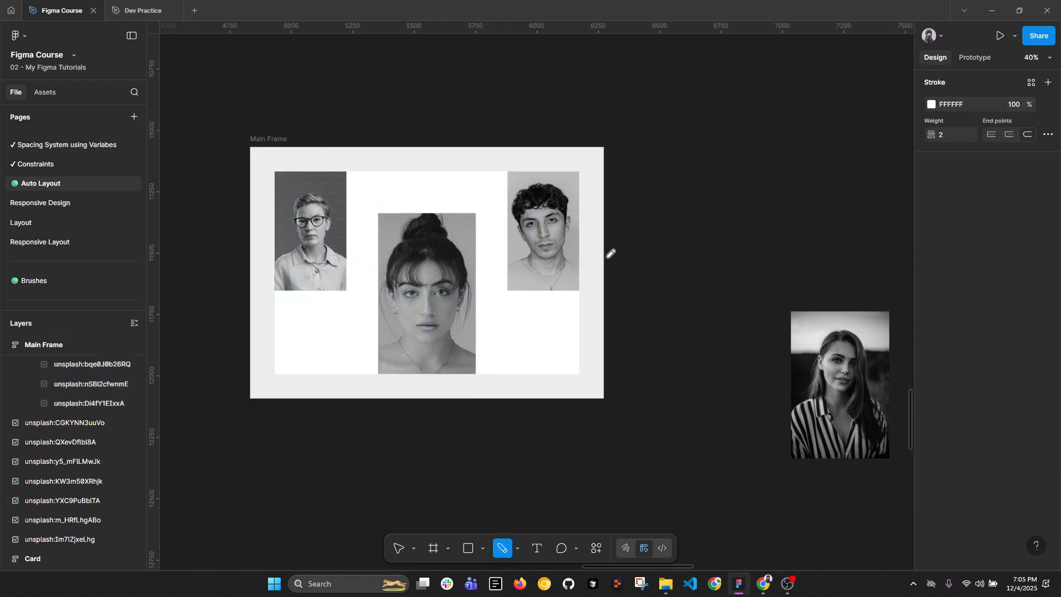
{"action": "key", "text": "Escape"}
{"action": "left_click", "coordinate": [541, 233]}
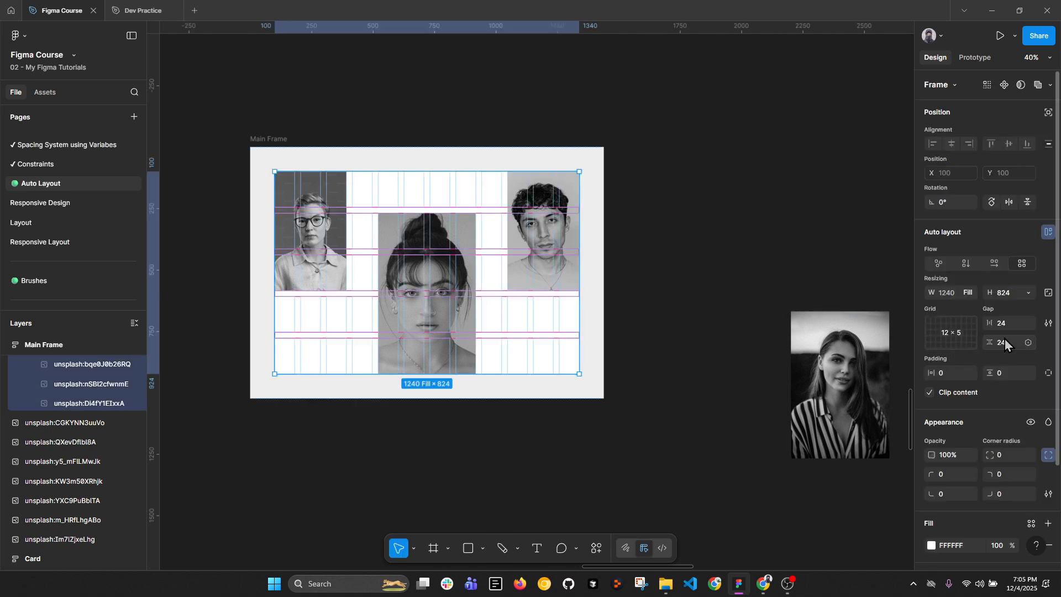
{"action": "left_click", "coordinate": [965, 331]}
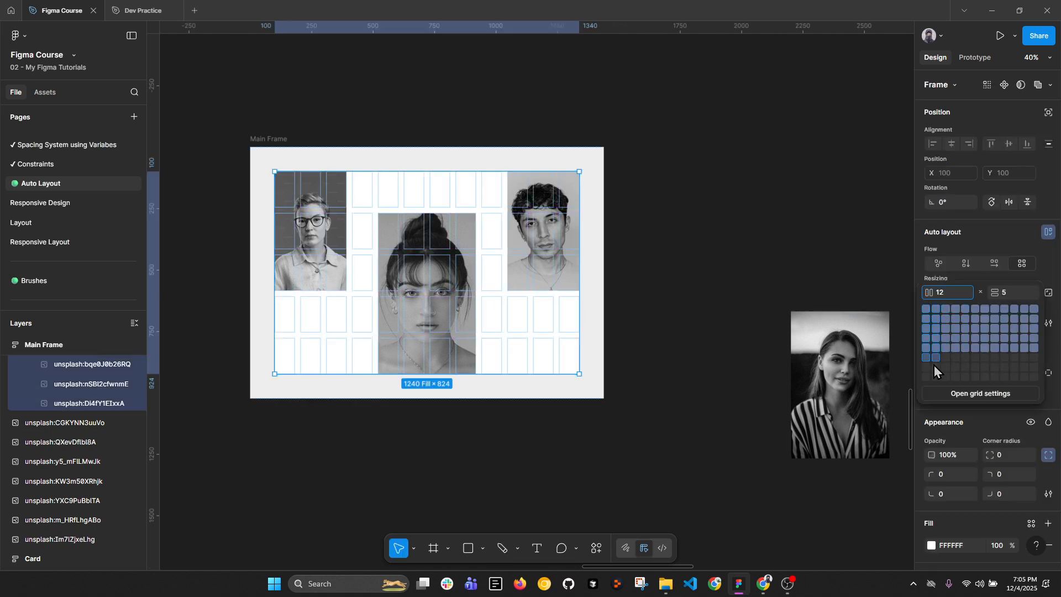
{"action": "left_click", "coordinate": [1035, 377]}
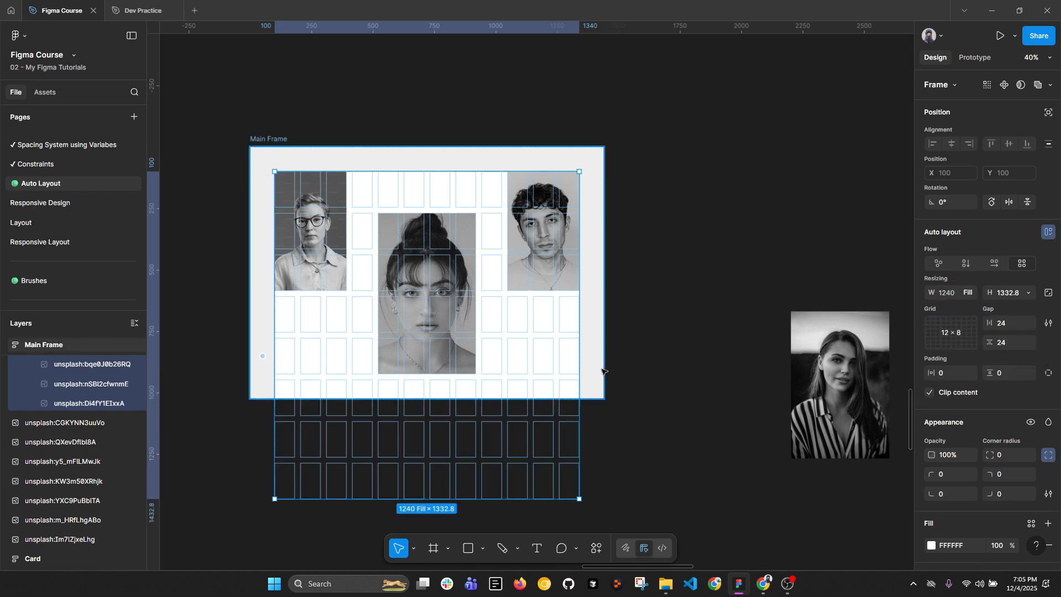
Step: Set the Grid frame's height to Fill container and deselect it
{"action": "left_click", "coordinate": [1030, 293]}
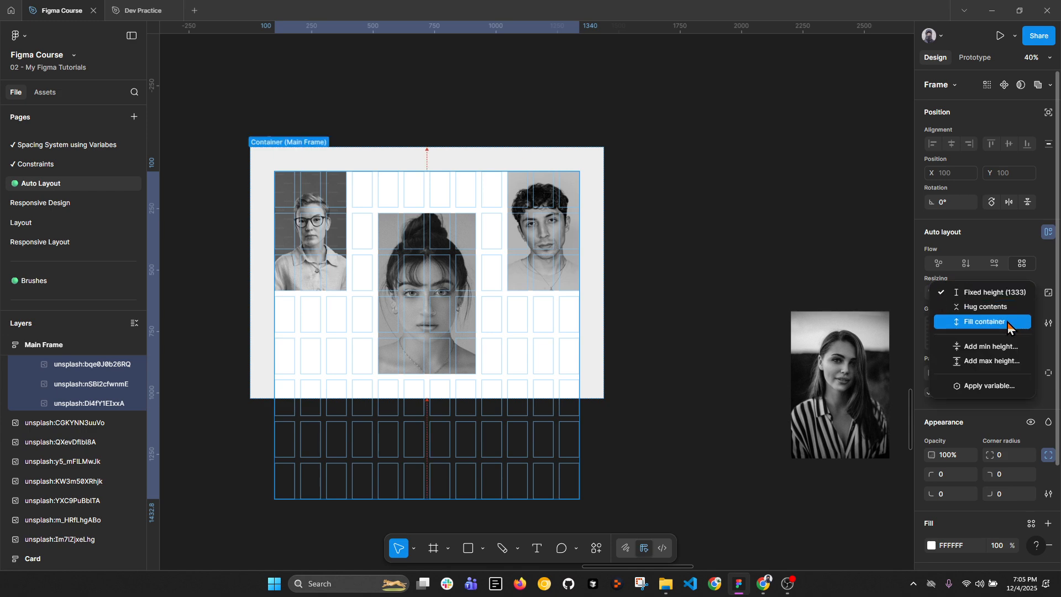
{"action": "left_click", "coordinate": [1008, 322]}
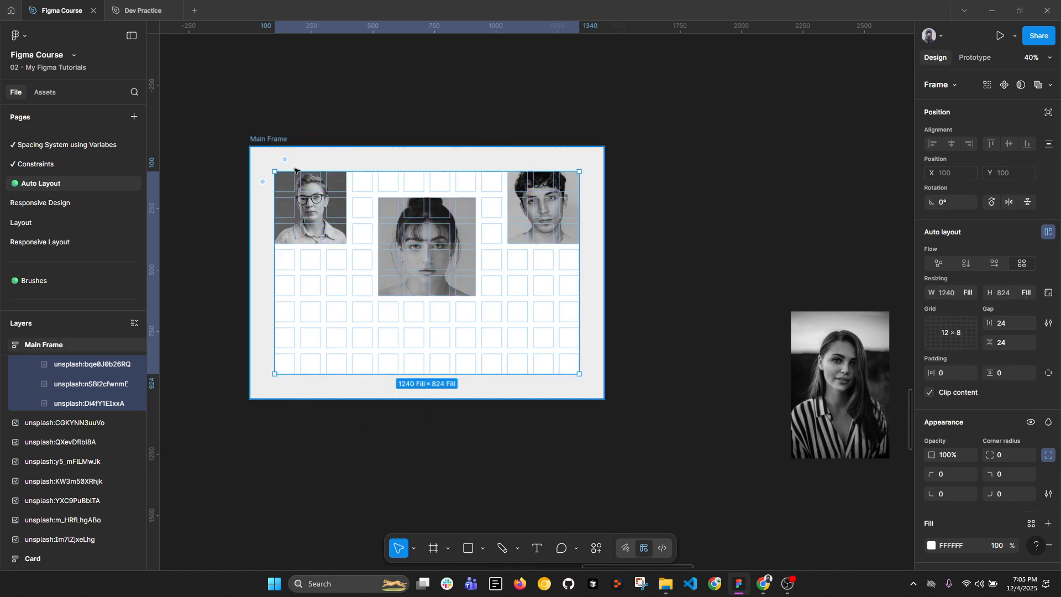
{"action": "left_click", "coordinate": [661, 238]}
Step: Extend the short curly-haired man's portrait and the glasses portrait downward so each spans four rows
{"action": "scroll", "coordinate": [447, 216], "scroll_direction": "up", "scroll_amount": 3}
{"action": "left_click", "coordinate": [578, 216], "text": "ctrl"}
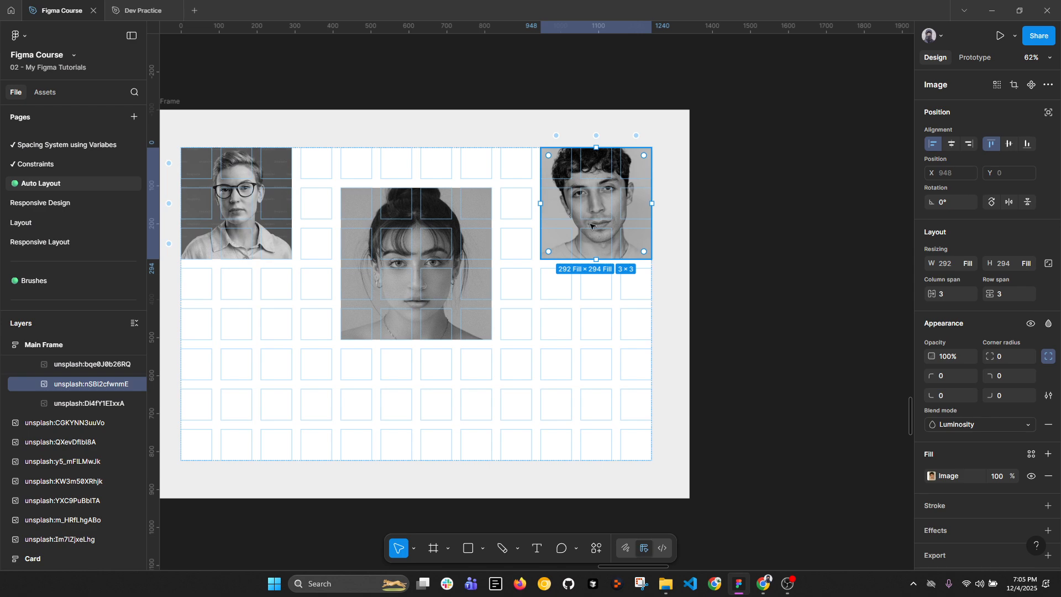
{"action": "left_click_drag", "start_coordinate": [577, 259], "coordinate": [577, 303]}
{"action": "left_click", "coordinate": [241, 252]}
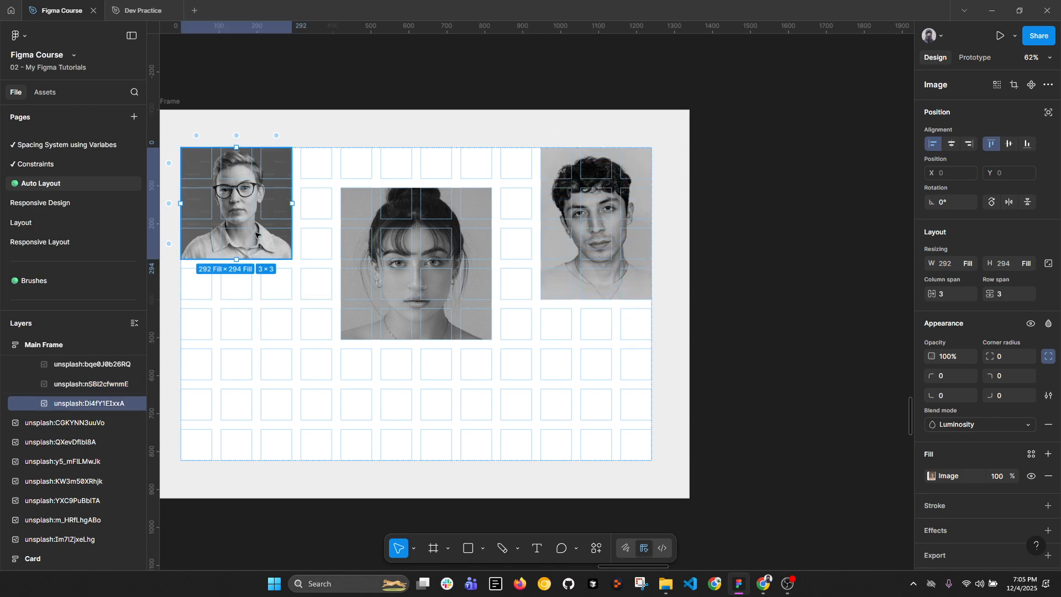
{"action": "left_click_drag", "start_coordinate": [241, 254], "coordinate": [242, 302]}
{"action": "scroll", "coordinate": [413, 266], "scroll_direction": "down", "scroll_amount": 2}
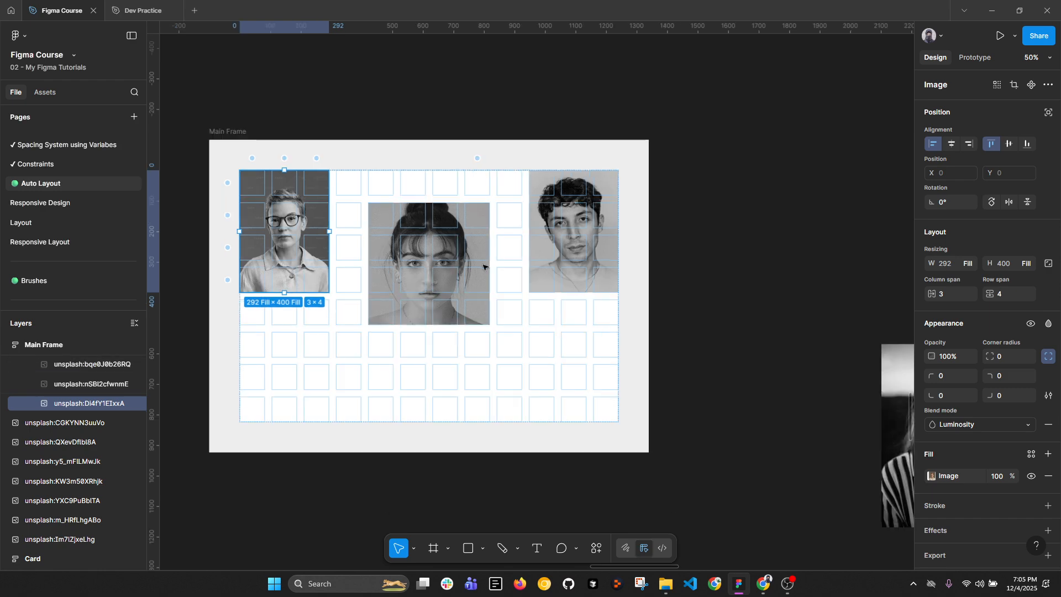
Step: Extend the hair-bun portrait downward so it spans rows two to seven
{"action": "left_click", "coordinate": [482, 256]}
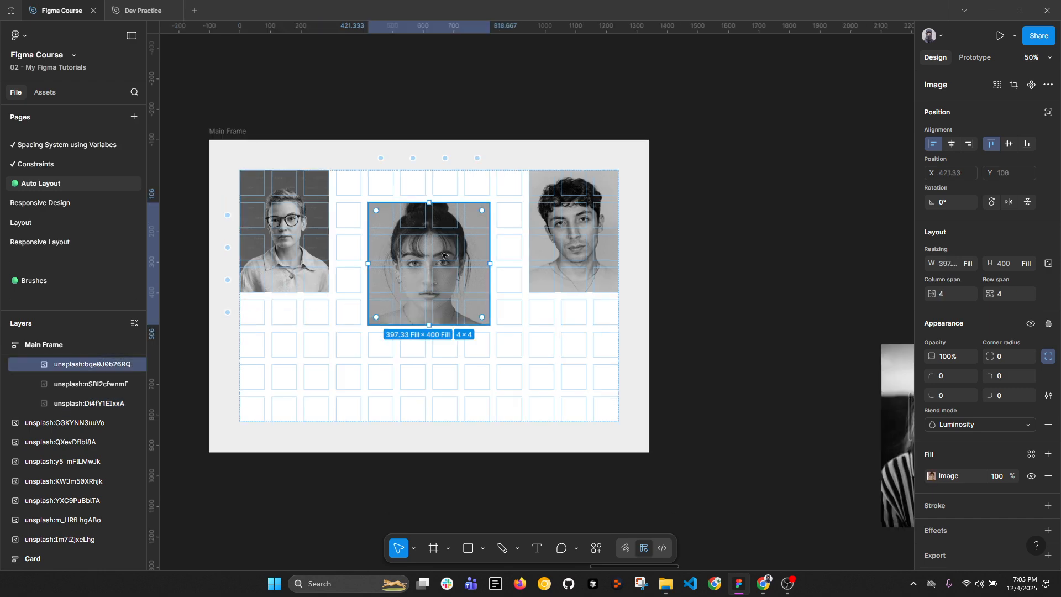
{"action": "left_click_drag", "start_coordinate": [430, 326], "coordinate": [442, 360]}
{"action": "scroll", "coordinate": [430, 356], "scroll_direction": "down", "scroll_amount": 2}
Step: Place the striped-shirt portrait in the Grid frame and narrow it to columns one to three, rows six to eight
{"action": "left_click", "coordinate": [763, 372]}
{"action": "left_click", "coordinate": [860, 385]}
{"action": "left_click_drag", "start_coordinate": [860, 386], "coordinate": [304, 337]}
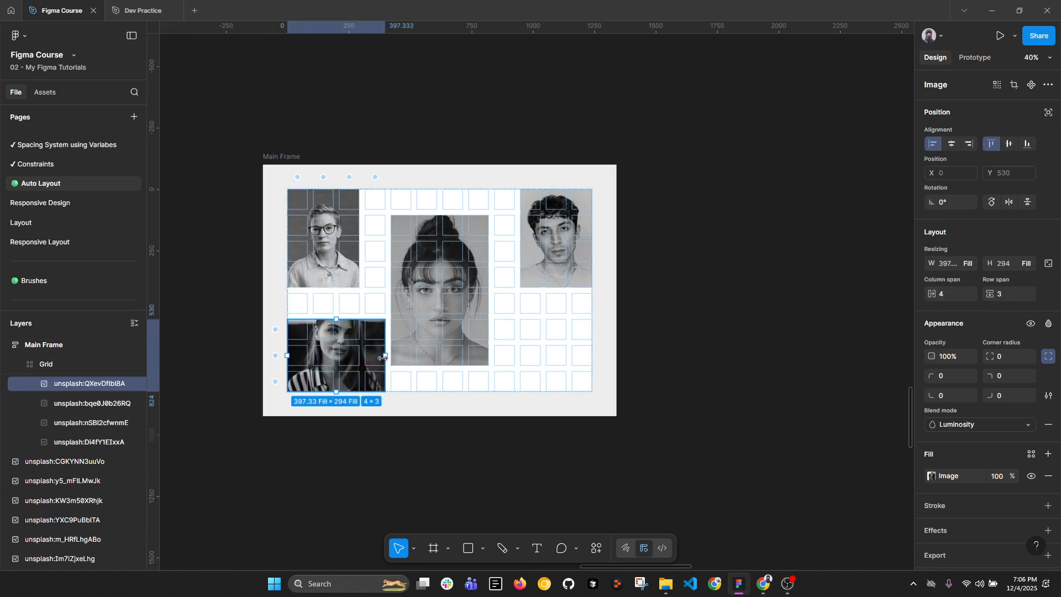
{"action": "left_click_drag", "start_coordinate": [382, 358], "coordinate": [359, 357]}
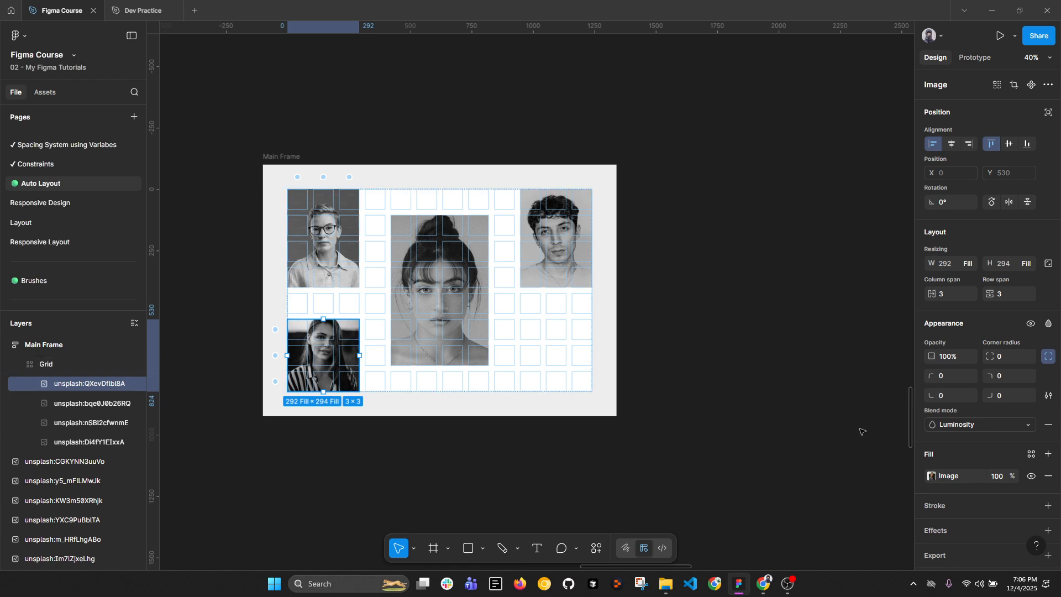
Step: Switch the striped-shirt portrait's image fill to Crop and shift the image down within its frame to show the whole head
{"action": "left_click", "coordinate": [929, 477]}
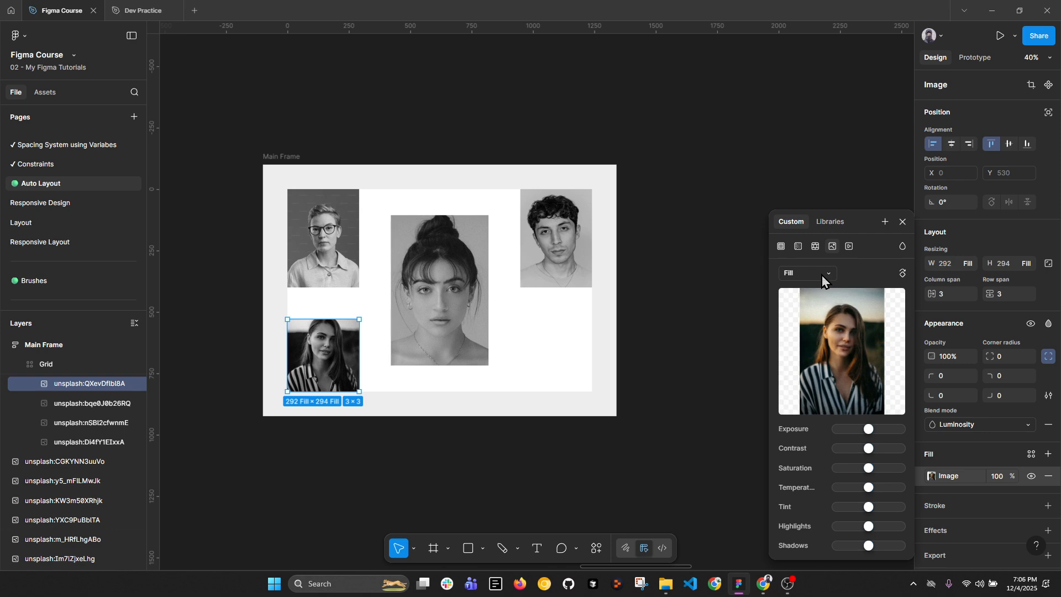
{"action": "left_click", "coordinate": [799, 273]}
{"action": "left_click", "coordinate": [800, 303]}
{"action": "scroll", "coordinate": [347, 333], "scroll_direction": "up", "scroll_amount": 5}
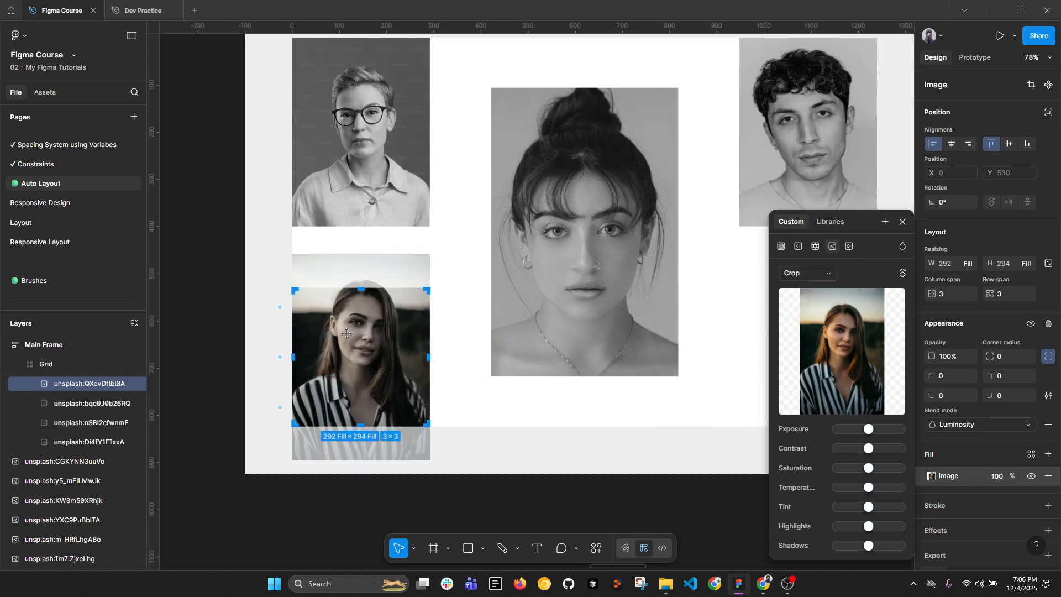
{"action": "key", "text": "space"}
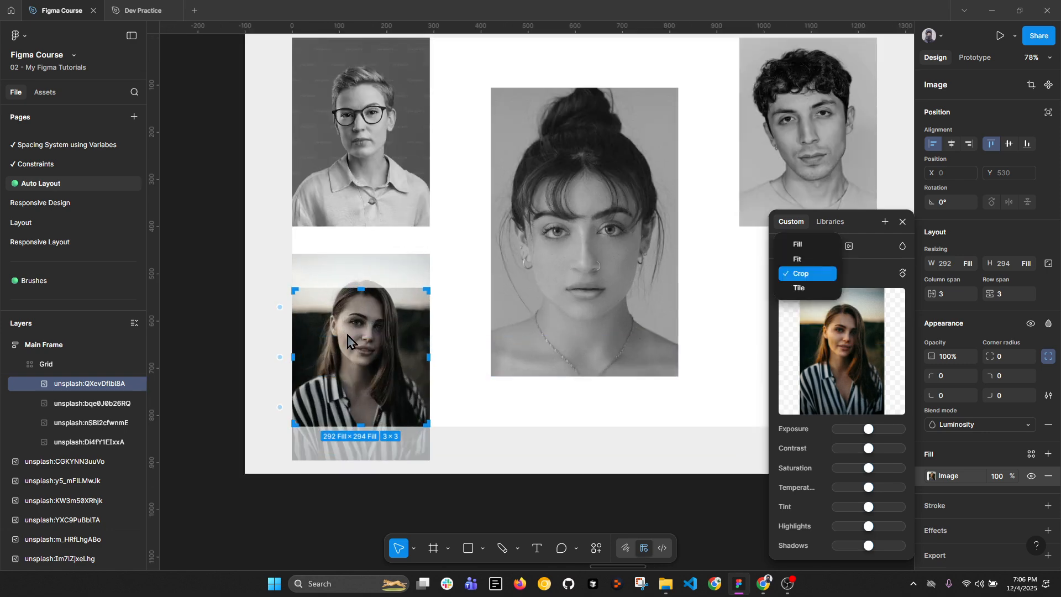
{"action": "left_click", "coordinate": [800, 274]}
{"action": "left_click_drag", "start_coordinate": [358, 325], "coordinate": [357, 347]}
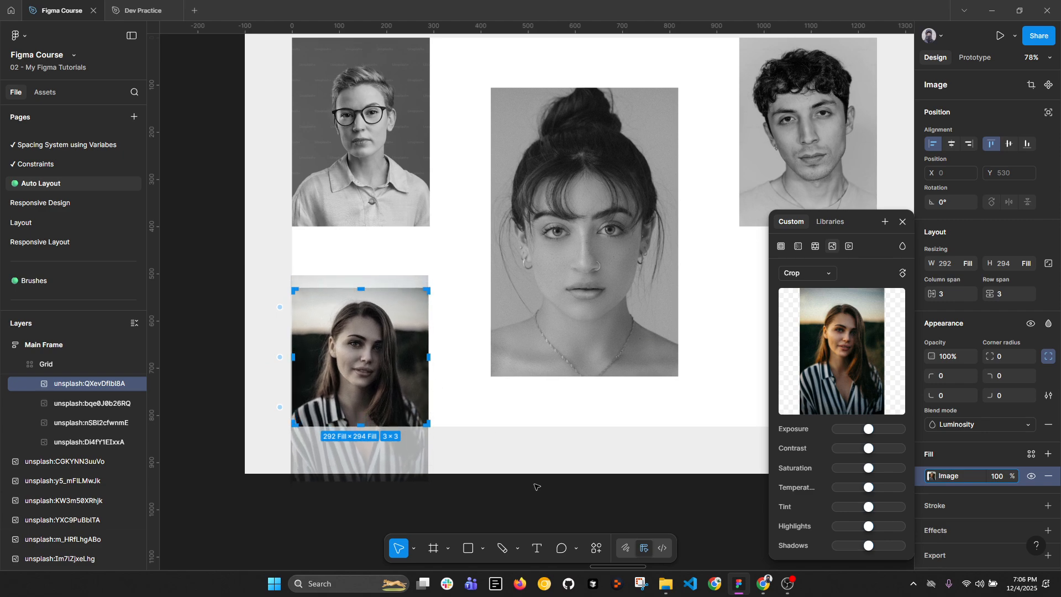
{"action": "left_click", "coordinate": [490, 410]}
Step: Place the curly-haired woman's portrait in the Grid frame's last three columns, rows six to eight
{"action": "scroll", "coordinate": [400, 260], "scroll_direction": "down", "scroll_amount": 5}
{"action": "scroll", "coordinate": [763, 314], "scroll_direction": "down", "scroll_amount": 3}
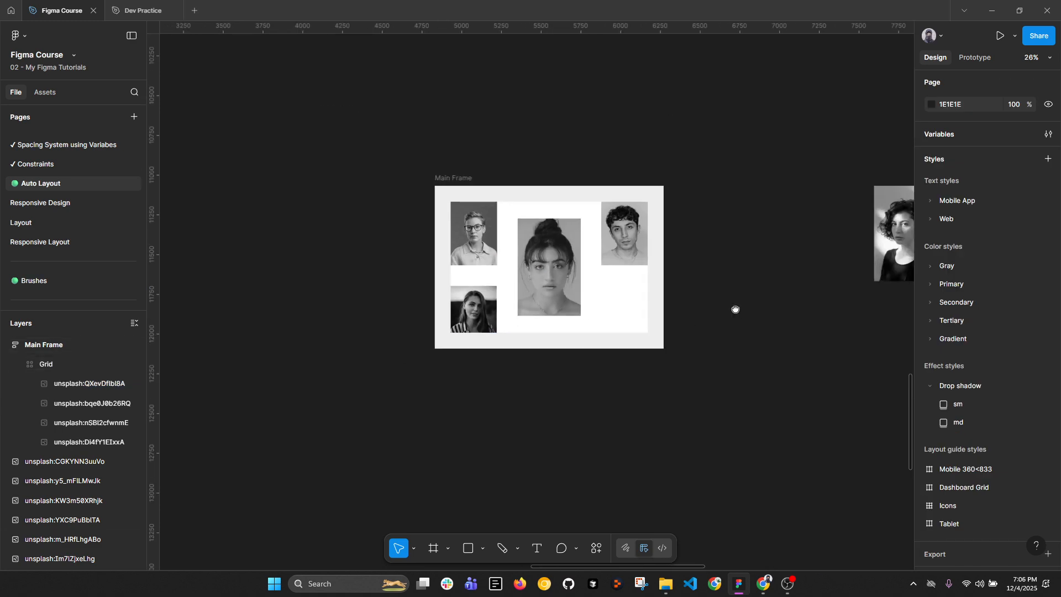
{"action": "scroll", "coordinate": [735, 307], "scroll_direction": "right", "scroll_amount": 3}
{"action": "left_click_drag", "start_coordinate": [756, 273], "coordinate": [458, 303]}
{"action": "scroll", "coordinate": [447, 276], "scroll_direction": "up", "scroll_amount": 5}
{"action": "scroll", "coordinate": [599, 289], "scroll_direction": "down", "scroll_amount": 3}
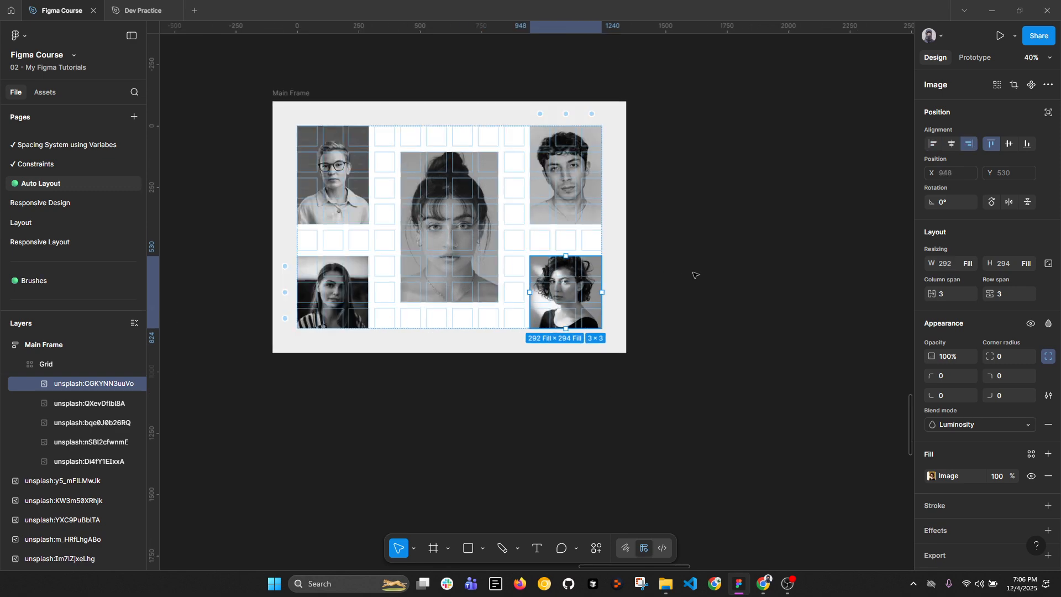
{"action": "left_click", "coordinate": [713, 282]}
{"action": "scroll", "coordinate": [730, 293], "scroll_direction": "up", "scroll_amount": 1}
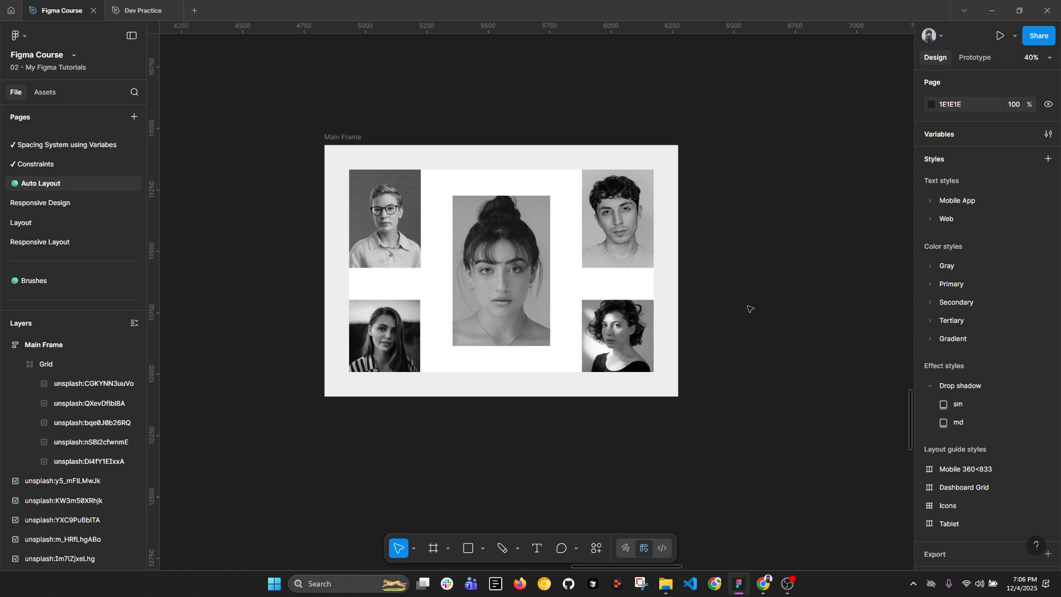
Step: Extend the hair-bun portrait upward and downward so it spans all eight rows of the grid
{"action": "left_click", "coordinate": [504, 232]}
{"action": "left_click_drag", "start_coordinate": [499, 188], "coordinate": [500, 170]}
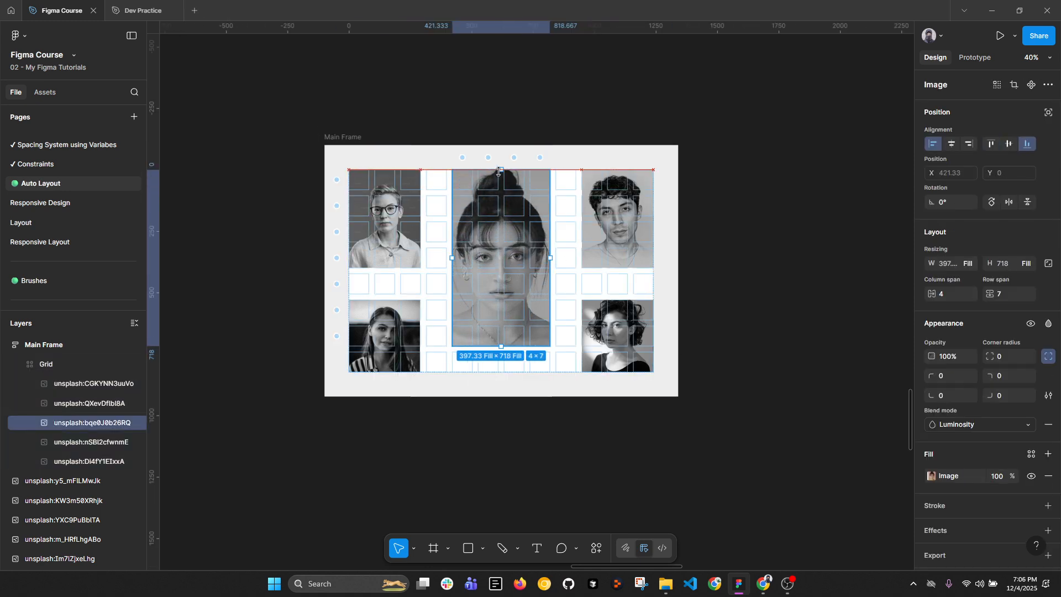
{"action": "left_click_drag", "start_coordinate": [501, 346], "coordinate": [504, 368]}
Step: Select the Grid frame and open its grid settings at column 4
{"action": "left_click", "coordinate": [432, 241]}
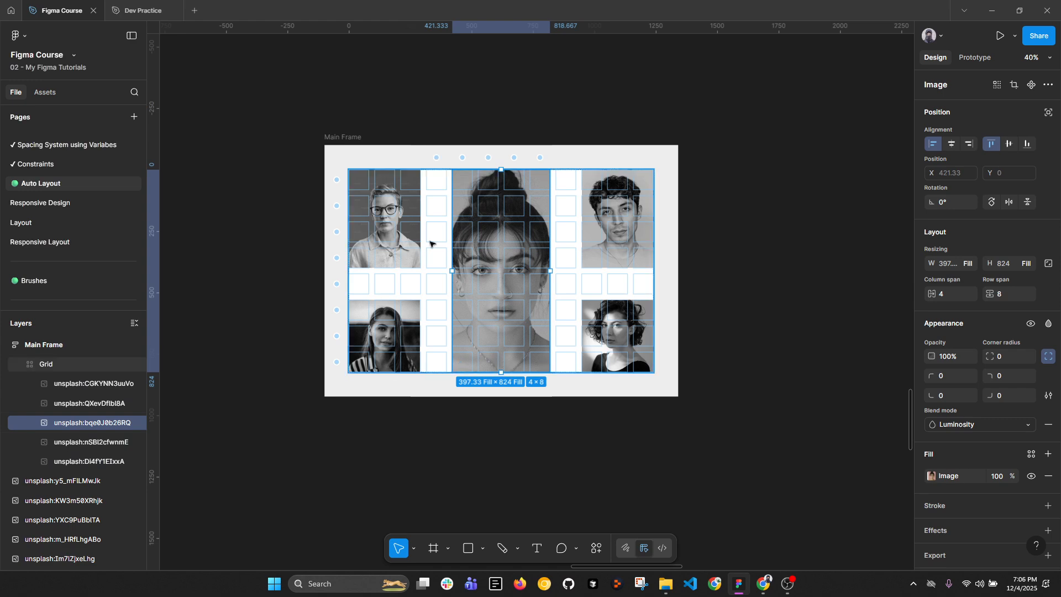
{"action": "scroll", "coordinate": [431, 241], "scroll_direction": "up", "scroll_amount": 2}
{"action": "left_click", "coordinate": [445, 184]}
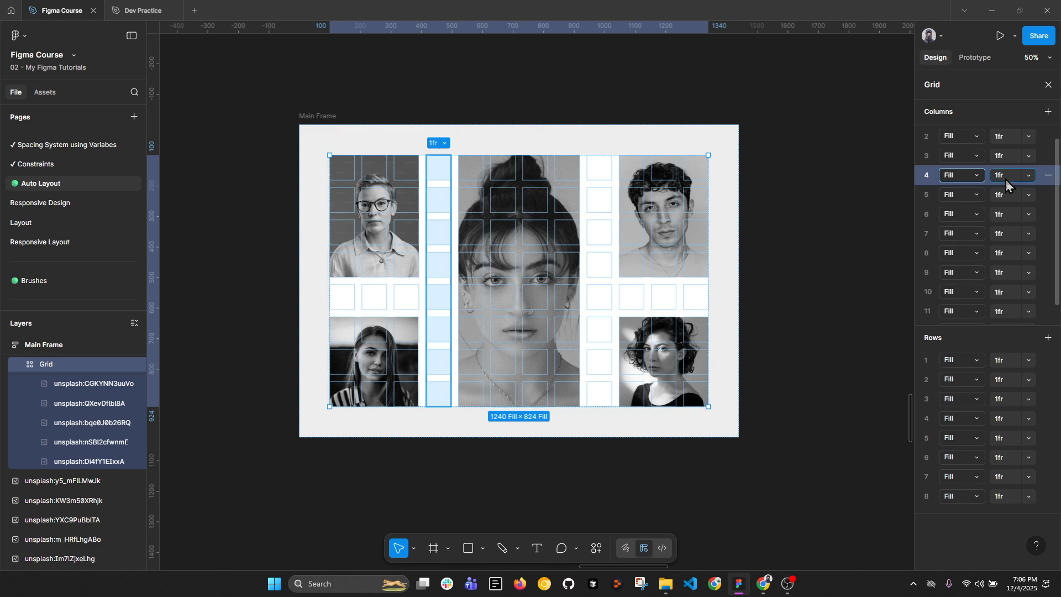
Step: Try removing column 4 and setting column 5's width to 0.5fr, undoing each change
{"action": "left_click", "coordinate": [1047, 177]}
{"action": "key", "text": "ctrl+z"}
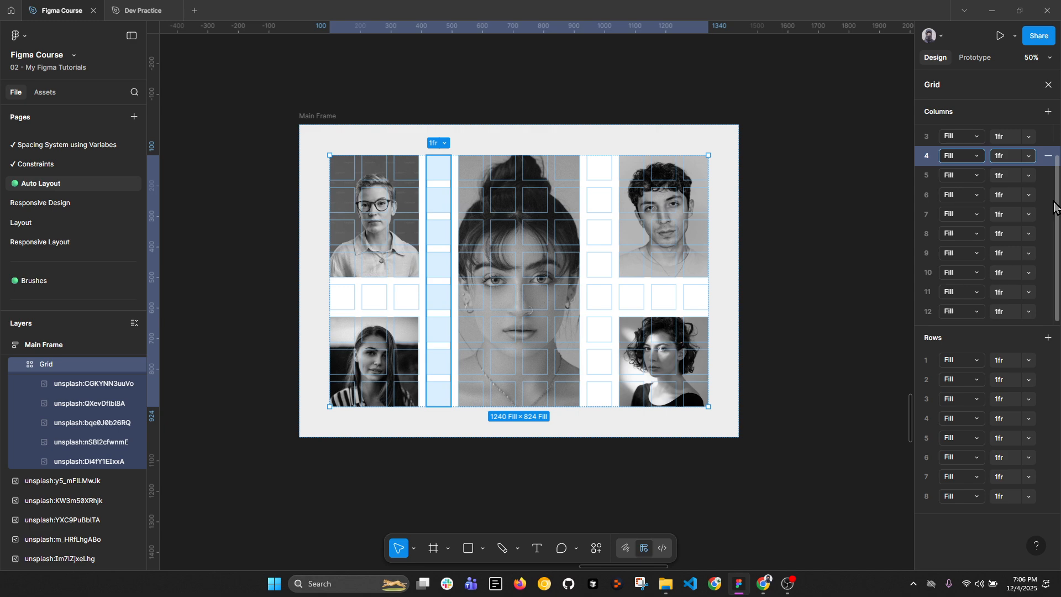
{"action": "left_click", "coordinate": [1029, 176]}
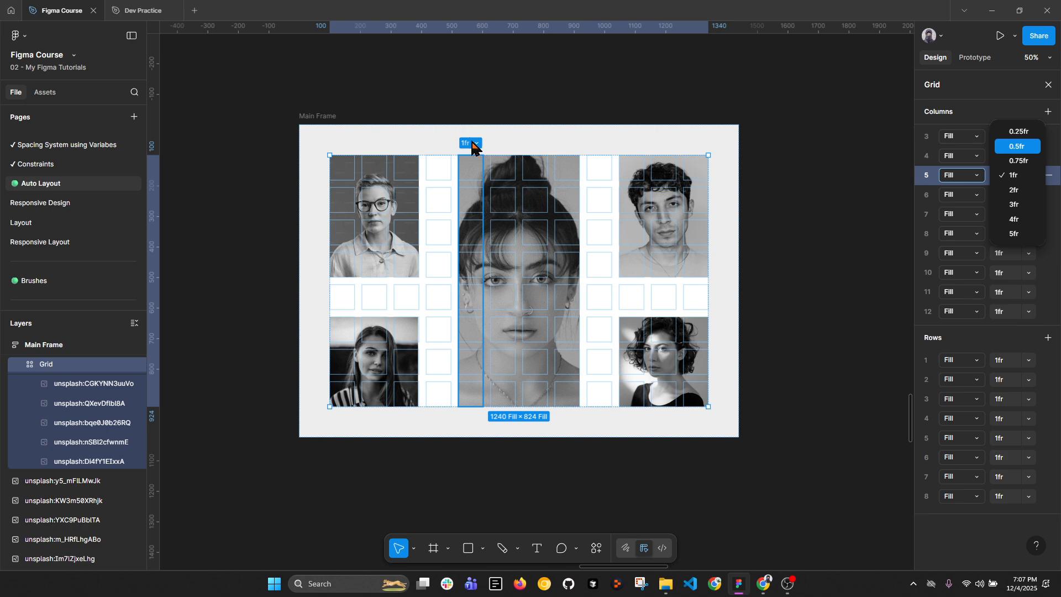
{"action": "left_click", "coordinate": [1019, 150]}
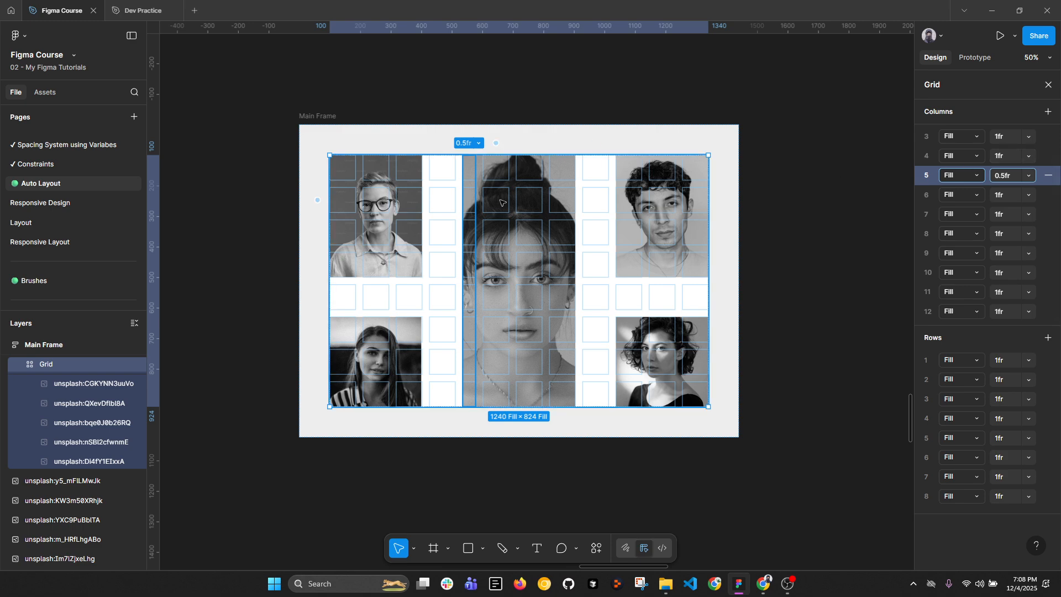
{"action": "key", "text": "ctrl+z"}
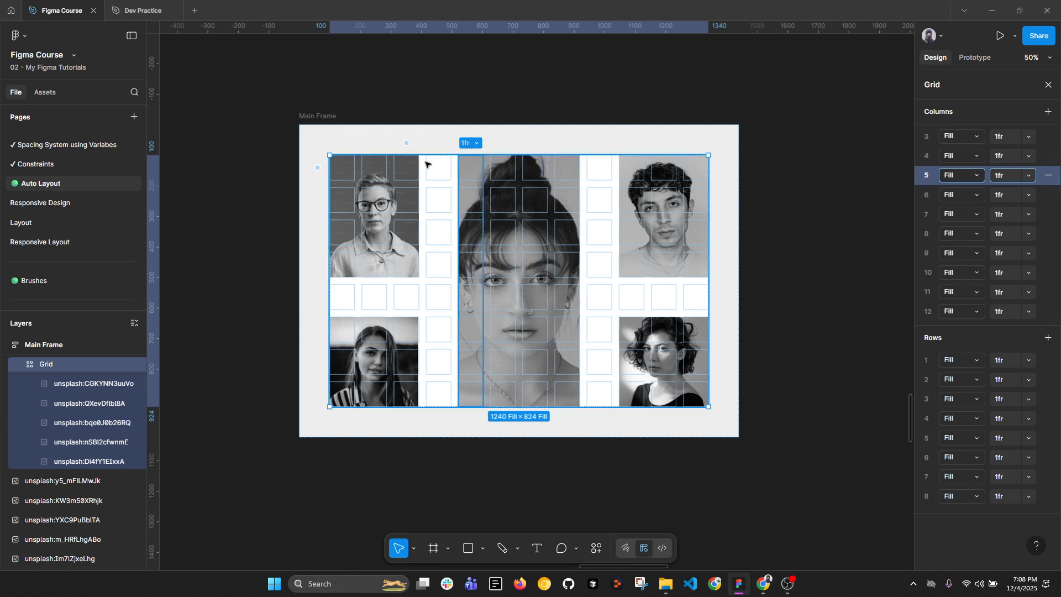
Step: Set the width of column 4, the empty column before the hair-bun portrait, to 0.25fr
{"action": "left_click", "coordinate": [439, 199]}
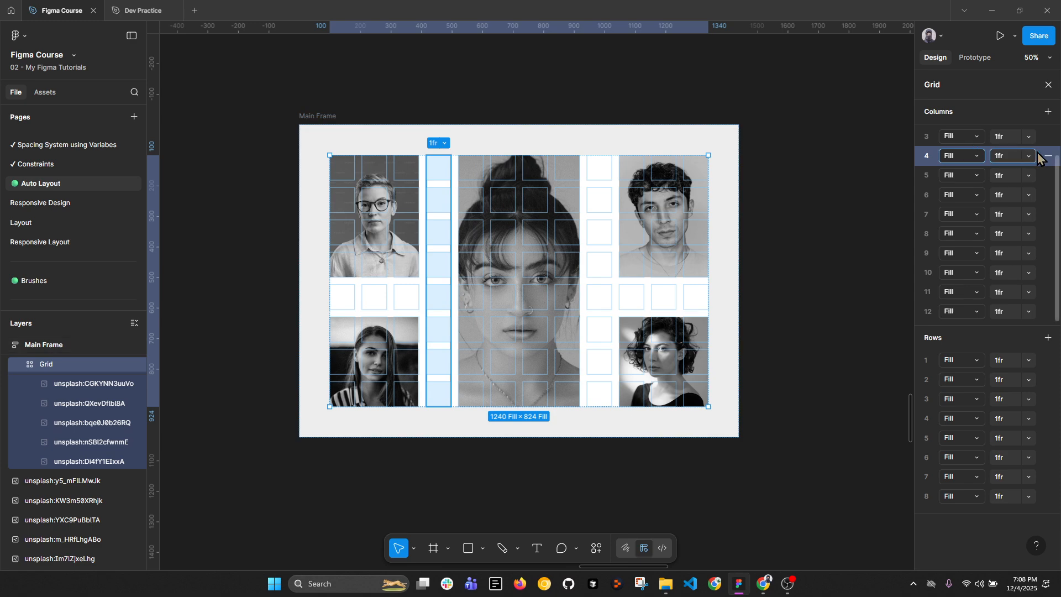
{"action": "left_click", "coordinate": [442, 144]}
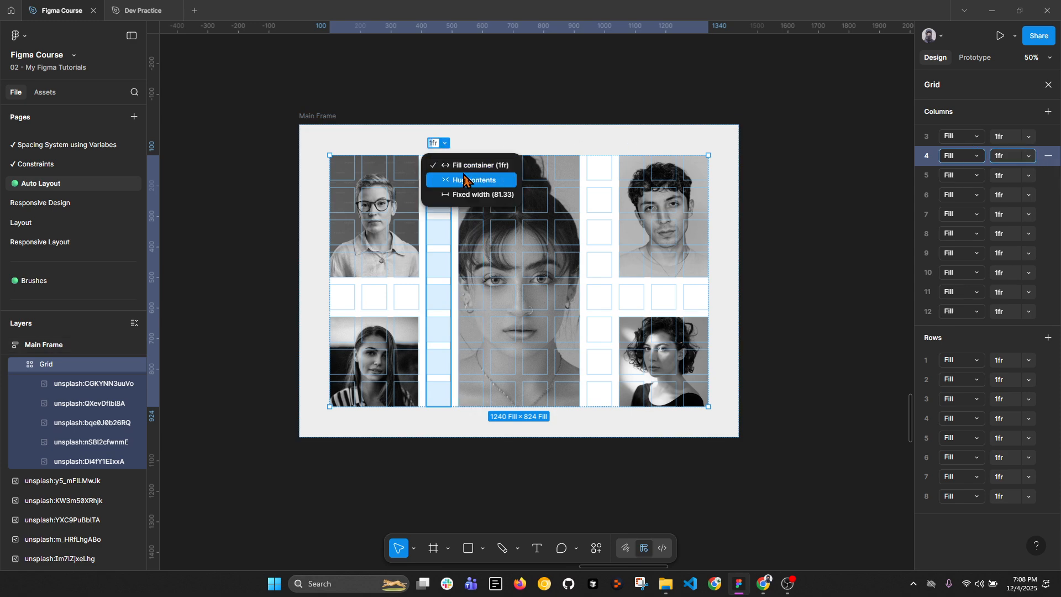
{"action": "left_click", "coordinate": [1030, 158]}
{"action": "left_click", "coordinate": [1010, 157]}
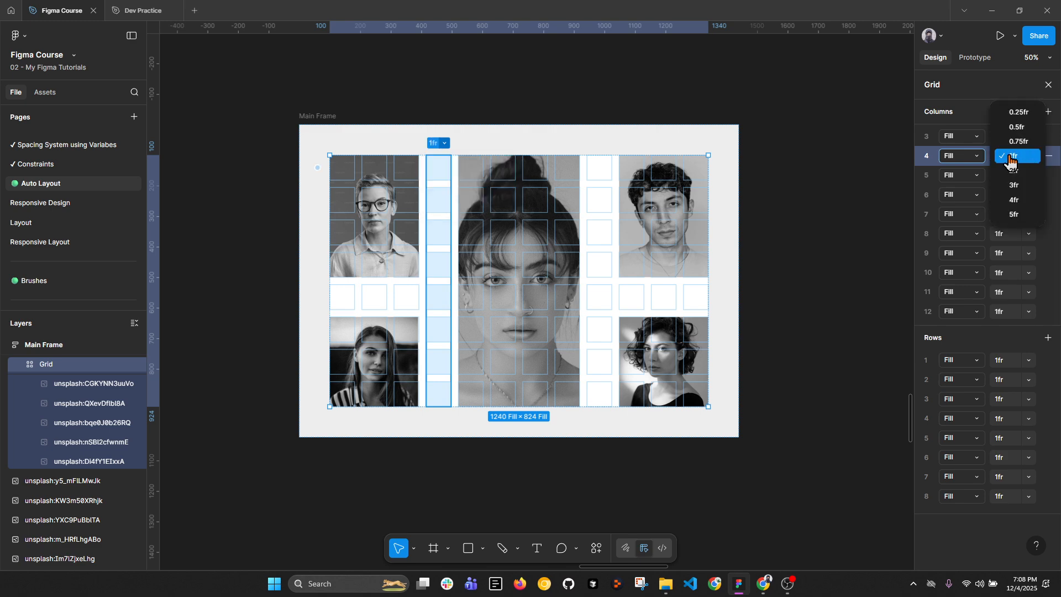
{"action": "left_click", "coordinate": [1017, 113]}
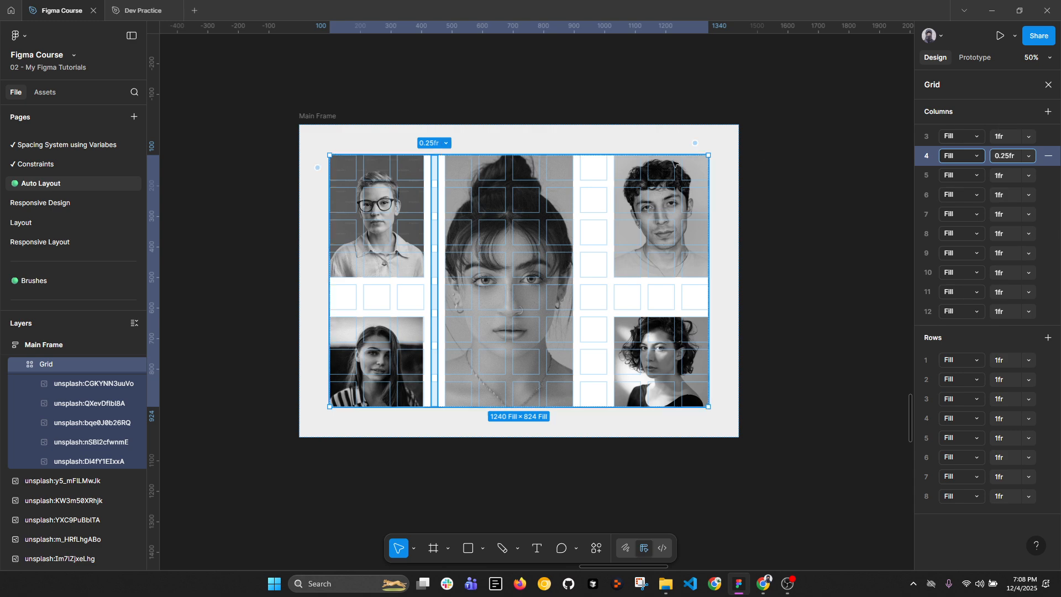
{"action": "key", "text": "Escape"}
Step: Set the width of column 9, the empty column after the hair-bun portrait, to 0.25fr and deselect the Grid frame
{"action": "left_click", "coordinate": [593, 145]}
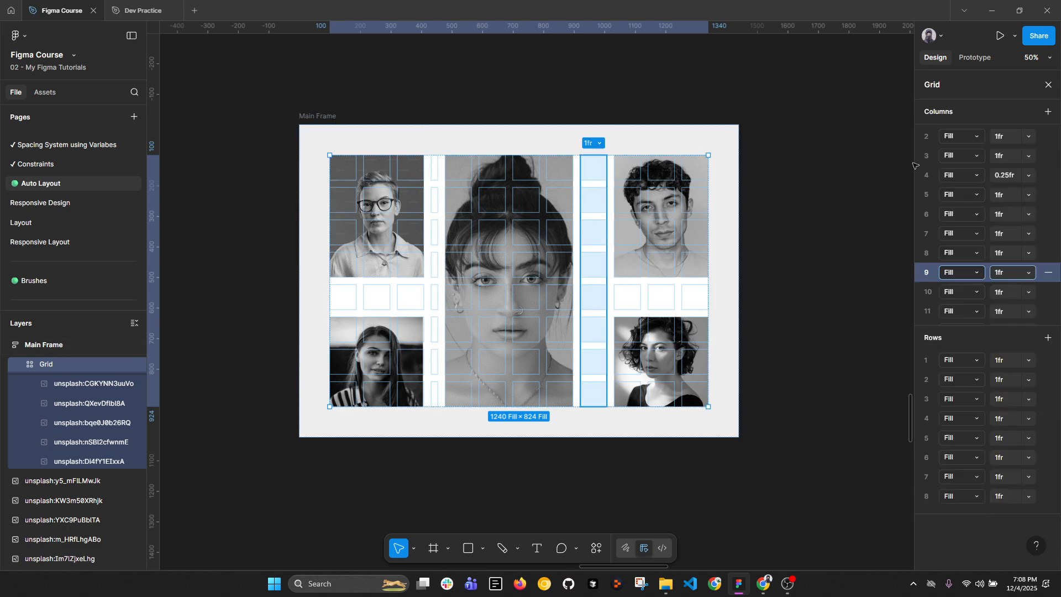
{"action": "left_click", "coordinate": [1029, 273]}
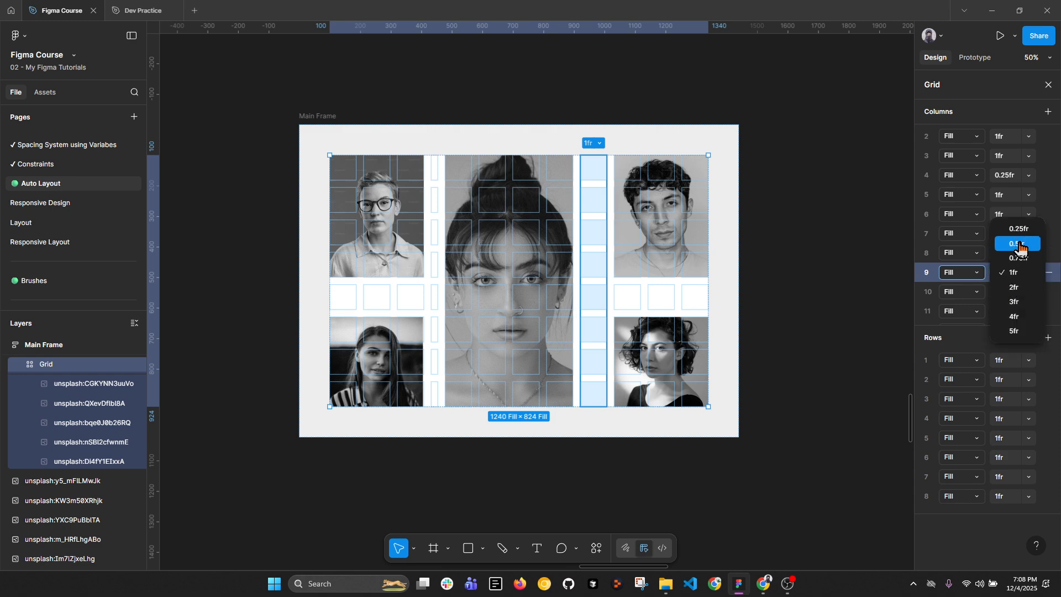
{"action": "left_click", "coordinate": [1017, 228]}
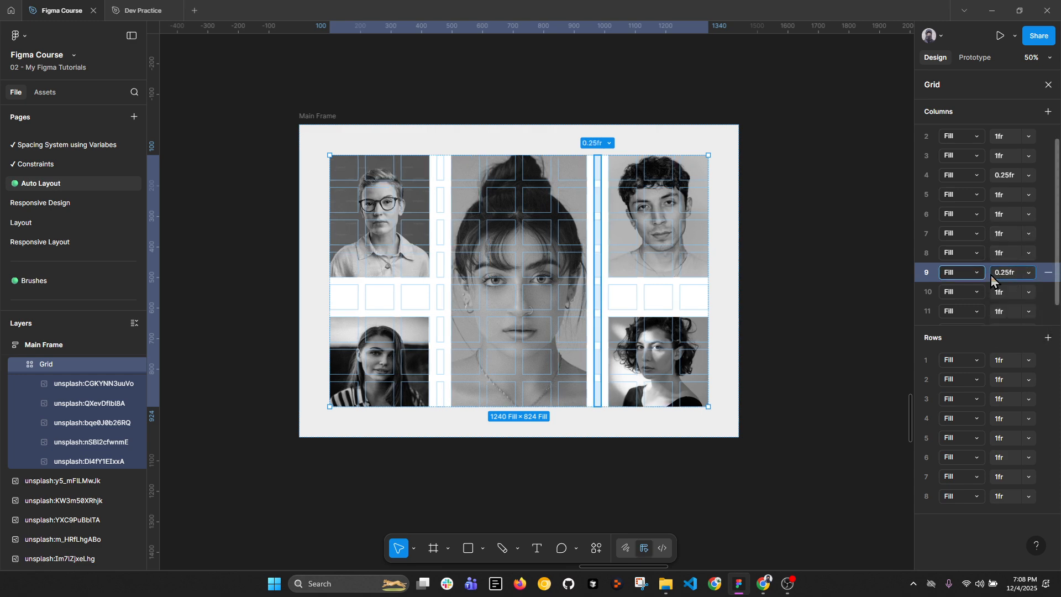
{"action": "left_click", "coordinate": [274, 91]}
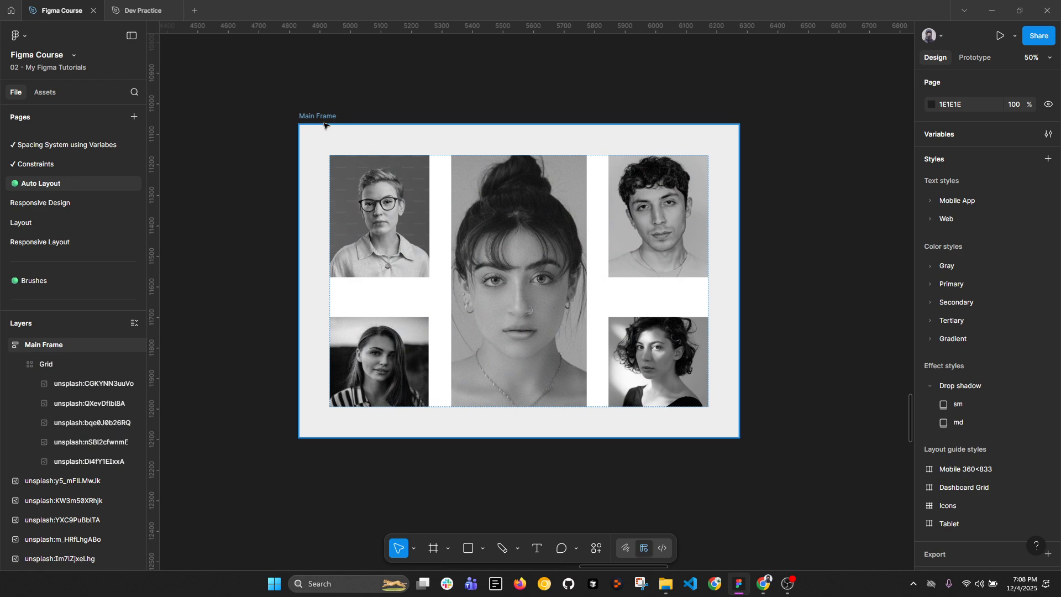
Step: Select the portraits' Grid frame and open its grid settings at row 5, the empty row between the upper and lower portraits
{"action": "left_click", "coordinate": [325, 117]}
{"action": "mouse_move", "coordinate": [739, 239]}
{"action": "left_mouse_down"}
{"action": "mouse_move", "coordinate": [879, 237]}
{"action": "mouse_move", "coordinate": [739, 239]}
{"action": "left_mouse_up"}
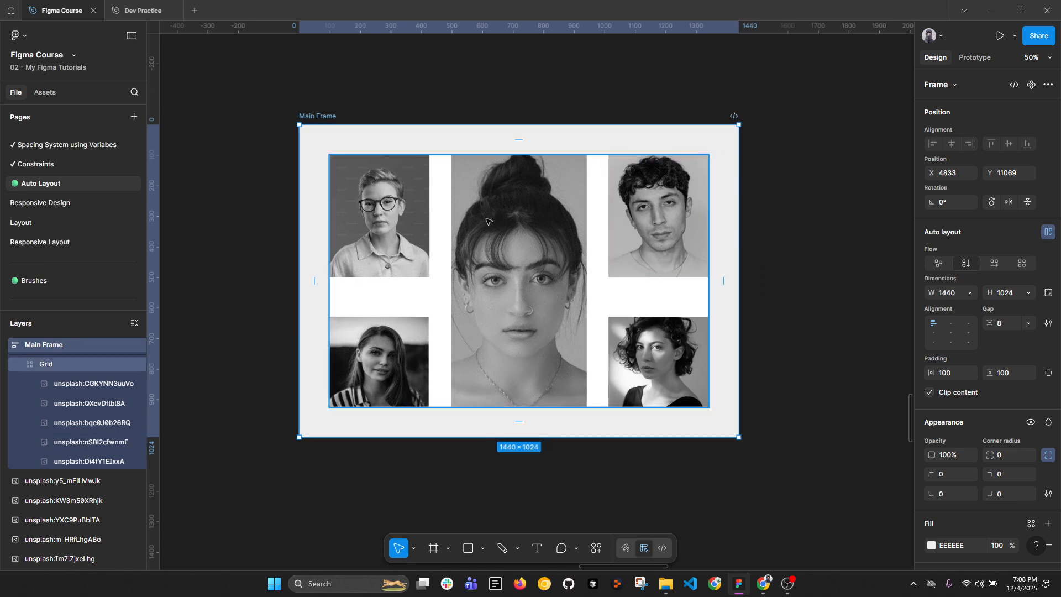
{"action": "left_click", "coordinate": [394, 254]}
{"action": "left_click", "coordinate": [315, 298]}
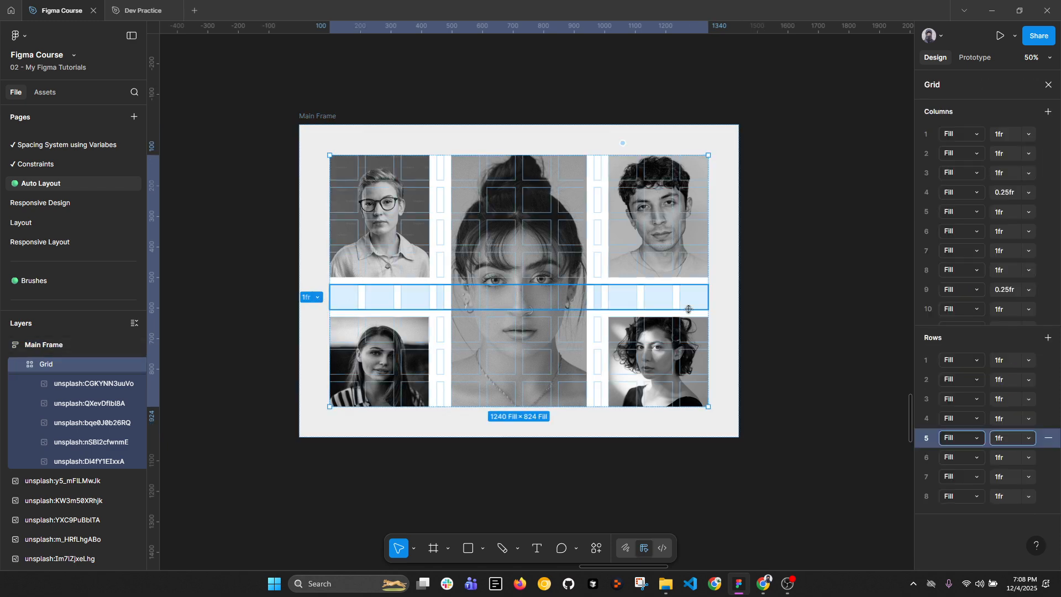
Step: Try removing row 5 from the portrait grid, and undo the removal
{"action": "left_click", "coordinate": [1048, 438]}
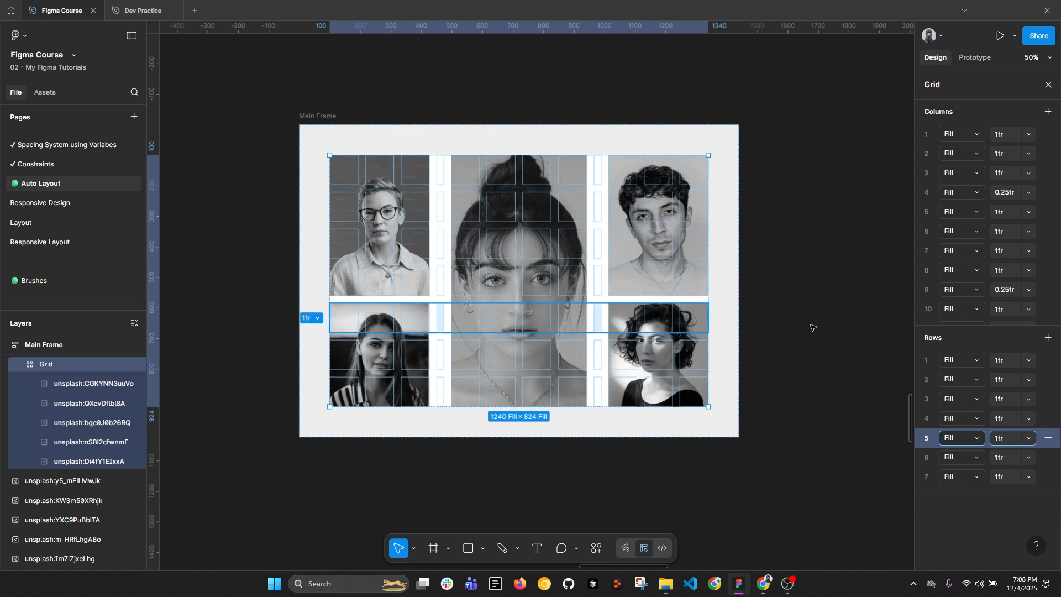
{"action": "key", "text": "ctrl+z"}
Step: Set the height of row 5, the empty row between the portraits, to 0.25fr and deselect the Grid frame
{"action": "left_click", "coordinate": [1029, 440]}
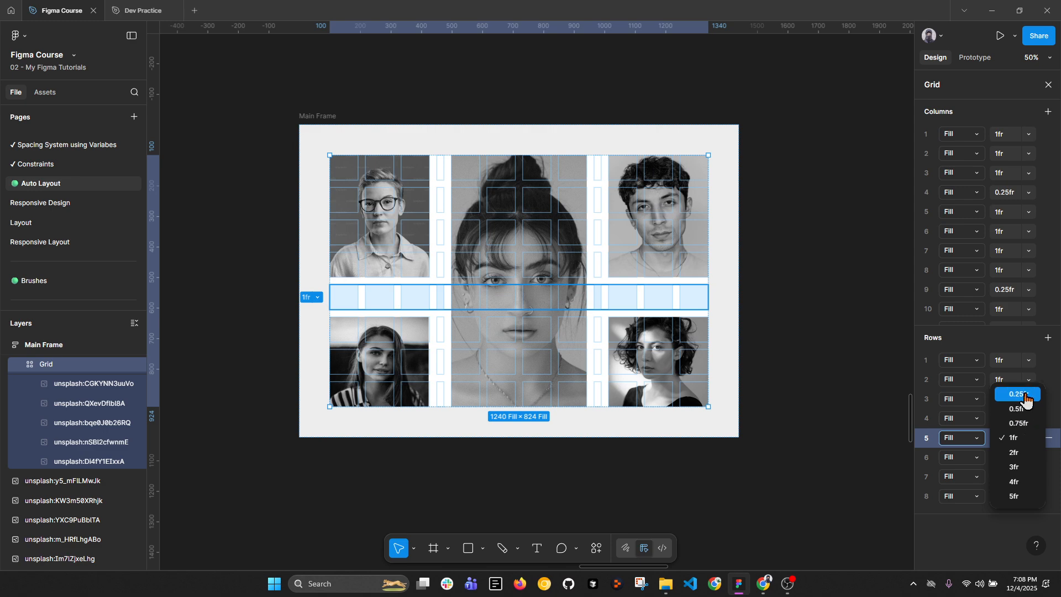
{"action": "left_click", "coordinate": [1024, 395]}
{"action": "left_click", "coordinate": [847, 423]}
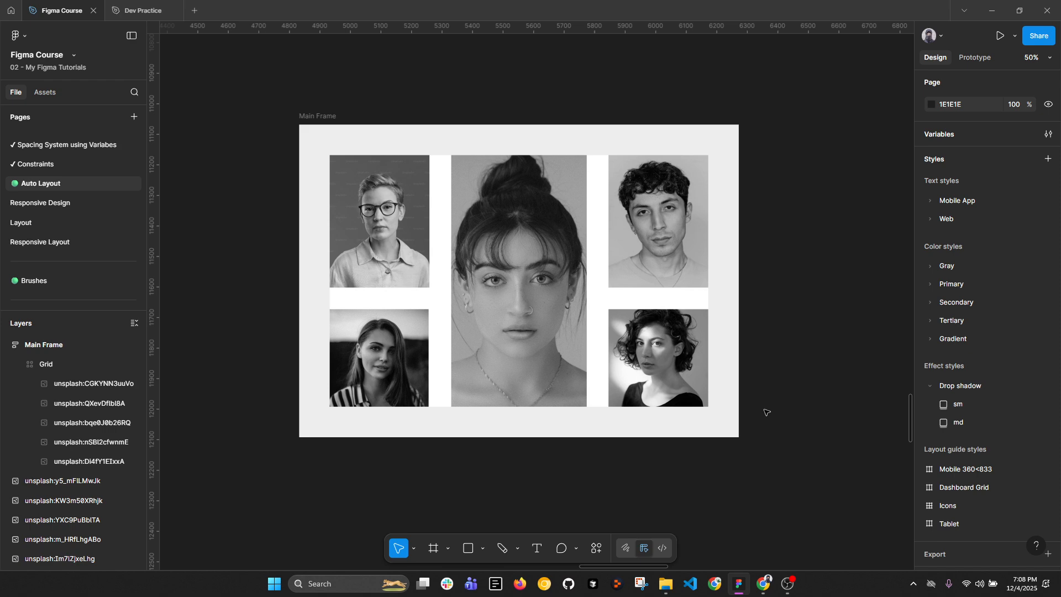
Step: Examine the table header and row elements beside the empty Main Frame, and the size of its inner grid
{"action": "key", "text": "alt+l"}
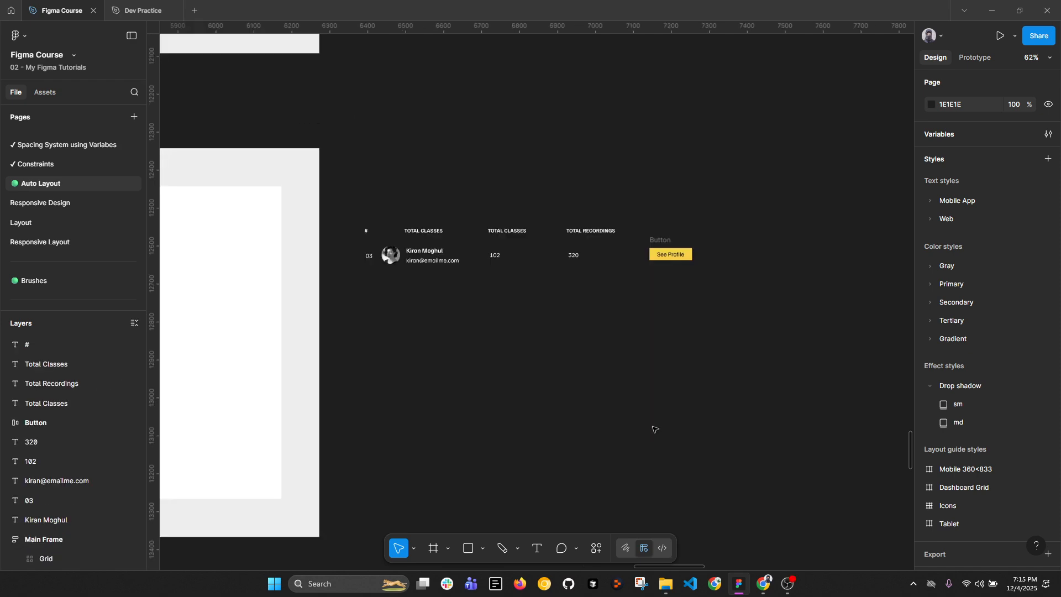
{"action": "scroll", "coordinate": [671, 358], "scroll_direction": "down", "scroll_amount": 5, "text": "ctrl"}
{"action": "scroll", "coordinate": [443, 326], "scroll_direction": "up", "scroll_amount": 4, "text": "ctrl"}
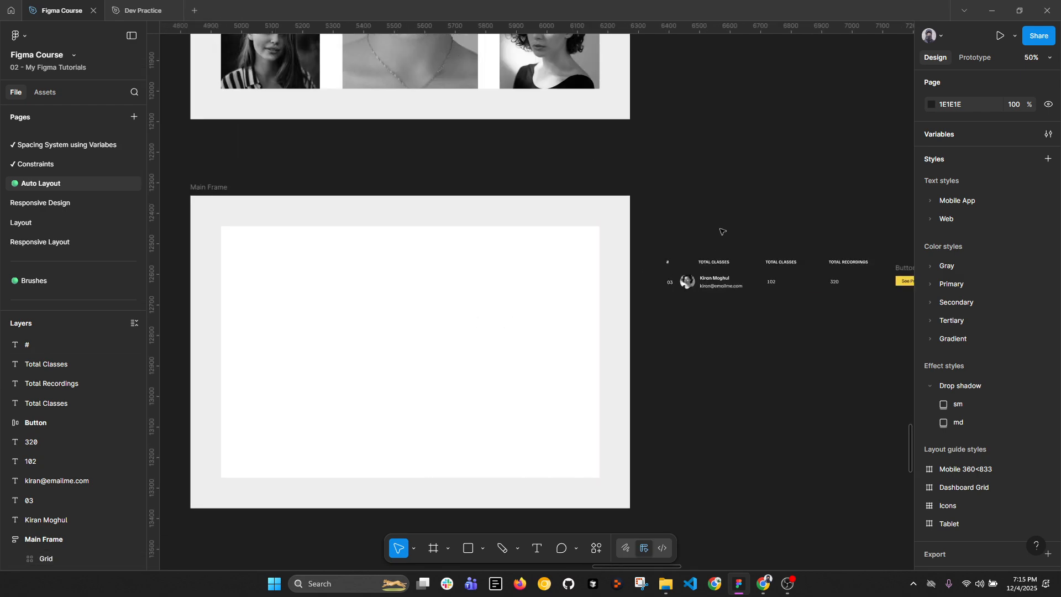
{"action": "scroll", "coordinate": [685, 216], "scroll_direction": "right", "scroll_amount": 3}
{"action": "left_click_drag", "start_coordinate": [544, 224], "coordinate": [860, 301]}
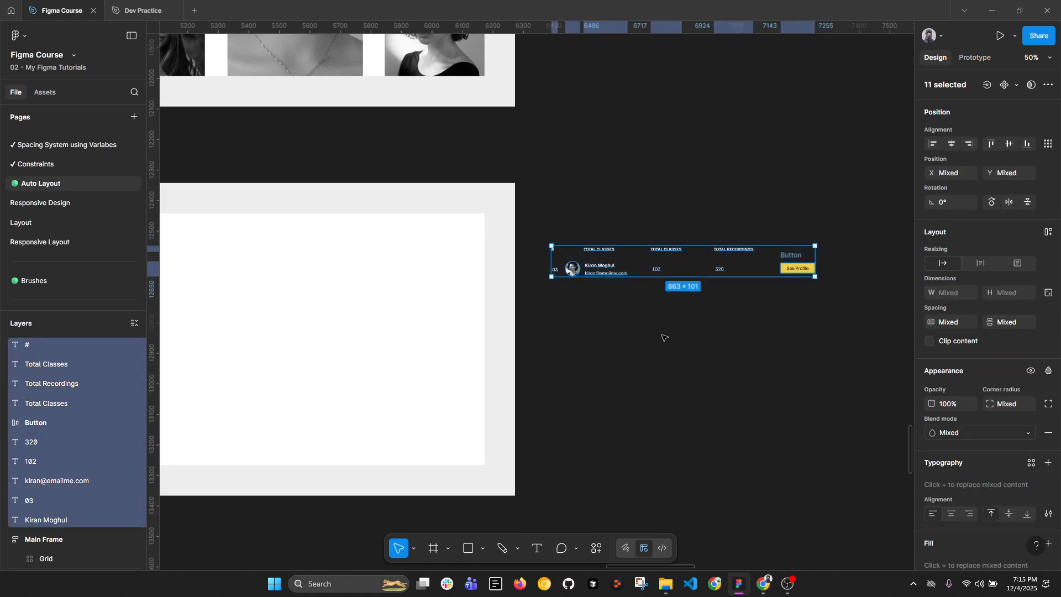
{"action": "scroll", "coordinate": [664, 337], "scroll_direction": "left", "scroll_amount": 4}
{"action": "left_click", "coordinate": [523, 305]}
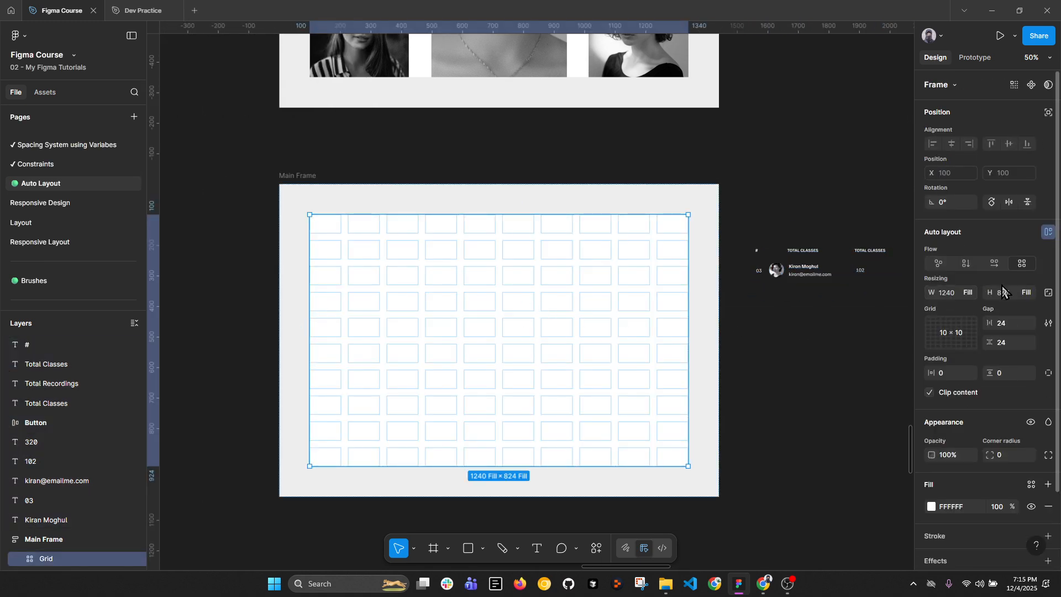
{"action": "left_click", "coordinate": [942, 332]}
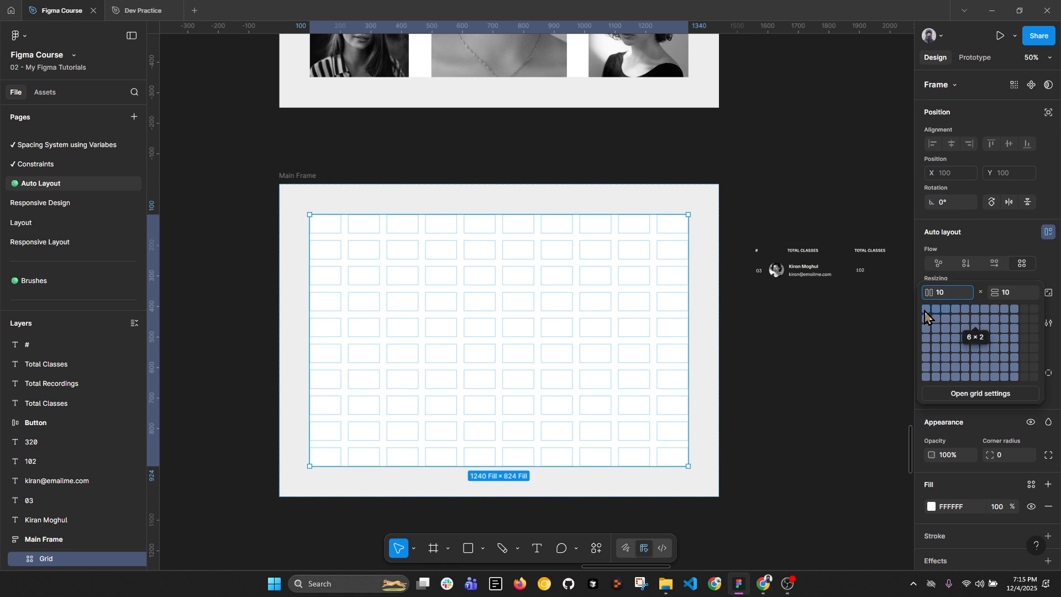
{"action": "left_click", "coordinate": [829, 358]}
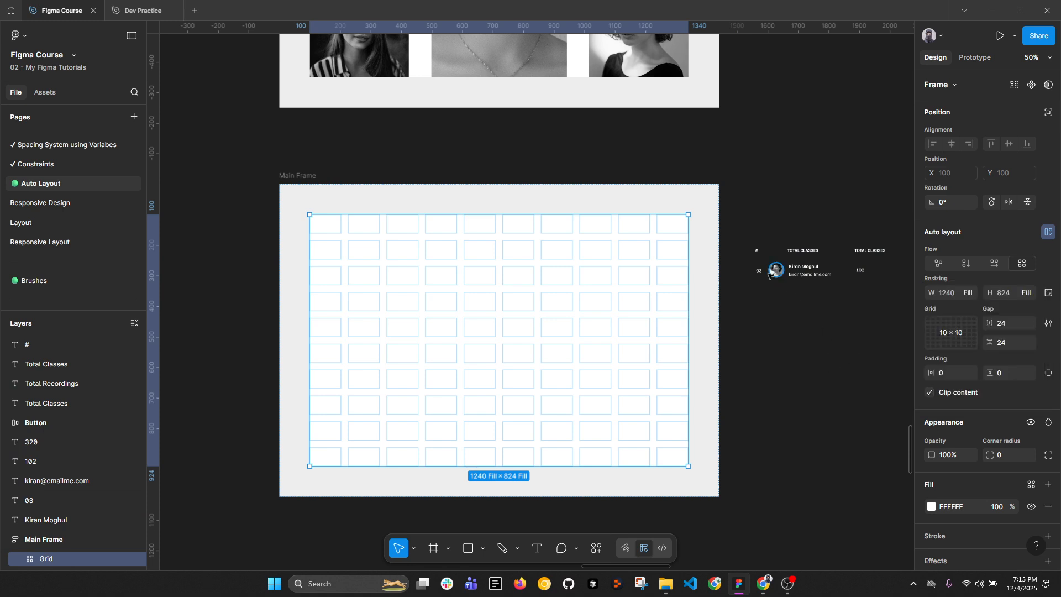
{"action": "scroll", "coordinate": [750, 238], "scroll_direction": "up", "scroll_amount": 2}
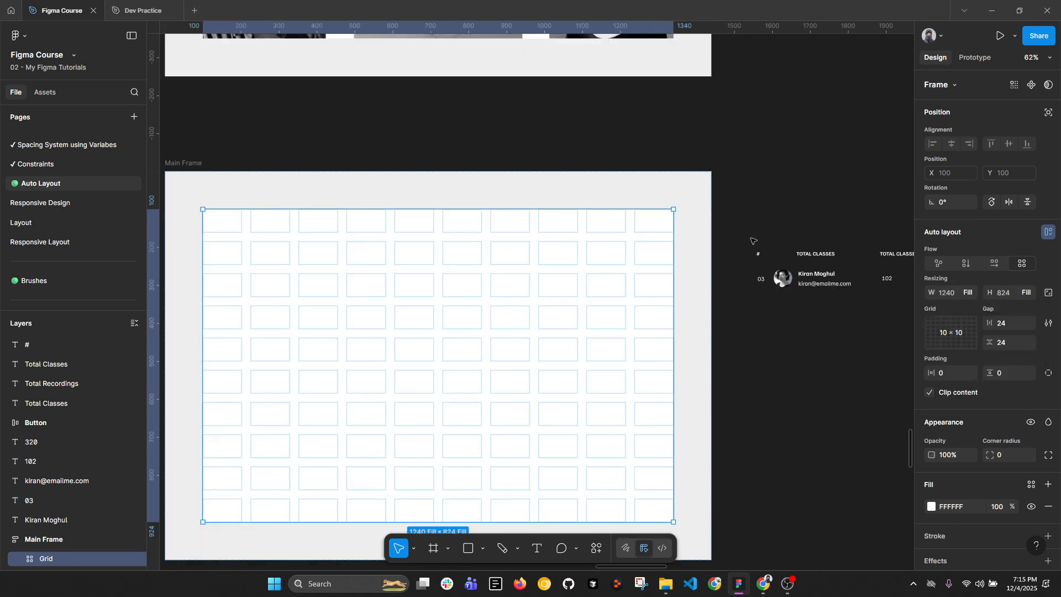
Step: Switch to the browser to examine the Dribbble orders table shot as a reference, and return to Figma
{"action": "left_click", "coordinate": [763, 583]}
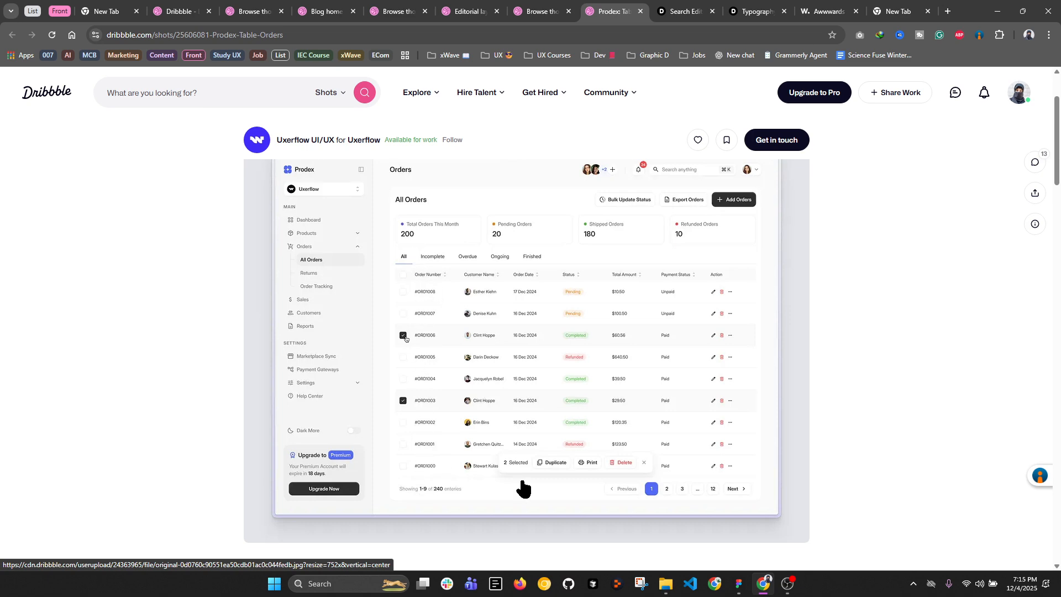
{"action": "left_click", "coordinate": [739, 584]}
Step: Move the "03" text into the empty Grid frame, in the first cell of the second row
{"action": "left_click", "coordinate": [760, 257]}
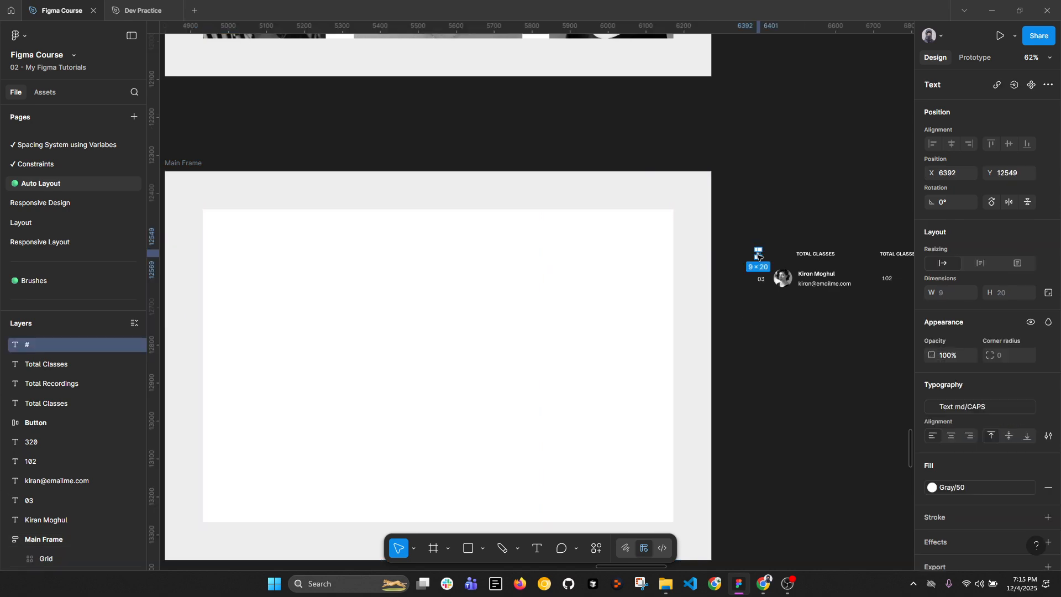
{"action": "left_click", "coordinate": [762, 280]}
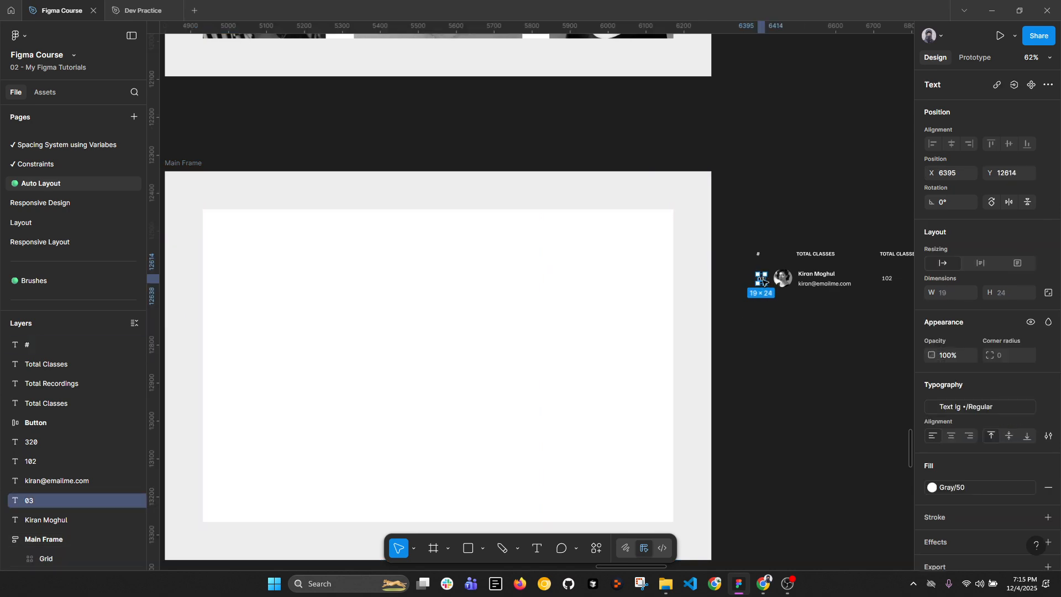
{"action": "left_click_drag", "start_coordinate": [763, 282], "coordinate": [242, 272]}
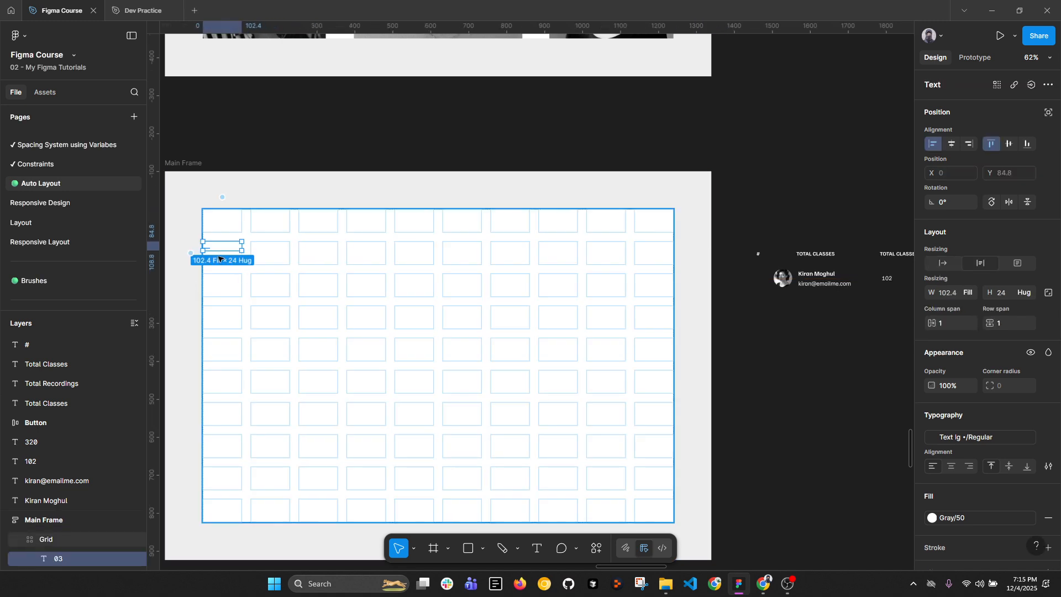
Step: Change the fill of the 10 × 10 Grid frame to the Gray/900 library color
{"action": "left_click", "coordinate": [565, 272]}
{"action": "scroll", "coordinate": [989, 277], "scroll_direction": "down", "scroll_amount": 4}
{"action": "left_click", "coordinate": [1031, 329]}
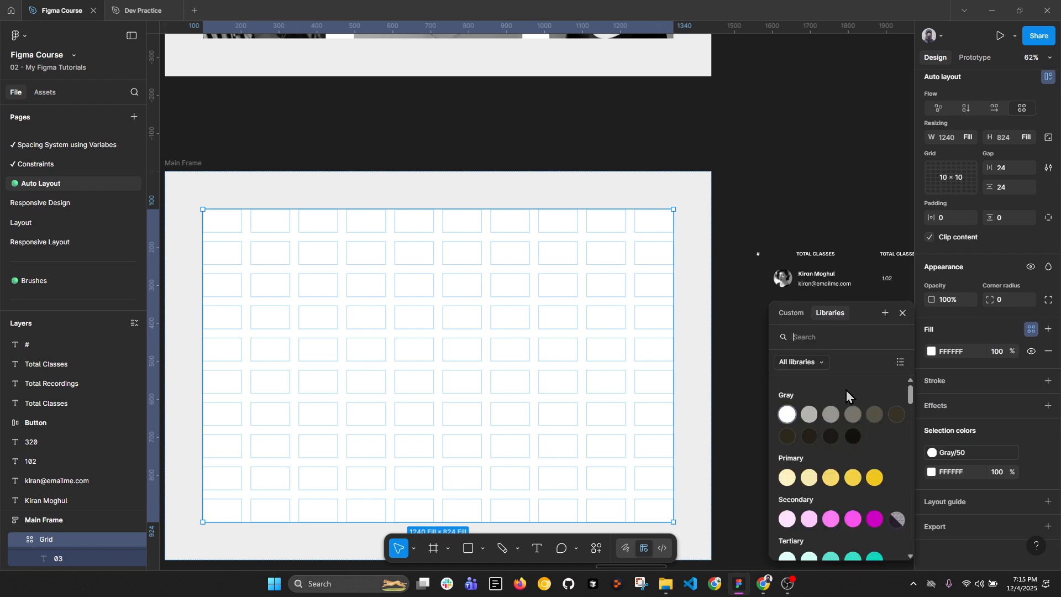
{"action": "left_click", "coordinate": [853, 436]}
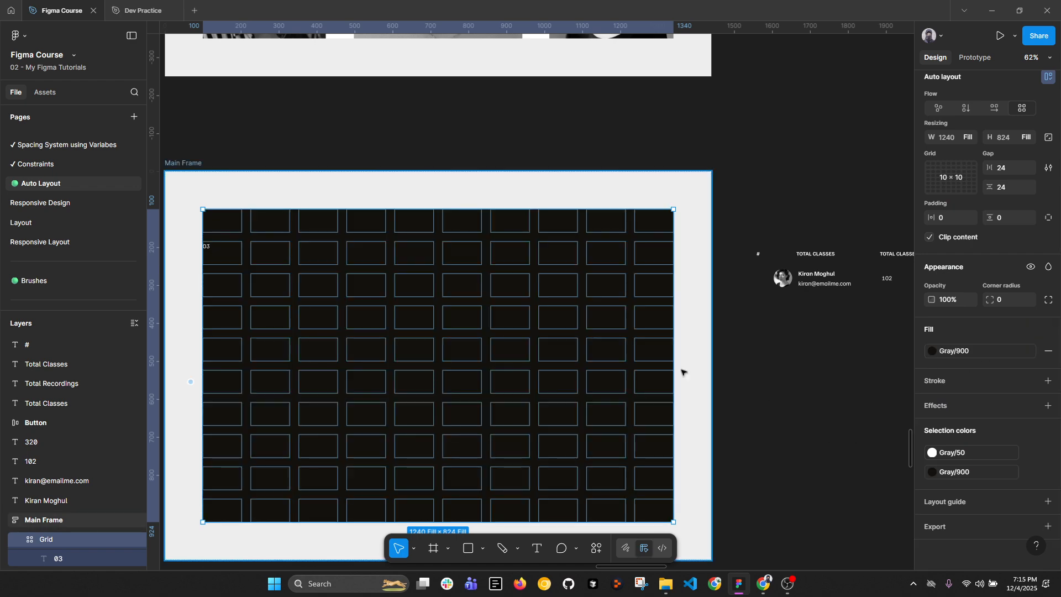
Step: Try a column span of 2 for the "03" text, and undo it
{"action": "left_click", "coordinate": [210, 249]}
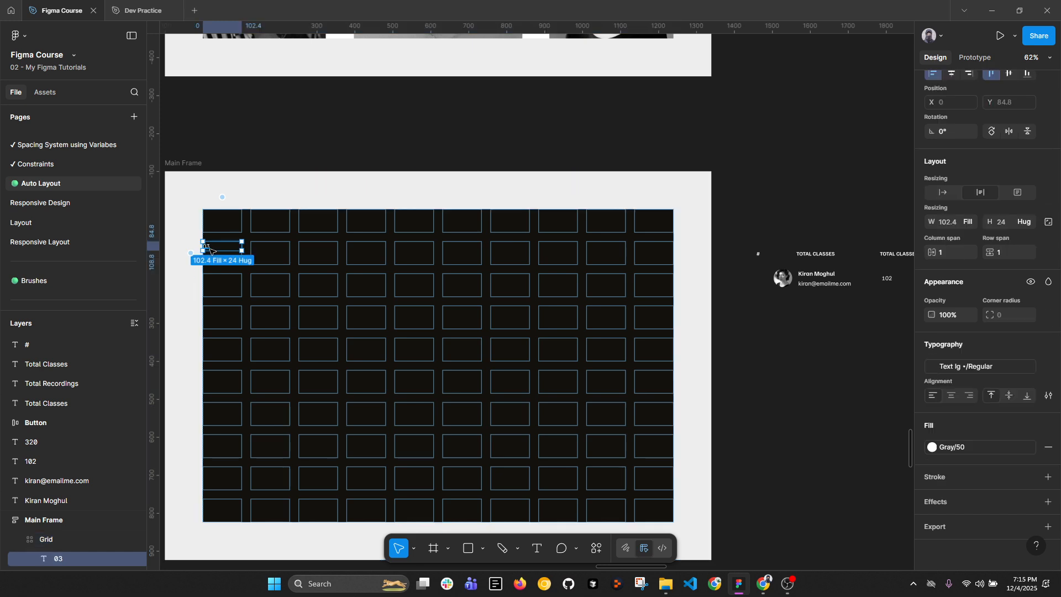
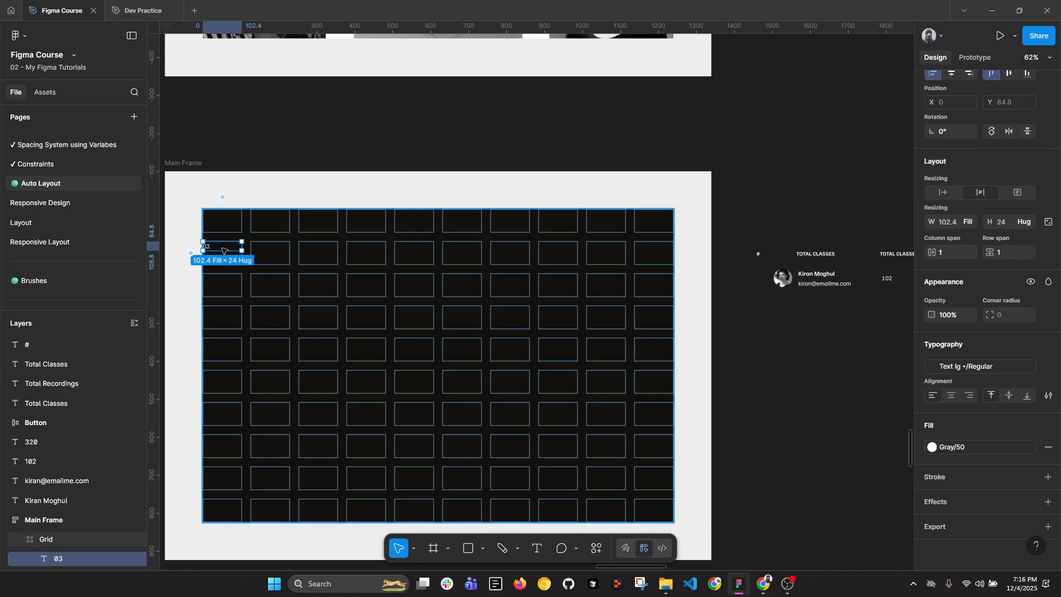
{"action": "left_click", "coordinate": [951, 252]}
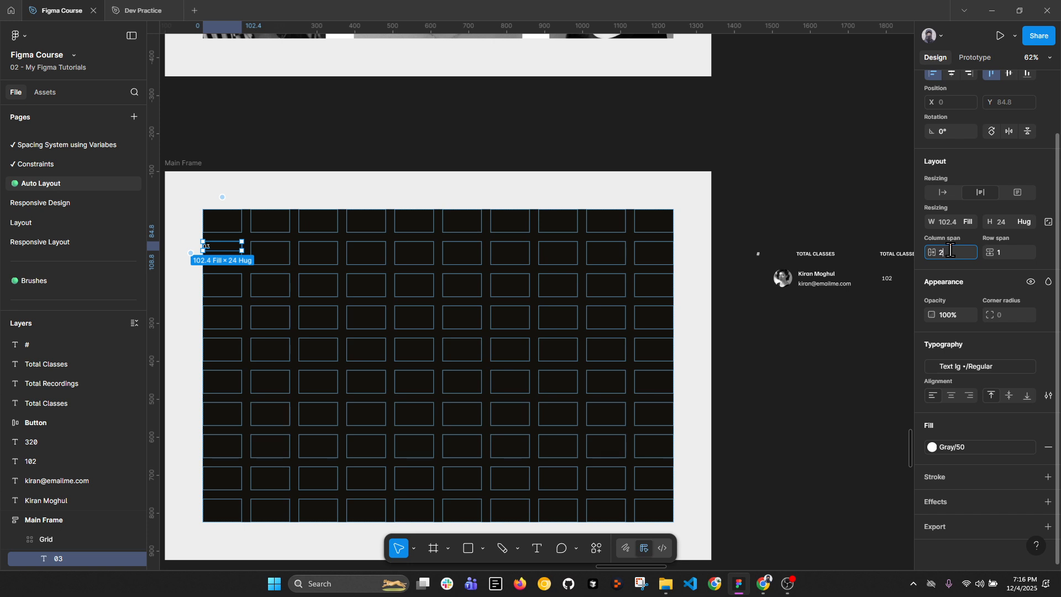
{"action": "key", "text": "Return"}
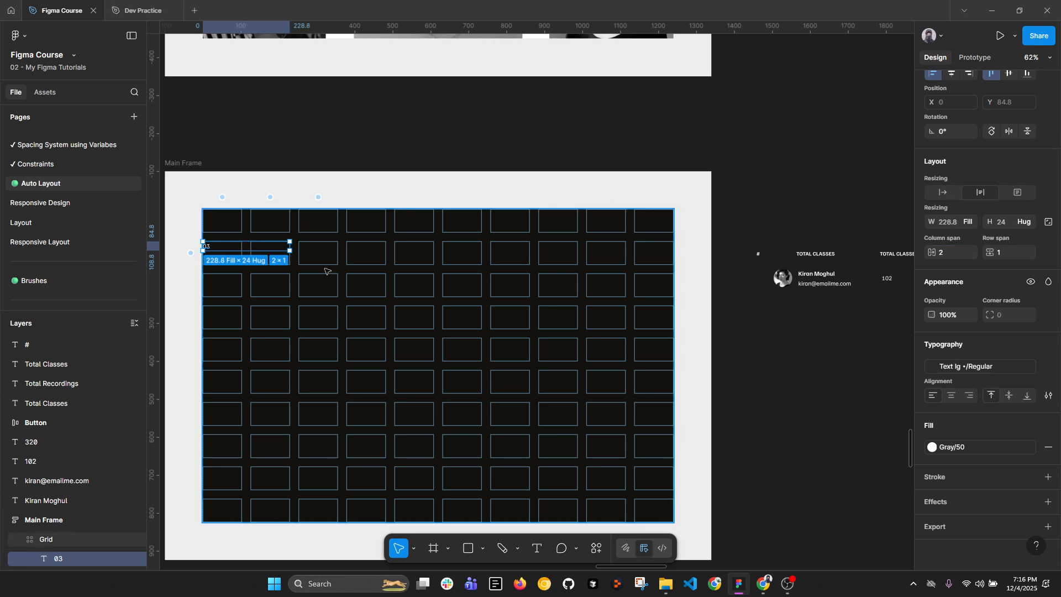
{"action": "key", "text": "ctrl+z"}
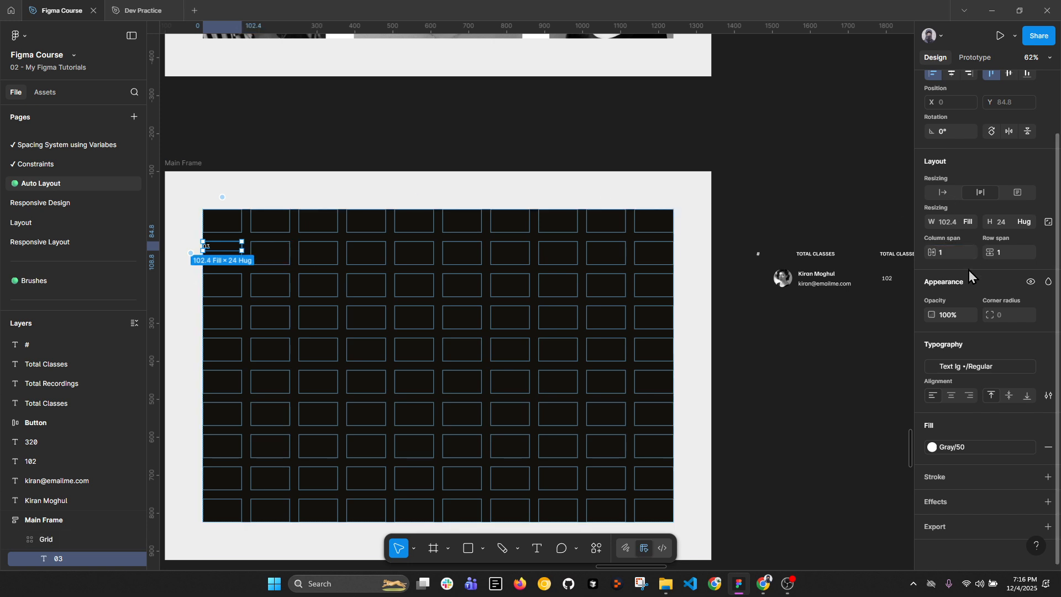
Step: Center the "03" text horizontally and vertically in its grid cell, with its text alignment set to center
{"action": "scroll", "coordinate": [970, 271], "scroll_direction": "up", "scroll_amount": 3}
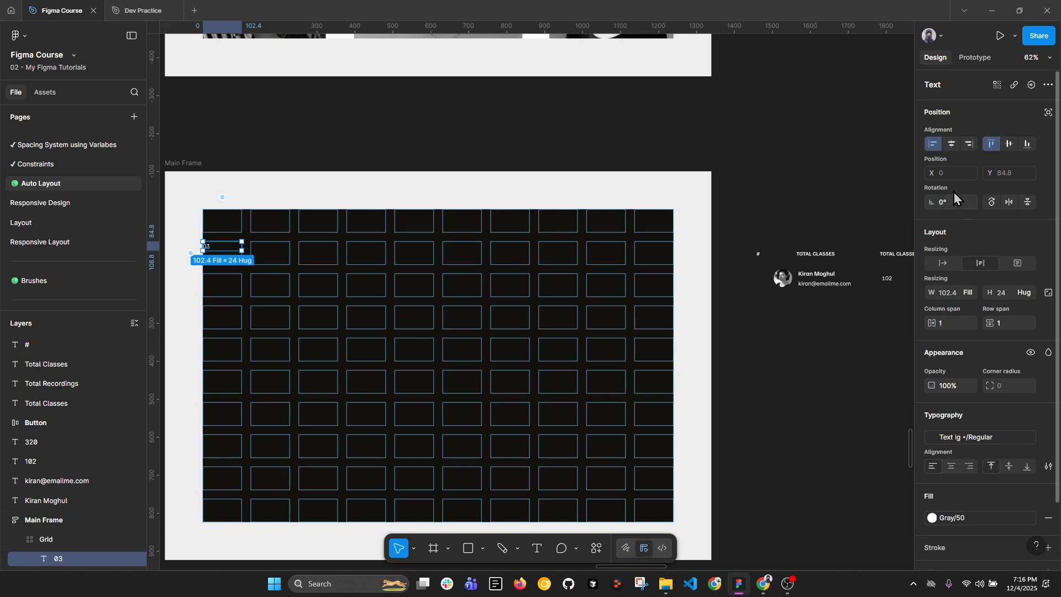
{"action": "left_click", "coordinate": [1011, 144]}
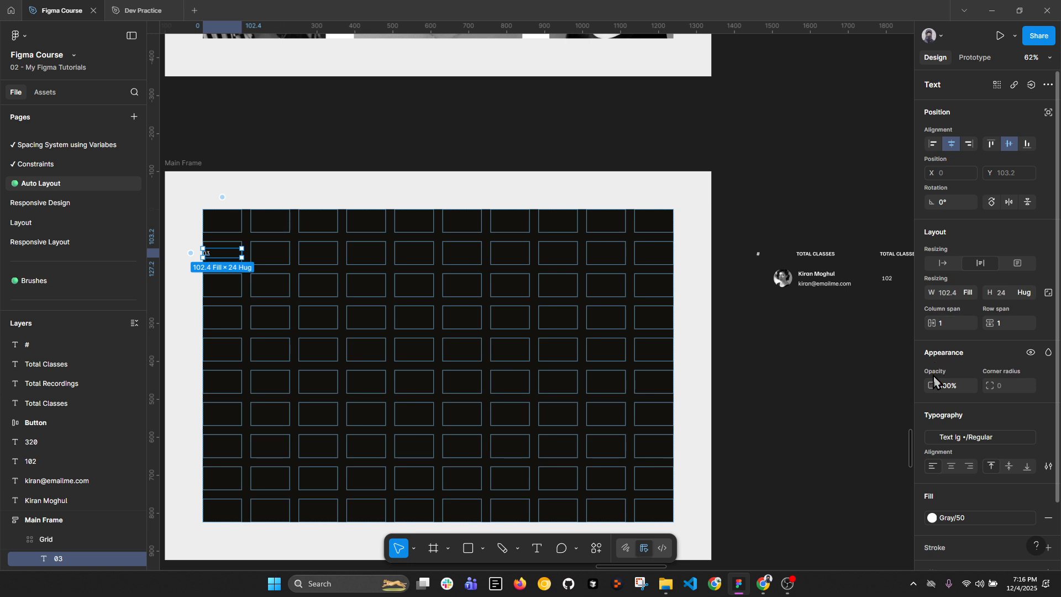
{"action": "scroll", "coordinate": [964, 387], "scroll_direction": "down", "scroll_amount": 3}
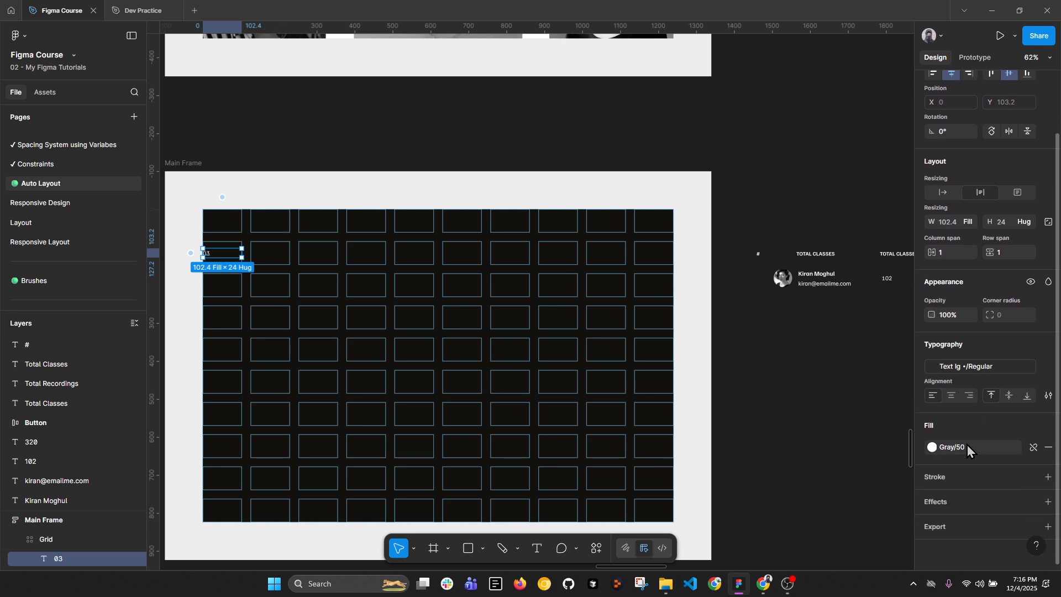
{"action": "left_click", "coordinate": [952, 395]}
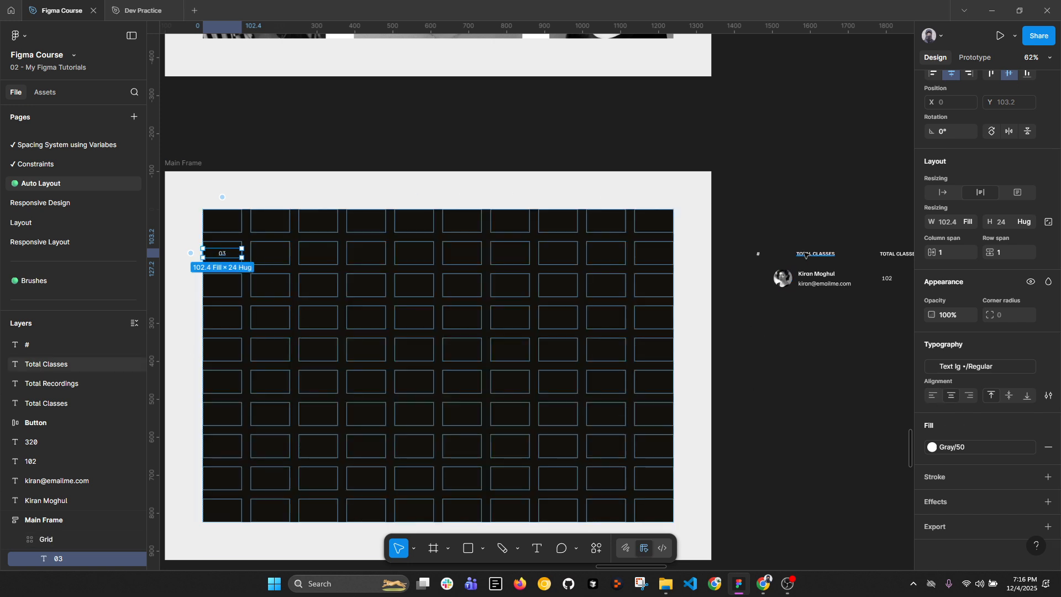
Step: Move the round portrait photo into the grid cell directly after "03" in the second row
{"action": "left_click", "coordinate": [794, 256]}
{"action": "left_click_drag", "start_coordinate": [787, 284], "coordinate": [271, 257]}
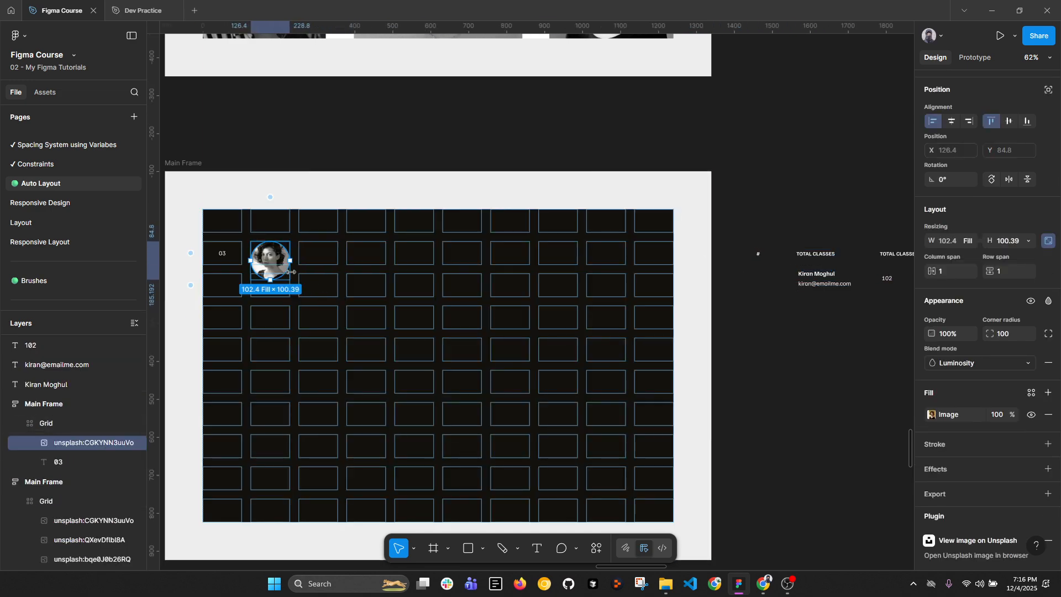
{"action": "scroll", "coordinate": [280, 279], "scroll_direction": "up", "scroll_amount": 3}
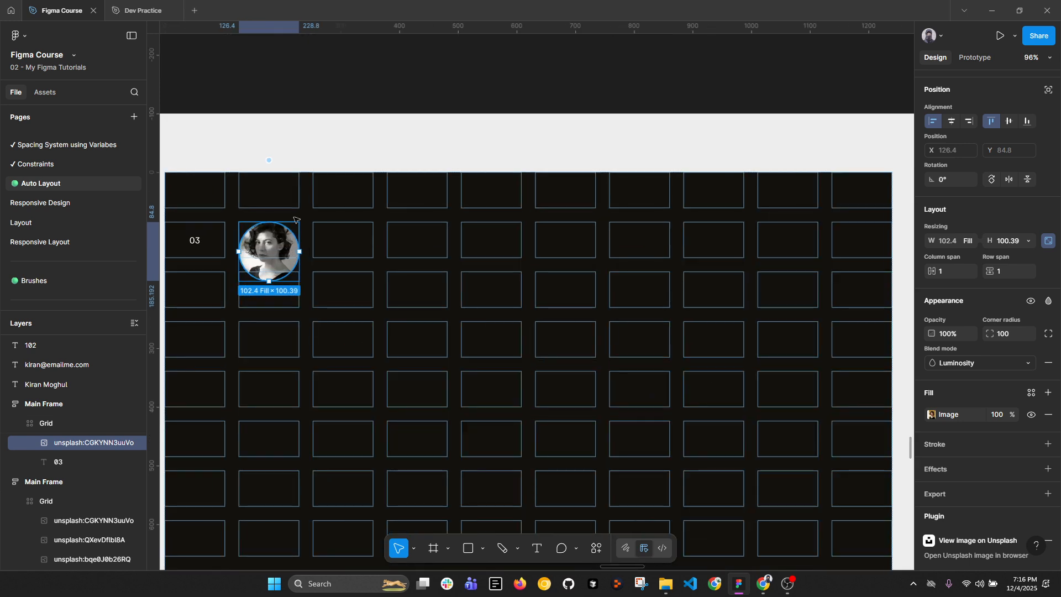
Step: Set the sizing of column 2, which holds the portrait photo, to Hug and close the grid settings
{"action": "left_click", "coordinate": [268, 164]}
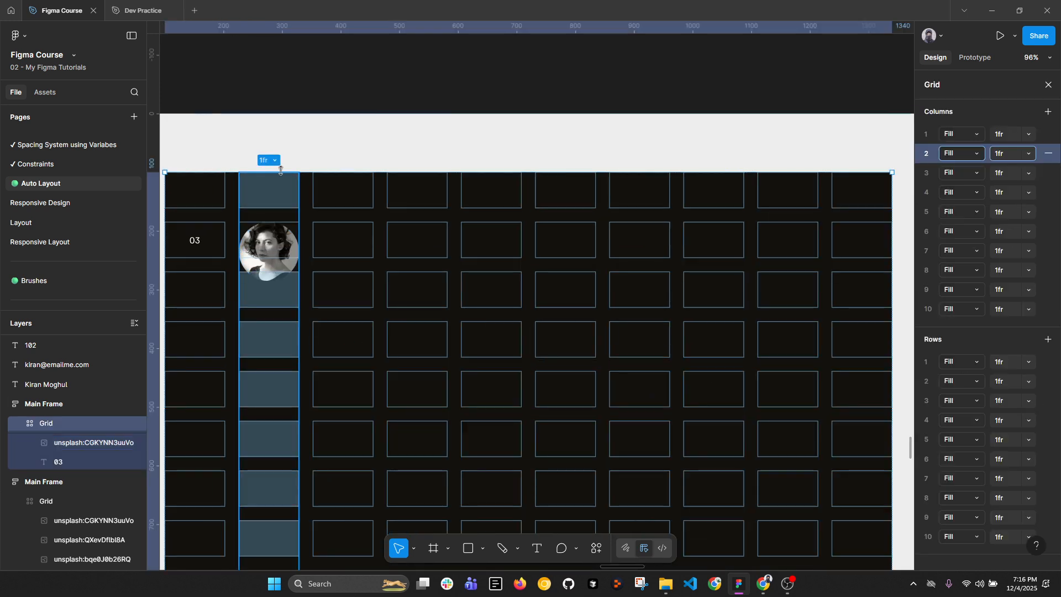
{"action": "left_click", "coordinate": [977, 159]}
{"action": "left_click", "coordinate": [976, 180]}
{"action": "key", "text": "Escape"}
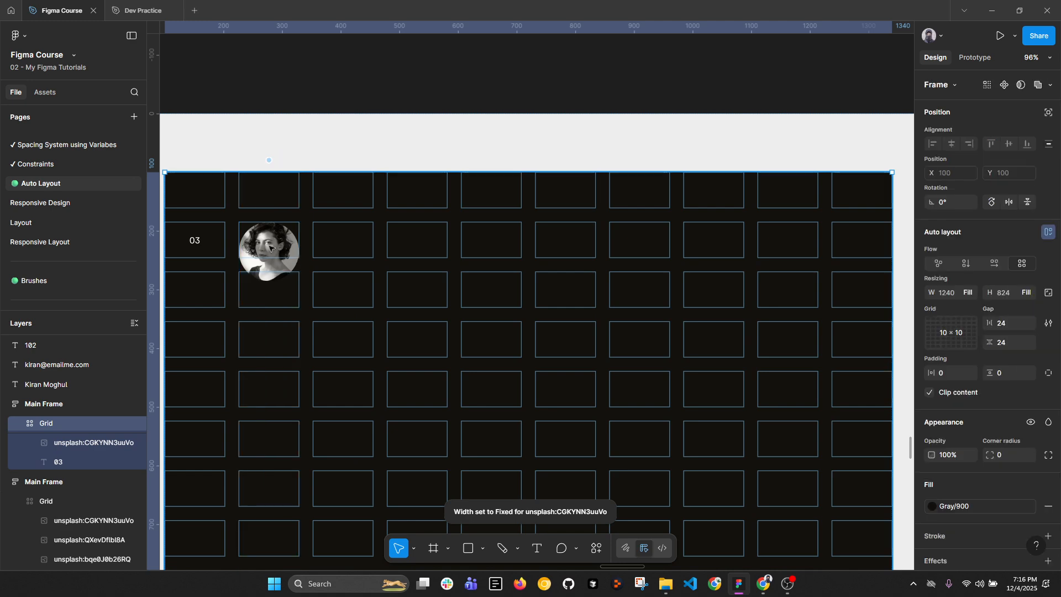
Step: Unlock the round portrait photo's aspect ratio, resize it to 48 × 48, and lock the ratio again
{"action": "left_click", "coordinate": [276, 248]}
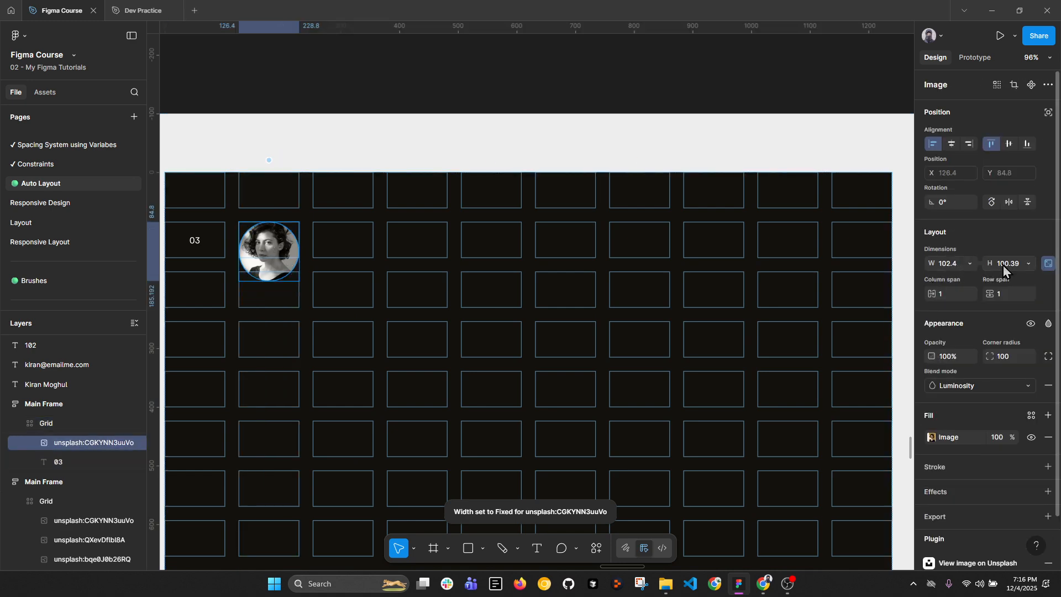
{"action": "left_click", "coordinate": [1048, 264]}
{"action": "left_click", "coordinate": [953, 266]}
{"action": "type", "text": "48"}
{"action": "key", "text": "Return"}
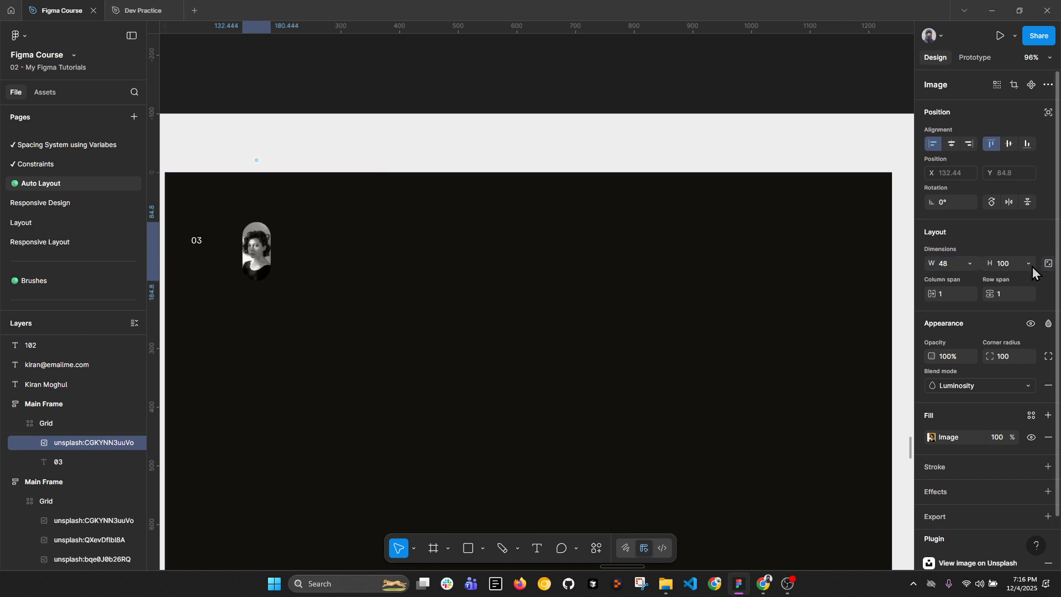
{"action": "type", "text": "48"}
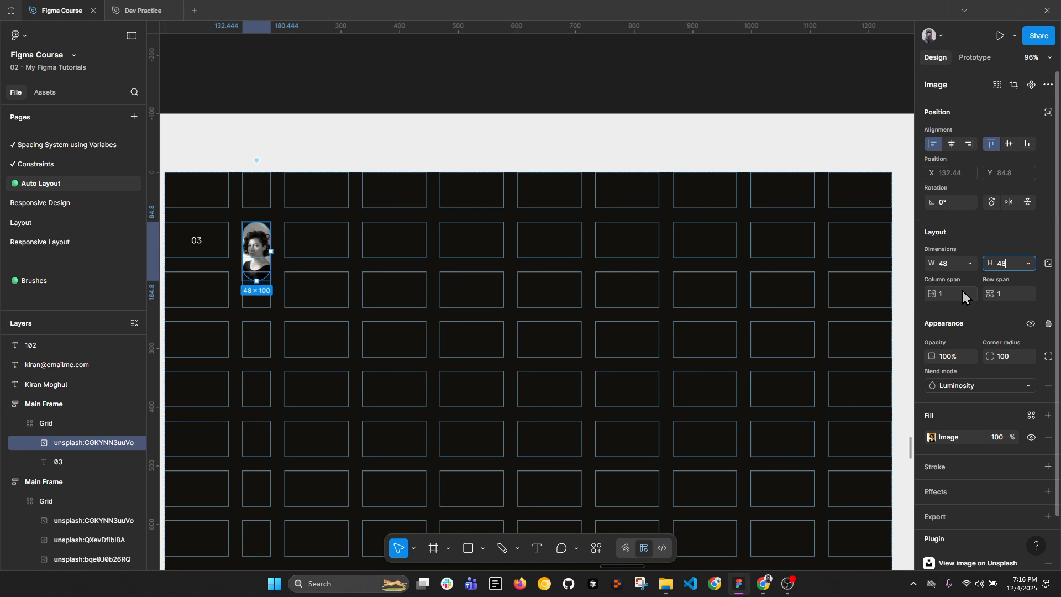
{"action": "key", "text": "Return"}
{"action": "left_click", "coordinate": [1048, 264]}
{"action": "scroll", "coordinate": [481, 241], "scroll_direction": "down", "scroll_amount": 2}
{"action": "scroll", "coordinate": [323, 235], "scroll_direction": "up", "scroll_amount": 2}
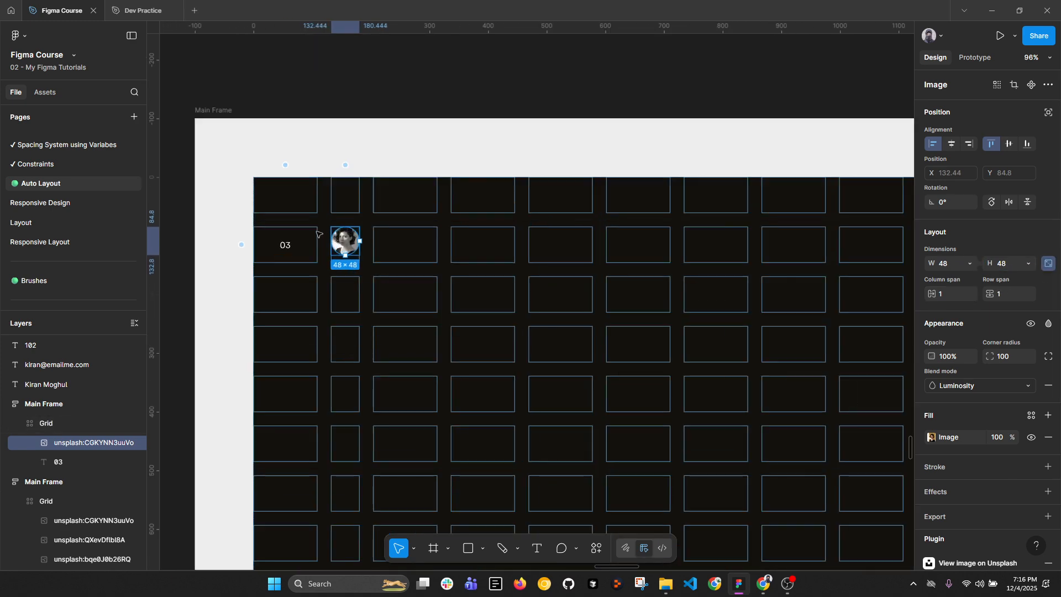
Step: Set row 2 of the grid to a fixed height of 72 and close the grid settings
{"action": "scroll", "coordinate": [332, 244], "scroll_direction": "down", "scroll_amount": 2}
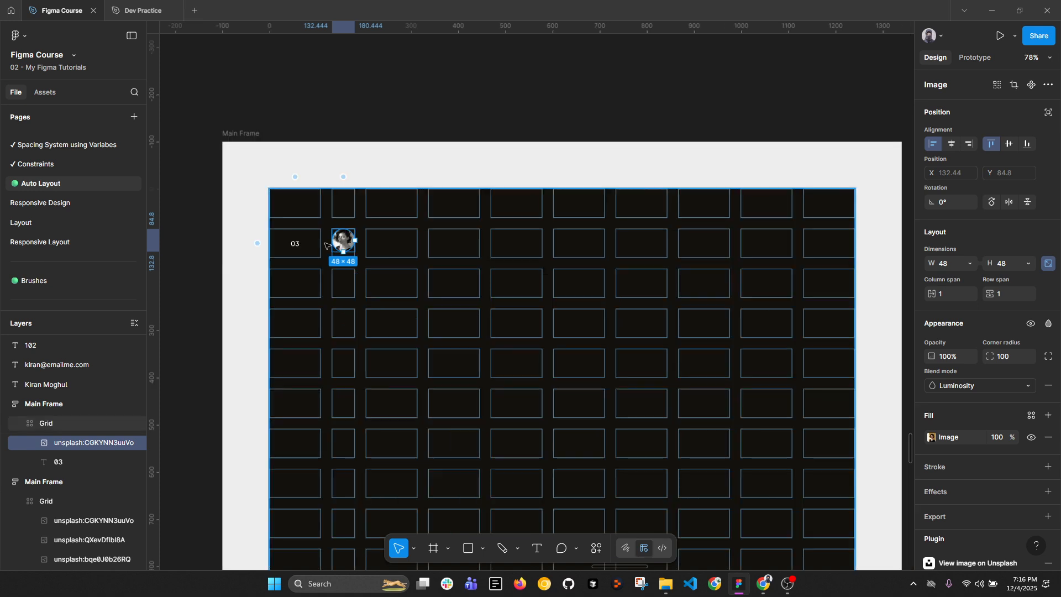
{"action": "left_click", "coordinate": [312, 256]}
{"action": "left_click", "coordinate": [251, 243]}
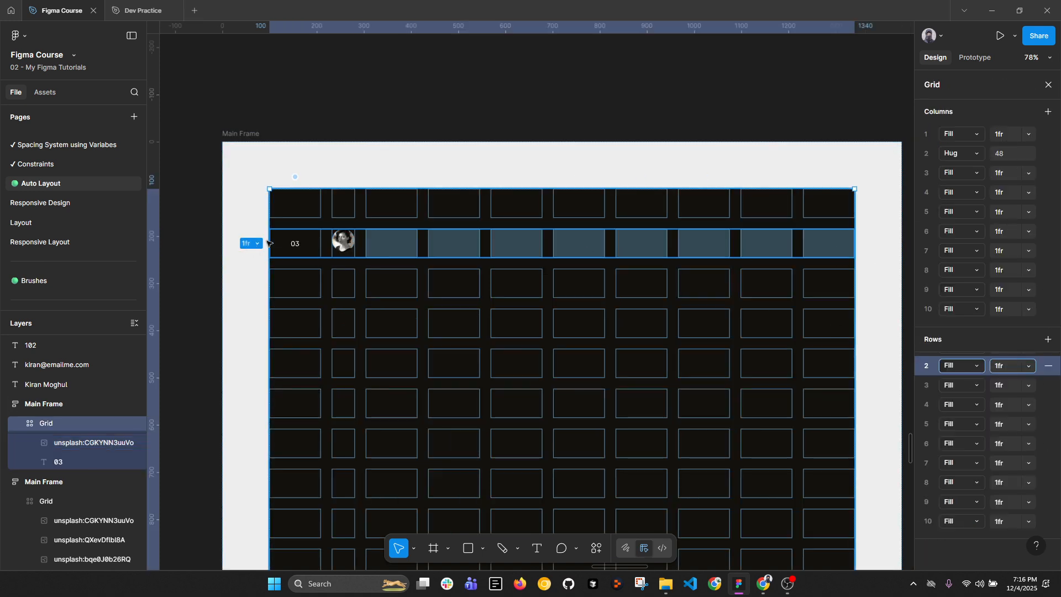
{"action": "left_click", "coordinate": [980, 365]}
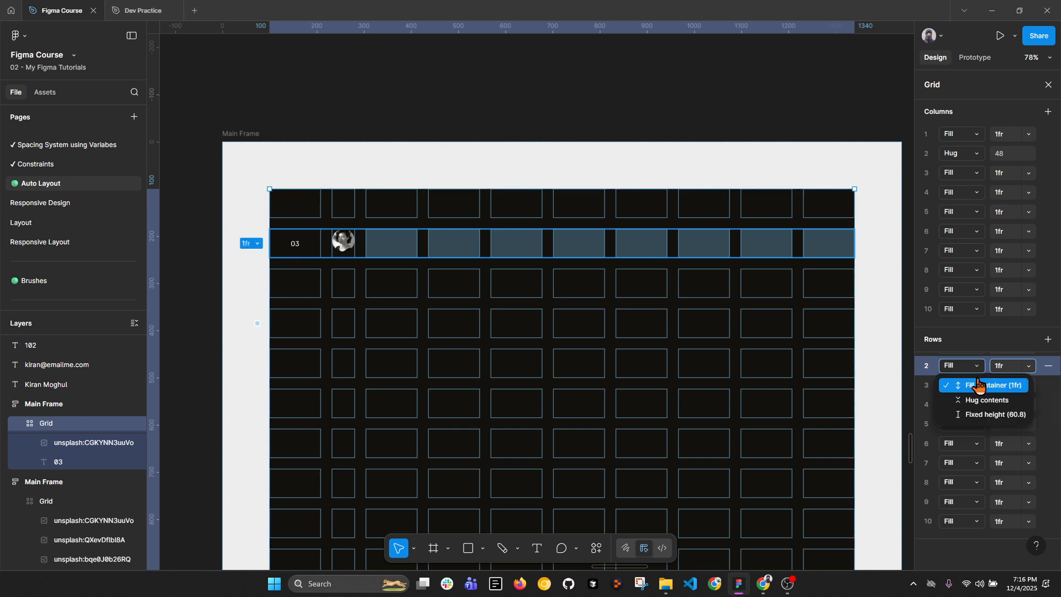
{"action": "left_click", "coordinate": [992, 415]}
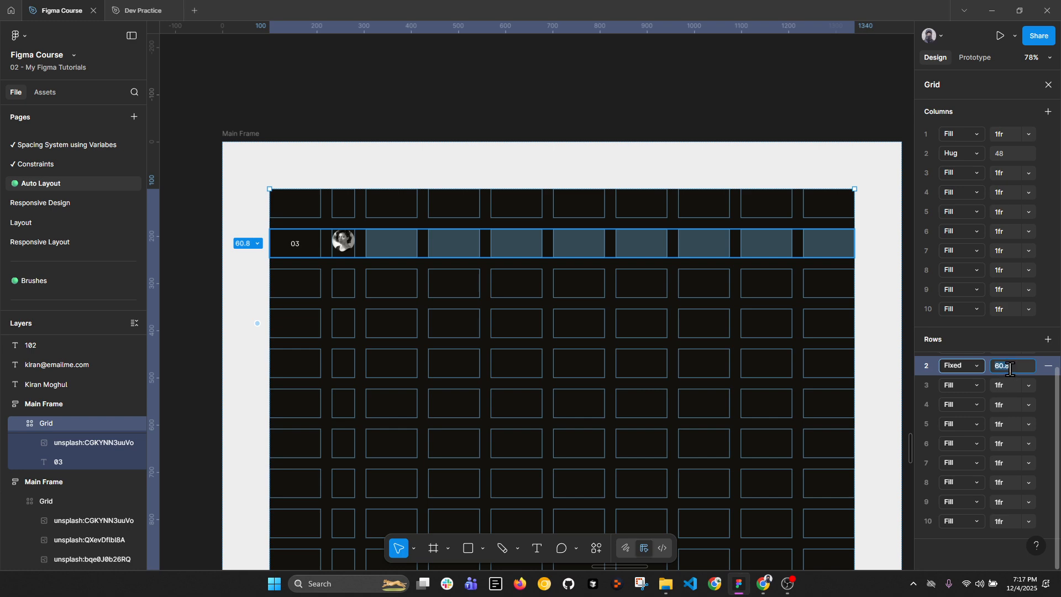
{"action": "key", "text": "Return"}
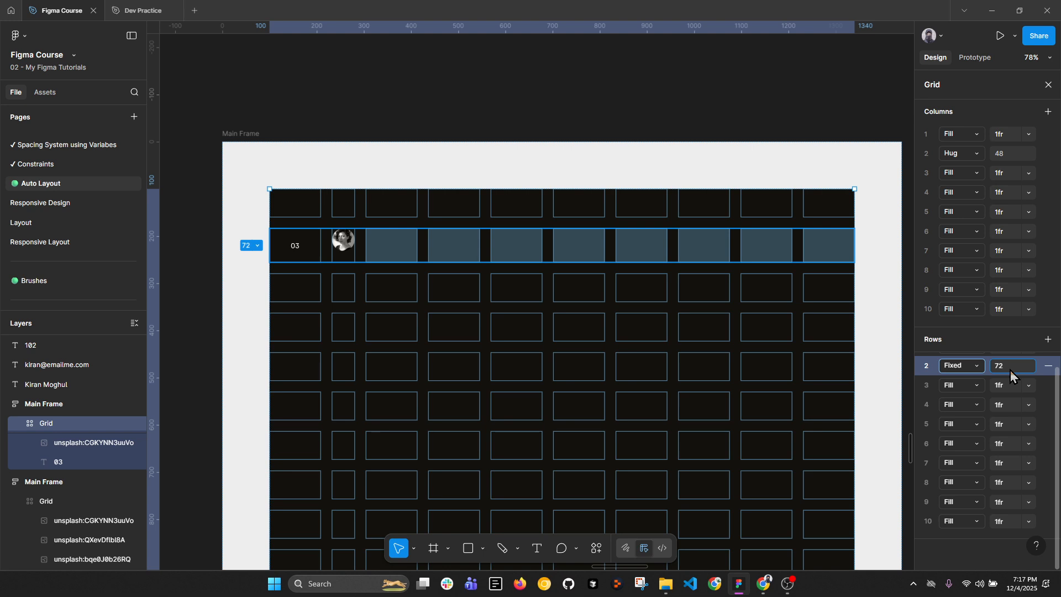
{"action": "key", "text": "Escape"}
Step: Center the round portrait photo vertically in its grid cell and deselect it
{"action": "left_click", "coordinate": [350, 244]}
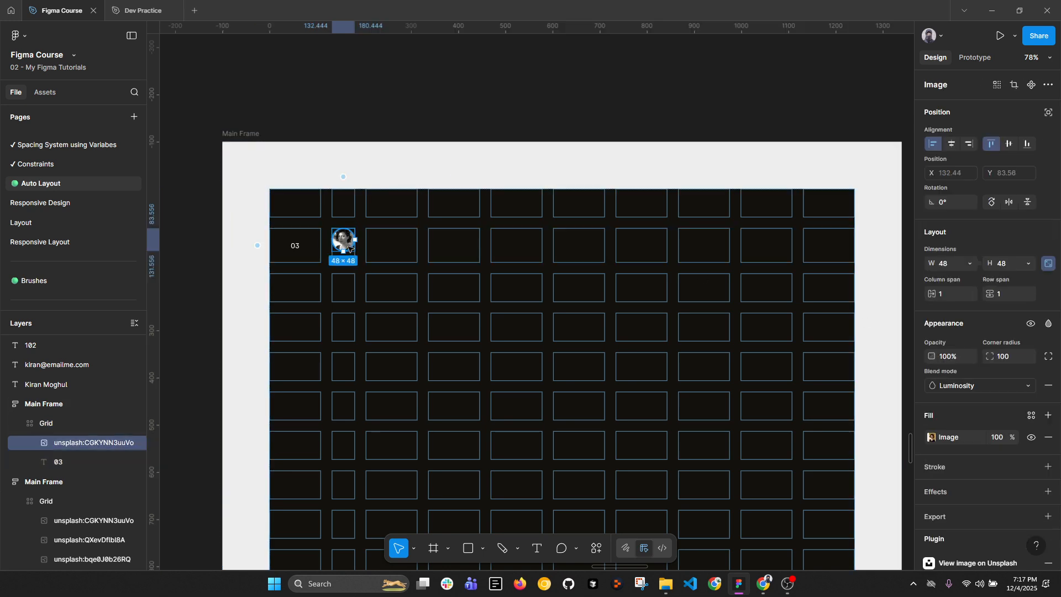
{"action": "left_click", "coordinate": [1009, 144]}
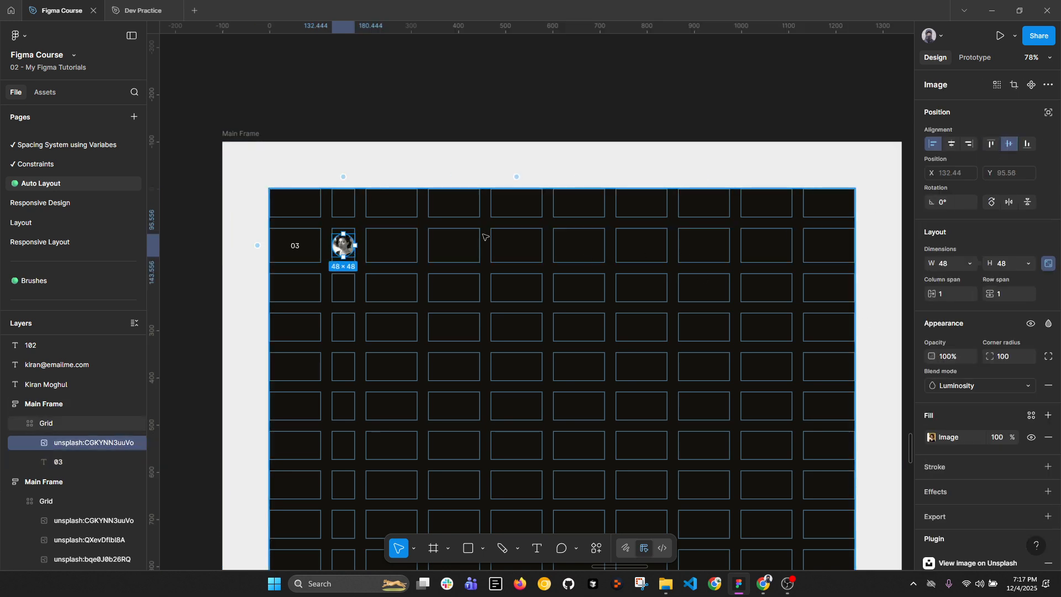
{"action": "left_click", "coordinate": [507, 132]}
Step: Wrap the loose name and e-mail texts beside the main frame together in a vertical auto layout frame
{"action": "scroll", "coordinate": [506, 146], "scroll_direction": "down", "scroll_amount": 2}
{"action": "scroll", "coordinate": [506, 146], "scroll_direction": "down", "scroll_amount": 2}
{"action": "scroll", "coordinate": [749, 213], "scroll_direction": "right", "scroll_amount": 2}
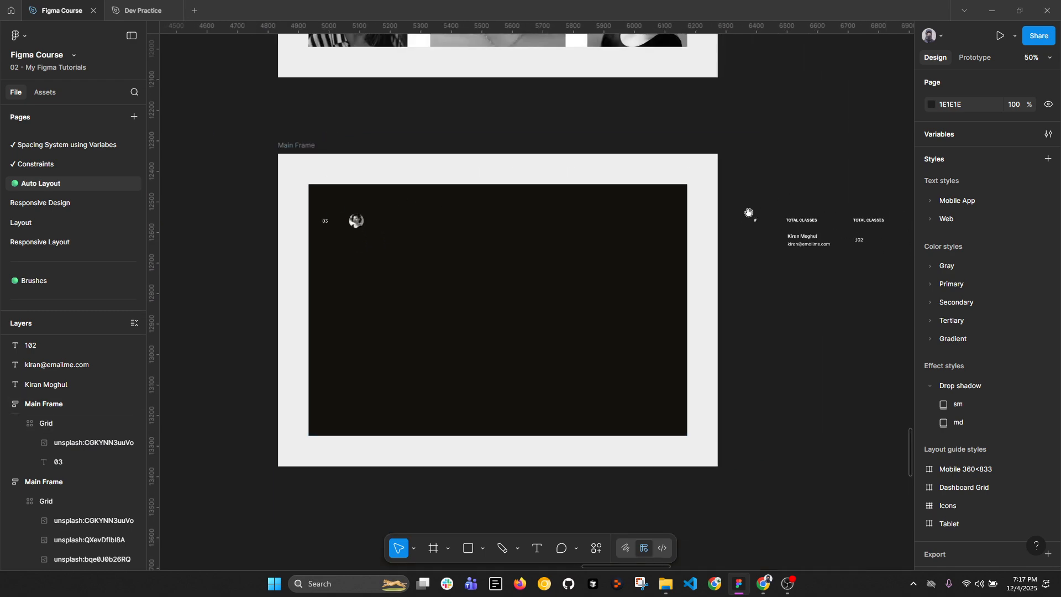
{"action": "left_click", "coordinate": [807, 236]}
{"action": "scroll", "coordinate": [809, 237], "scroll_direction": "up", "scroll_amount": 2}
{"action": "left_click", "coordinate": [790, 248], "text": "shift"}
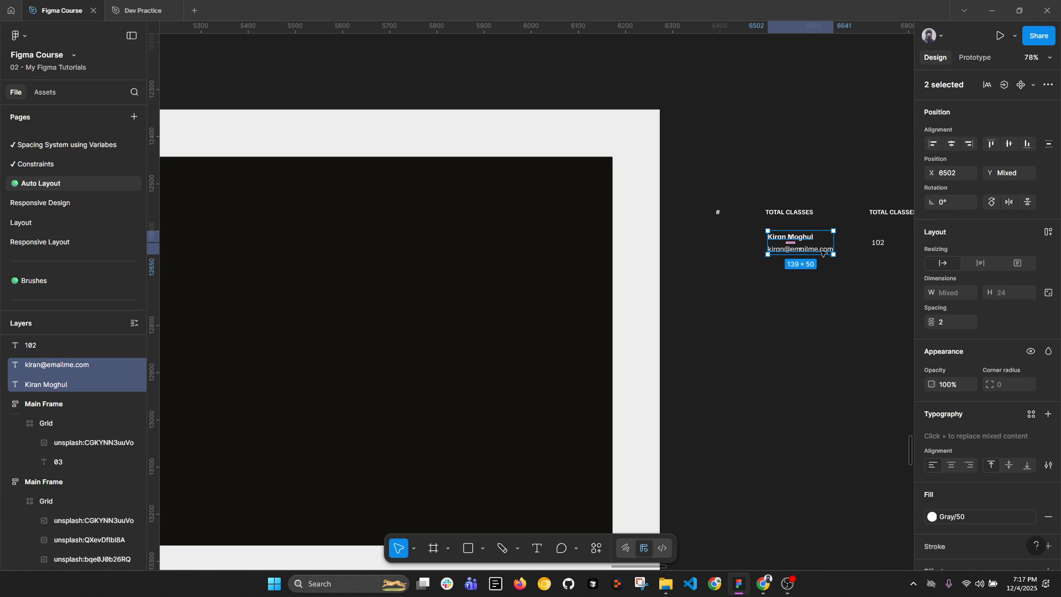
{"action": "left_click_drag", "start_coordinate": [758, 242], "coordinate": [320, 227]}
{"action": "key", "text": "Escape"}
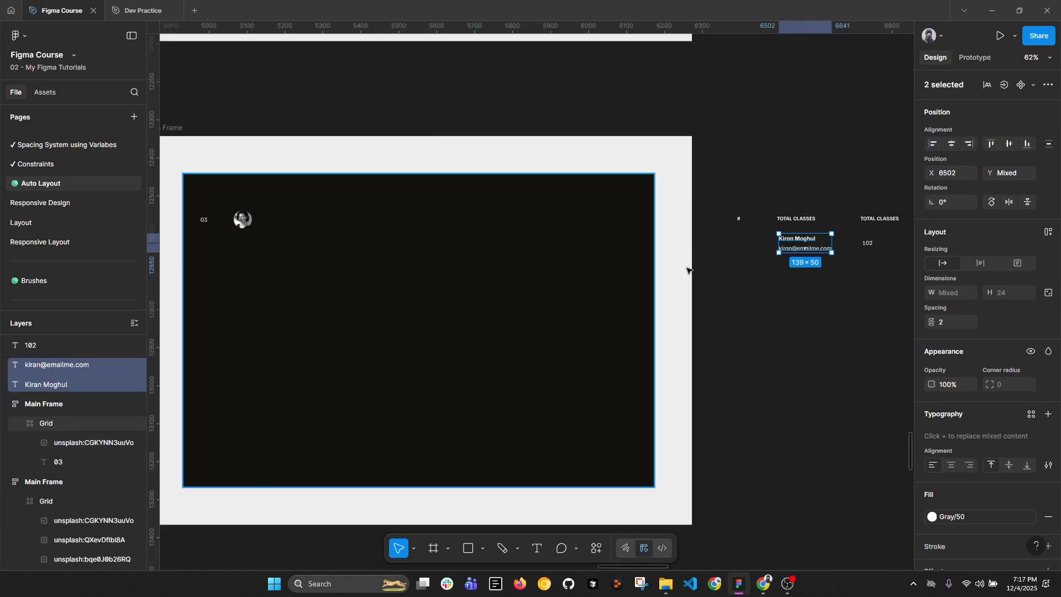
{"action": "left_click_drag", "start_coordinate": [793, 285], "coordinate": [807, 231]}
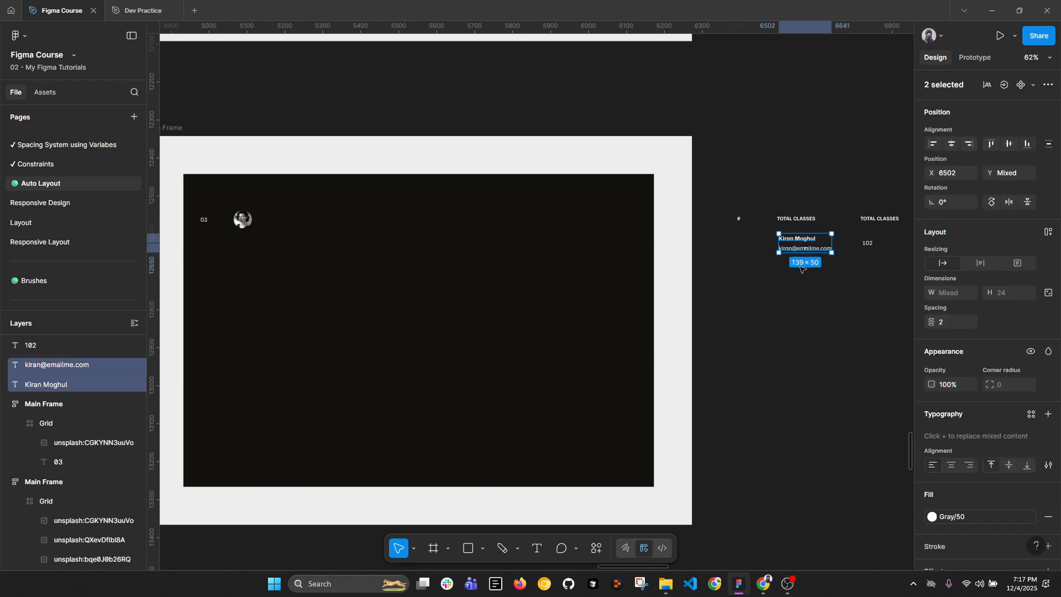
{"action": "key", "text": "shift+a"}
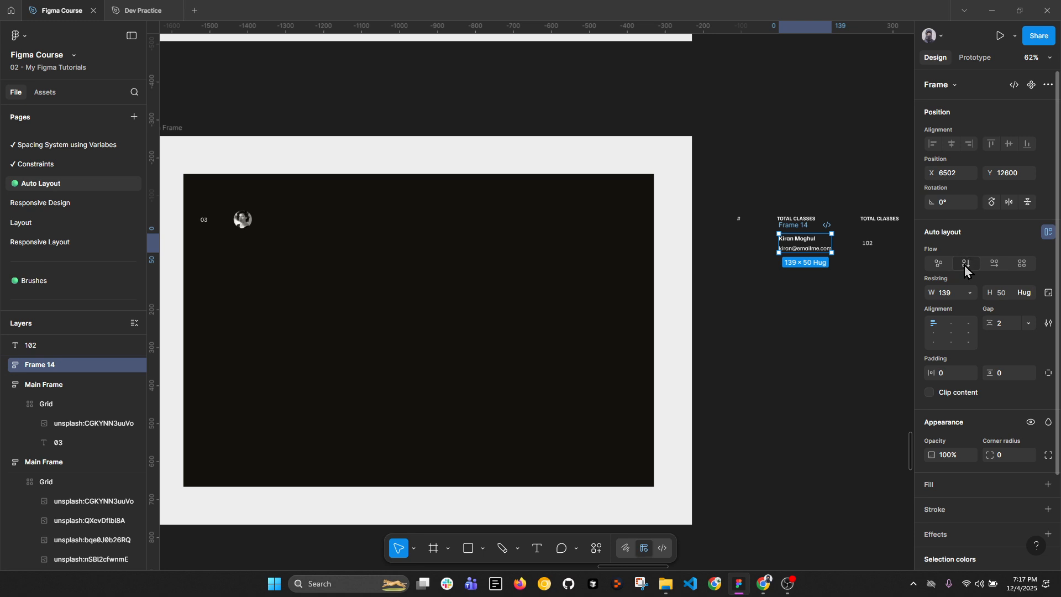
Step: Rename the name and e-mail frame Content and move it into the third cell of the grid's second row
{"action": "double_click", "coordinate": [797, 225]}
{"action": "type", "text": "Content"}
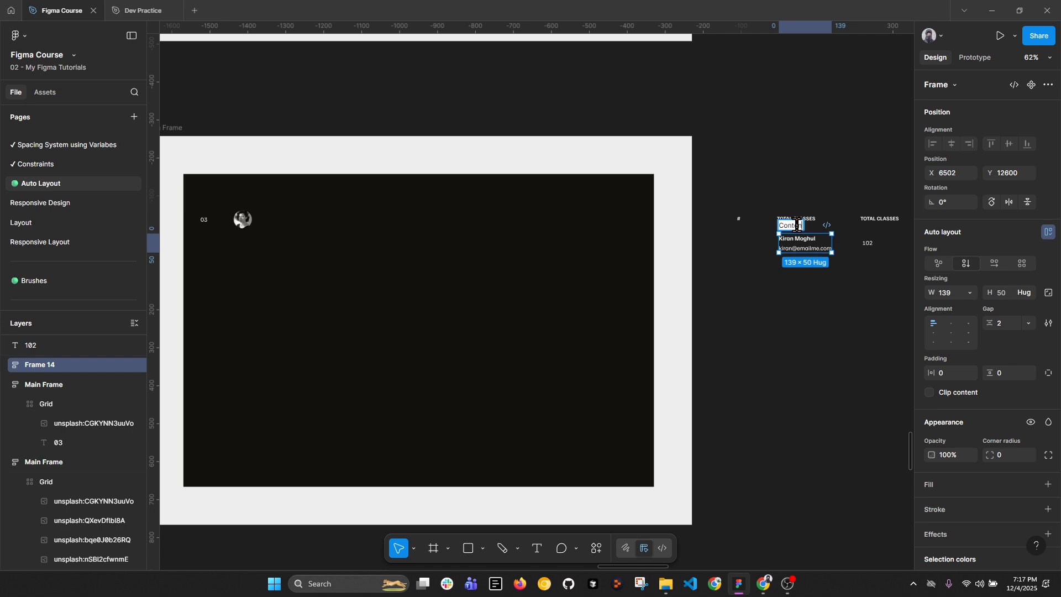
{"action": "key", "text": "Return"}
{"action": "left_click_drag", "start_coordinate": [779, 231], "coordinate": [298, 215]}
{"action": "scroll", "coordinate": [306, 213], "scroll_direction": "up", "scroll_amount": 2}
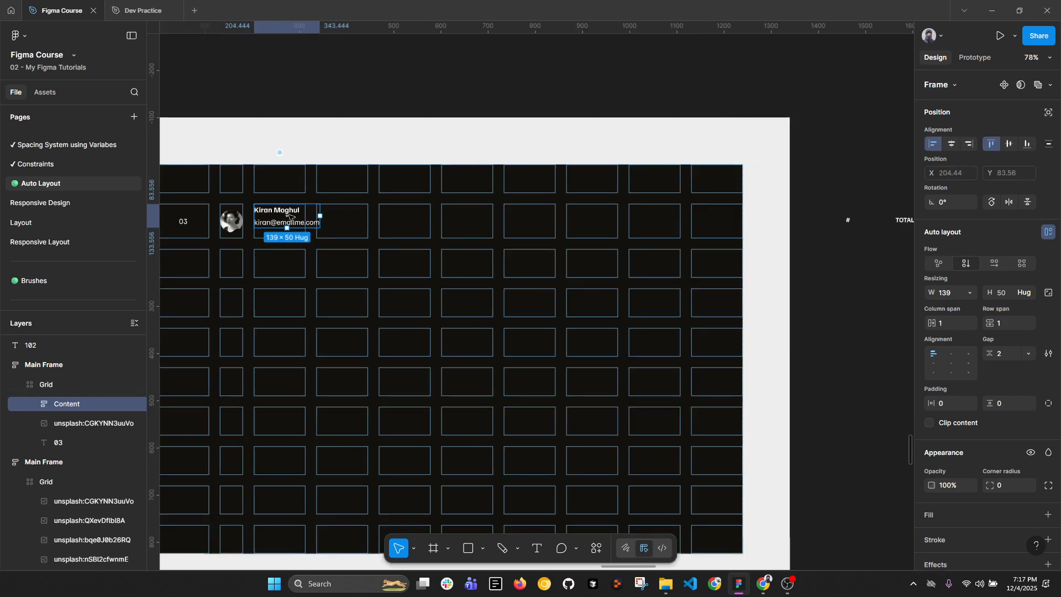
Step: Set the sizing of column 3, which holds the Content frame, to Hug contents and leave the grid settings
{"action": "left_click", "coordinate": [278, 140]}
{"action": "scroll", "coordinate": [418, 158], "scroll_direction": "down", "scroll_amount": 1}
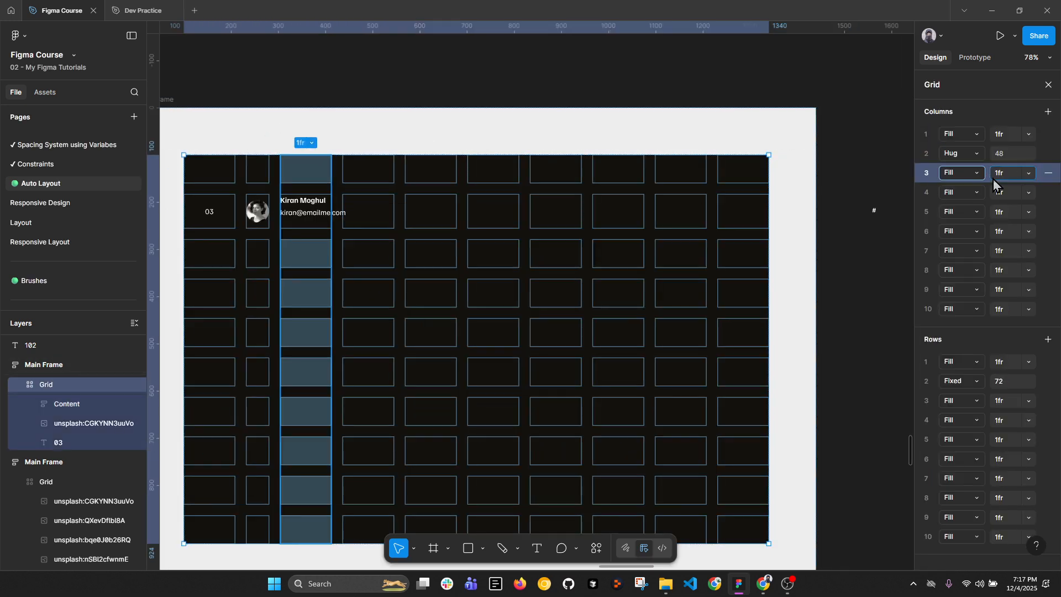
{"action": "left_click", "coordinate": [962, 173]}
{"action": "left_click", "coordinate": [973, 187]}
{"action": "scroll", "coordinate": [360, 225], "scroll_direction": "down", "scroll_amount": 2}
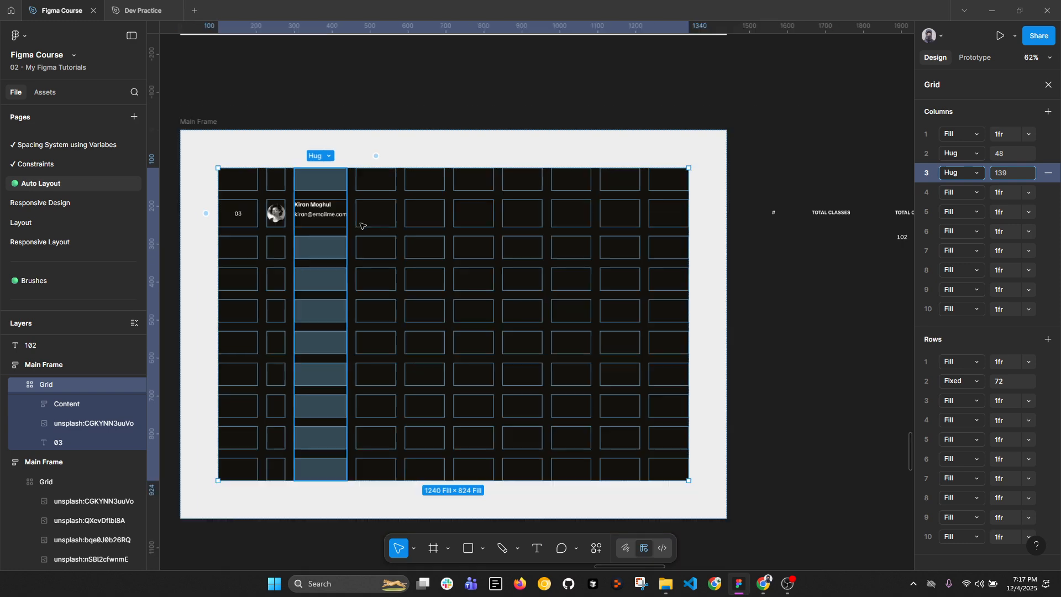
{"action": "left_click", "coordinate": [675, 274]}
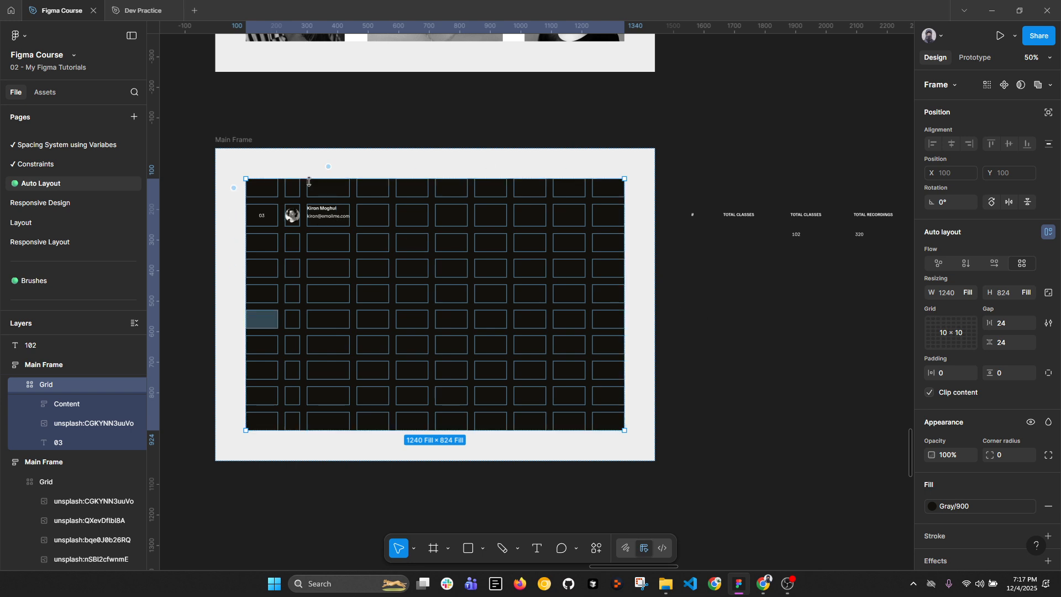
Step: Center the Content frame vertically in its grid cell
{"action": "key", "text": "Escape"}
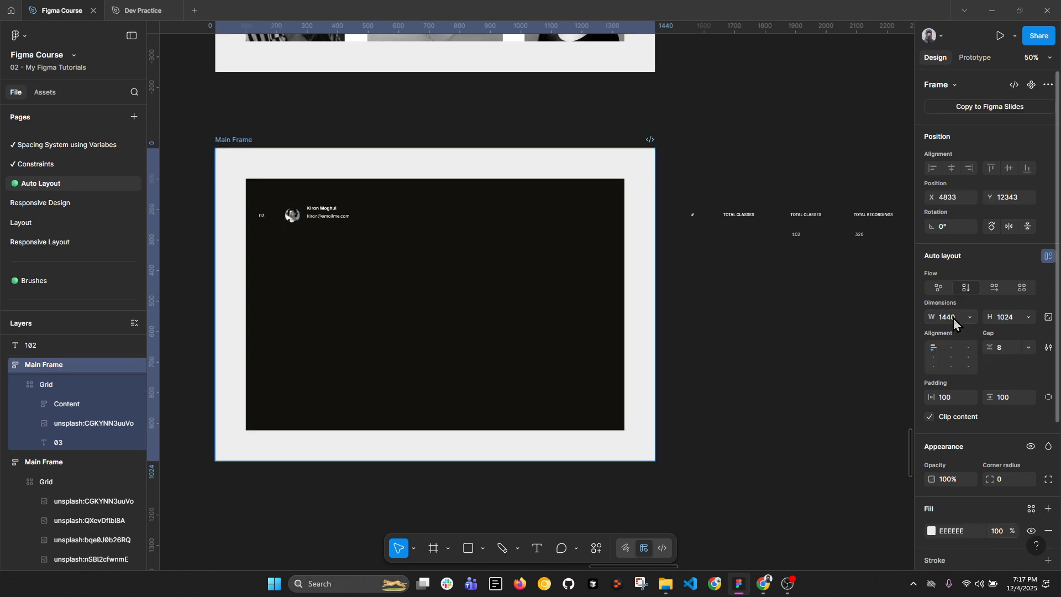
{"action": "left_click", "coordinate": [475, 254]}
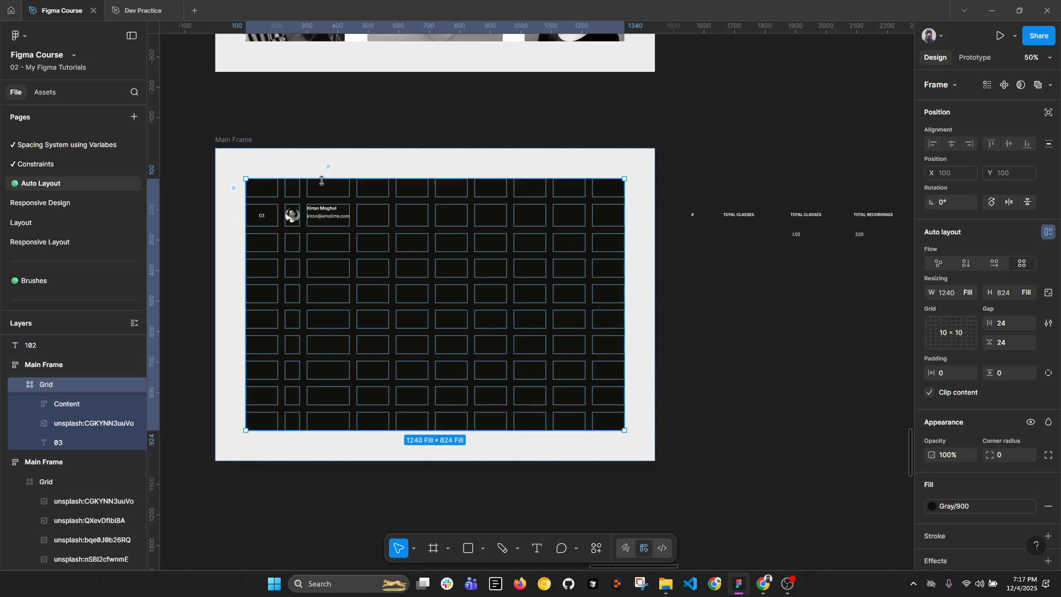
{"action": "mouse_move", "coordinate": [325, 173]}
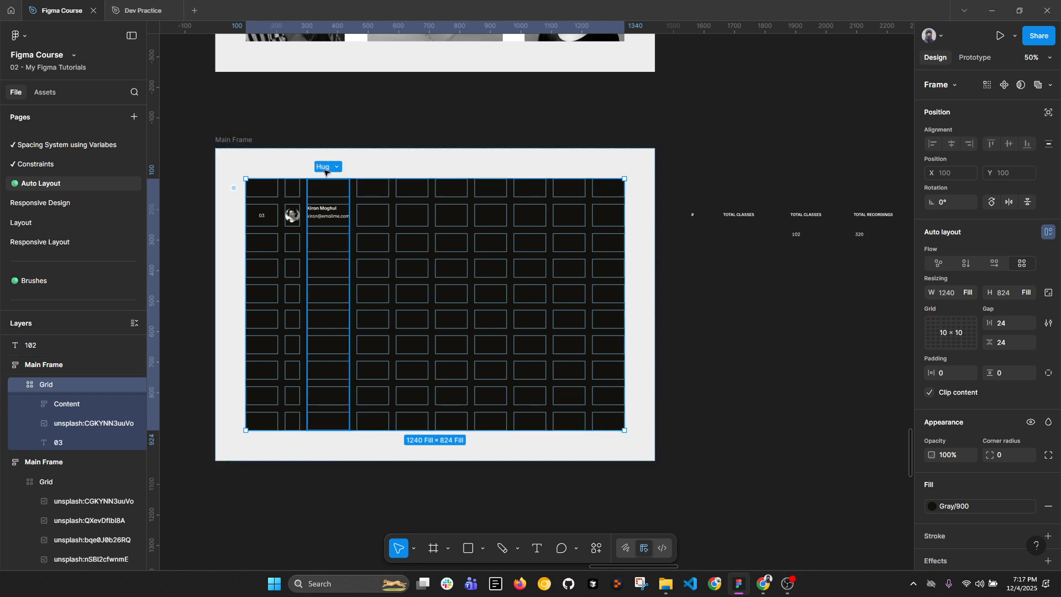
{"action": "left_click", "coordinate": [326, 217]}
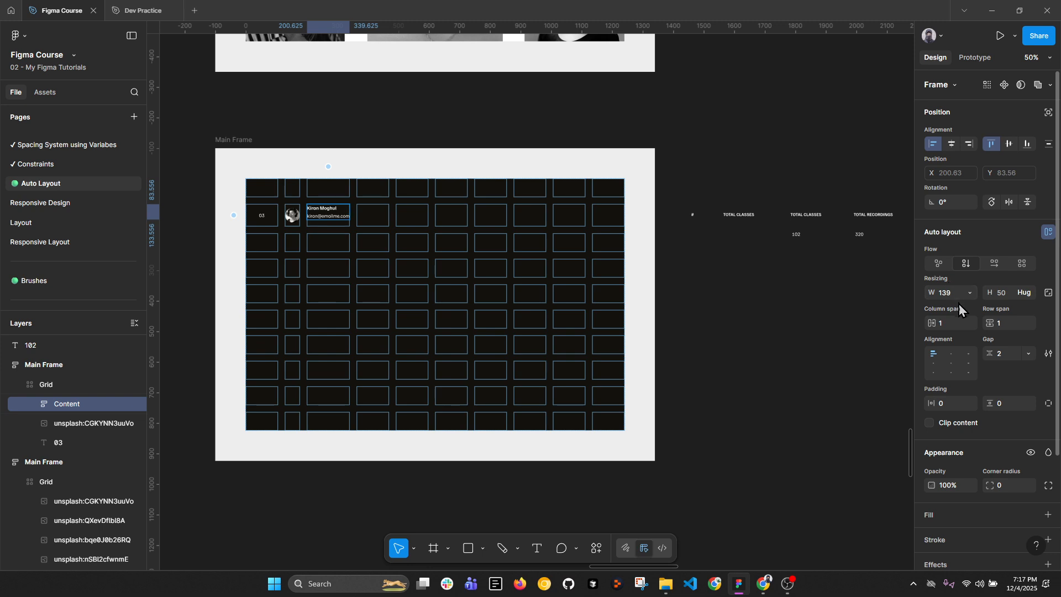
{"action": "left_click", "coordinate": [1002, 147]}
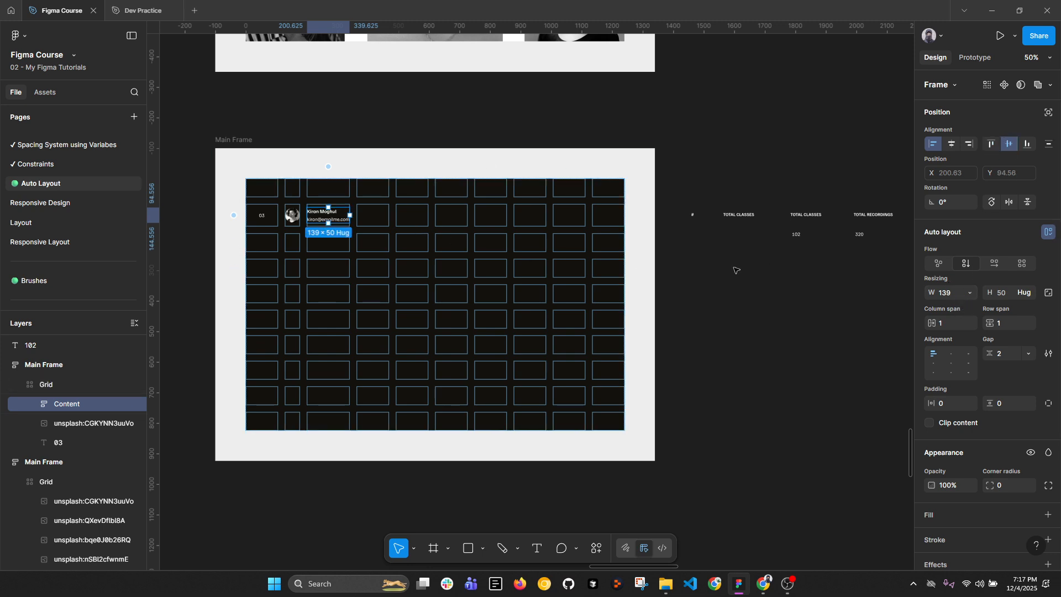
Step: Move the "102" and "320" texts into the fourth and fifth cells of the grid's second row
{"action": "left_click", "coordinate": [798, 235]}
{"action": "left_click_drag", "start_coordinate": [798, 235], "coordinate": [372, 210]}
{"action": "left_click_drag", "start_coordinate": [861, 236], "coordinate": [412, 213]}
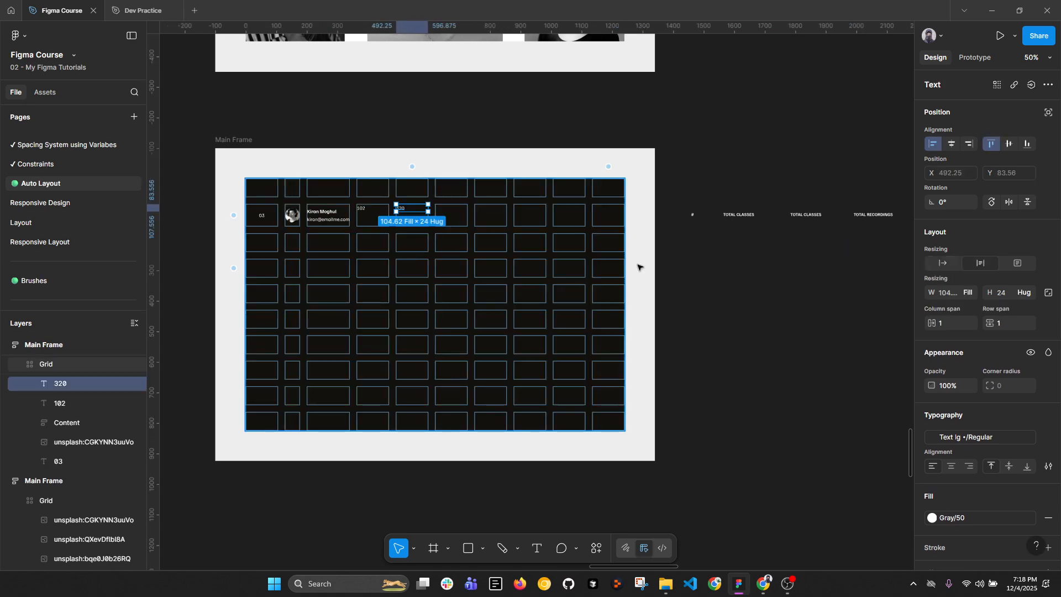
Step: Move the See Profile button into the sixth cell of the second row and set its width to Fill container
{"action": "scroll", "coordinate": [772, 244], "scroll_direction": "right", "scroll_amount": 3}
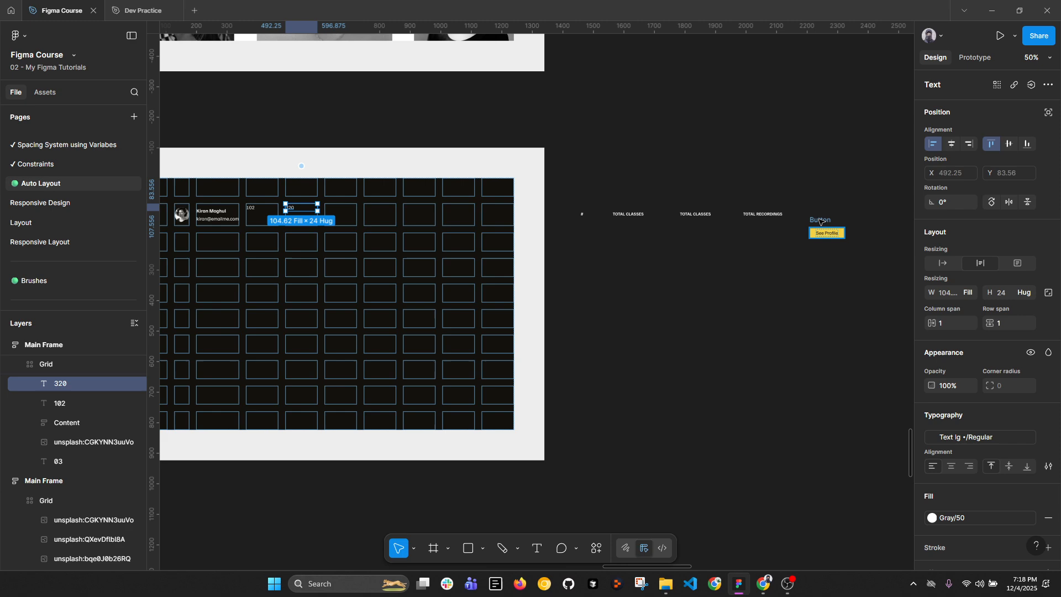
{"action": "left_click_drag", "start_coordinate": [825, 233], "coordinate": [343, 210]}
{"action": "left_click_drag", "start_coordinate": [683, 323], "coordinate": [882, 355]}
{"action": "scroll", "coordinate": [569, 271], "scroll_direction": "up", "scroll_amount": 5}
{"action": "left_click", "coordinate": [969, 294]}
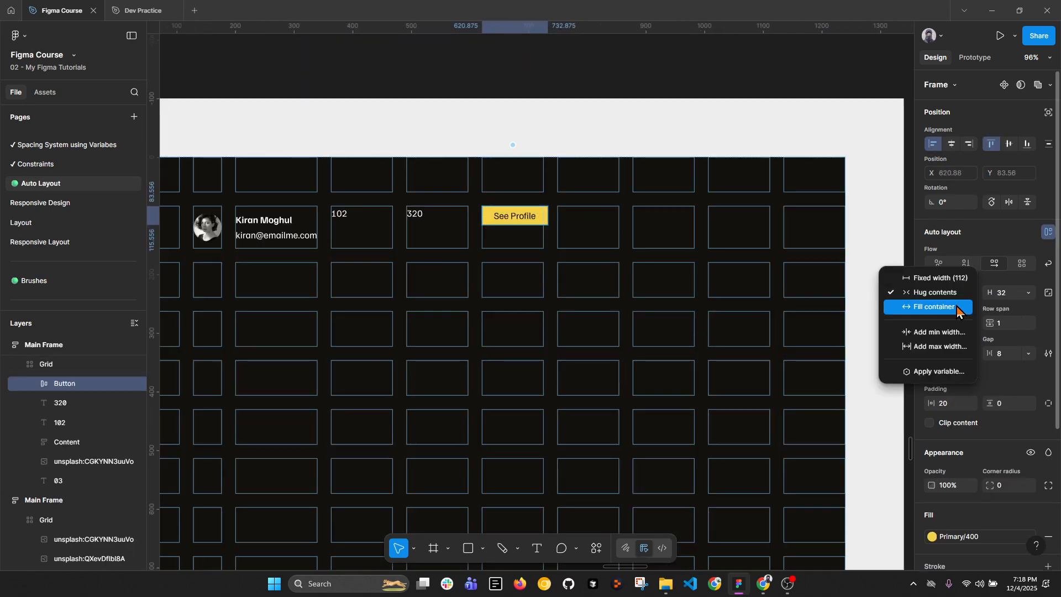
{"action": "left_click", "coordinate": [959, 306]}
{"action": "scroll", "coordinate": [557, 238], "scroll_direction": "down", "scroll_amount": 4}
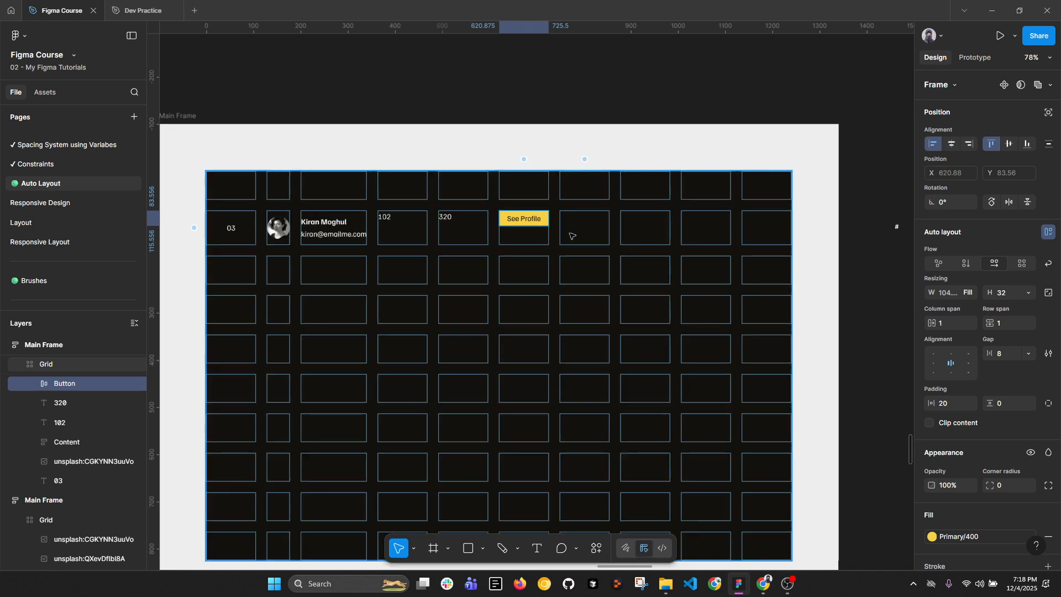
Step: Reduce the data table grid to 6 columns, keeping its 10 rows
{"action": "left_click", "coordinate": [298, 192]}
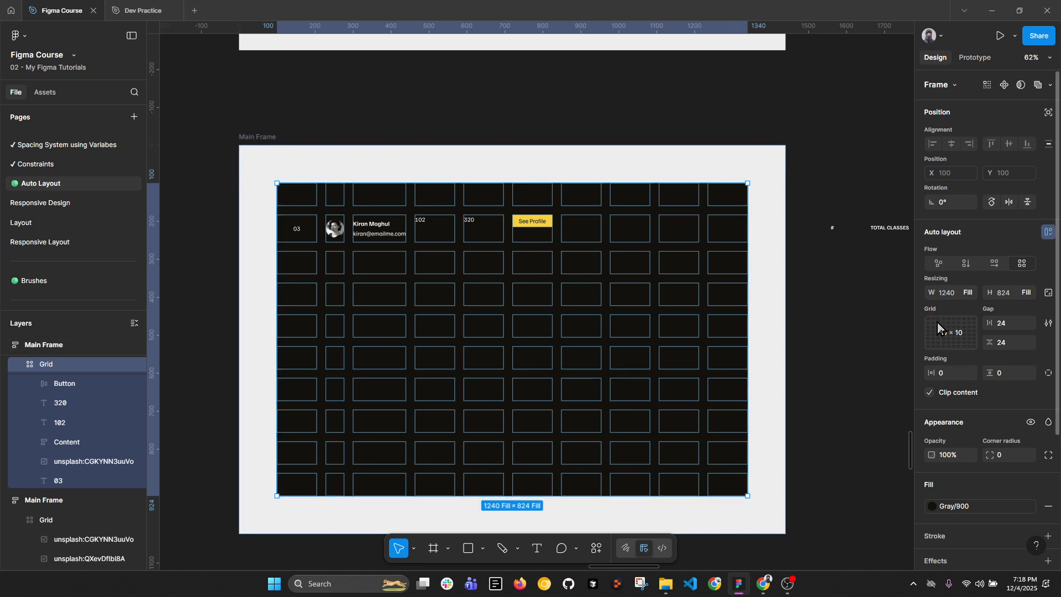
{"action": "left_click", "coordinate": [952, 333]}
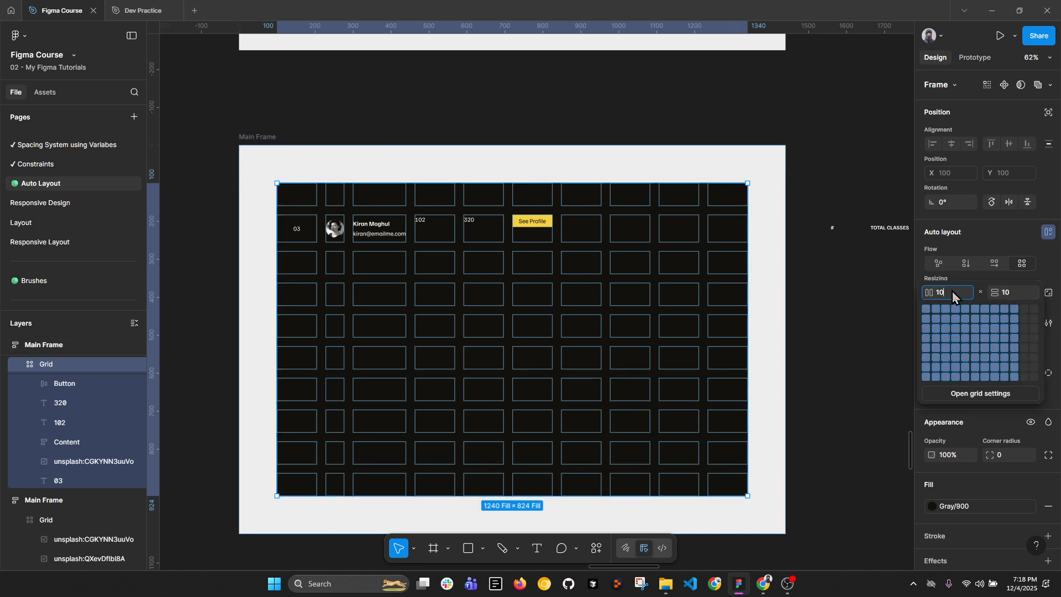
{"action": "key", "text": "BackSpace"}
{"action": "key", "text": "BackSpace"}
{"action": "type", "text": "6"}
{"action": "key", "text": "Return"}
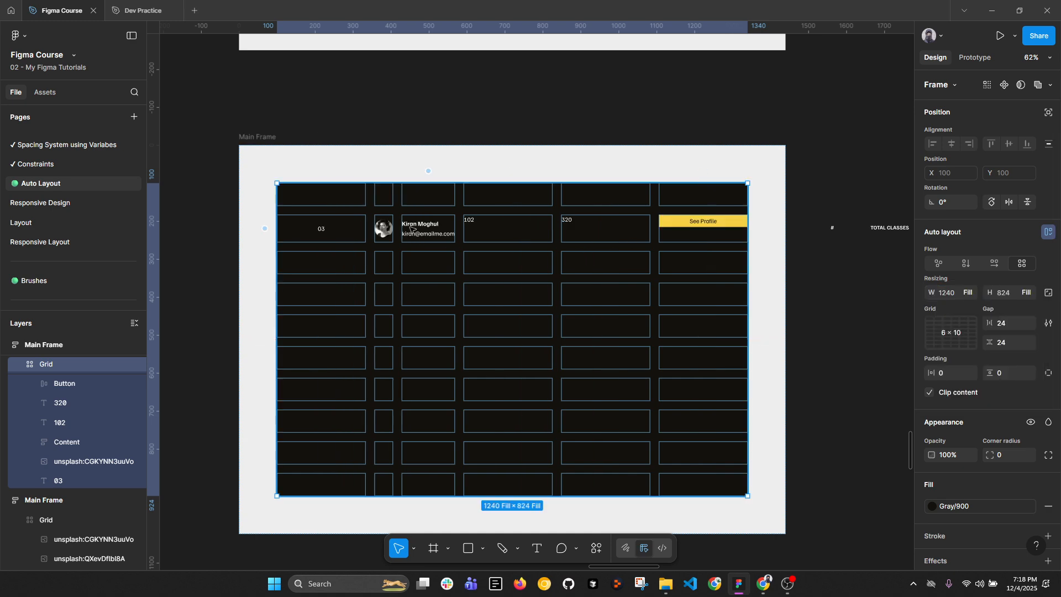
Step: Set the sizing of column 3, which holds the Content frame, to Fill container (1fr)
{"action": "left_click", "coordinate": [428, 176]}
{"action": "left_click", "coordinate": [983, 172]}
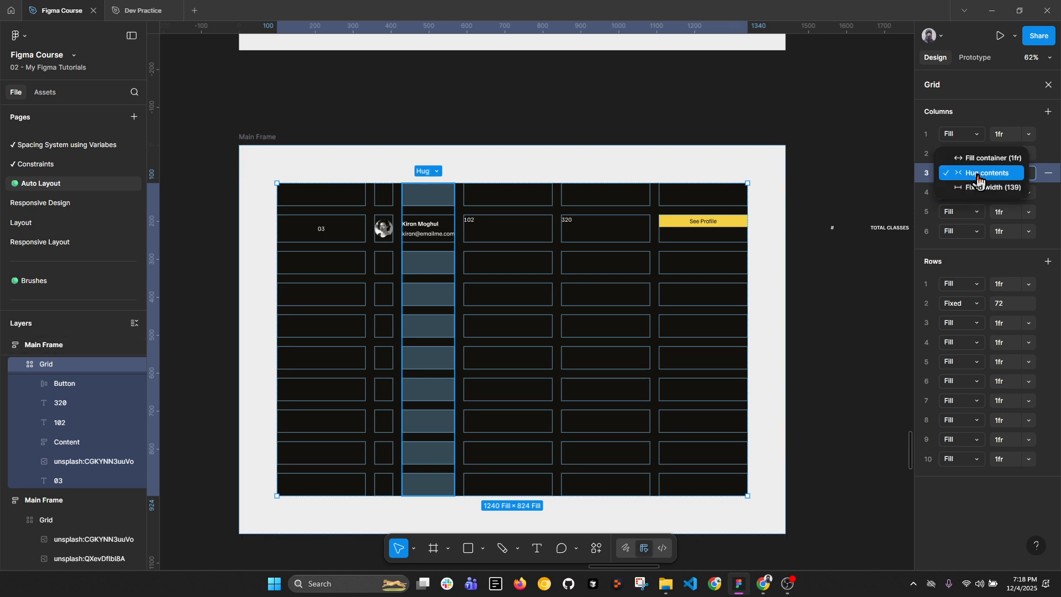
{"action": "left_click", "coordinate": [989, 158]}
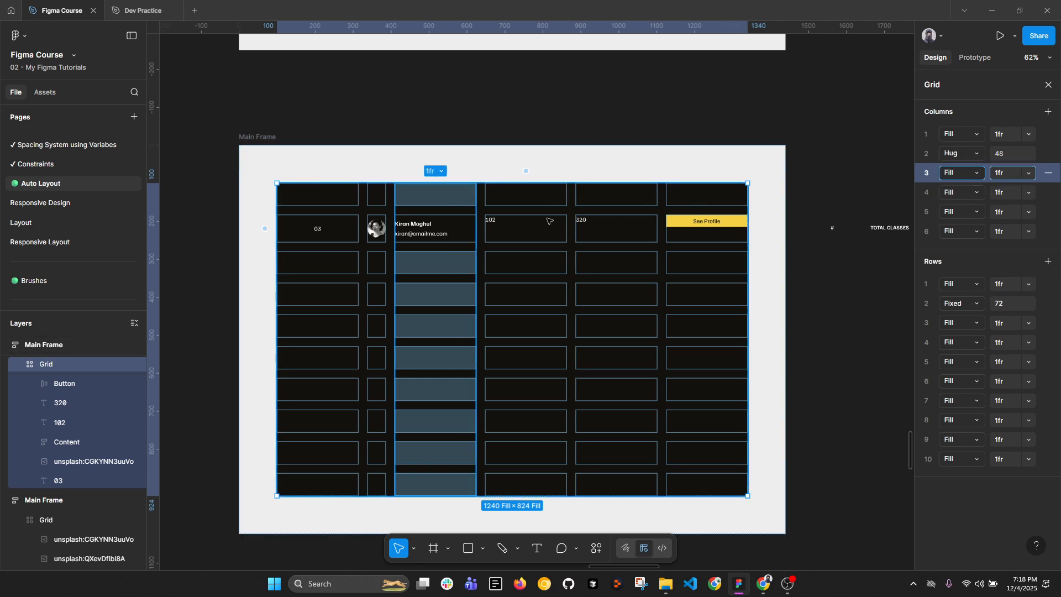
Step: Try to set the sizing of the data table grid's column 1 to Hug contents
{"action": "left_click", "coordinate": [318, 175]}
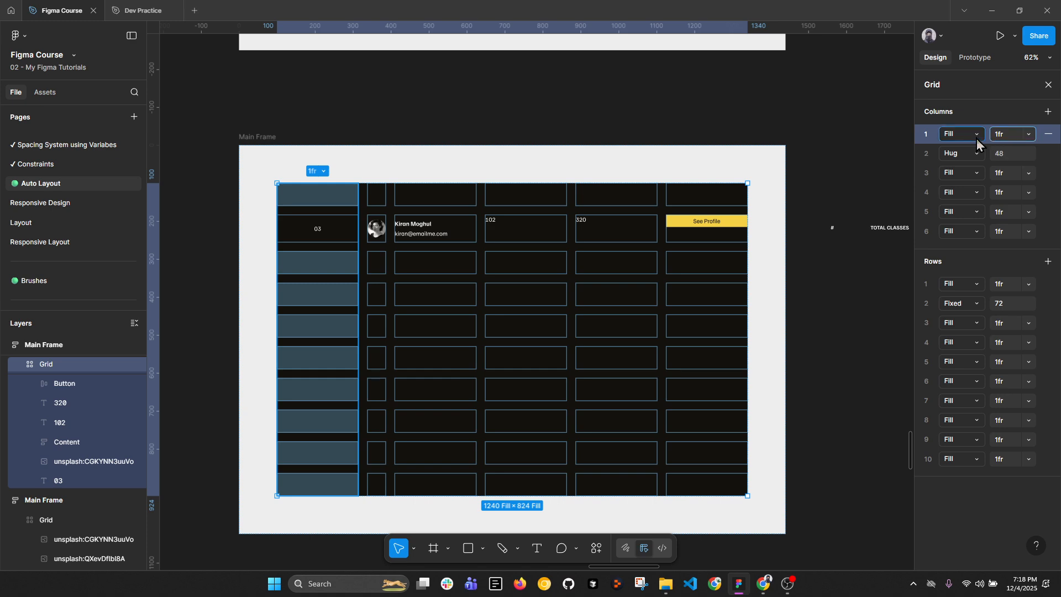
{"action": "left_click", "coordinate": [978, 158]}
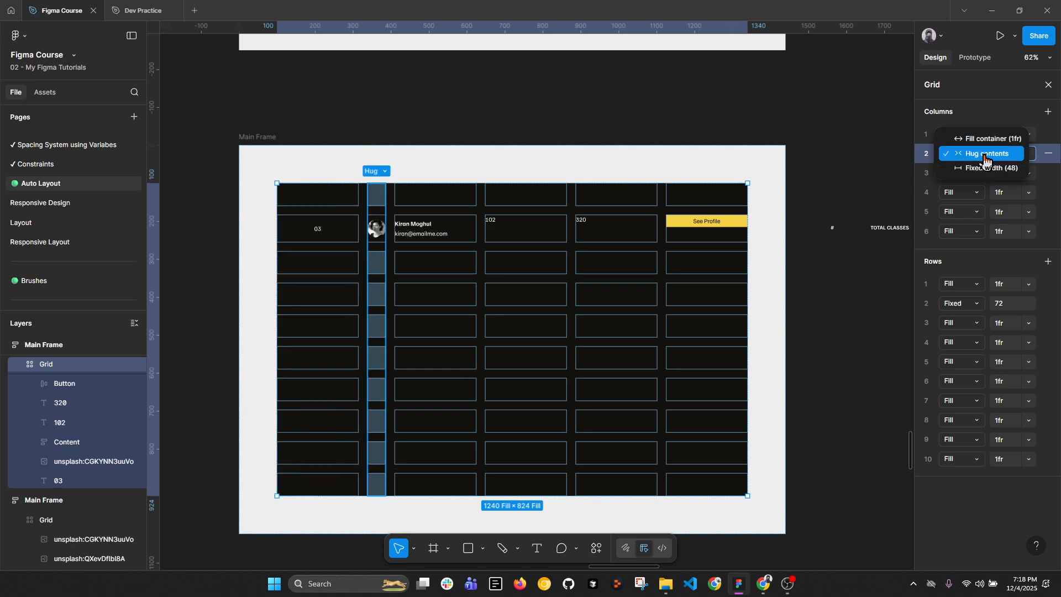
{"action": "left_click", "coordinate": [985, 157]}
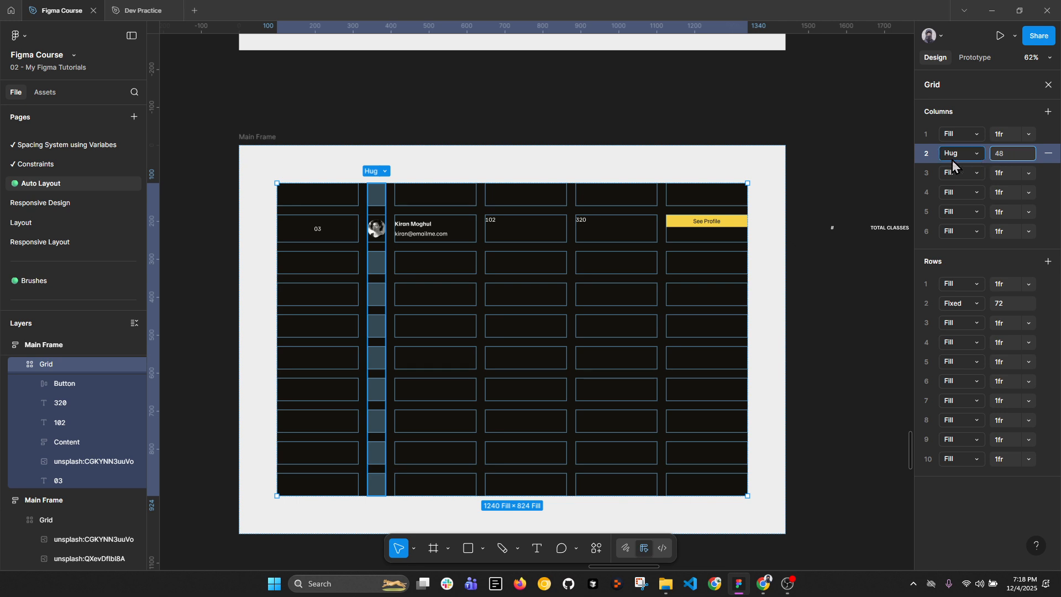
{"action": "left_click", "coordinate": [979, 142]}
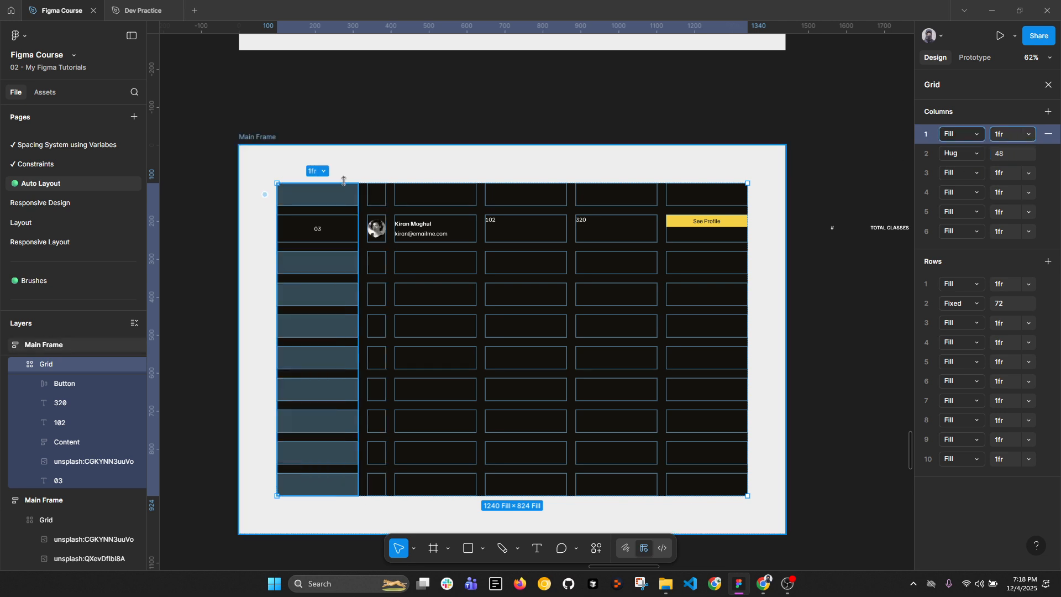
{"action": "left_click", "coordinate": [977, 135]}
{"action": "left_click", "coordinate": [978, 147]}
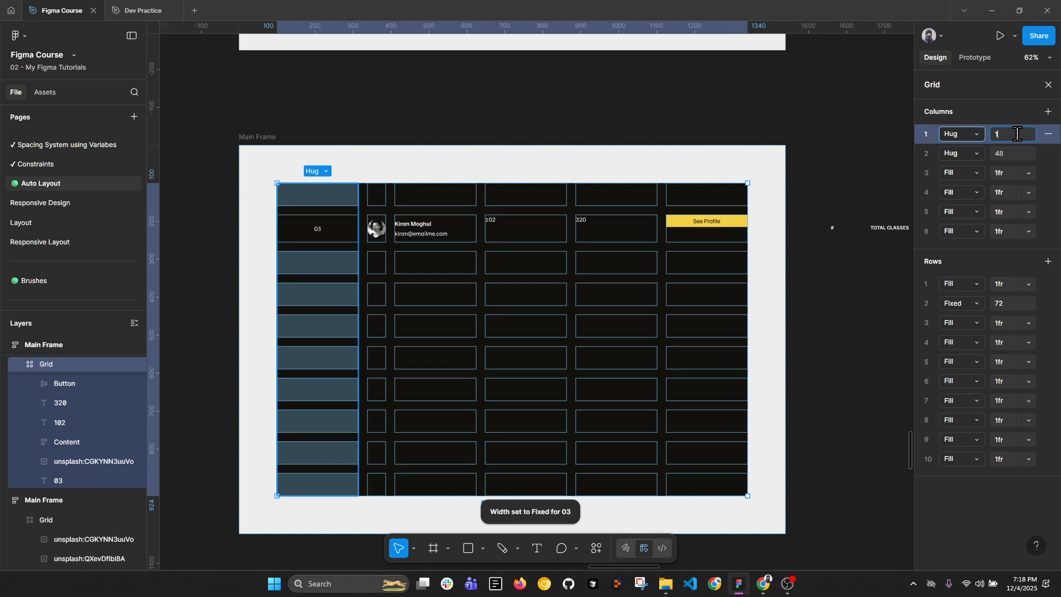
{"action": "key", "text": "Return"}
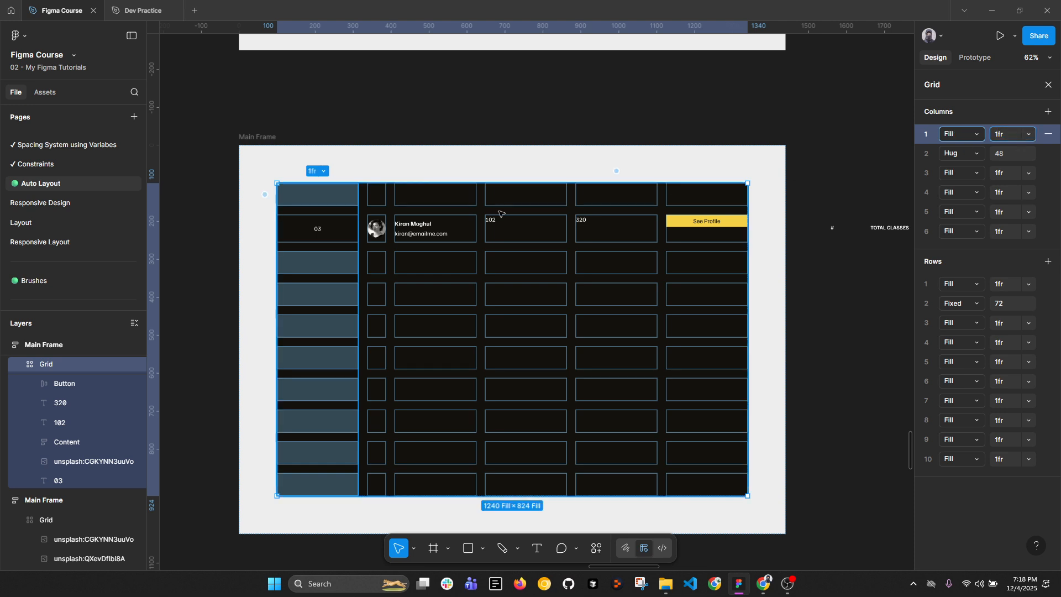
Step: Narrow column 1, which holds the row number, to a fixed width of 40
{"action": "left_click_drag", "start_coordinate": [359, 194], "coordinate": [302, 193]}
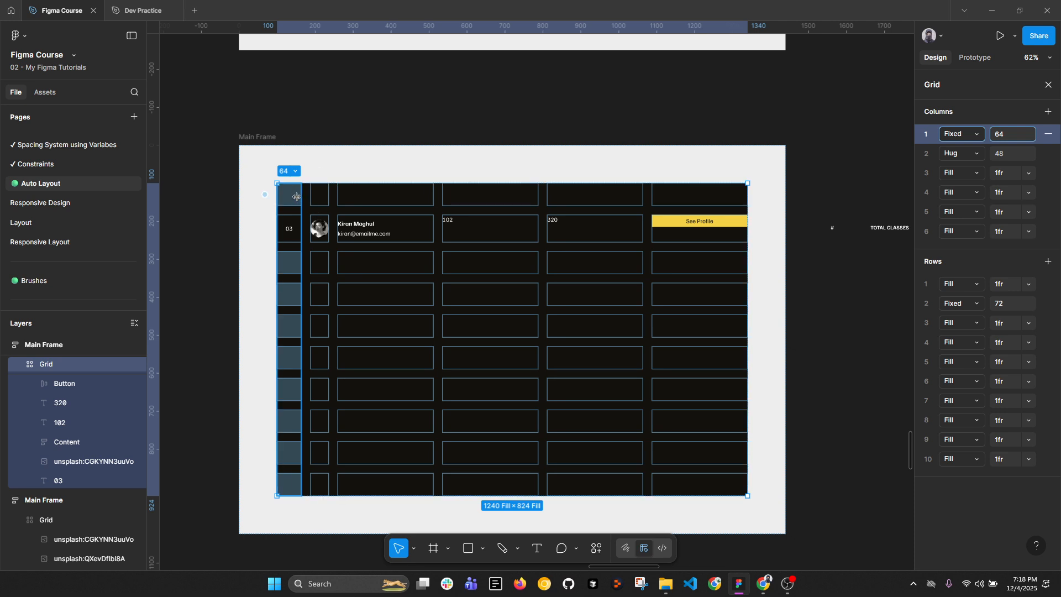
{"action": "left_click_drag", "start_coordinate": [297, 197], "coordinate": [292, 196]}
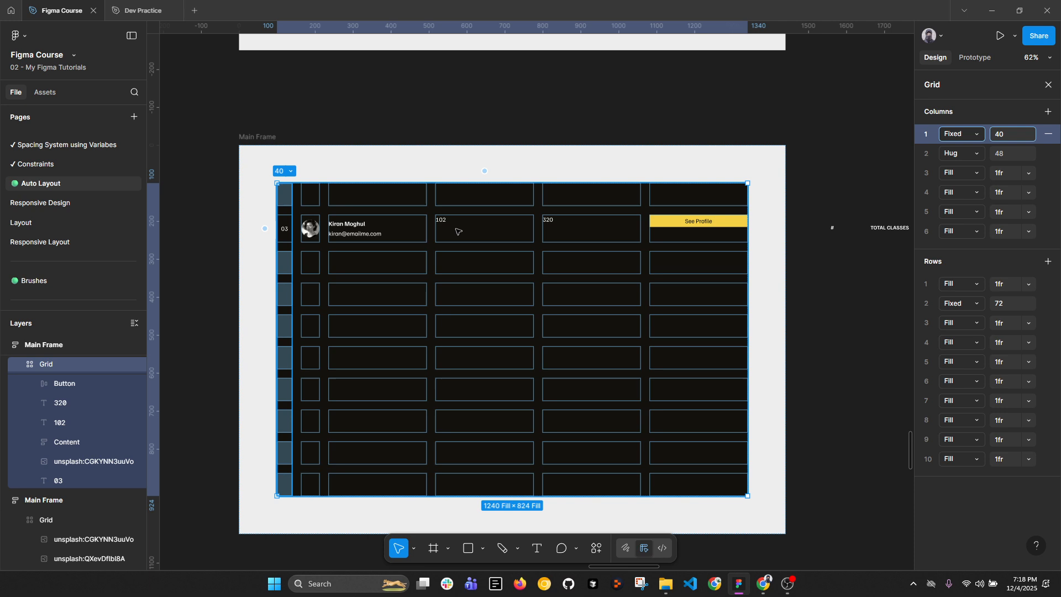
Step: Set the grid's horizontal gap to 12 and its vertical gap to 0
{"action": "left_click", "coordinate": [340, 123]}
{"action": "left_click", "coordinate": [390, 229]}
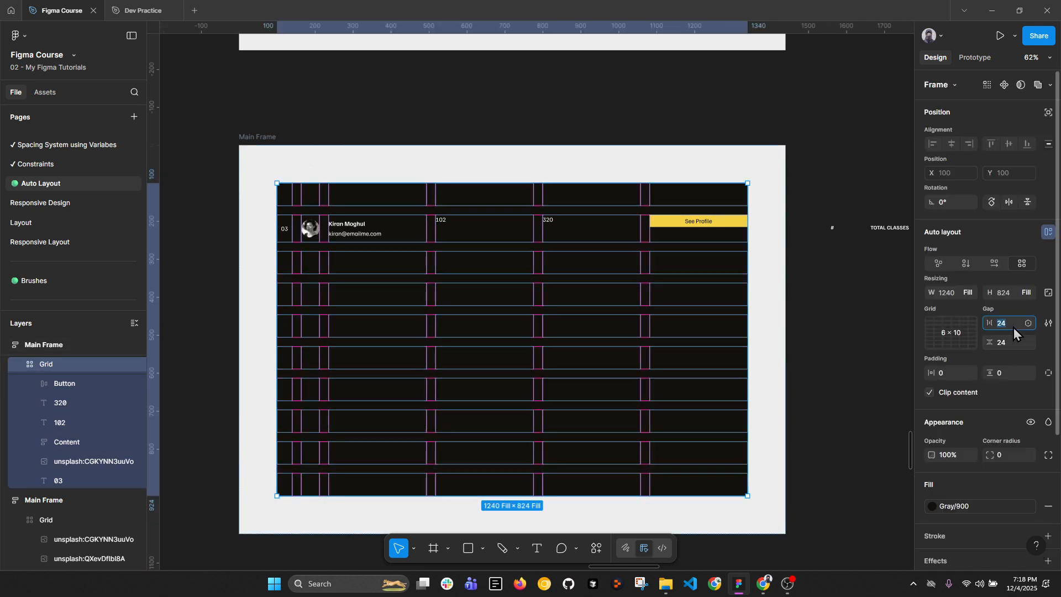
{"action": "key", "text": "Return"}
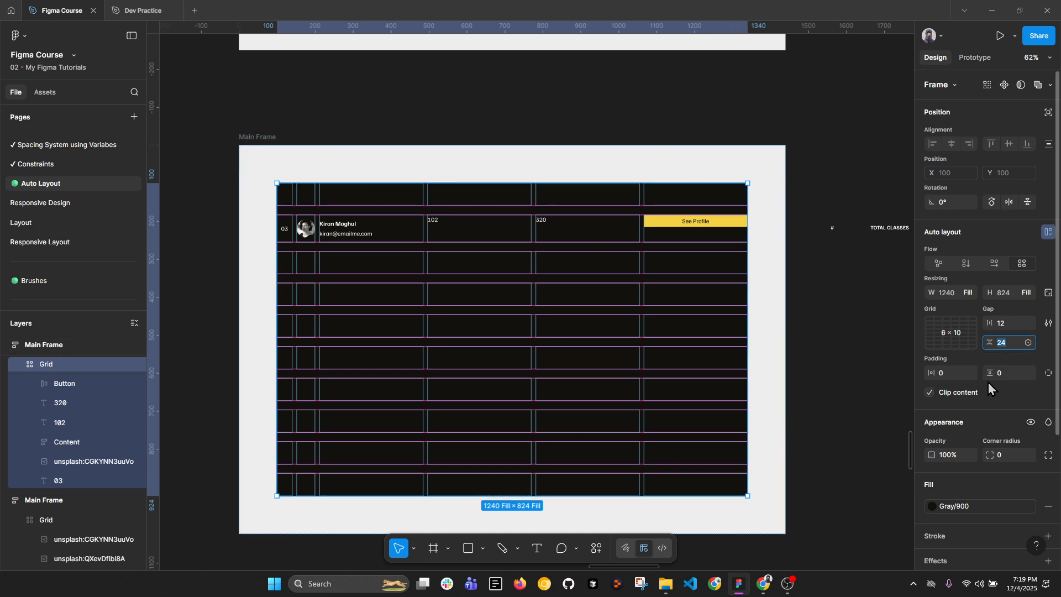
{"action": "type", "text": "0"}
{"action": "key", "text": "Return"}
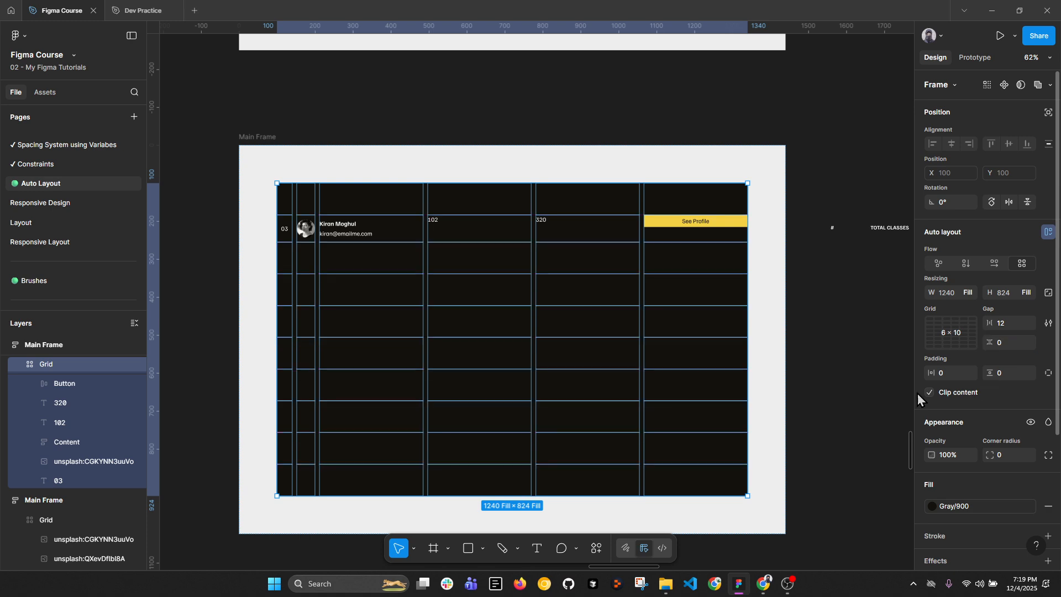
Step: Center the "102" and "320" texts vertically in their cells, and the See Profile button both vertically and horizontally
{"action": "left_click", "coordinate": [431, 220]}
{"action": "left_click", "coordinate": [548, 220], "text": "shift"}
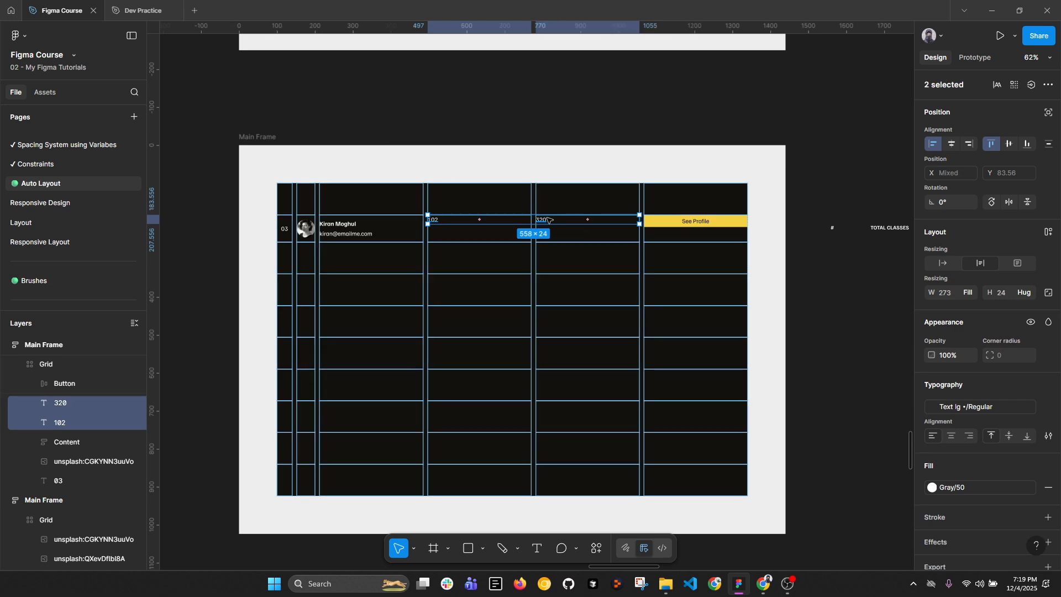
{"action": "left_click", "coordinate": [1010, 143]}
{"action": "left_click", "coordinate": [735, 221]}
{"action": "left_click", "coordinate": [1011, 145]}
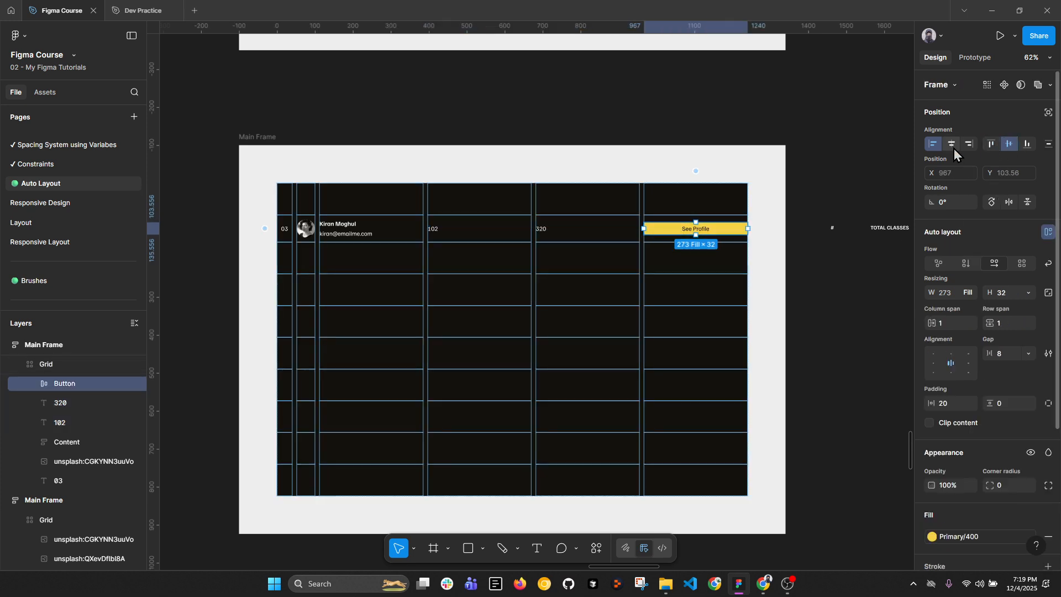
{"action": "left_click", "coordinate": [841, 304]}
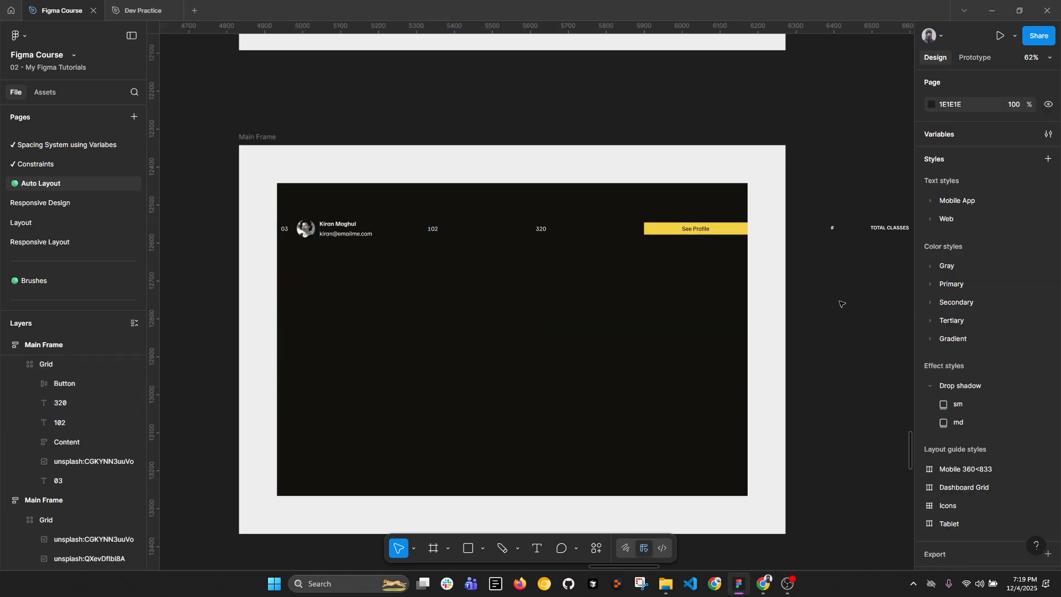
Step: Narrow column 6, which holds the See Profile button, to a fixed width of 130
{"action": "left_click", "coordinate": [725, 225]}
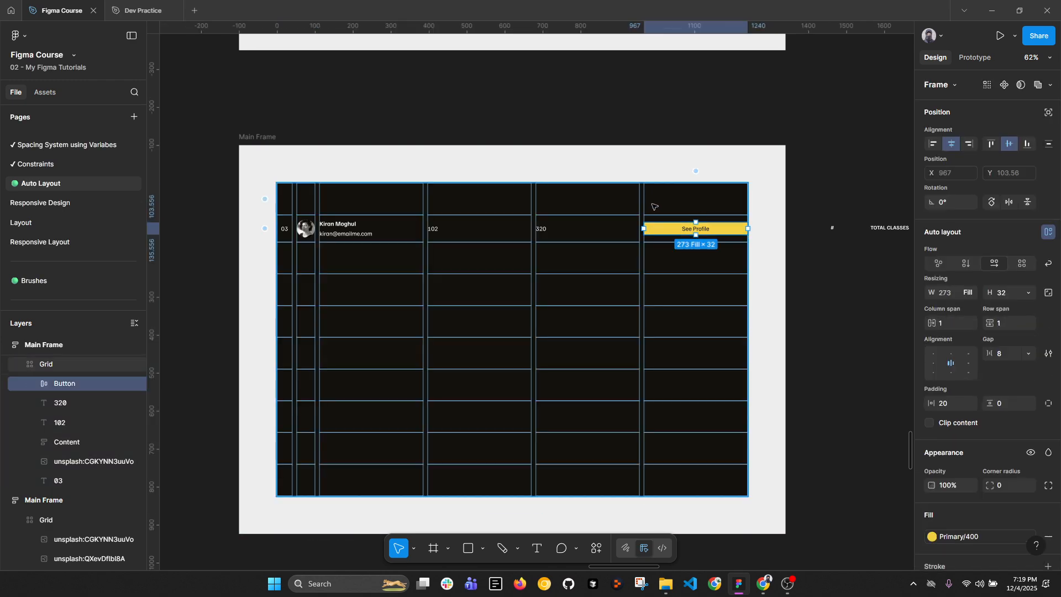
{"action": "left_click", "coordinate": [731, 181]}
{"action": "left_click", "coordinate": [731, 184]}
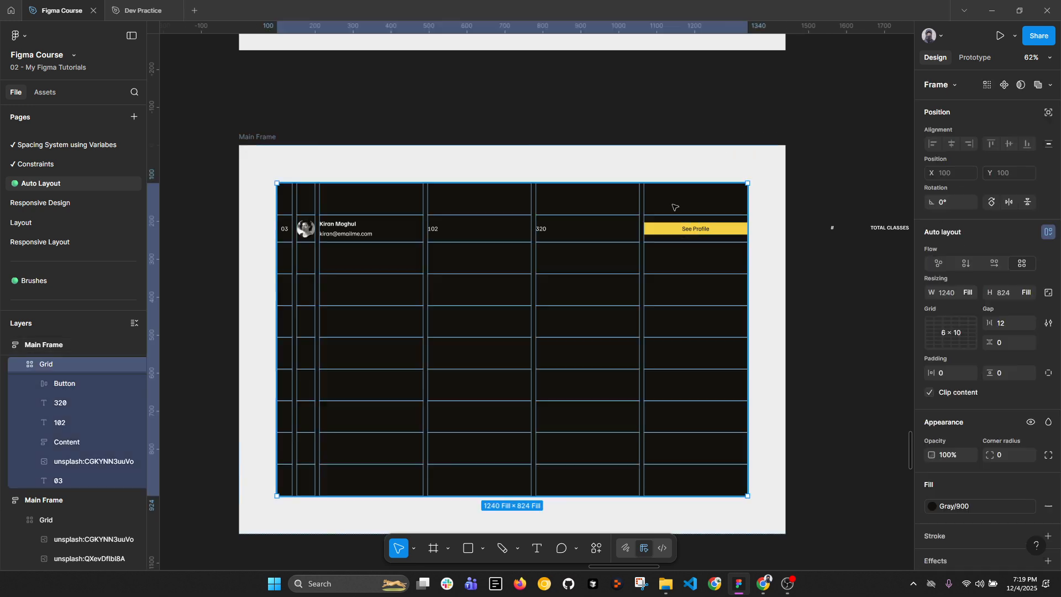
{"action": "left_click", "coordinate": [692, 172]}
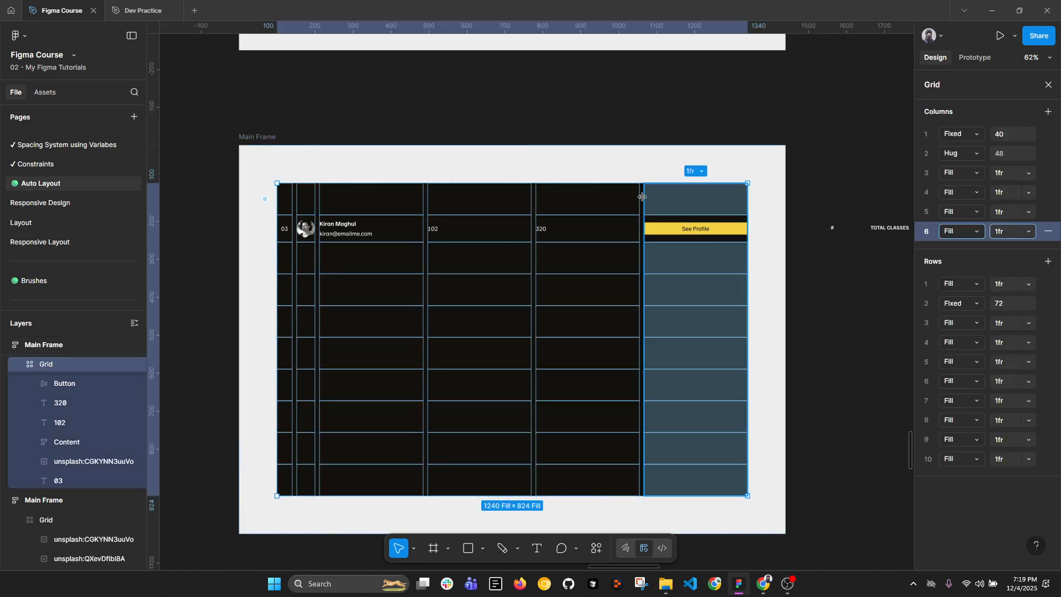
{"action": "left_click_drag", "start_coordinate": [643, 197], "coordinate": [698, 197]}
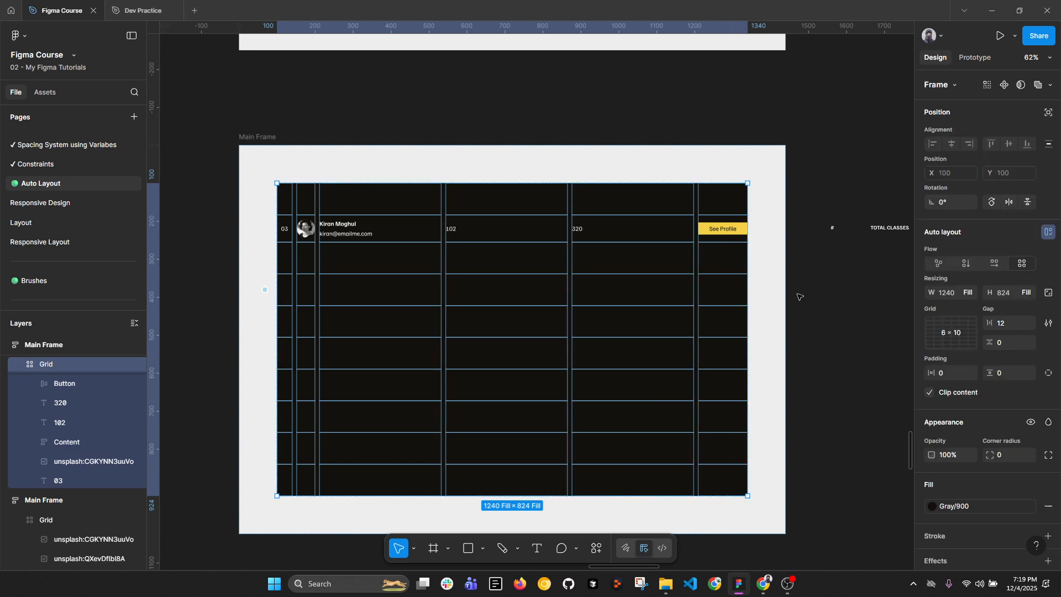
{"action": "key", "text": "Escape"}
{"action": "key", "text": "Escape"}
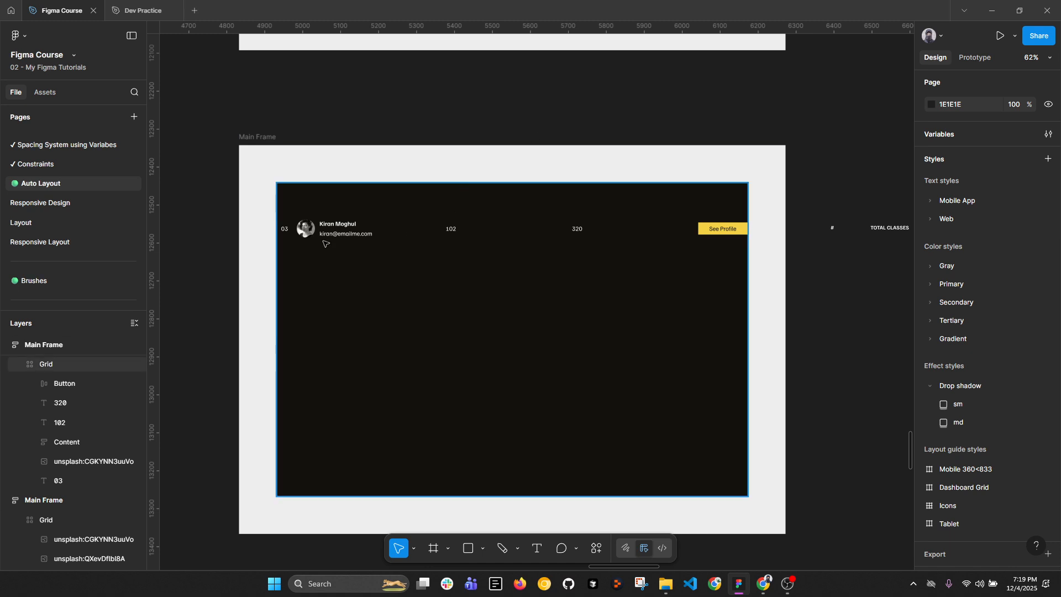
Step: Move the "#", two "Total Classes" and "Total Recordings" labels into cells 1, 3, 4 and 5 of the grid's first row
{"action": "scroll", "coordinate": [762, 223], "scroll_direction": "right", "scroll_amount": 3}
{"action": "left_click_drag", "start_coordinate": [742, 226], "coordinate": [192, 205]}
{"action": "left_click_drag", "start_coordinate": [802, 223], "coordinate": [270, 200]}
{"action": "left_click_drag", "start_coordinate": [885, 224], "coordinate": [420, 193]}
{"action": "scroll", "coordinate": [801, 245], "scroll_direction": "right", "scroll_amount": 6}
{"action": "left_click_drag", "start_coordinate": [757, 224], "coordinate": [332, 191]}
{"action": "scroll", "coordinate": [557, 220], "scroll_direction": "left", "scroll_amount": 8}
Step: Center the four header labels vertically in the grid's first row
{"action": "left_click", "coordinate": [459, 212], "text": "shift"}
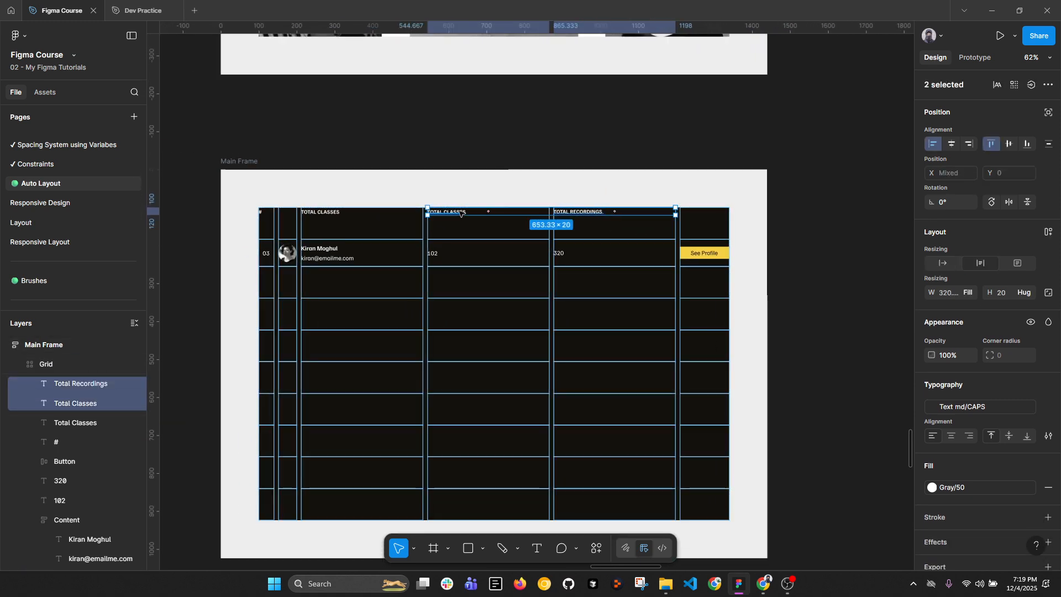
{"action": "left_click", "coordinate": [334, 215], "text": "shift"}
{"action": "left_click", "coordinate": [261, 212], "text": "shift"}
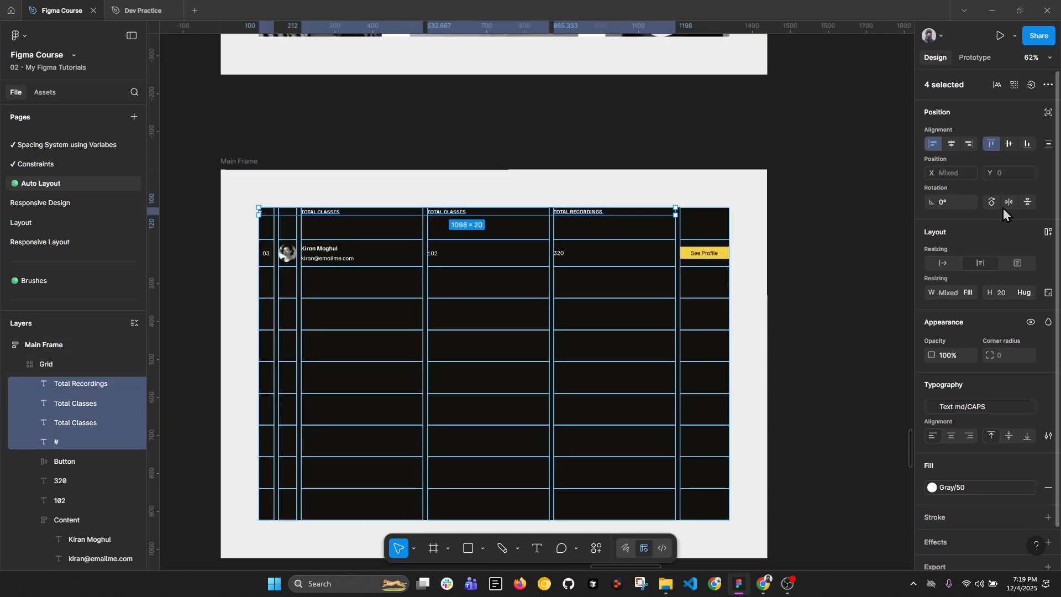
{"action": "left_click", "coordinate": [1010, 143]}
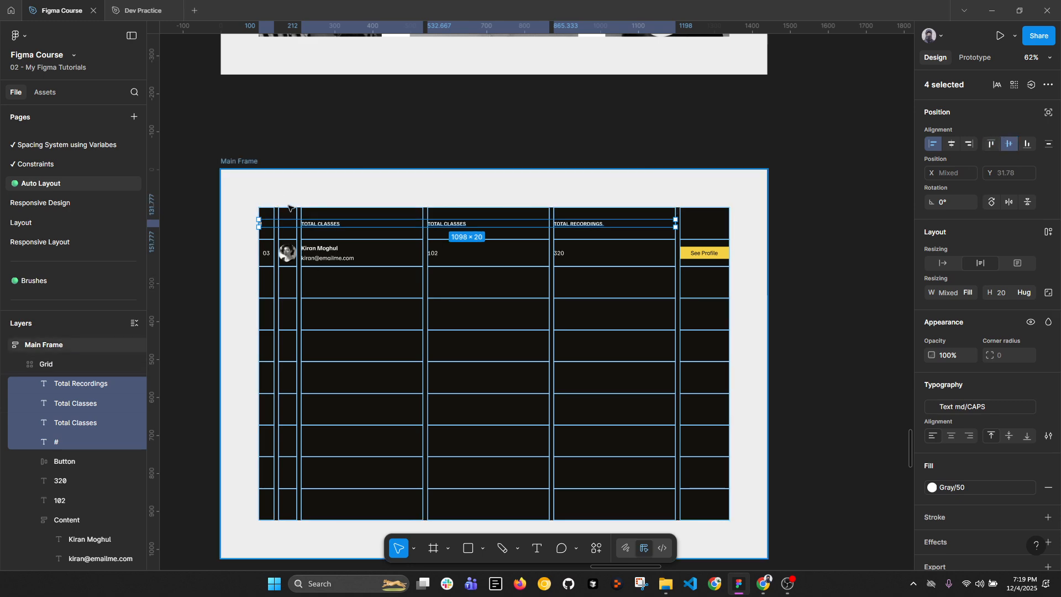
{"action": "key", "text": "Escape"}
Step: Try a fixed height of 56 for the grid's header row and settle on 48
{"action": "left_click", "coordinate": [239, 224]}
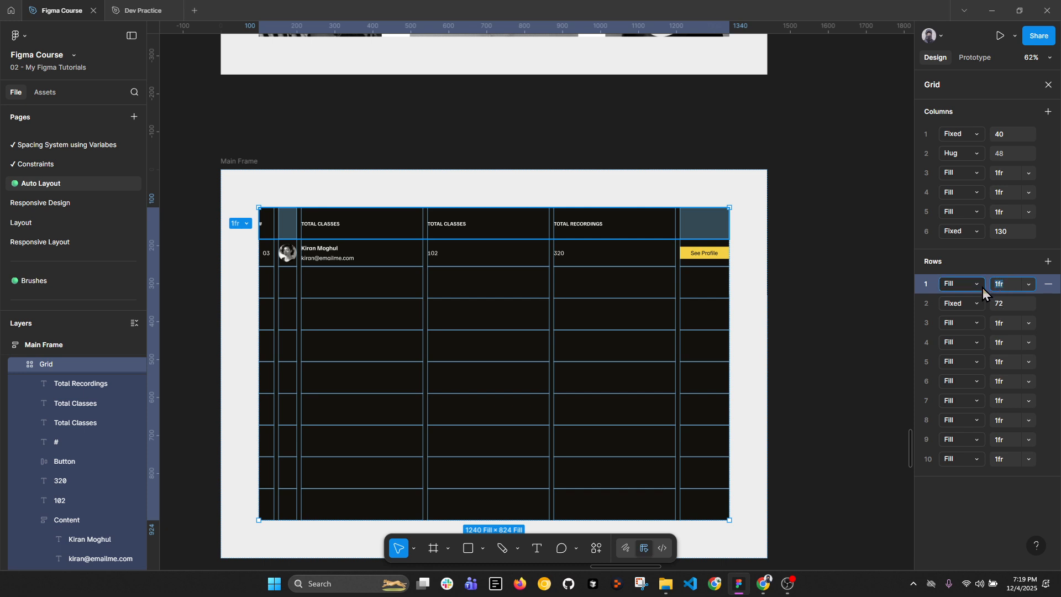
{"action": "type", "text": "56"}
{"action": "key", "text": "Return"}
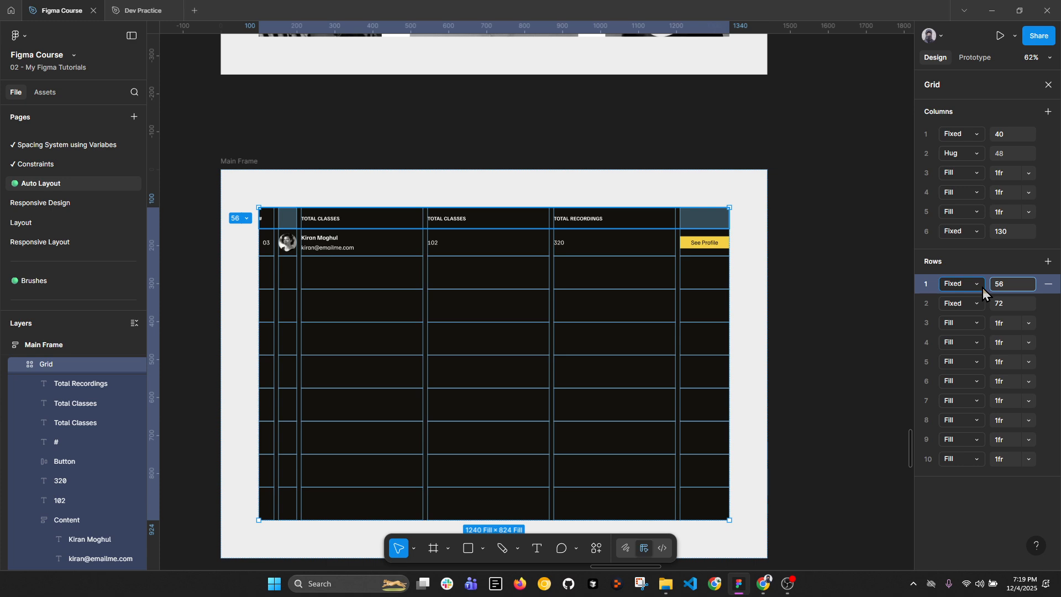
{"action": "left_click", "coordinate": [1007, 289]}
{"action": "key", "text": "Return"}
{"action": "key", "text": "Escape"}
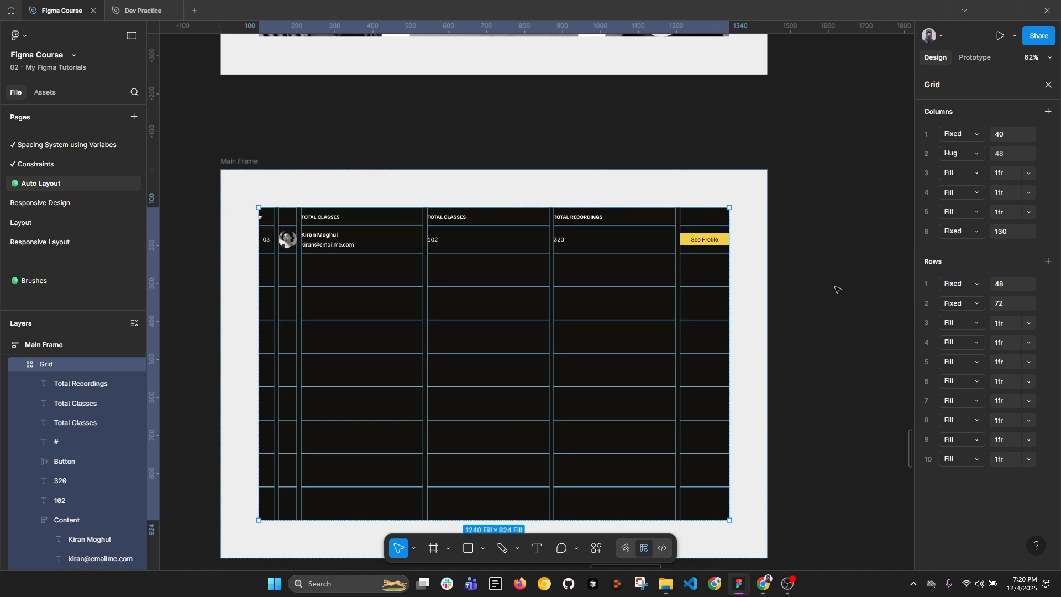
{"action": "left_click", "coordinate": [842, 243]}
Step: Switch to the browser to examine the table design references on Dribbble, and return to Figma
{"action": "left_click", "coordinate": [764, 585]}
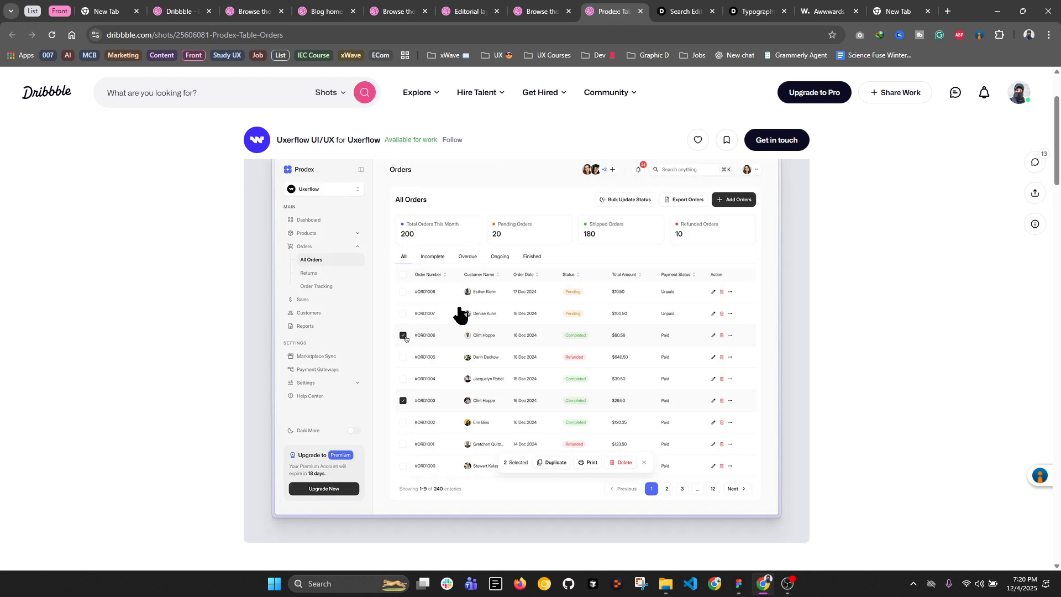
{"action": "scroll", "coordinate": [451, 330], "scroll_direction": "down", "scroll_amount": 1}
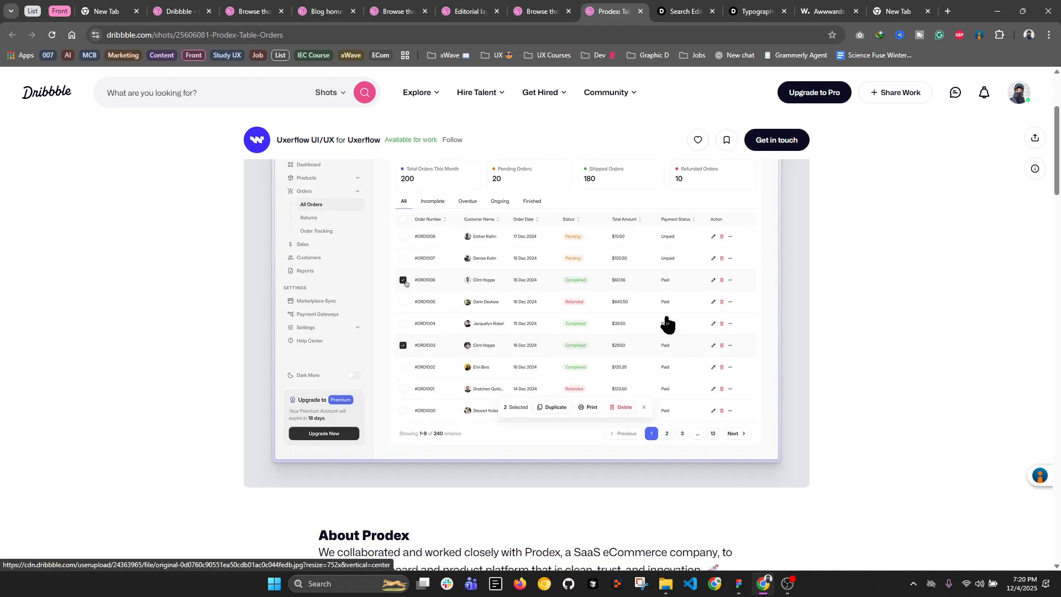
{"action": "key", "text": "ctrl+shift+Tab"}
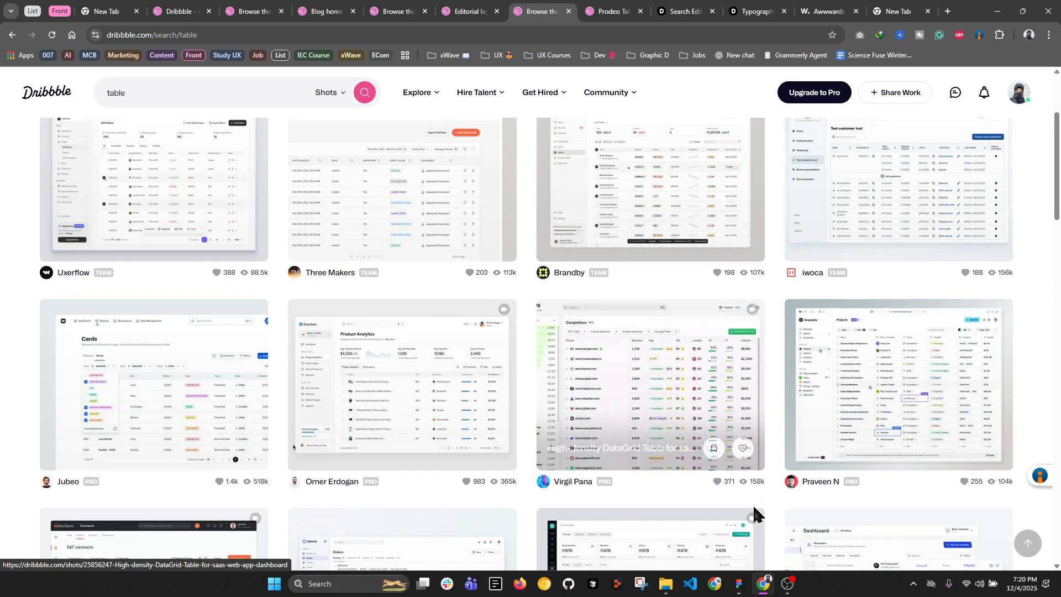
{"action": "left_click", "coordinate": [738, 583]}
Step: Open the track size settings of the grid's header row
{"action": "left_click", "coordinate": [276, 234]}
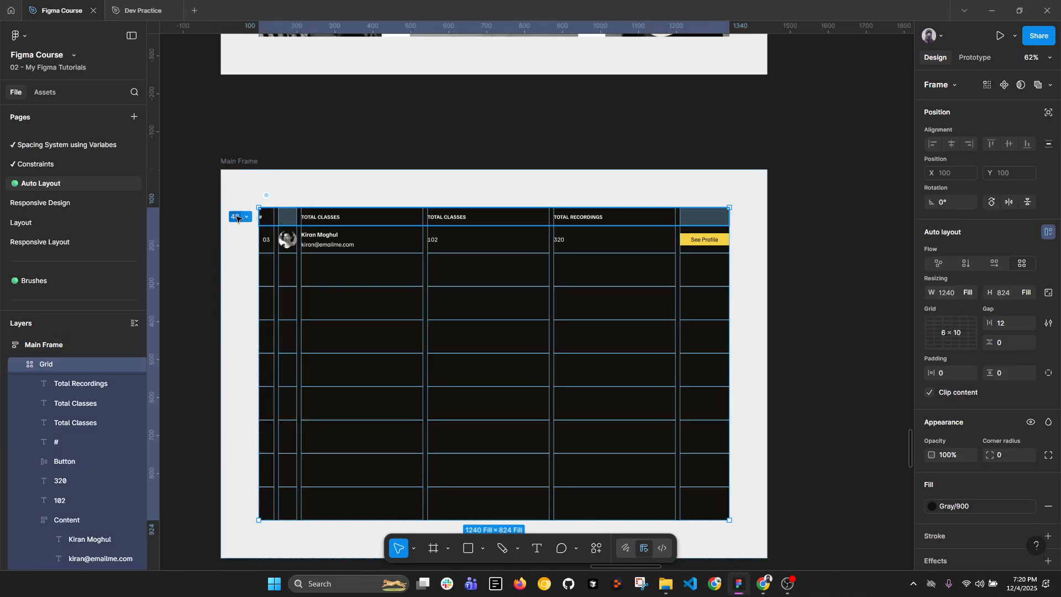
{"action": "left_click", "coordinate": [243, 217]}
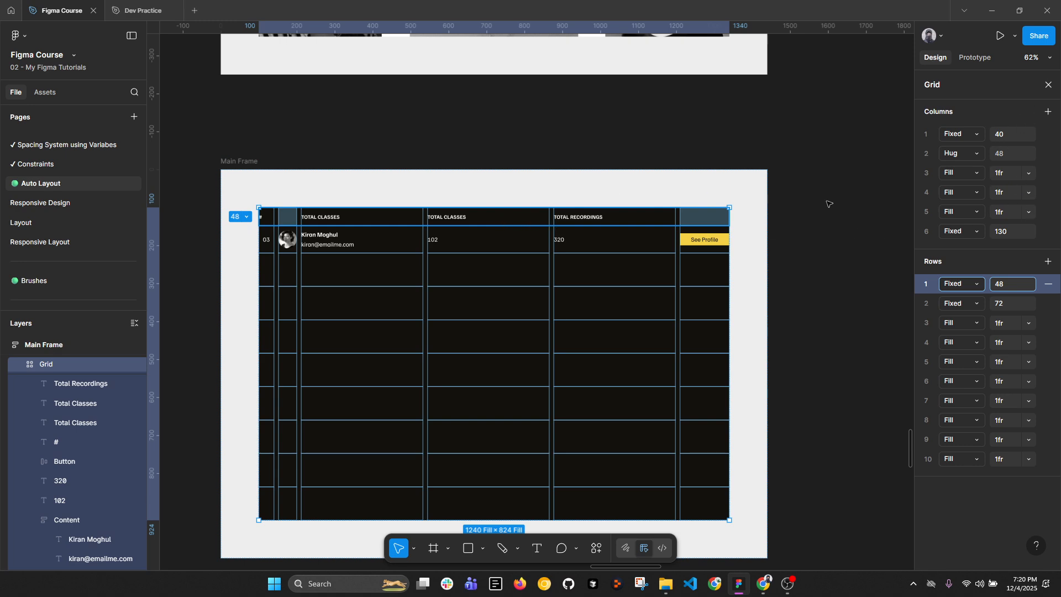
Step: Select all items in the second row of the separate Grid copy to inspect their shared fill options
{"action": "left_click_drag", "start_coordinate": [193, 211], "coordinate": [757, 220]}
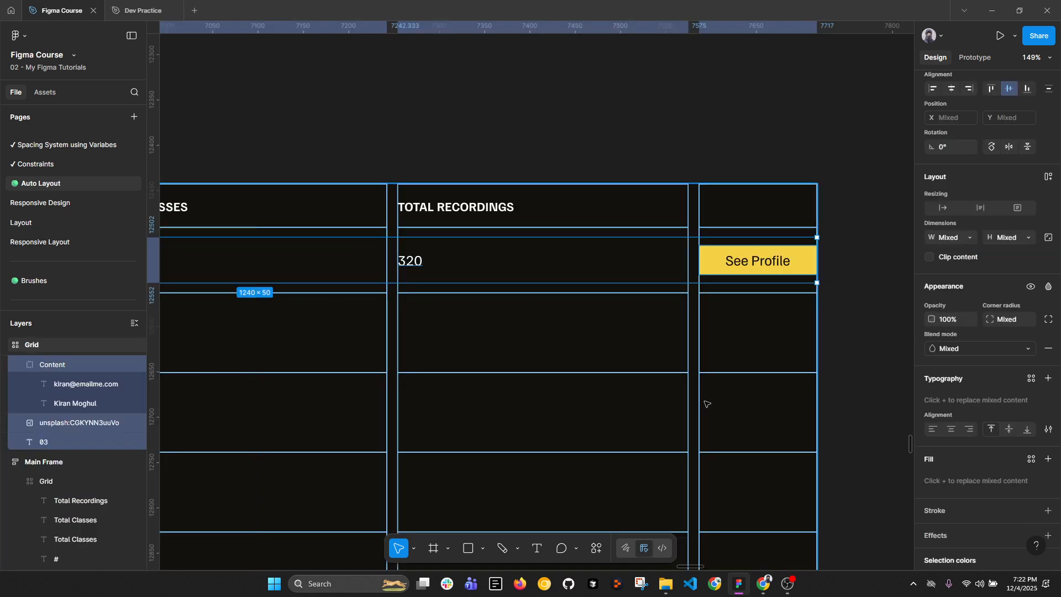
{"action": "scroll", "coordinate": [706, 404], "scroll_direction": "down", "scroll_amount": 10}
{"action": "key", "text": "Escape"}
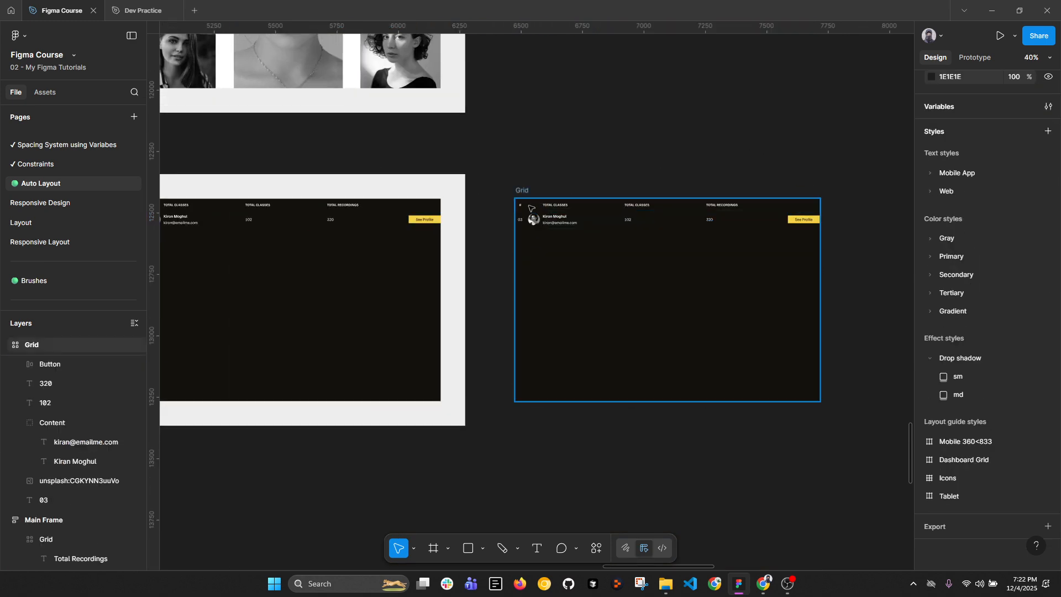
{"action": "scroll", "coordinate": [846, 223], "scroll_direction": "up", "scroll_amount": 3}
{"action": "left_click_drag", "start_coordinate": [848, 220], "coordinate": [330, 222]}
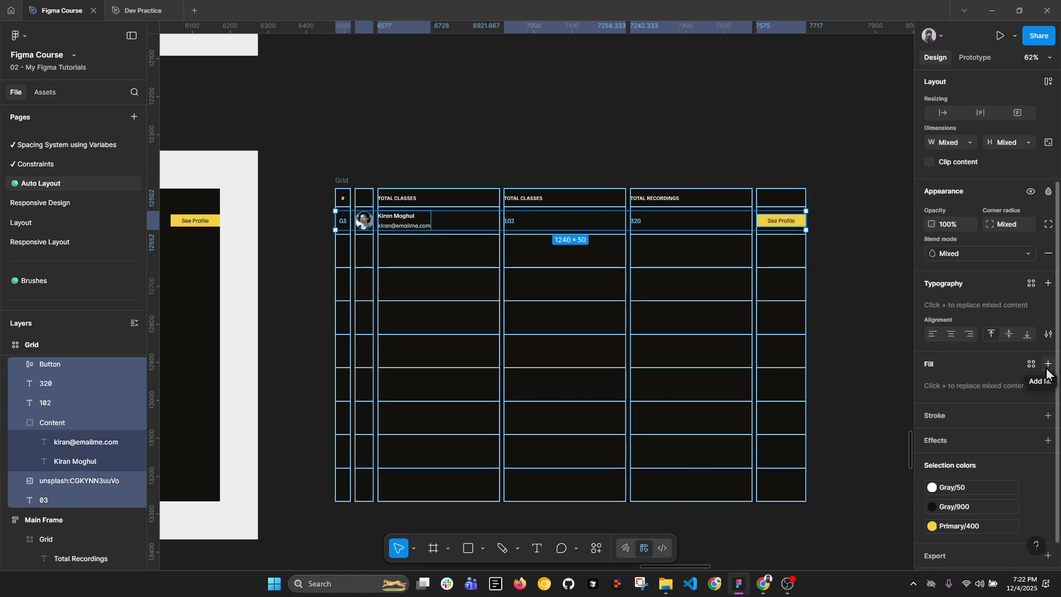
{"action": "key", "text": "Escape"}
Step: Convert the Content group holding the name and email in the second row into a frame
{"action": "scroll", "coordinate": [327, 221], "scroll_direction": "up", "scroll_amount": 5}
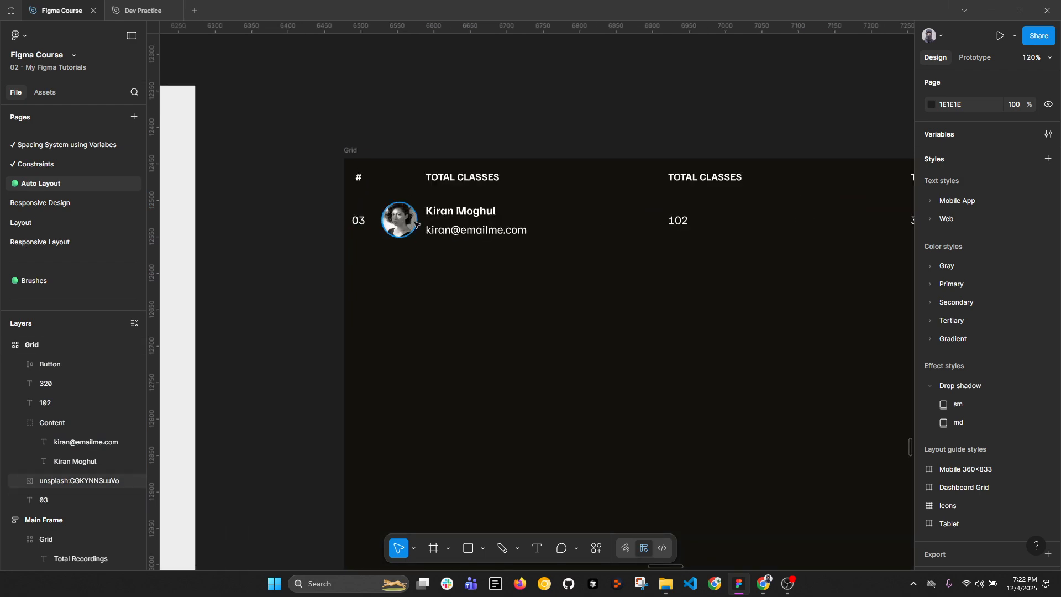
{"action": "scroll", "coordinate": [450, 217], "scroll_direction": "right", "scroll_amount": 3}
{"action": "left_click", "coordinate": [341, 221]}
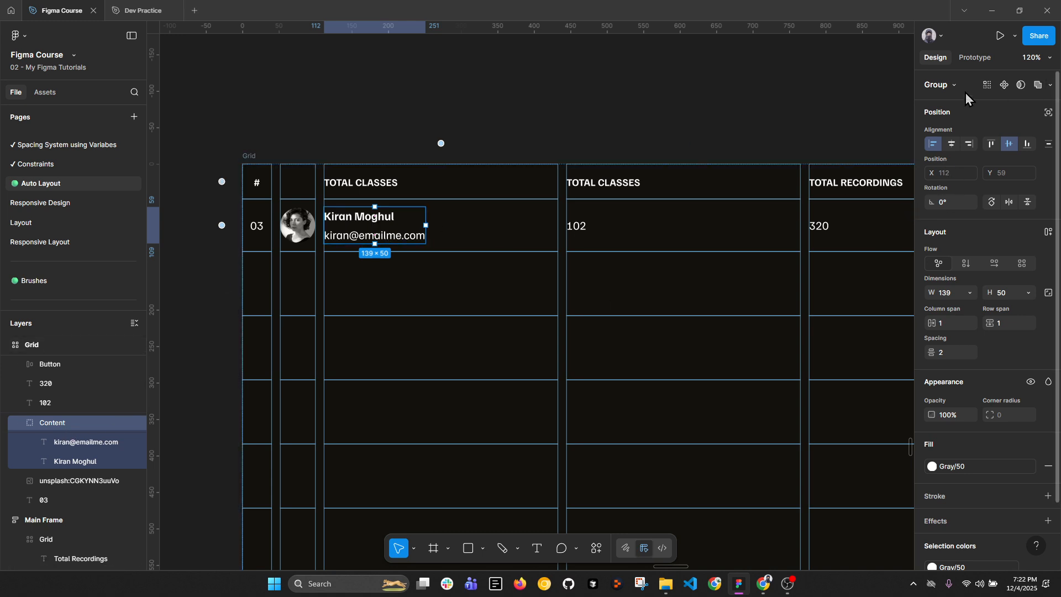
{"action": "left_click", "coordinate": [939, 85]}
{"action": "left_click", "coordinate": [959, 122]}
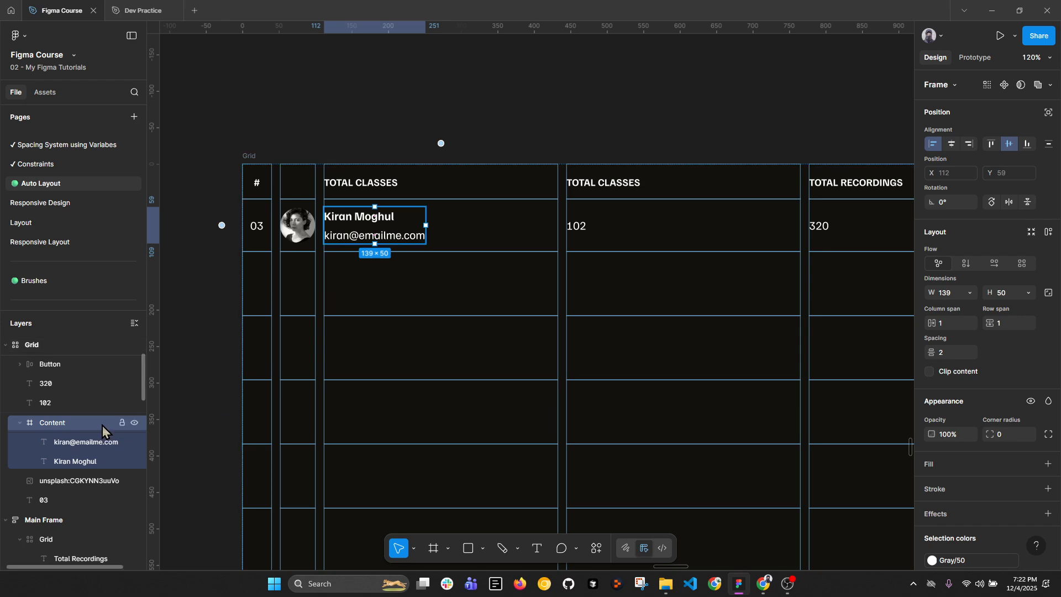
Step: Add auto layout to the Content frame, make its width and height fill the container, and align its contents middle left
{"action": "key", "text": "shift+a"}
{"action": "left_click", "coordinate": [970, 292]}
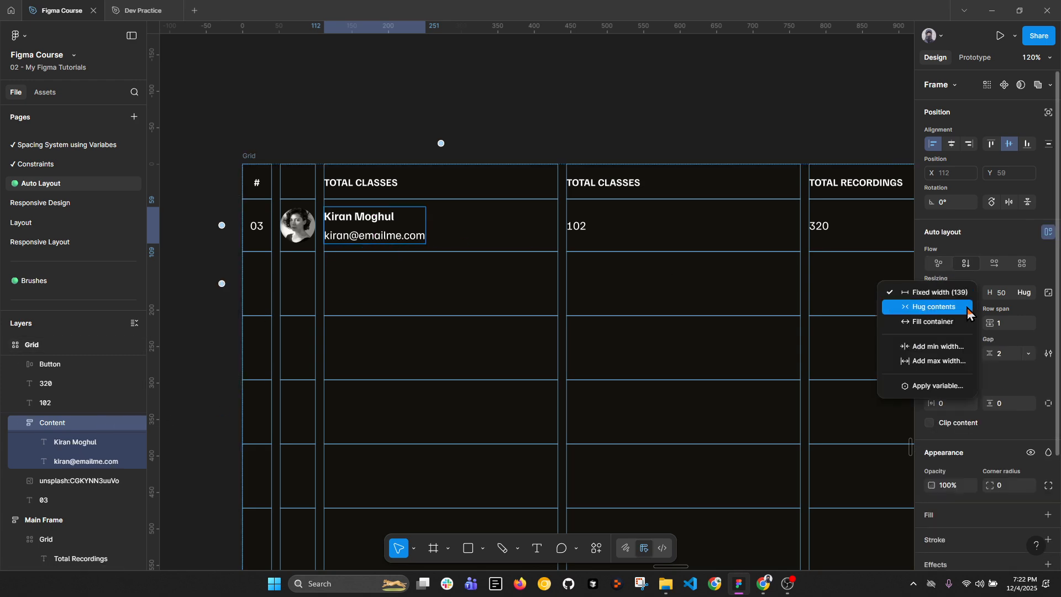
{"action": "left_click", "coordinate": [934, 320]}
{"action": "left_click", "coordinate": [1024, 292]}
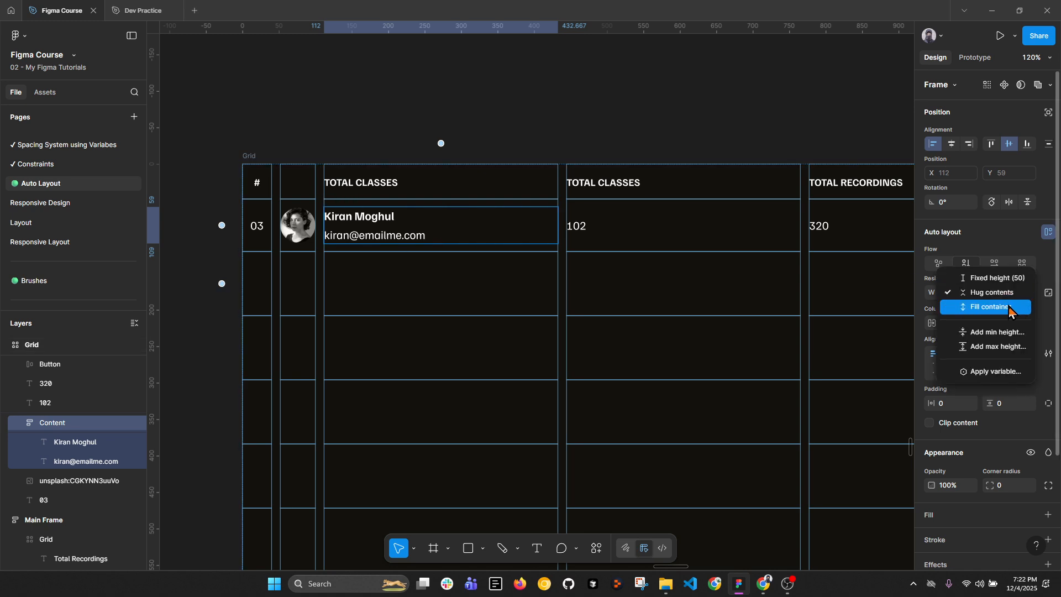
{"action": "left_click", "coordinate": [1012, 305]}
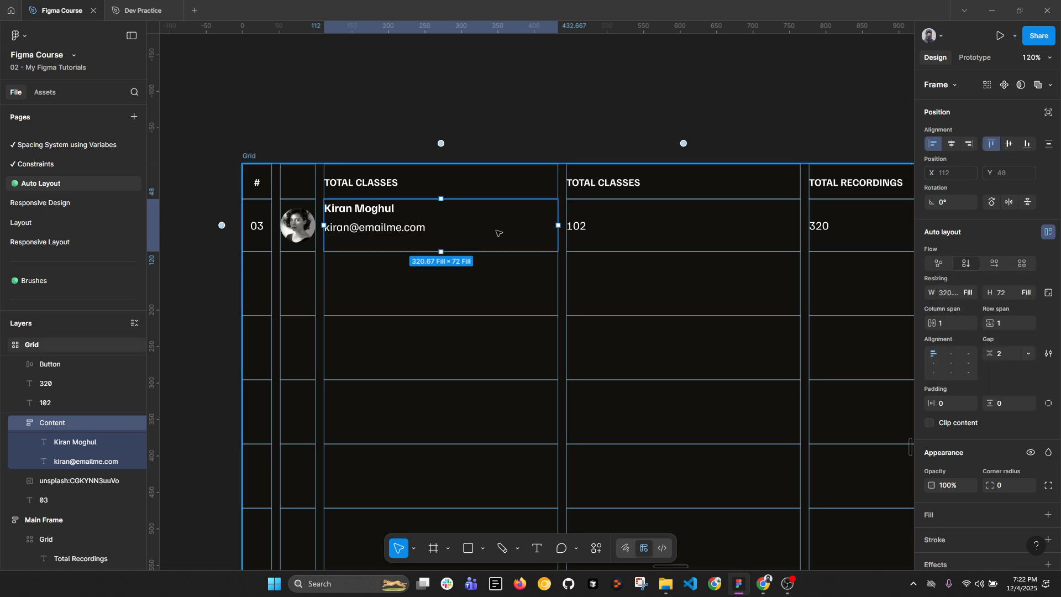
{"action": "left_click", "coordinate": [935, 363]}
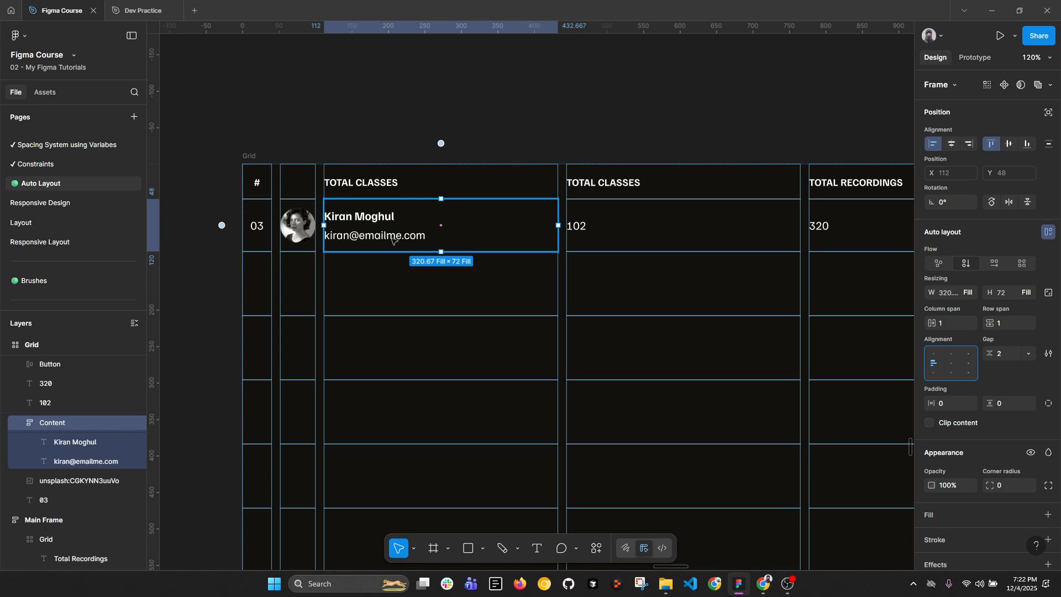
Step: Place a copy of the Content frame above the grid and turn it into a component
{"action": "scroll", "coordinate": [392, 238], "scroll_direction": "down", "scroll_amount": 2, "text": "ctrl"}
{"action": "left_click_drag", "start_coordinate": [387, 235], "coordinate": [409, 126]}
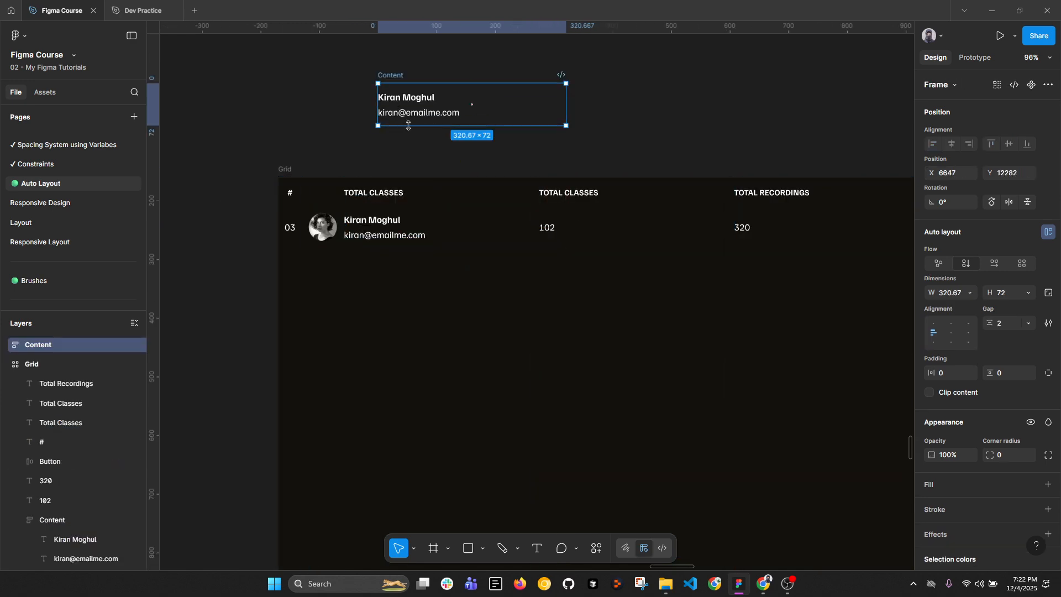
{"action": "left_click", "coordinate": [1031, 84]}
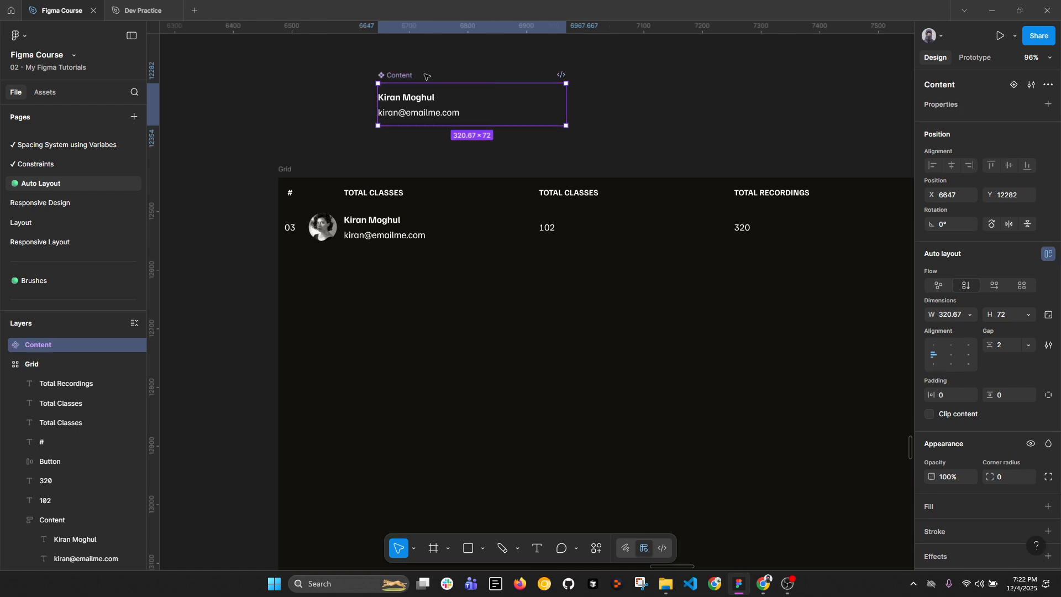
Step: Rename the new component "Table / Cell"
{"action": "double_click", "coordinate": [405, 74]}
{"action": "type", "text": "Tab"}
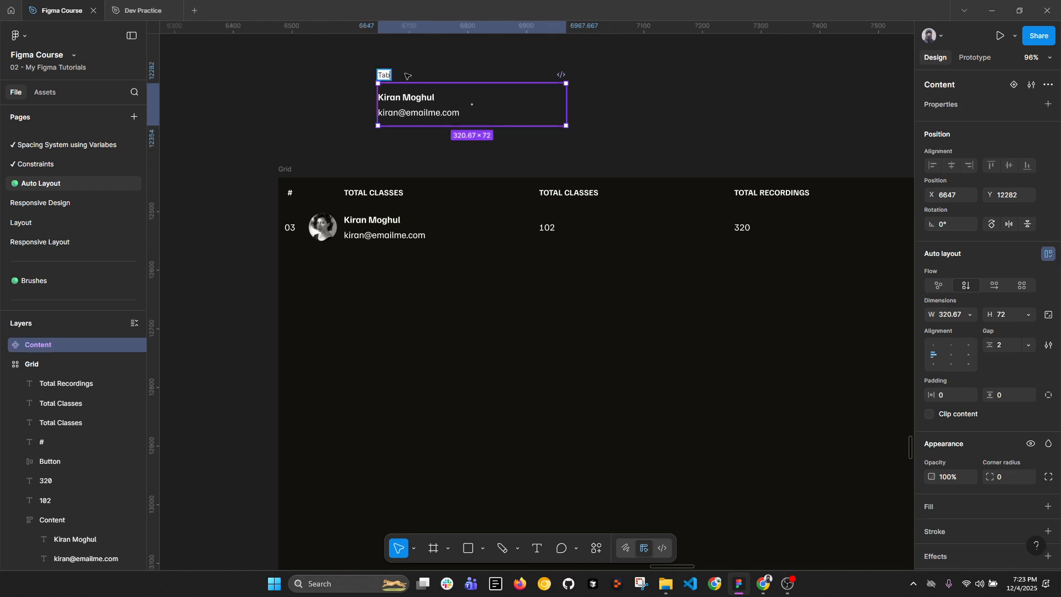
{"action": "type", "text": "le / Cell"}
{"action": "key", "text": "Return"}
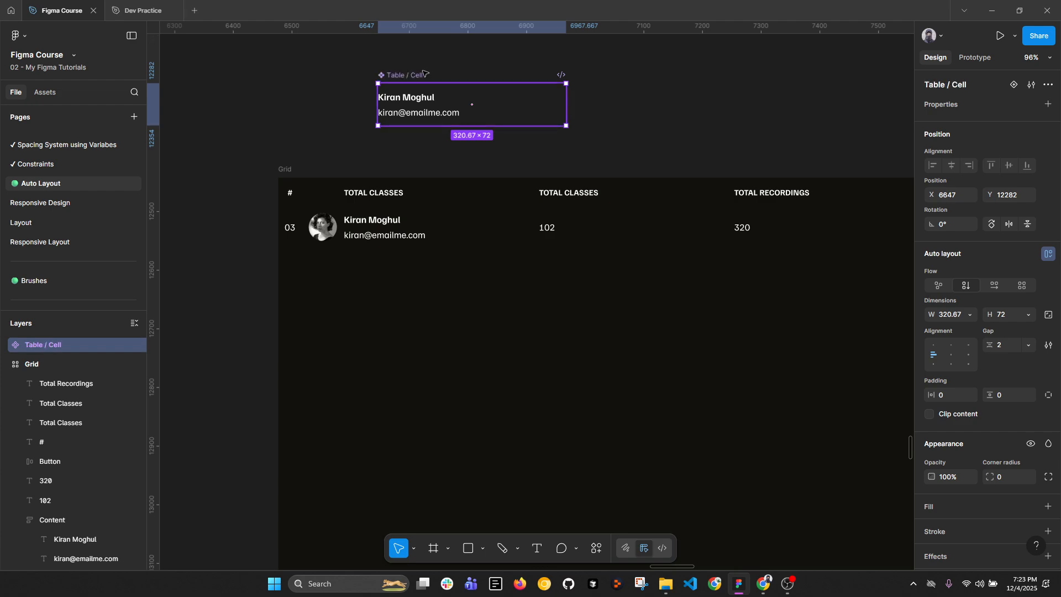
Step: Place a Table / Cell instance in the third row under the first Total Classes header and fix that row's height at 72
{"action": "left_click_drag", "start_coordinate": [423, 73], "coordinate": [417, 260]}
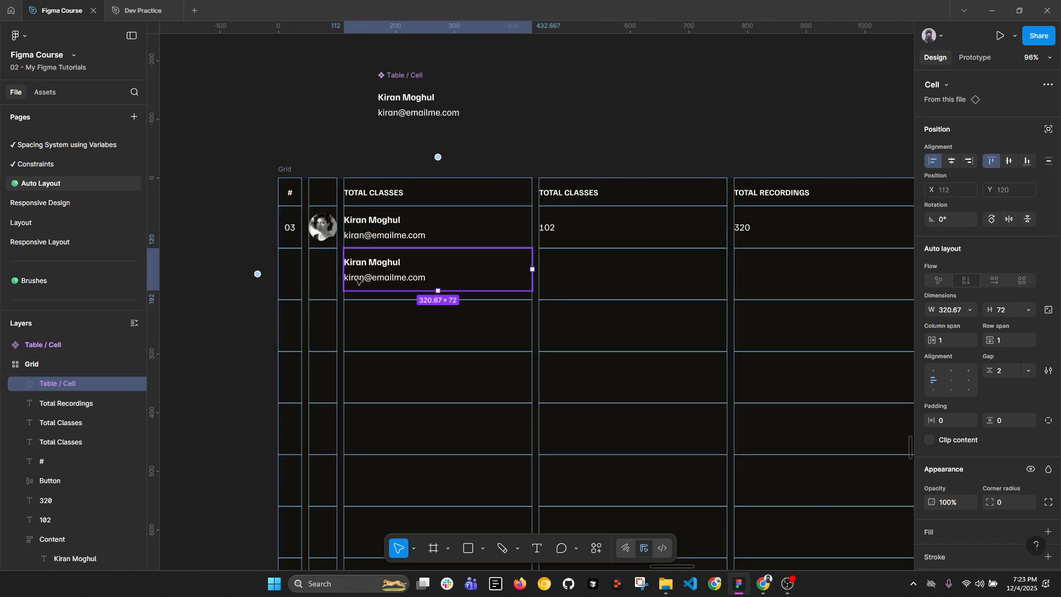
{"action": "left_click", "coordinate": [257, 274]}
{"action": "left_click", "coordinate": [1007, 323]}
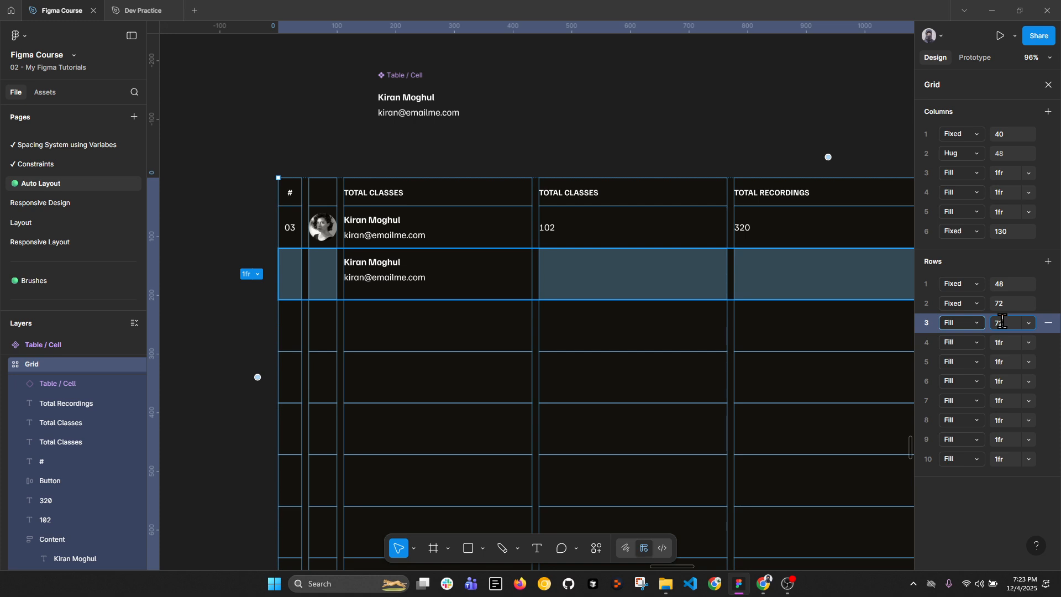
{"action": "type", "text": "72"}
{"action": "key", "text": "Return"}
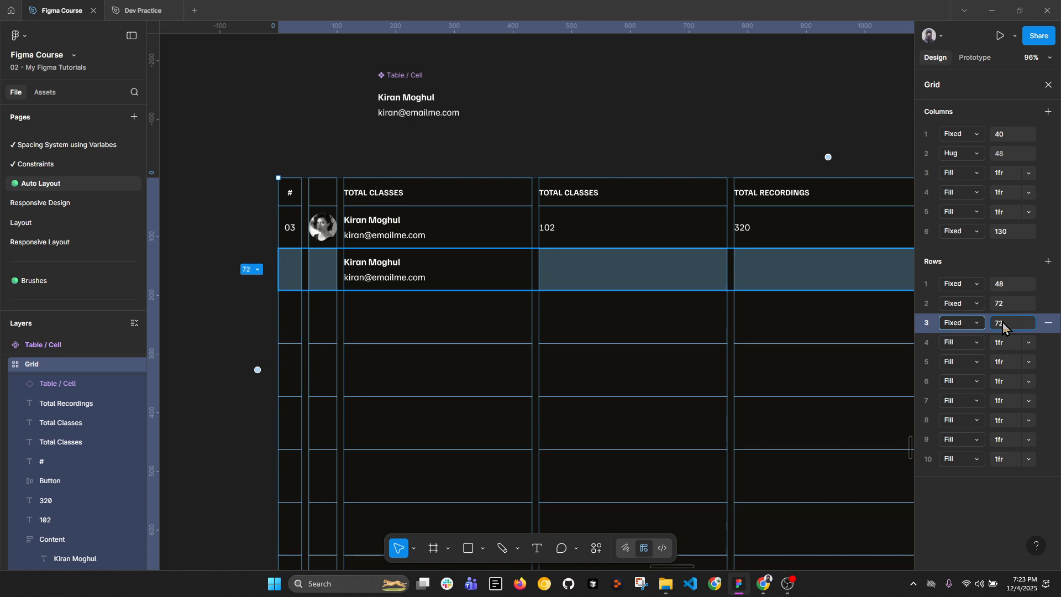
Step: Try Gray/100 and Gray/800 as the Table / Cell instance's fill and settle on Gray/700
{"action": "left_click", "coordinate": [349, 271]}
{"action": "scroll", "coordinate": [978, 380], "scroll_direction": "down", "scroll_amount": 4}
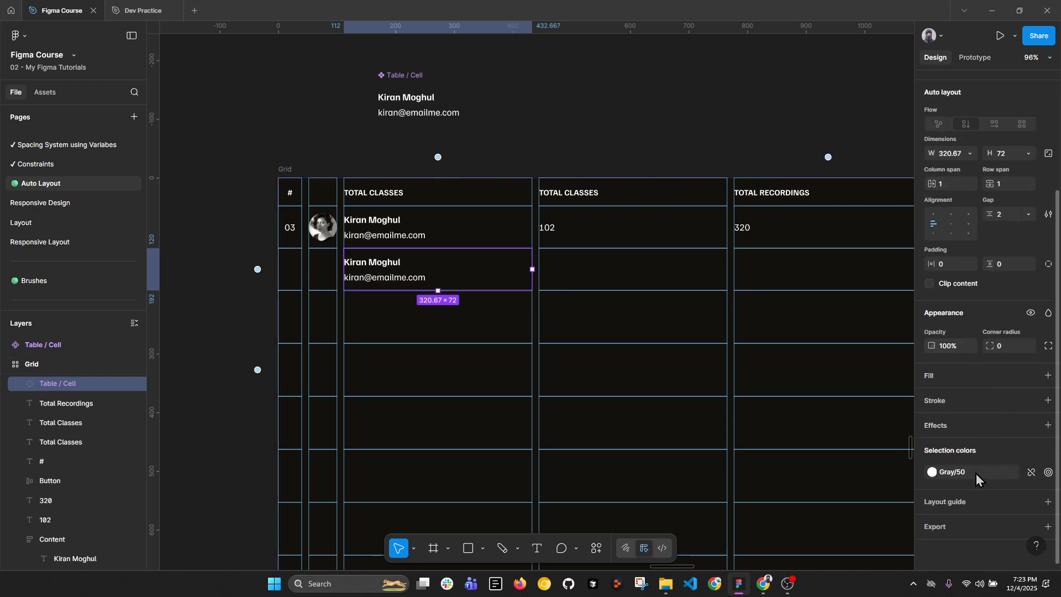
{"action": "left_click", "coordinate": [1032, 376]}
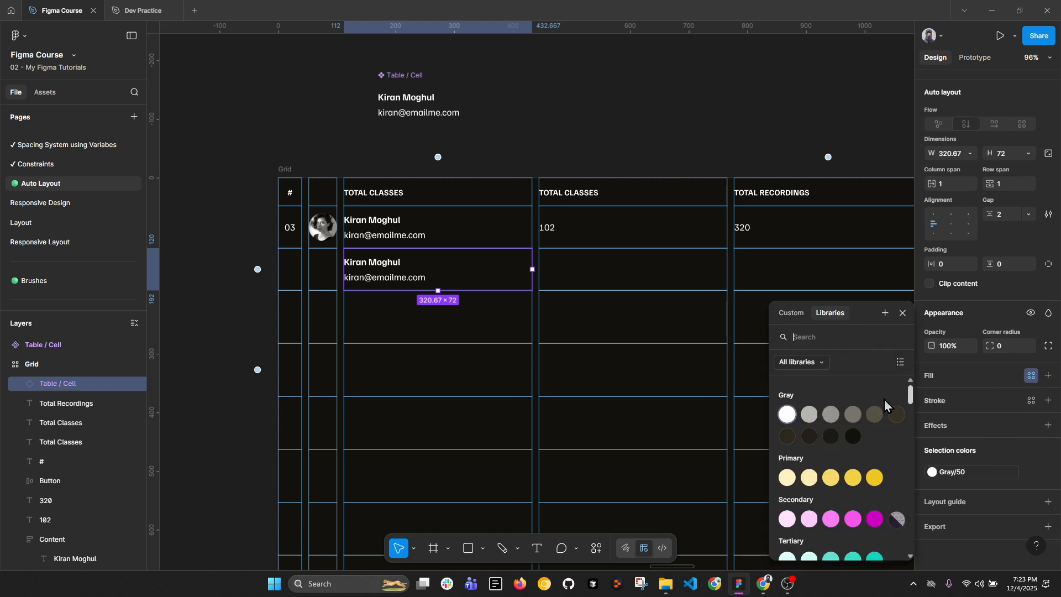
{"action": "left_click", "coordinate": [809, 412]}
{"action": "left_click", "coordinate": [966, 405]}
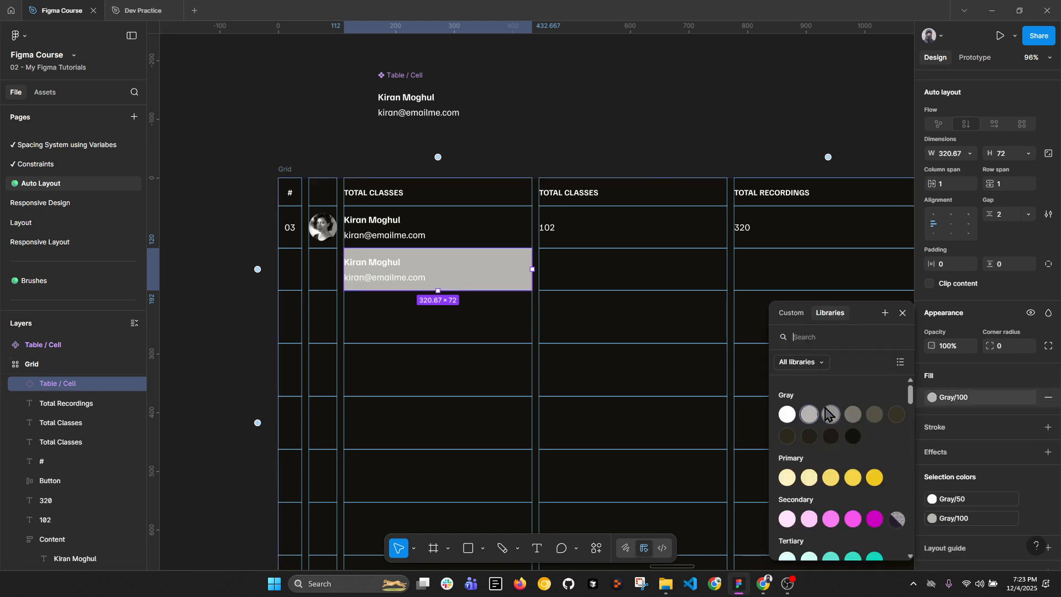
{"action": "left_click", "coordinate": [830, 436]}
{"action": "left_click", "coordinate": [962, 397]}
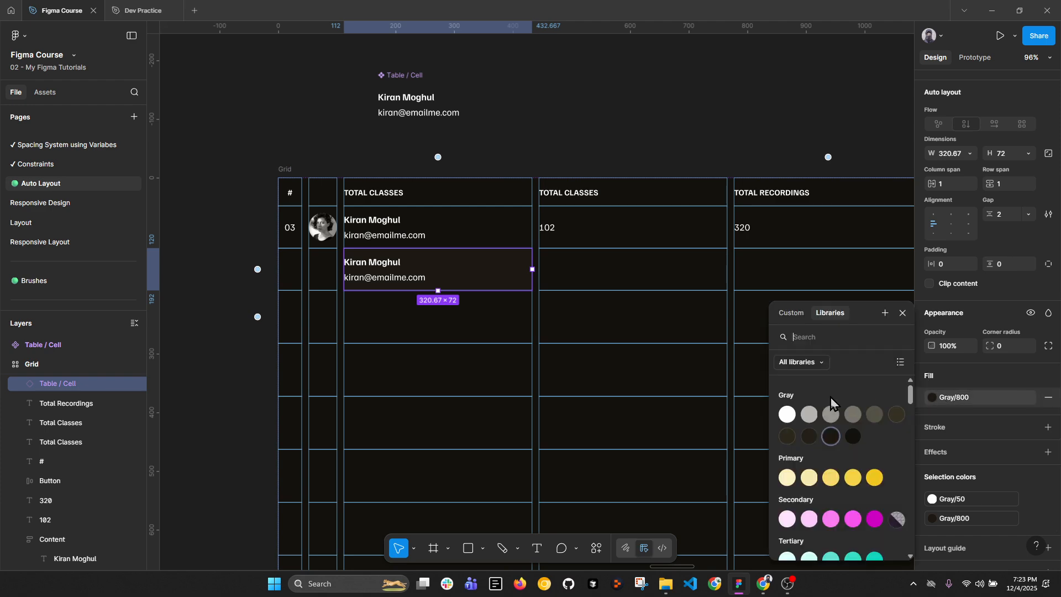
{"action": "left_click", "coordinate": [816, 436]}
Step: Fill the second row's Content cell with Gray/700 and move the Table / Cell instance down to the fourth row
{"action": "left_click", "coordinate": [414, 237]}
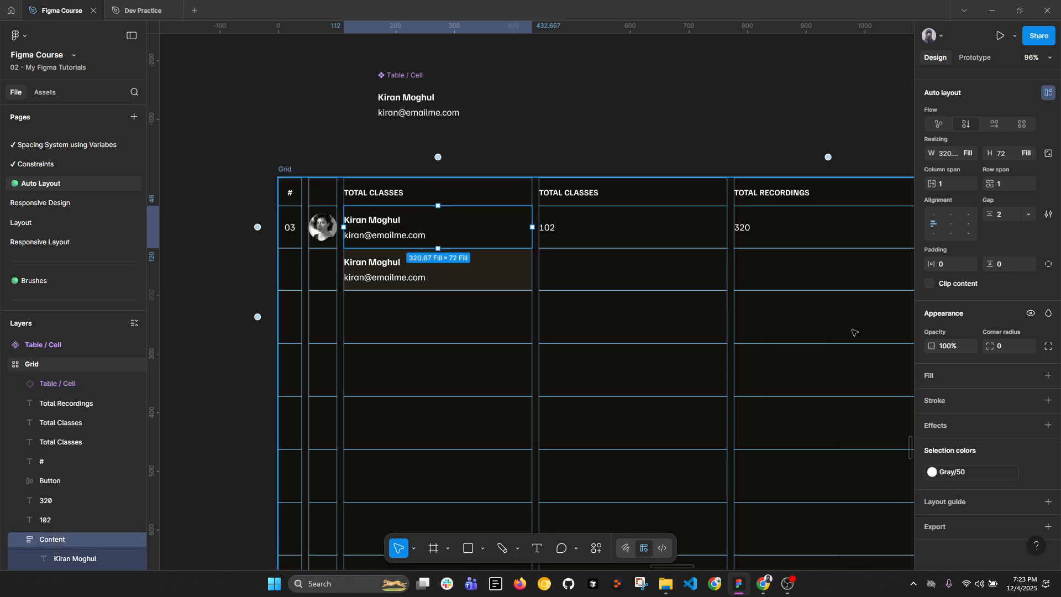
{"action": "left_click", "coordinate": [1032, 376]}
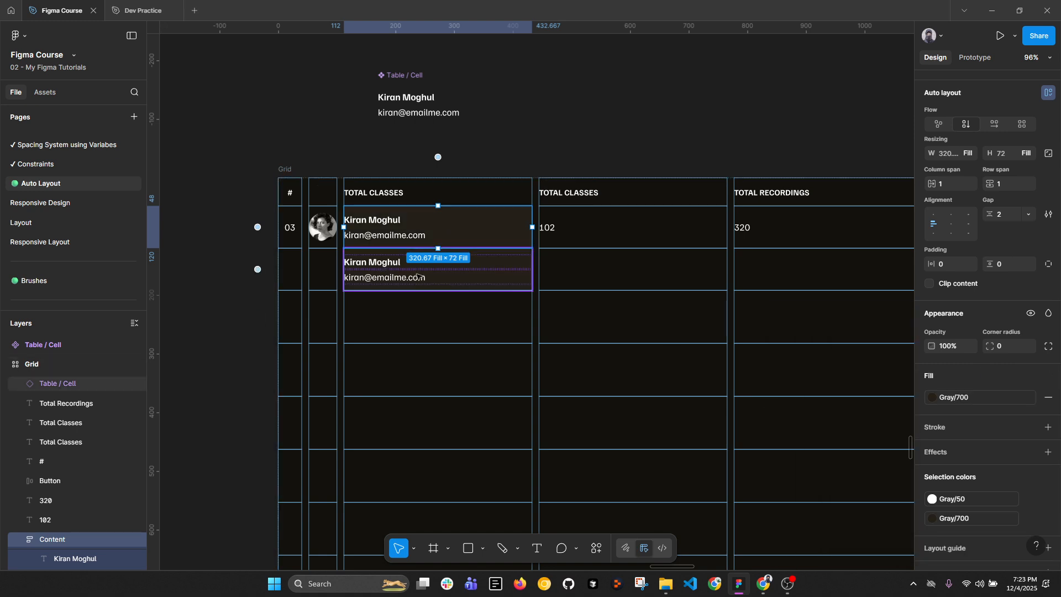
{"action": "left_click_drag", "start_coordinate": [412, 275], "coordinate": [406, 311]}
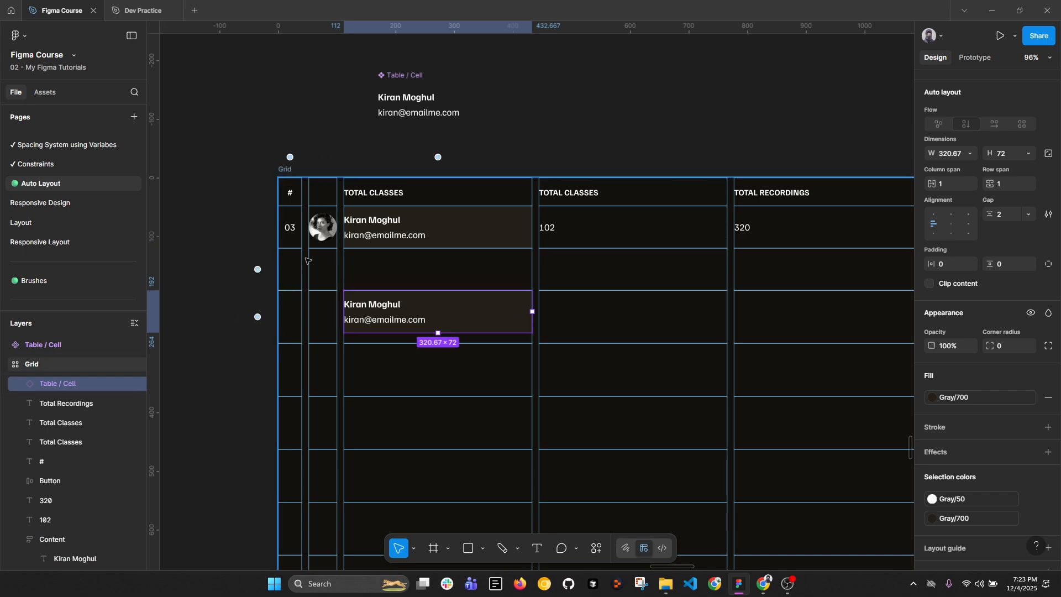
{"action": "scroll", "coordinate": [227, 212], "scroll_direction": "down", "scroll_amount": 2}
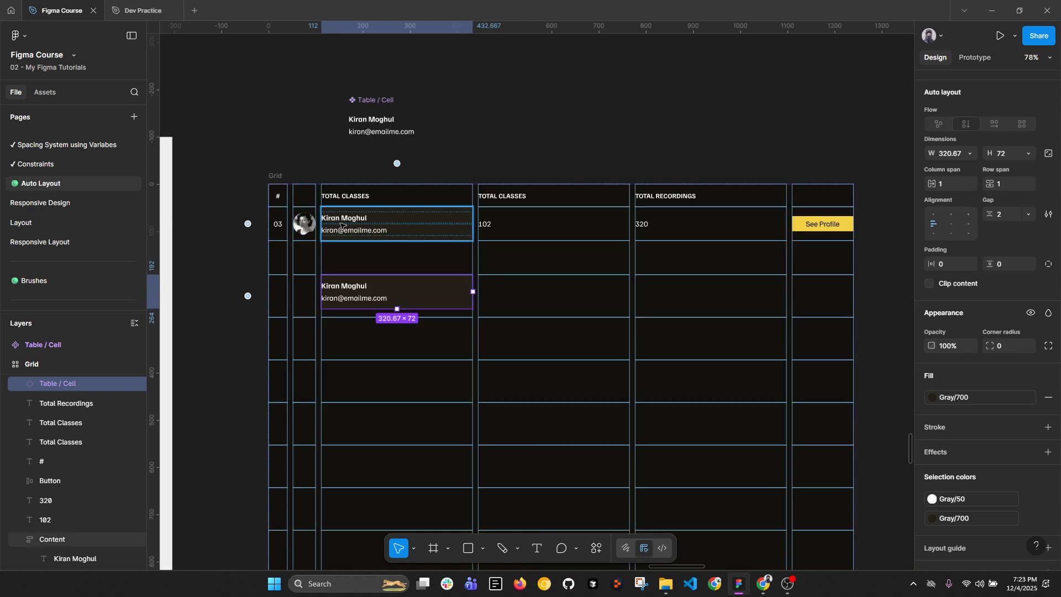
Step: Wrap the 102 text in a frame and set the frame's height to fill the grid cell
{"action": "scroll", "coordinate": [488, 225], "scroll_direction": "up", "scroll_amount": 2}
{"action": "left_click", "coordinate": [488, 225]}
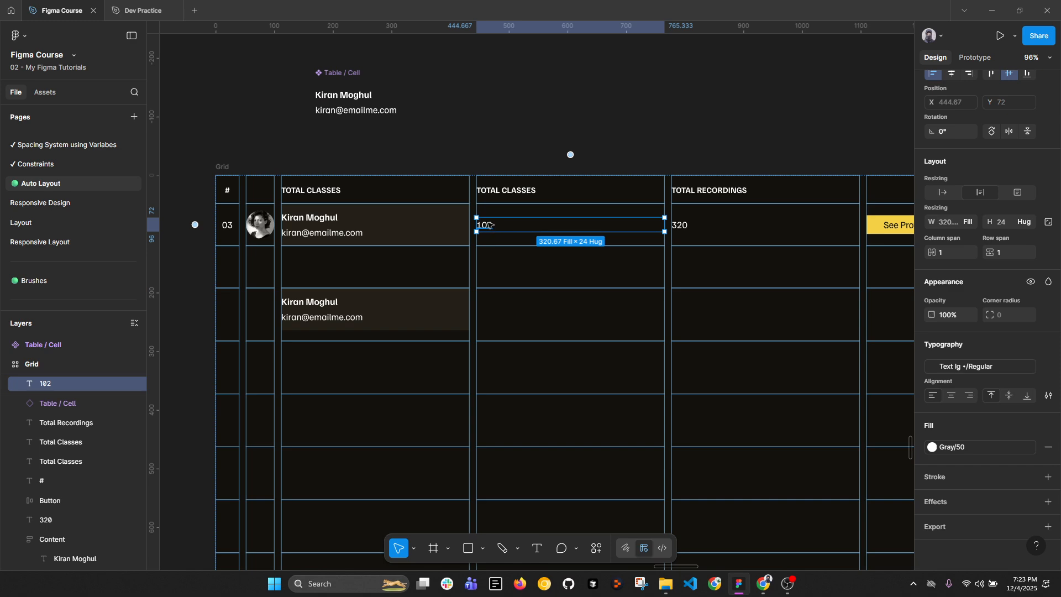
{"action": "right_click", "coordinate": [490, 227]}
{"action": "left_click", "coordinate": [536, 321]}
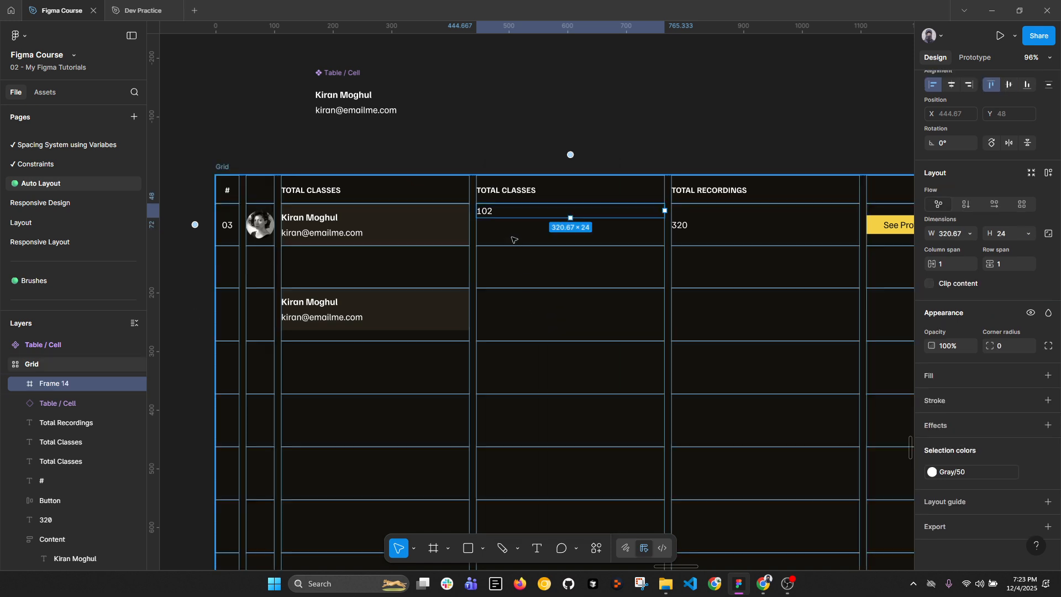
{"action": "left_click", "coordinate": [1033, 233]}
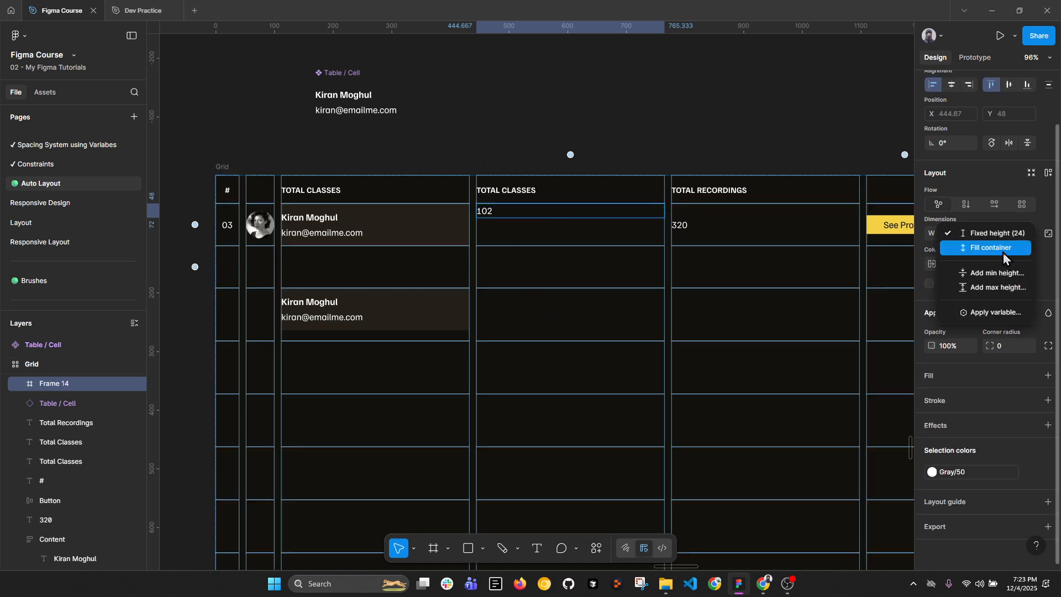
{"action": "left_click", "coordinate": [1003, 252]}
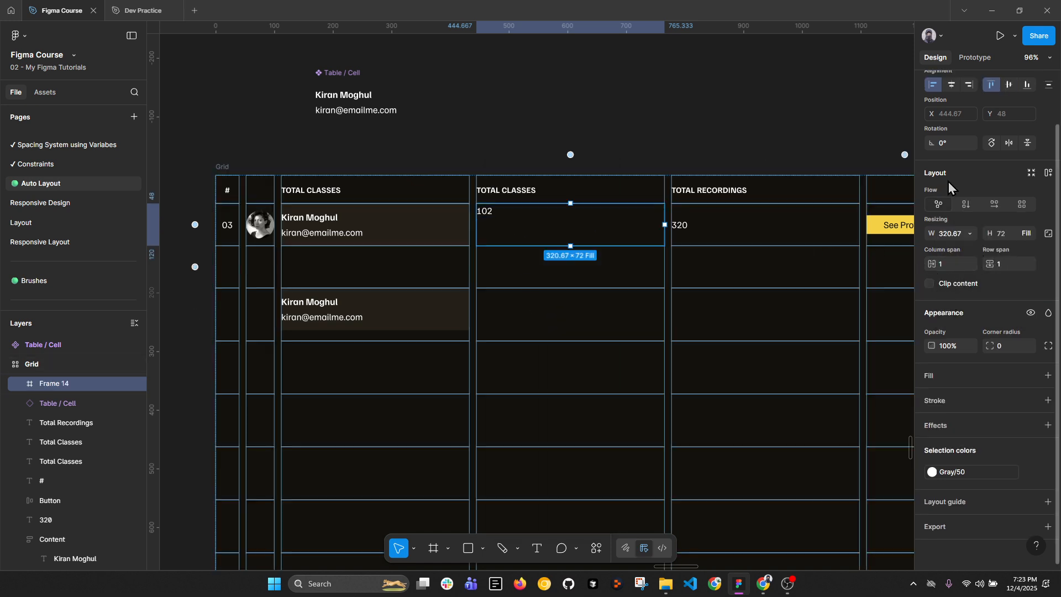
Step: Add auto layout to the 102 frame, align its content middle left, and make its width and height fill the container
{"action": "key", "text": "shift+a"}
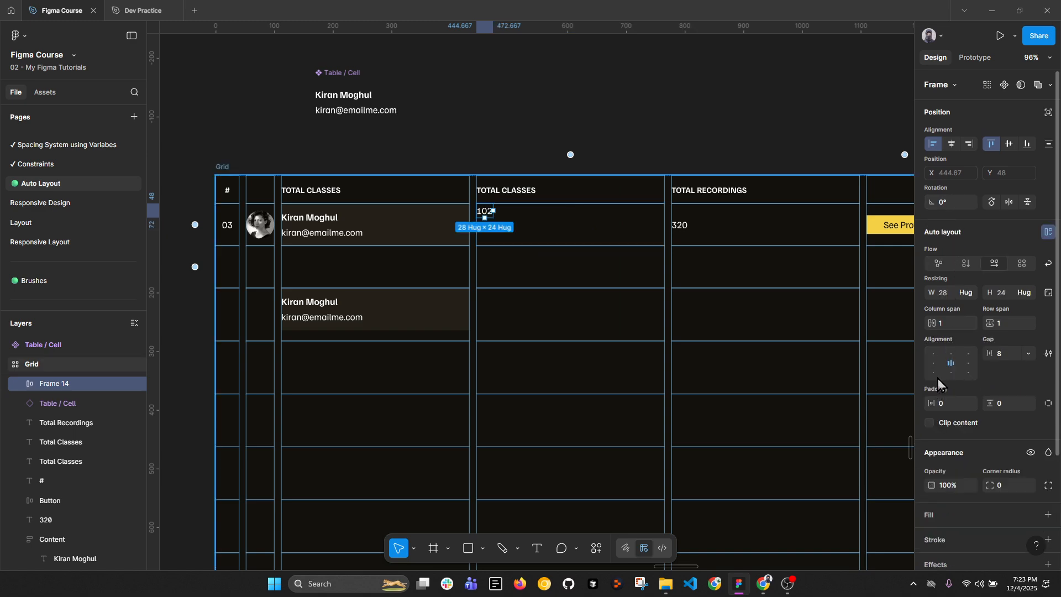
{"action": "left_click", "coordinate": [968, 294]}
{"action": "left_click", "coordinate": [933, 306]}
{"action": "left_click", "coordinate": [933, 363]}
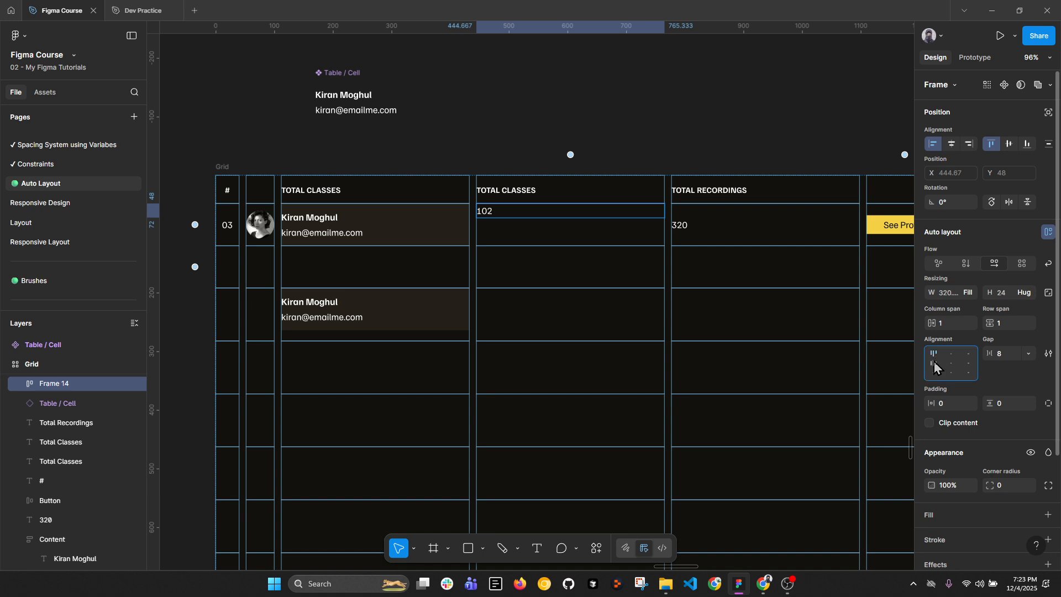
{"action": "left_click", "coordinate": [1024, 293]}
{"action": "left_click", "coordinate": [989, 304]}
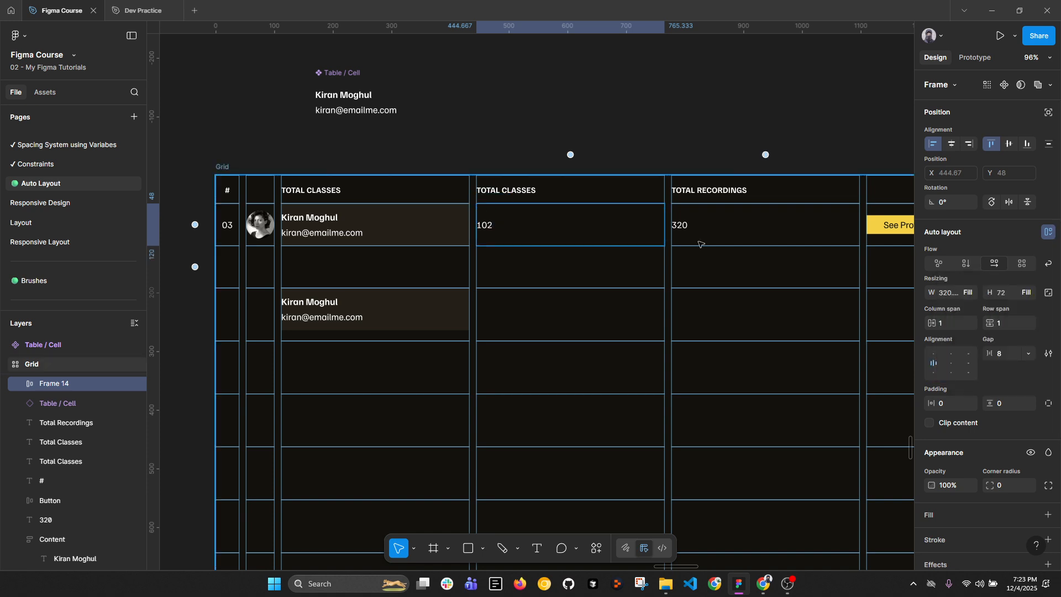
Step: Set the horizontal gap between the grid's columns to 0
{"action": "left_click", "coordinate": [222, 166]}
{"action": "left_click", "coordinate": [1006, 348]}
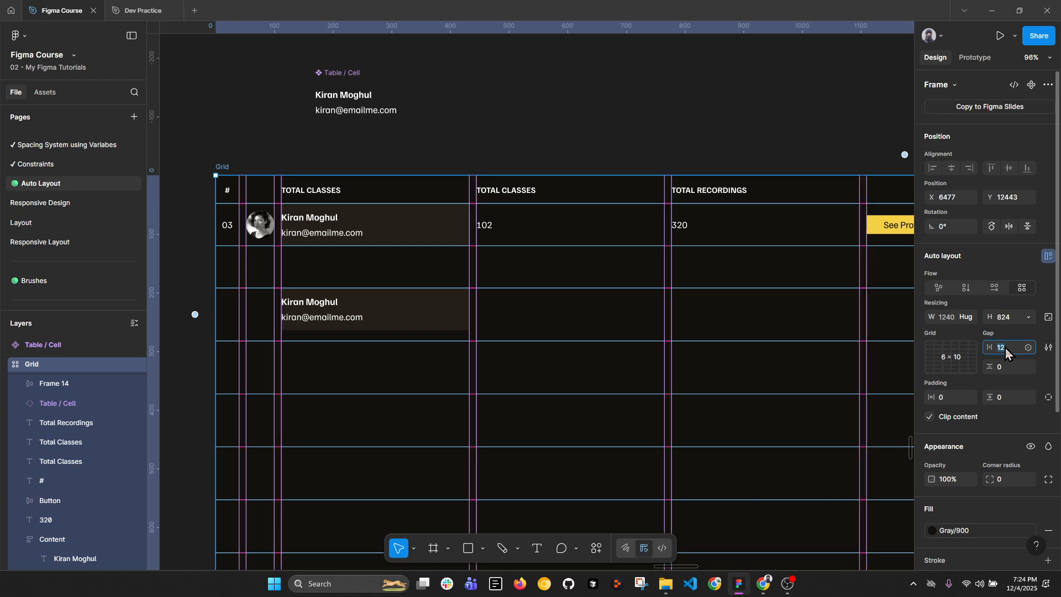
{"action": "type", "text": "0"}
{"action": "key", "text": "Return"}
Step: Copy the Content cell's properties onto the 102 frame and realign its text middle left
{"action": "left_click", "coordinate": [502, 224]}
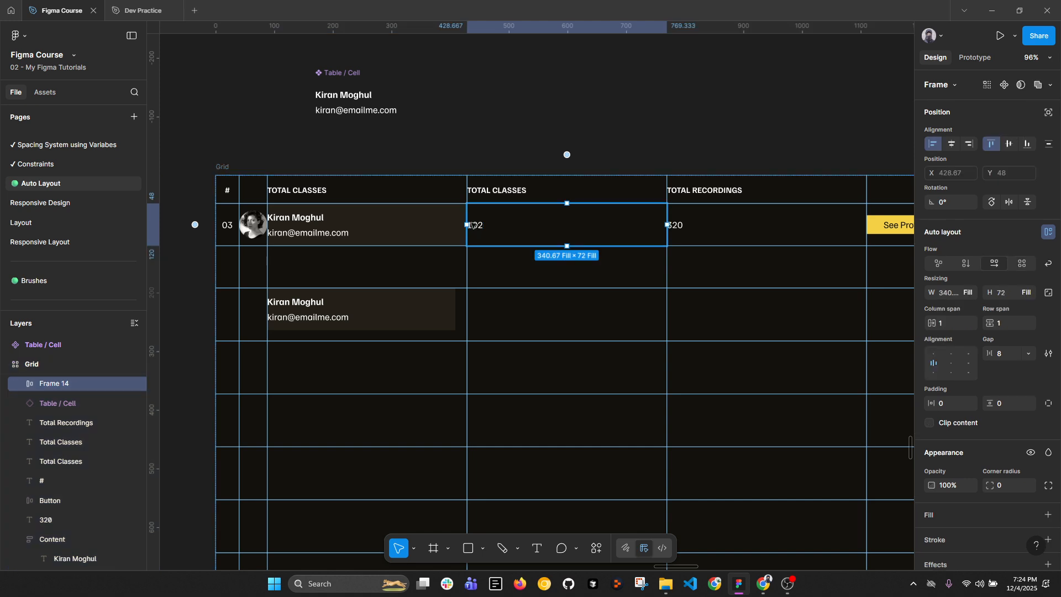
{"action": "left_click", "coordinate": [420, 227]}
{"action": "key", "text": "ctrl+alt+c"}
{"action": "left_click", "coordinate": [531, 233]}
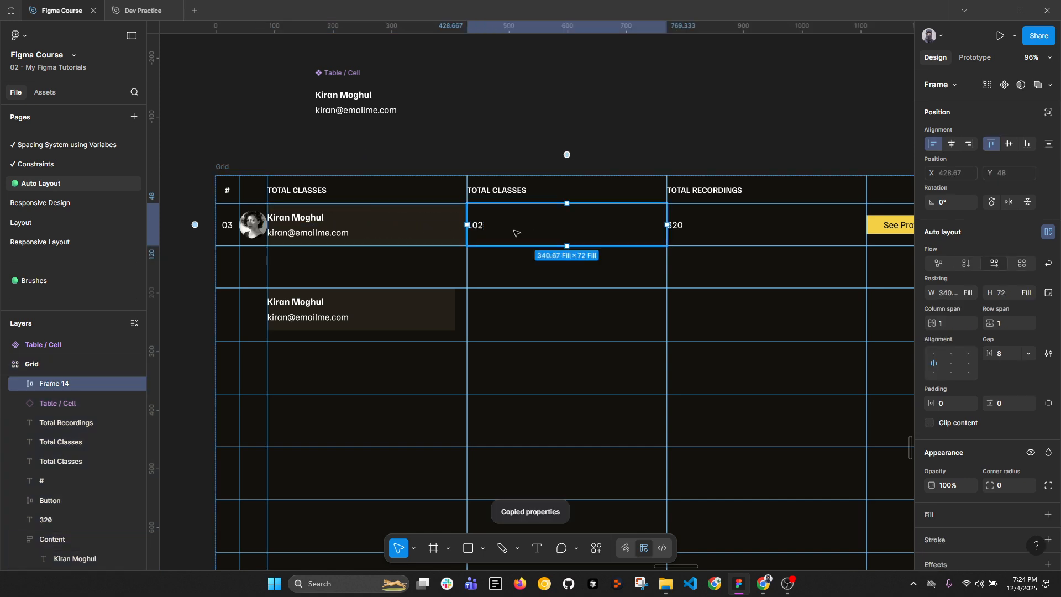
{"action": "key", "text": "ctrl+alt+v"}
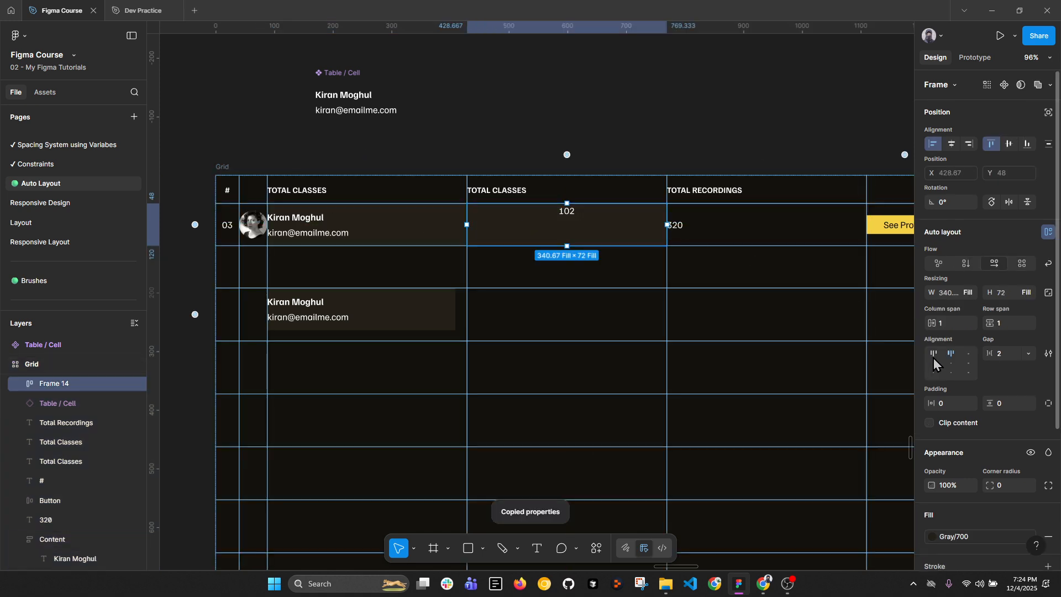
{"action": "left_click", "coordinate": [933, 363]}
{"action": "scroll", "coordinate": [577, 115], "scroll_direction": "down", "scroll_amount": 3}
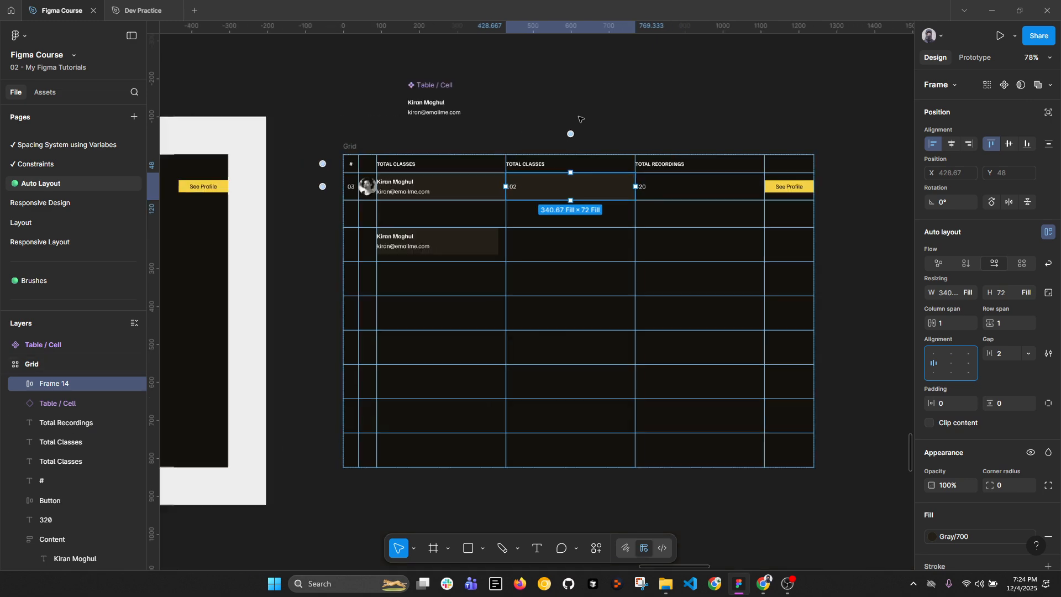
{"action": "left_click", "coordinate": [376, 135]}
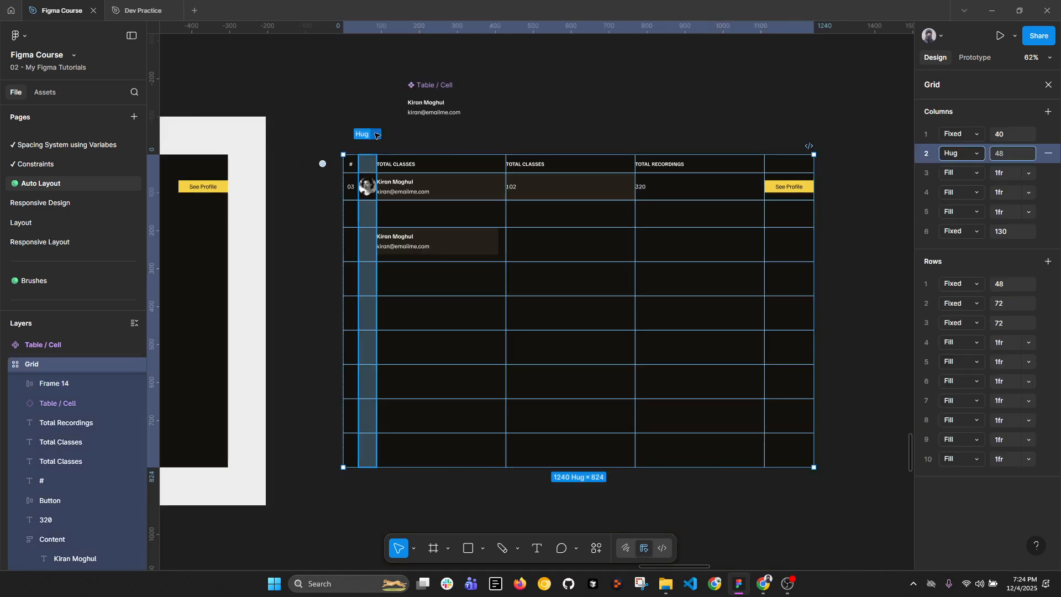
{"action": "left_click", "coordinate": [398, 98]}
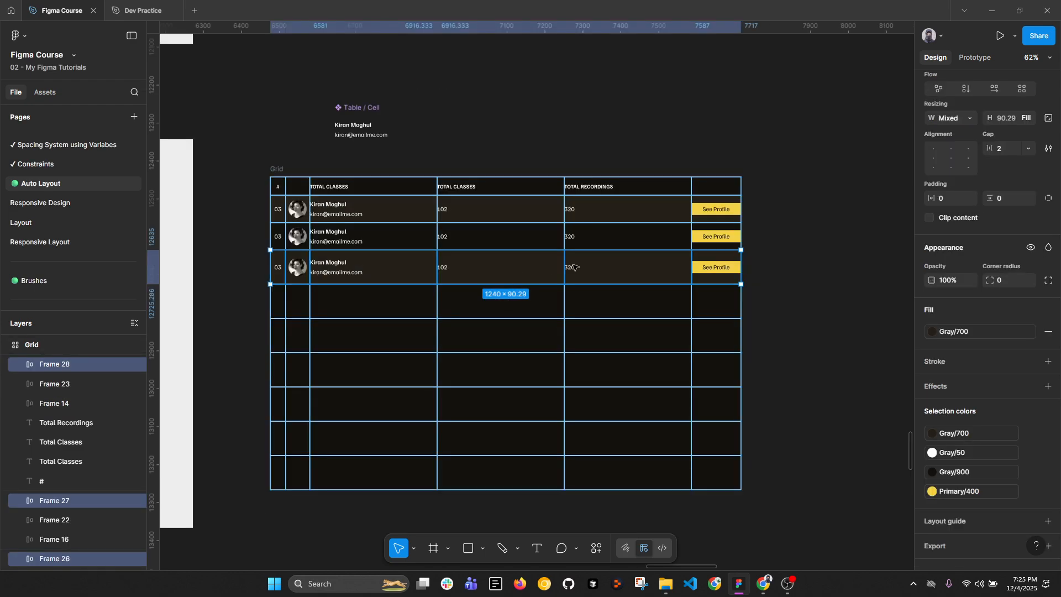
Step: Try a horizontal padding of 24 on the Grid frame and undo it
{"action": "left_click", "coordinate": [819, 256]}
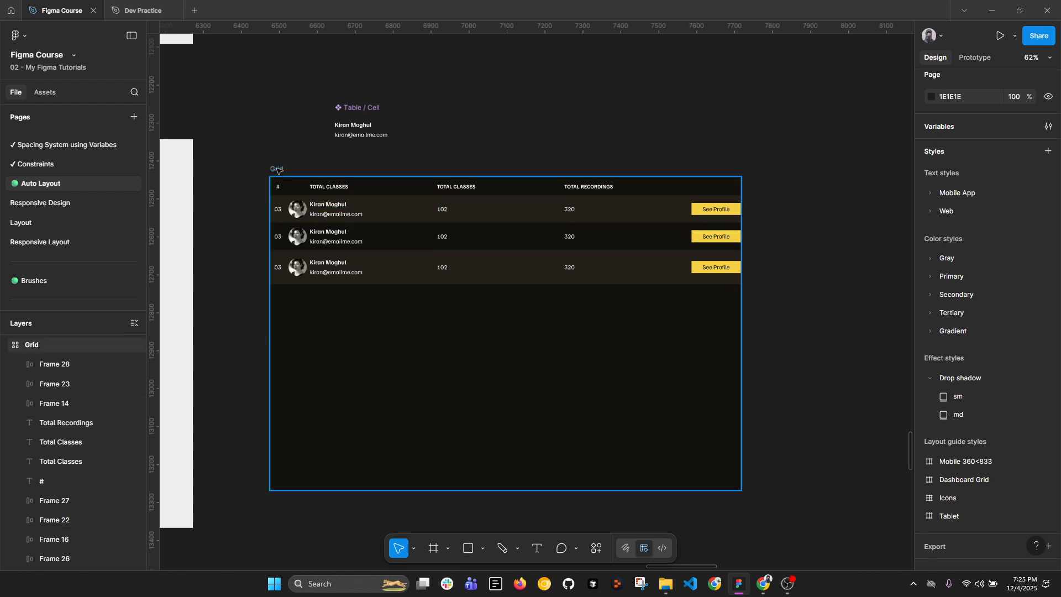
{"action": "left_click", "coordinate": [291, 178]}
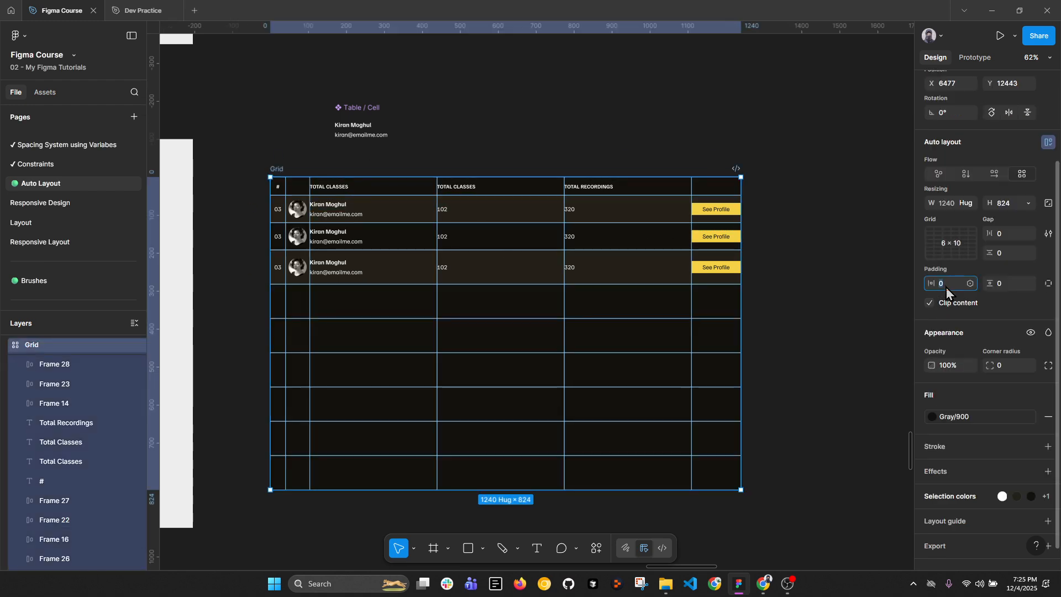
{"action": "key", "text": "Return"}
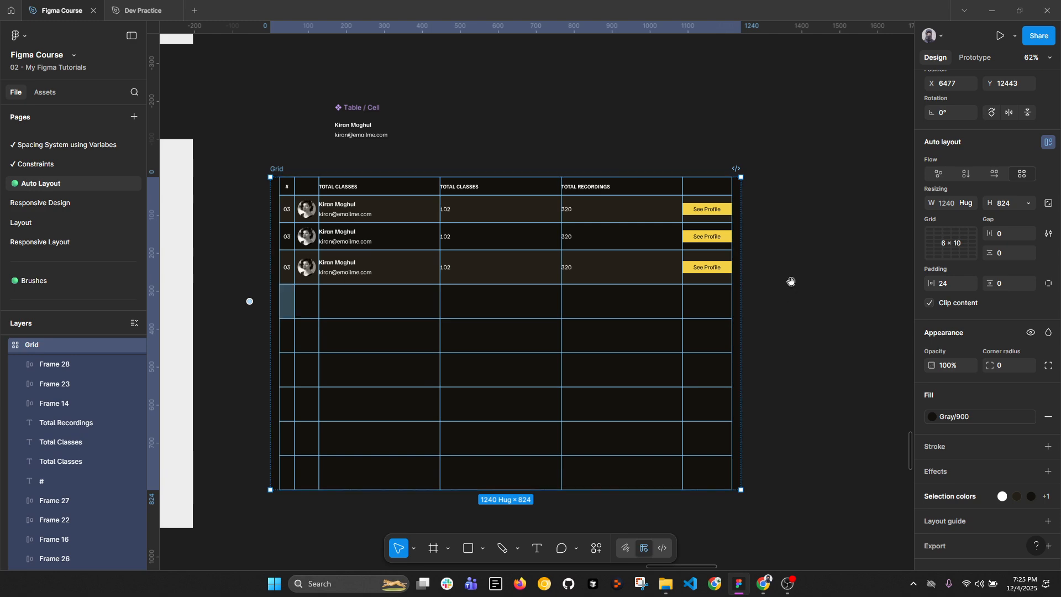
{"action": "left_click_drag", "start_coordinate": [794, 280], "coordinate": [861, 282]}
{"action": "left_click", "coordinate": [839, 284]}
{"action": "scroll", "coordinate": [796, 281], "scroll_direction": "up", "scroll_amount": 1}
{"action": "key", "text": "ctrl+z"}
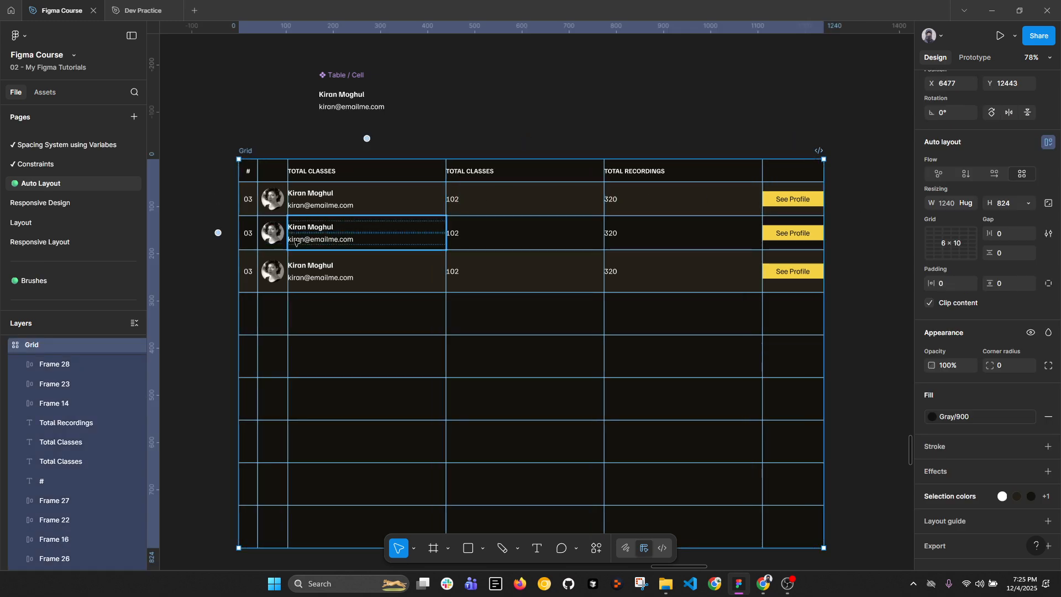
Step: Select all cells of the last two filled rows and duplicate them three times to fill the grid's empty rows
{"action": "left_click", "coordinate": [191, 208]}
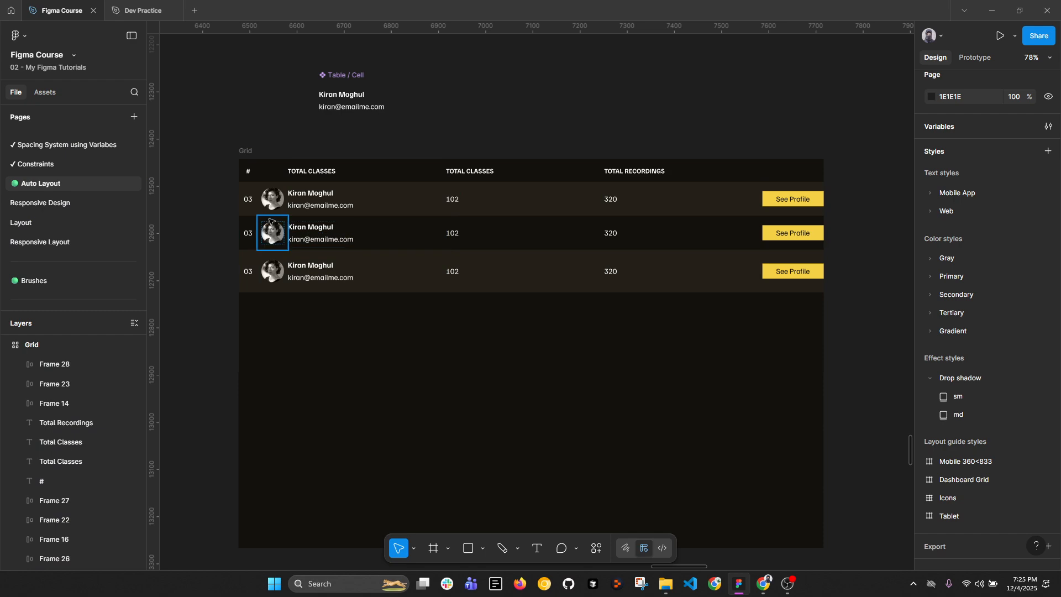
{"action": "left_click_drag", "start_coordinate": [210, 231], "coordinate": [789, 291]}
{"action": "left_click", "coordinate": [849, 278]}
{"action": "left_click_drag", "start_coordinate": [850, 227], "coordinate": [244, 227]}
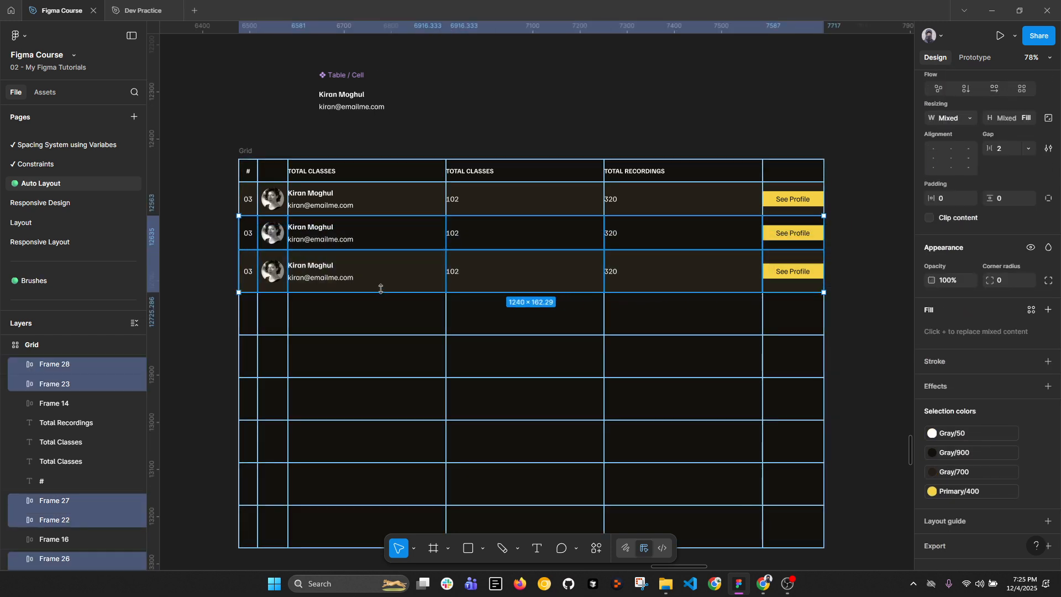
{"action": "key", "text": "ctrl+d"}
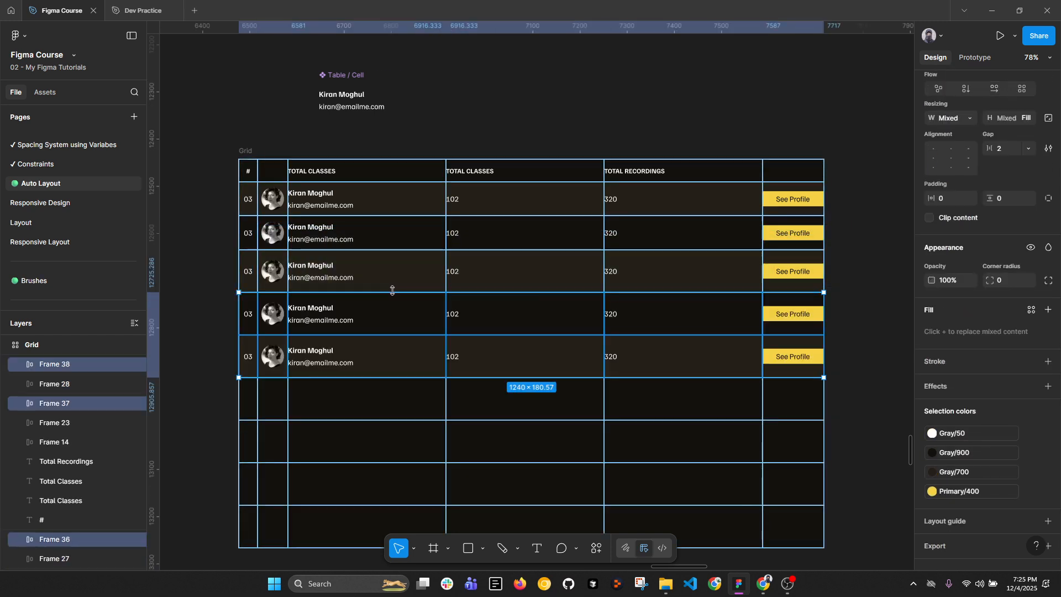
{"action": "key", "text": "ctrl+d"}
{"action": "key", "text": "ctrl+d"}
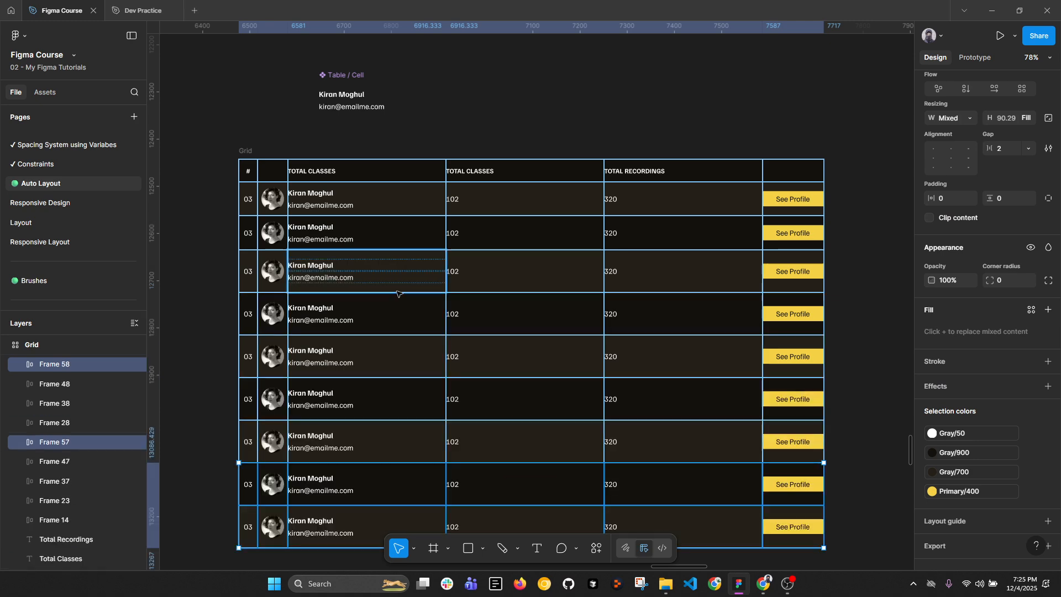
Step: Narrow the Grid frame to test how its fill columns adapt to a smaller width
{"action": "scroll", "coordinate": [589, 186], "scroll_direction": "down", "scroll_amount": 2}
{"action": "left_click", "coordinate": [574, 143]}
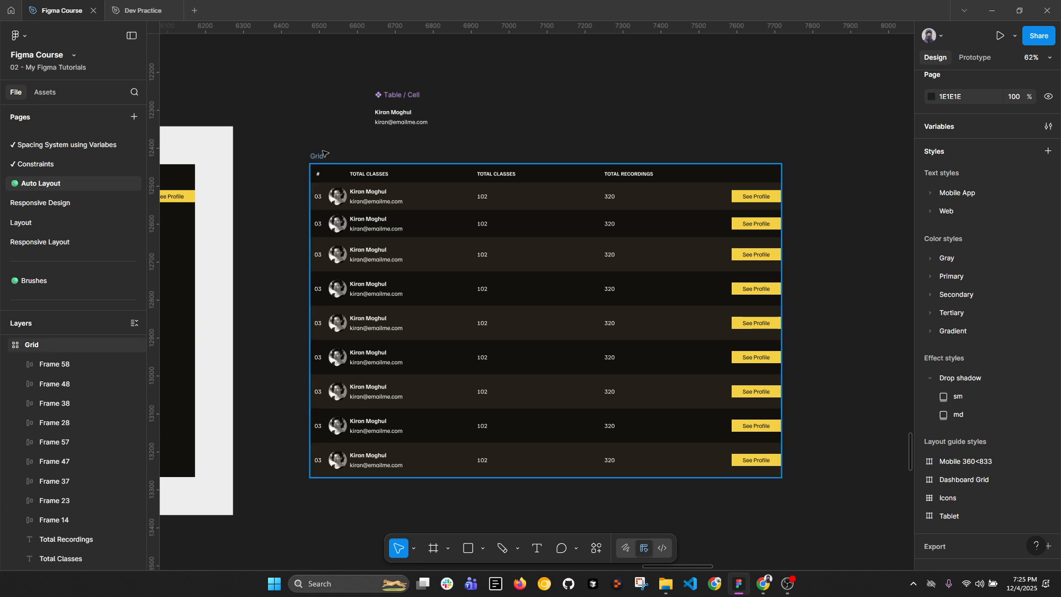
{"action": "left_click_drag", "start_coordinate": [290, 224], "coordinate": [698, 239]}
{"action": "left_click", "coordinate": [773, 246]}
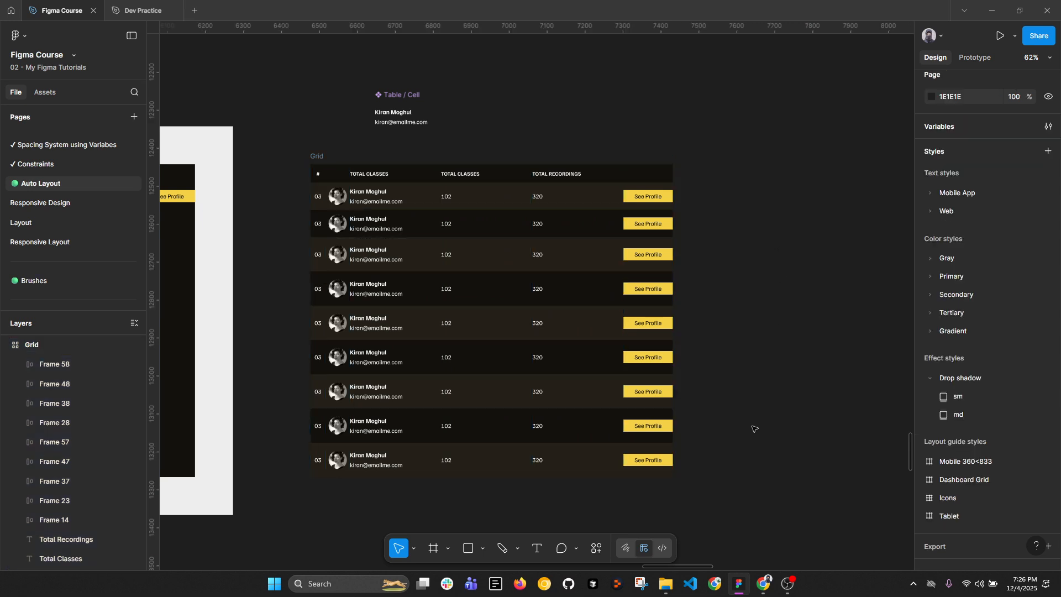
Step: Switch to the browser and look through the "grid design" inspiration results on Awwwards
{"action": "key", "text": "alt+Tab"}
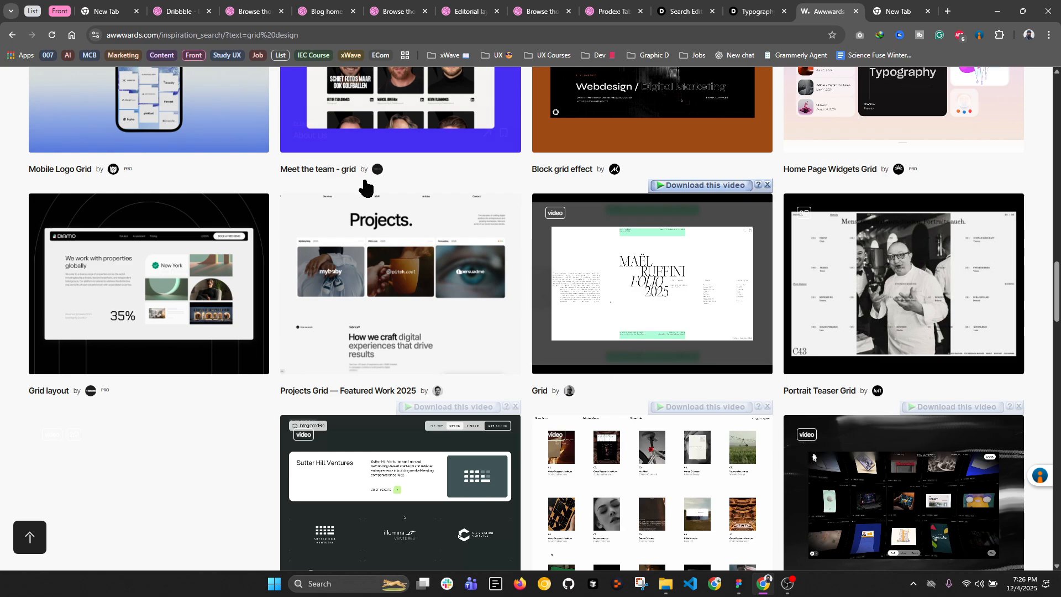
{"action": "scroll", "coordinate": [409, 237], "scroll_direction": "up", "scroll_amount": 12}
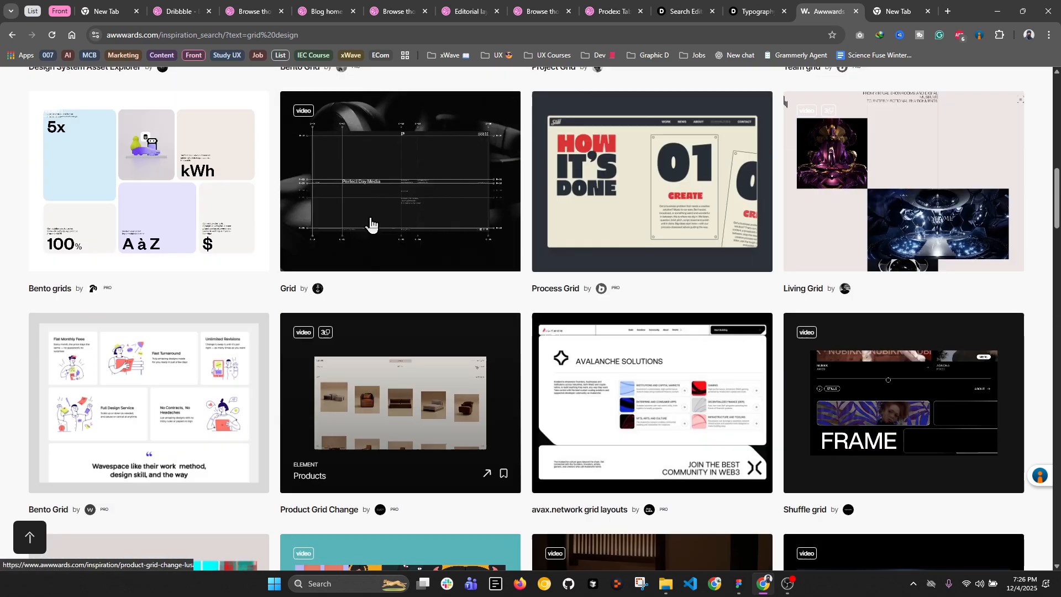
{"action": "scroll", "coordinate": [371, 222], "scroll_direction": "up", "scroll_amount": 8}
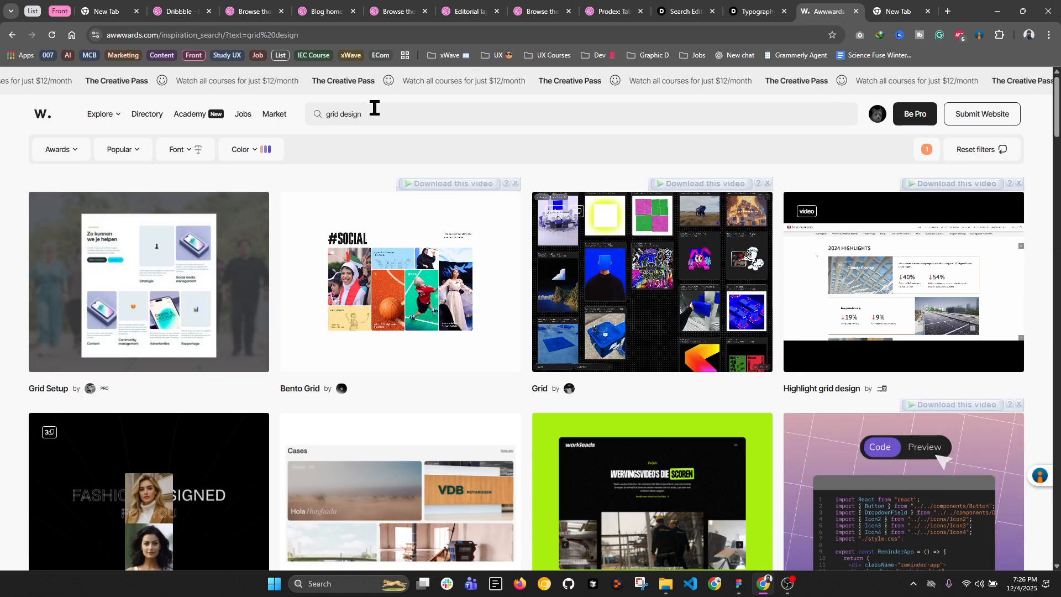
{"action": "scroll", "coordinate": [429, 220], "scroll_direction": "down", "scroll_amount": 6}
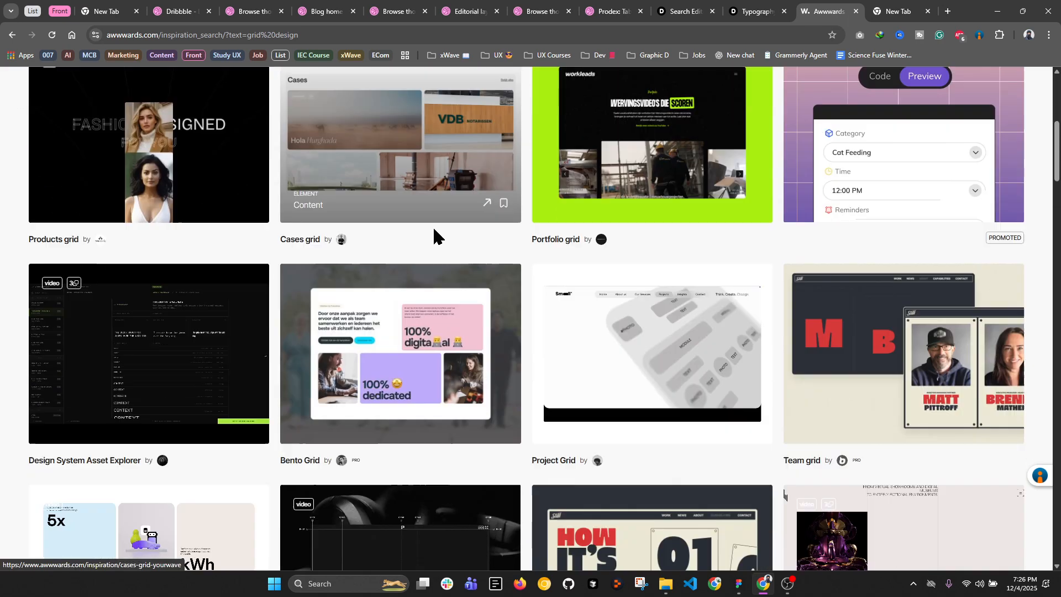
{"action": "scroll", "coordinate": [434, 232], "scroll_direction": "down", "scroll_amount": 6}
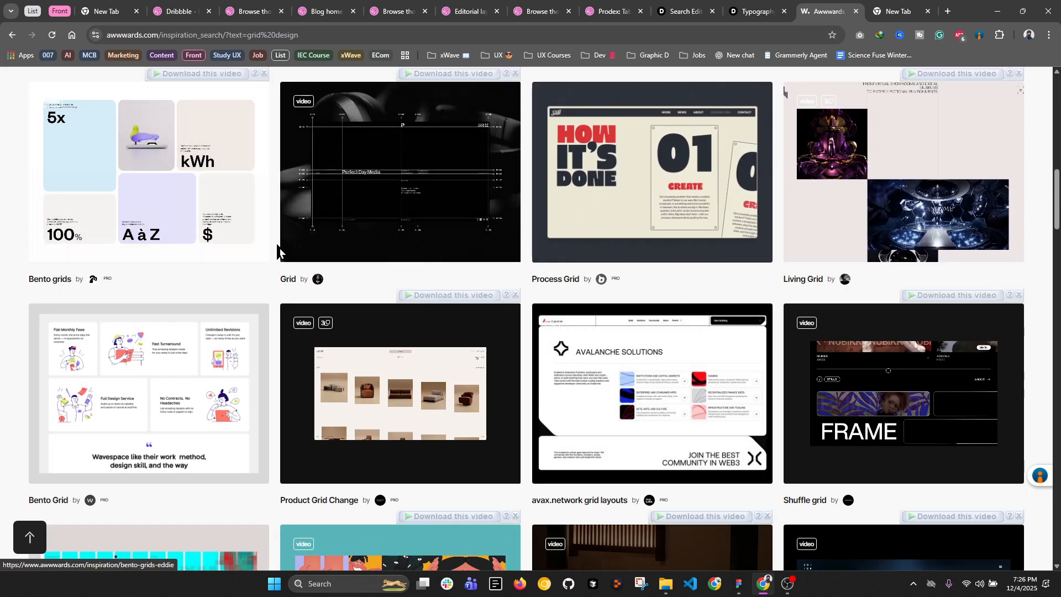
{"action": "scroll", "coordinate": [279, 254], "scroll_direction": "down", "scroll_amount": 3}
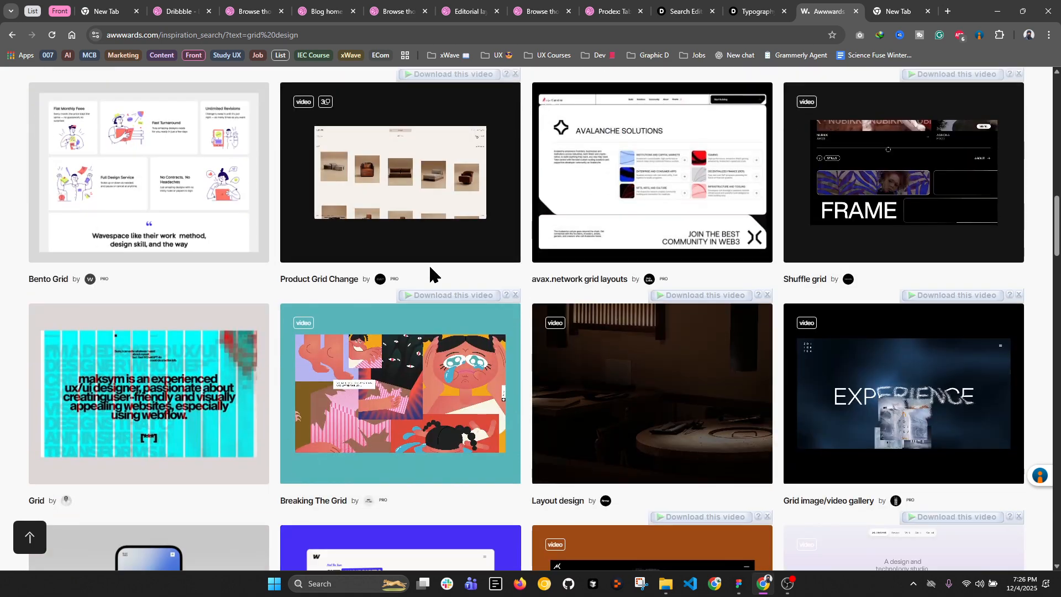
{"action": "scroll", "coordinate": [845, 254], "scroll_direction": "up", "scroll_amount": 1}
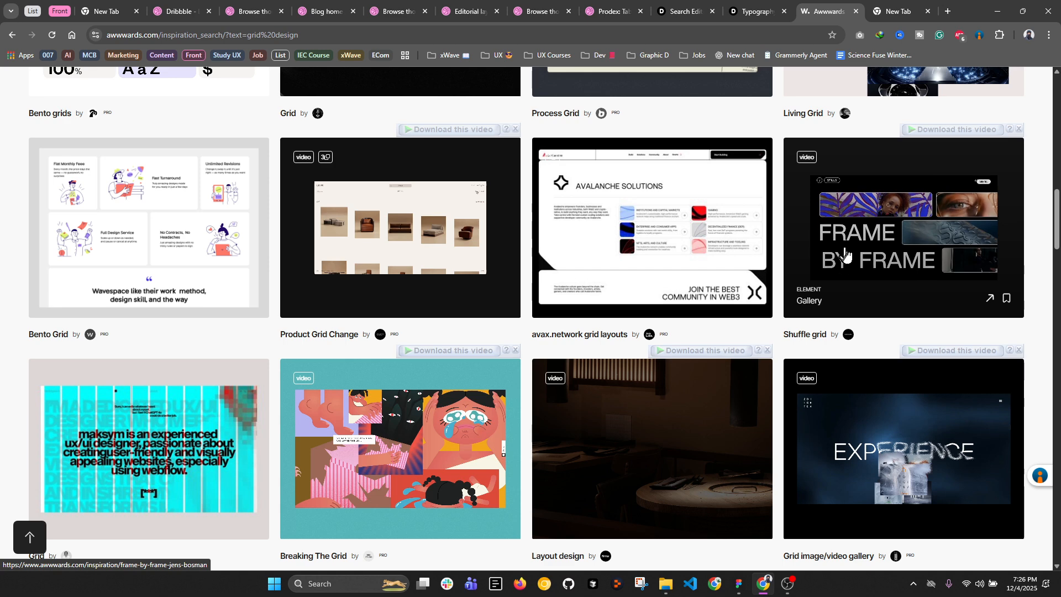
Step: Open the Shuffle grid example in a new tab and examine its staggered image and text layout
{"action": "right_click", "coordinate": [842, 246]}
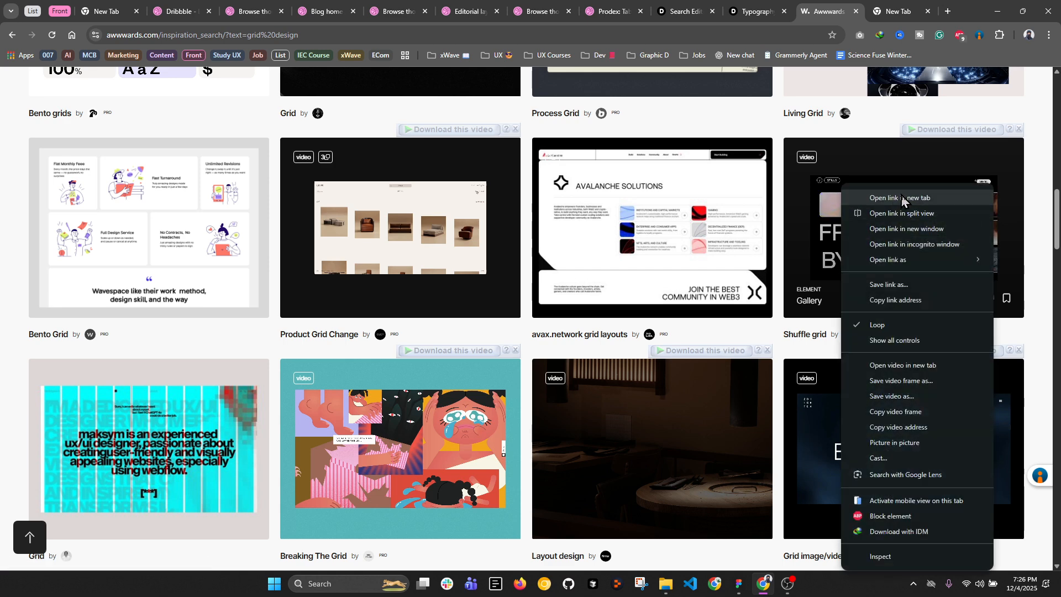
{"action": "left_click", "coordinate": [884, 193]}
{"action": "left_click", "coordinate": [835, 11]}
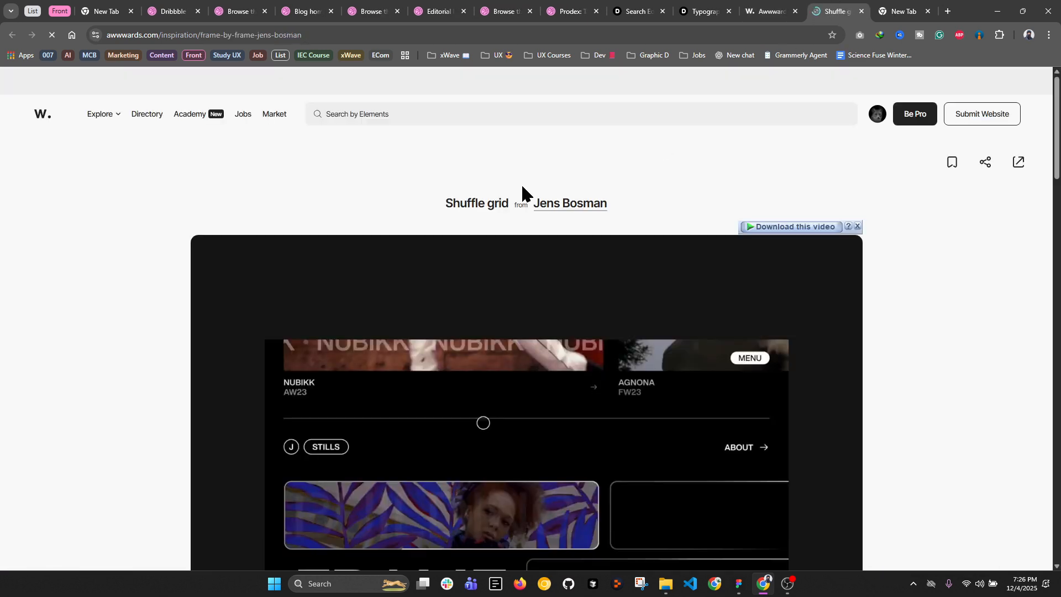
{"action": "scroll", "coordinate": [522, 196], "scroll_direction": "down", "scroll_amount": 2}
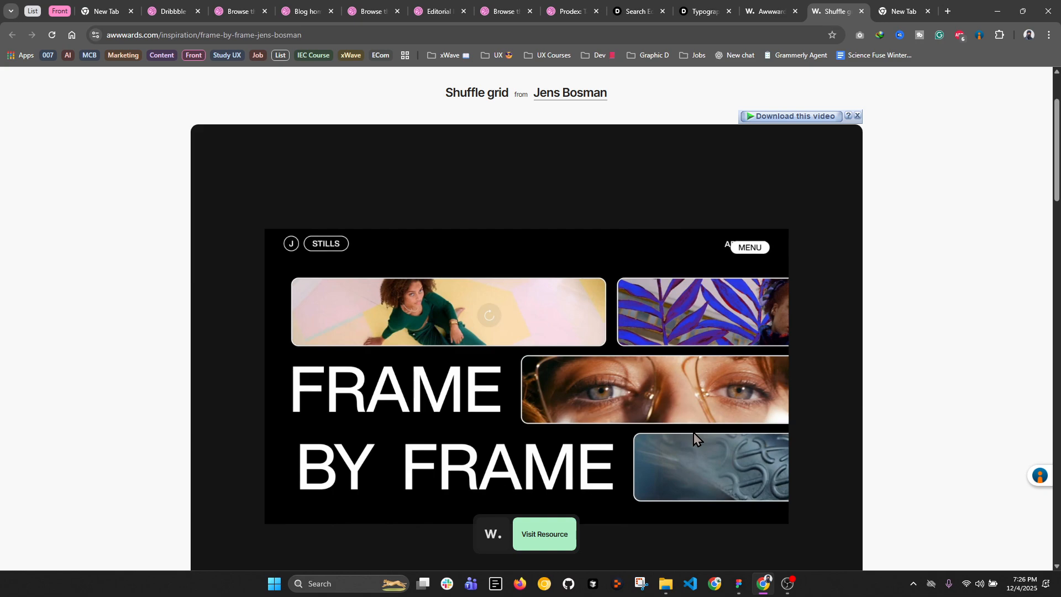
{"action": "scroll", "coordinate": [695, 439], "scroll_direction": "down", "scroll_amount": 1}
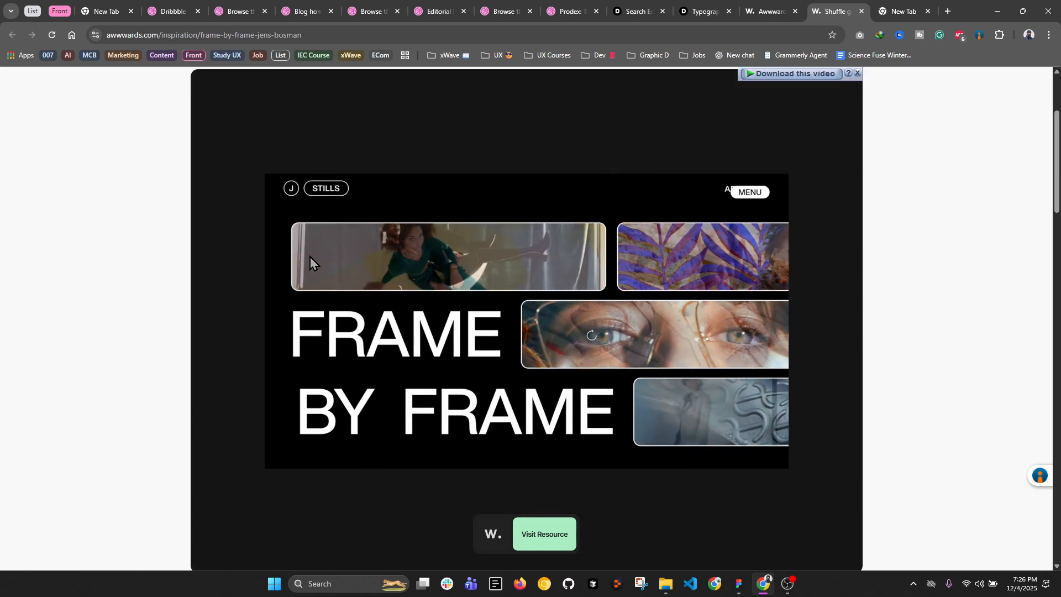
Step: Return to the Awwwards "grid design" results and browse further portfolio, bento, product and gallery grid examples
{"action": "left_click", "coordinate": [769, 21]}
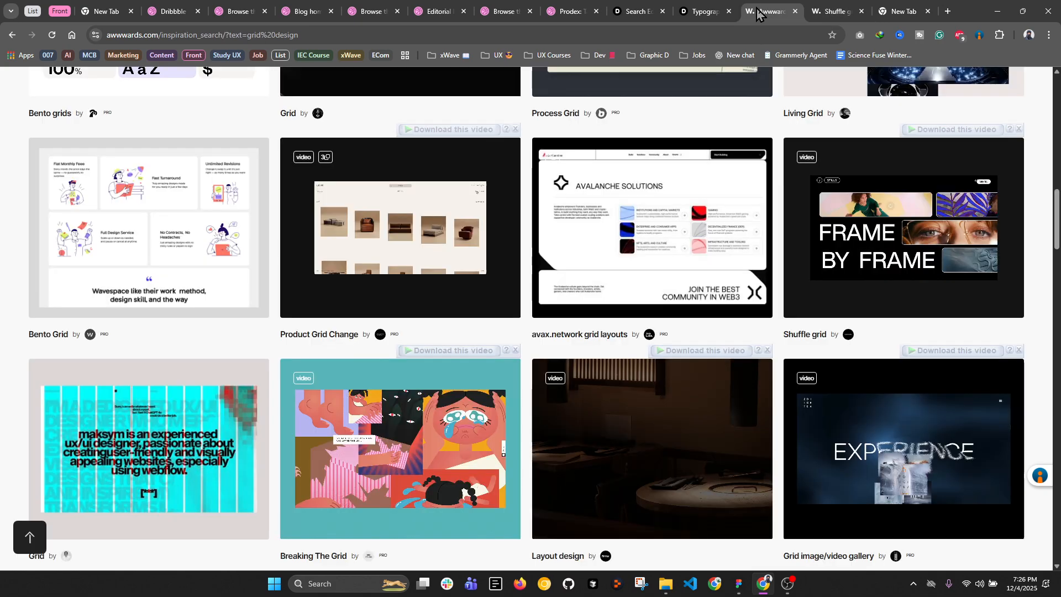
{"action": "scroll", "coordinate": [634, 375], "scroll_direction": "down", "scroll_amount": 8}
{"action": "scroll", "coordinate": [631, 374], "scroll_direction": "down", "scroll_amount": 3}
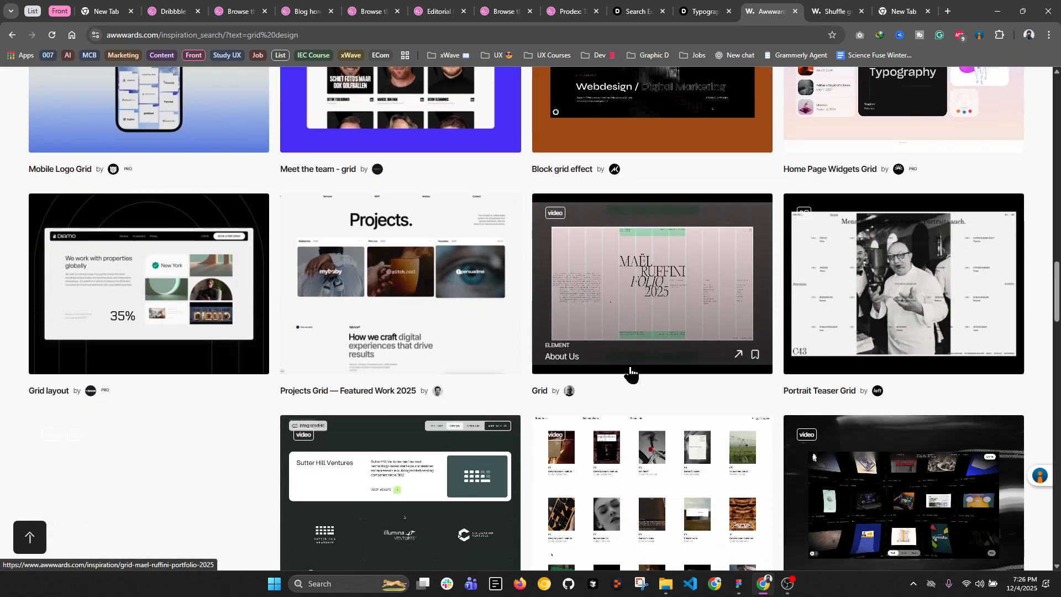
{"action": "scroll", "coordinate": [785, 361], "scroll_direction": "down", "scroll_amount": 2}
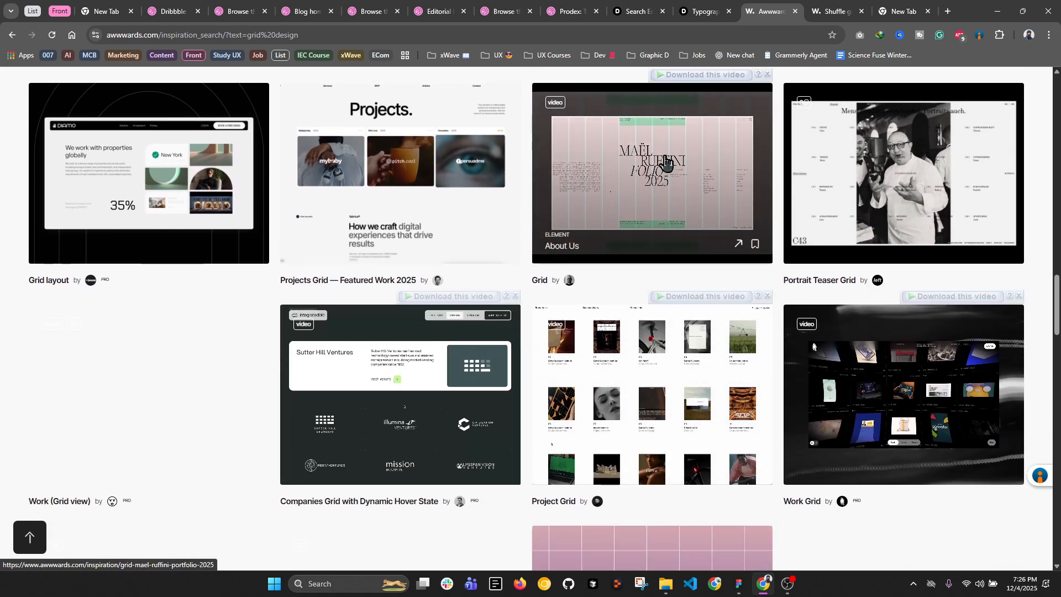
{"action": "scroll", "coordinate": [485, 273], "scroll_direction": "down", "scroll_amount": 4}
{"action": "scroll", "coordinate": [485, 274], "scroll_direction": "down", "scroll_amount": 1}
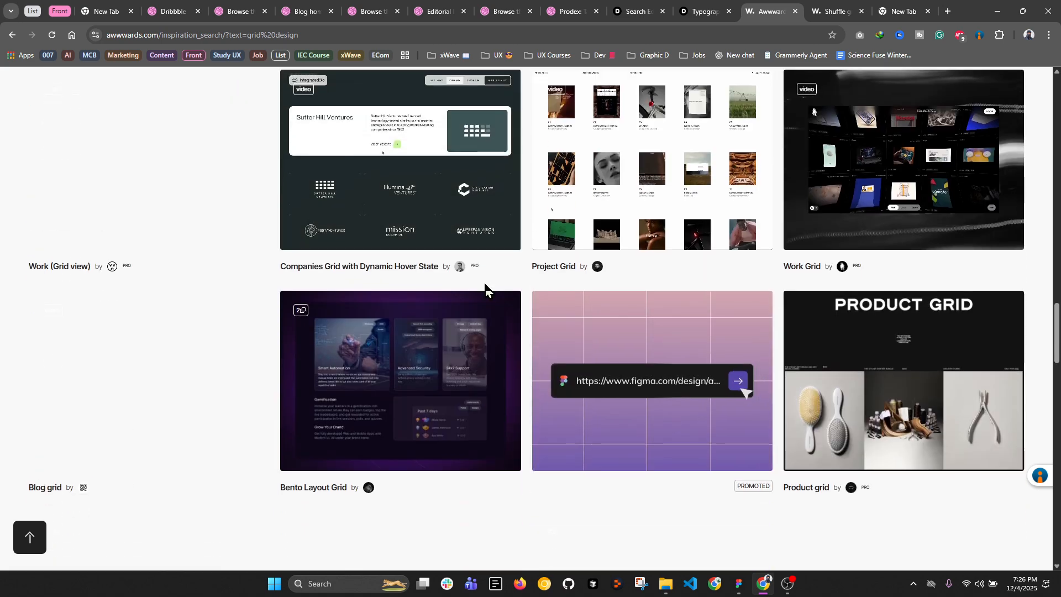
{"action": "scroll", "coordinate": [485, 291], "scroll_direction": "up", "scroll_amount": 6}
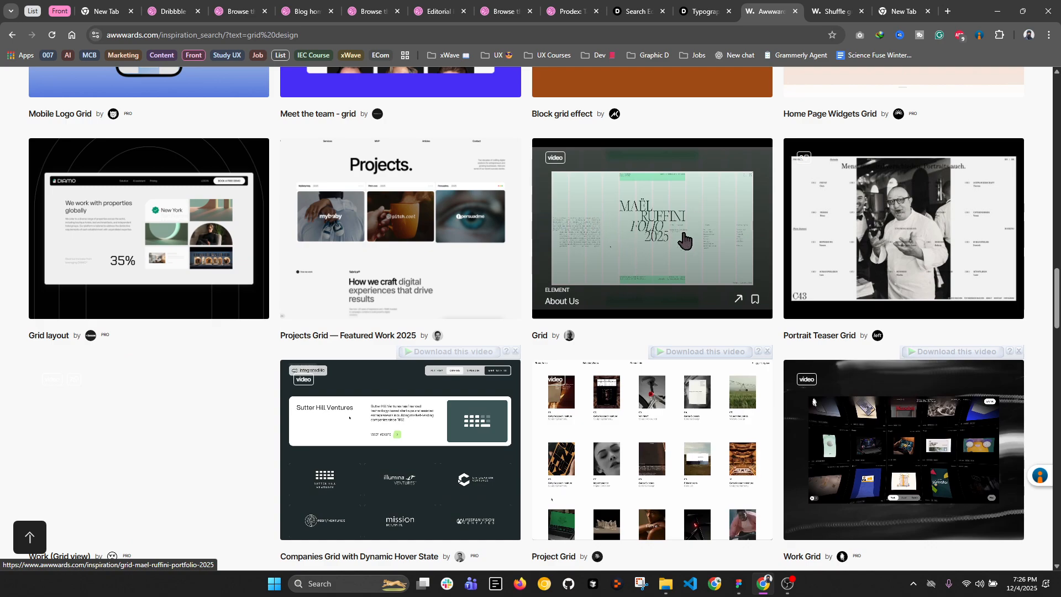
{"action": "scroll", "coordinate": [474, 308], "scroll_direction": "down", "scroll_amount": 8}
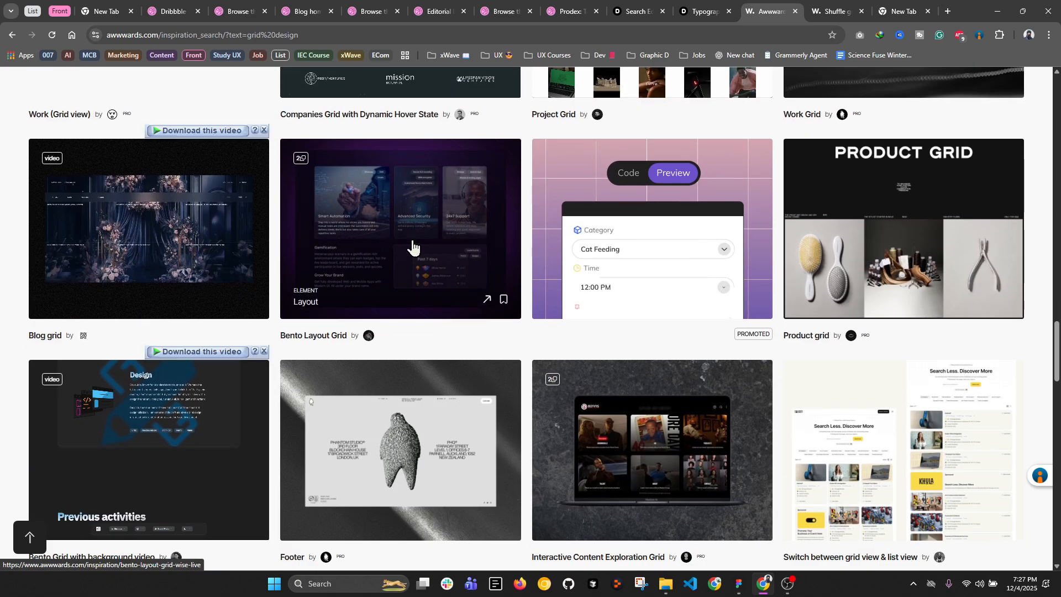
{"action": "scroll", "coordinate": [412, 246], "scroll_direction": "down", "scroll_amount": 2}
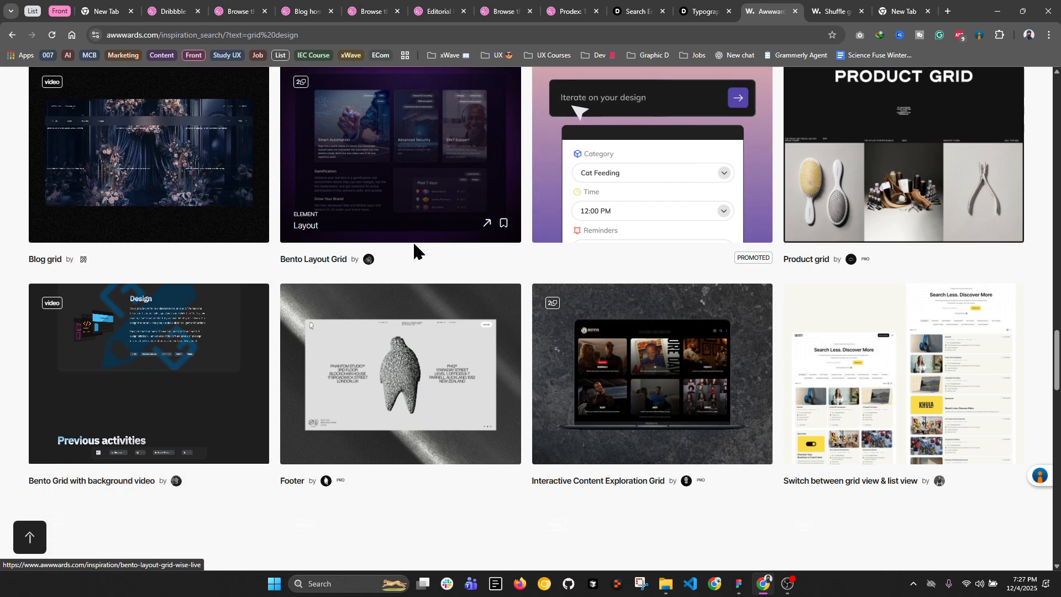
{"action": "scroll", "coordinate": [417, 248], "scroll_direction": "down", "scroll_amount": 2}
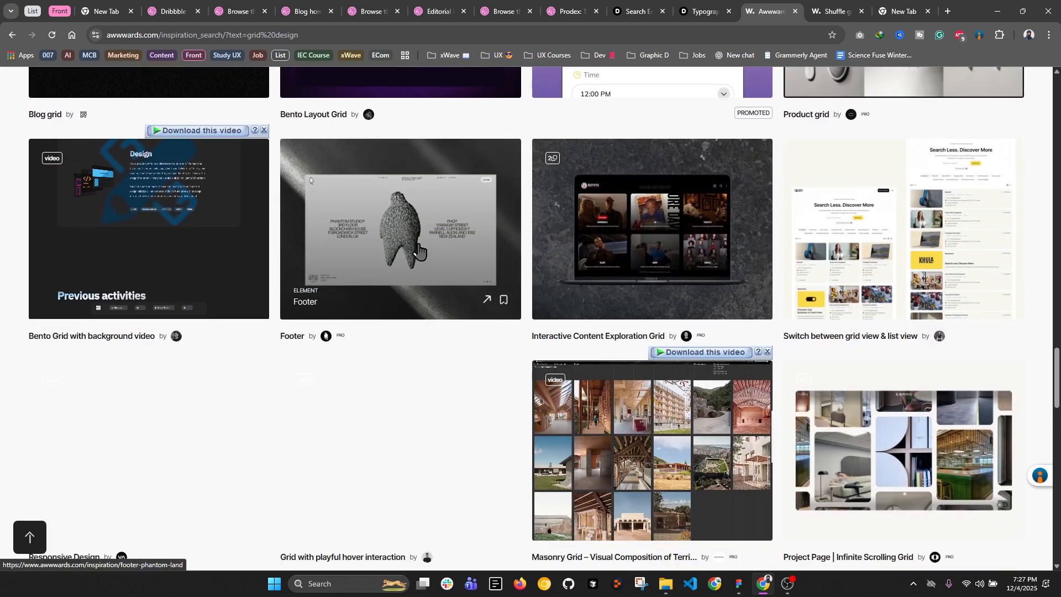
Step: Examine the Prodex Table Orders shot on Dribbble and browse the "table" search results for more table designs
{"action": "left_click", "coordinate": [567, 8]}
{"action": "scroll", "coordinate": [368, 291], "scroll_direction": "up", "scroll_amount": 2}
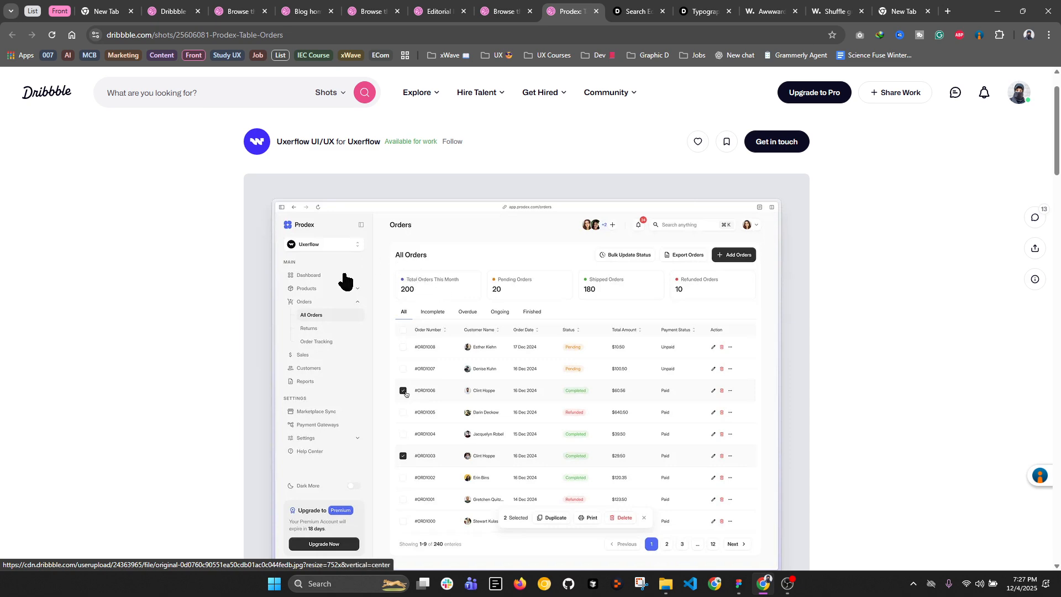
{"action": "scroll", "coordinate": [403, 308], "scroll_direction": "down", "scroll_amount": 1}
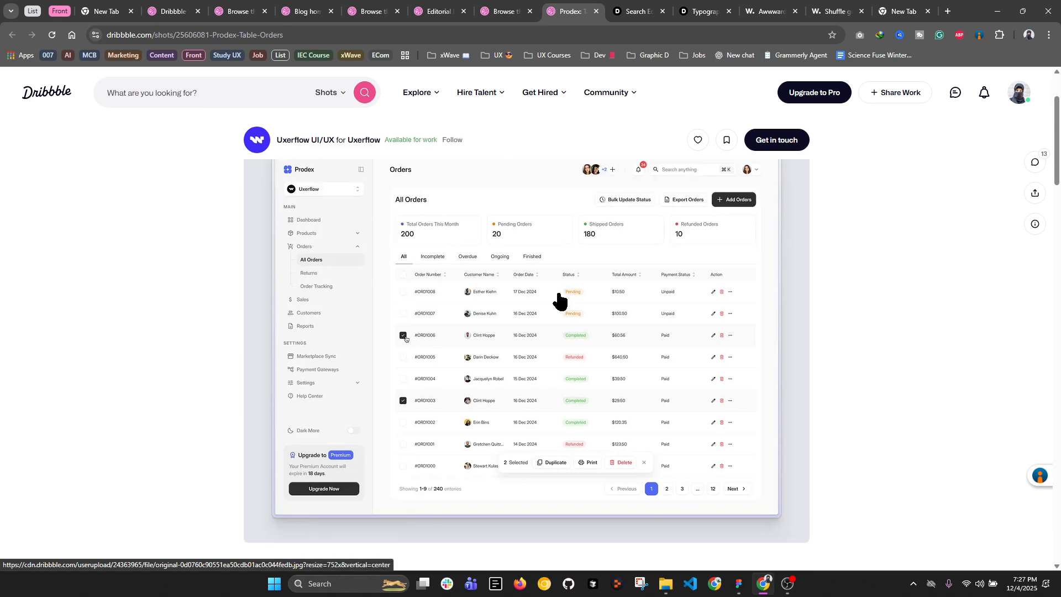
{"action": "left_click", "coordinate": [502, 11]}
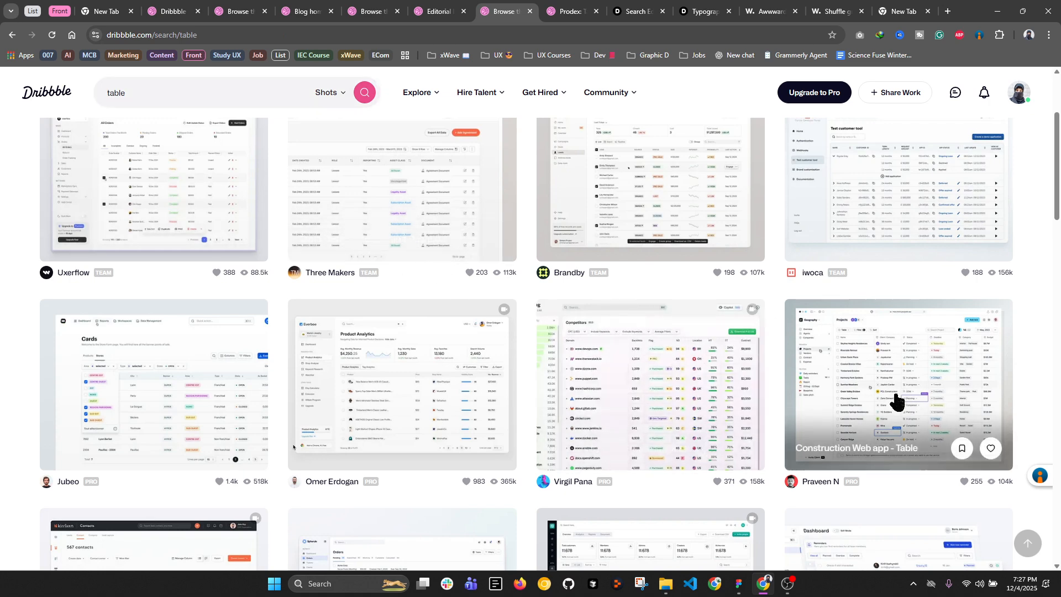
{"action": "scroll", "coordinate": [467, 325], "scroll_direction": "down", "scroll_amount": 3}
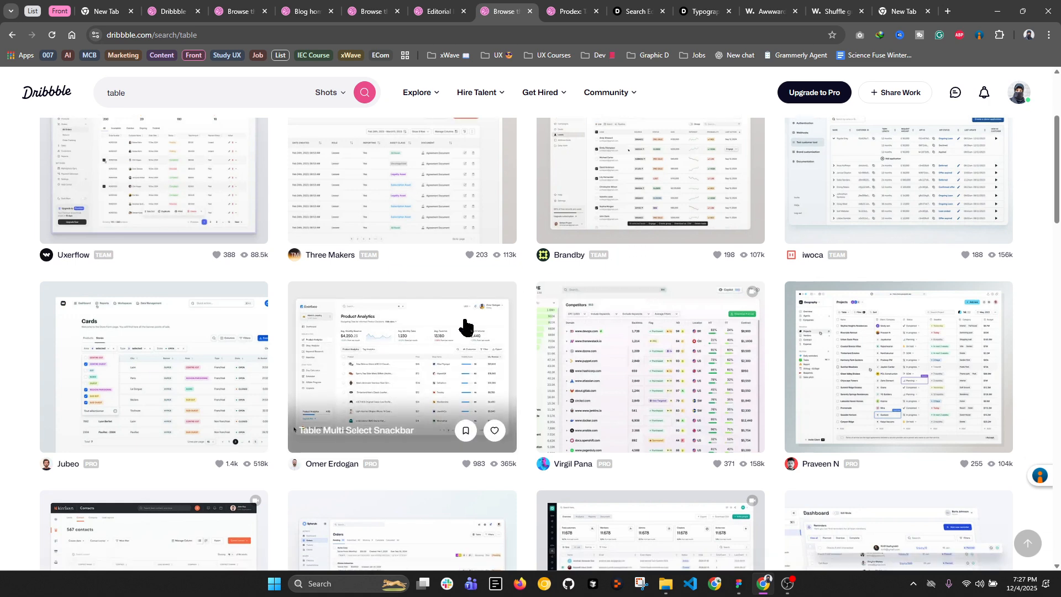